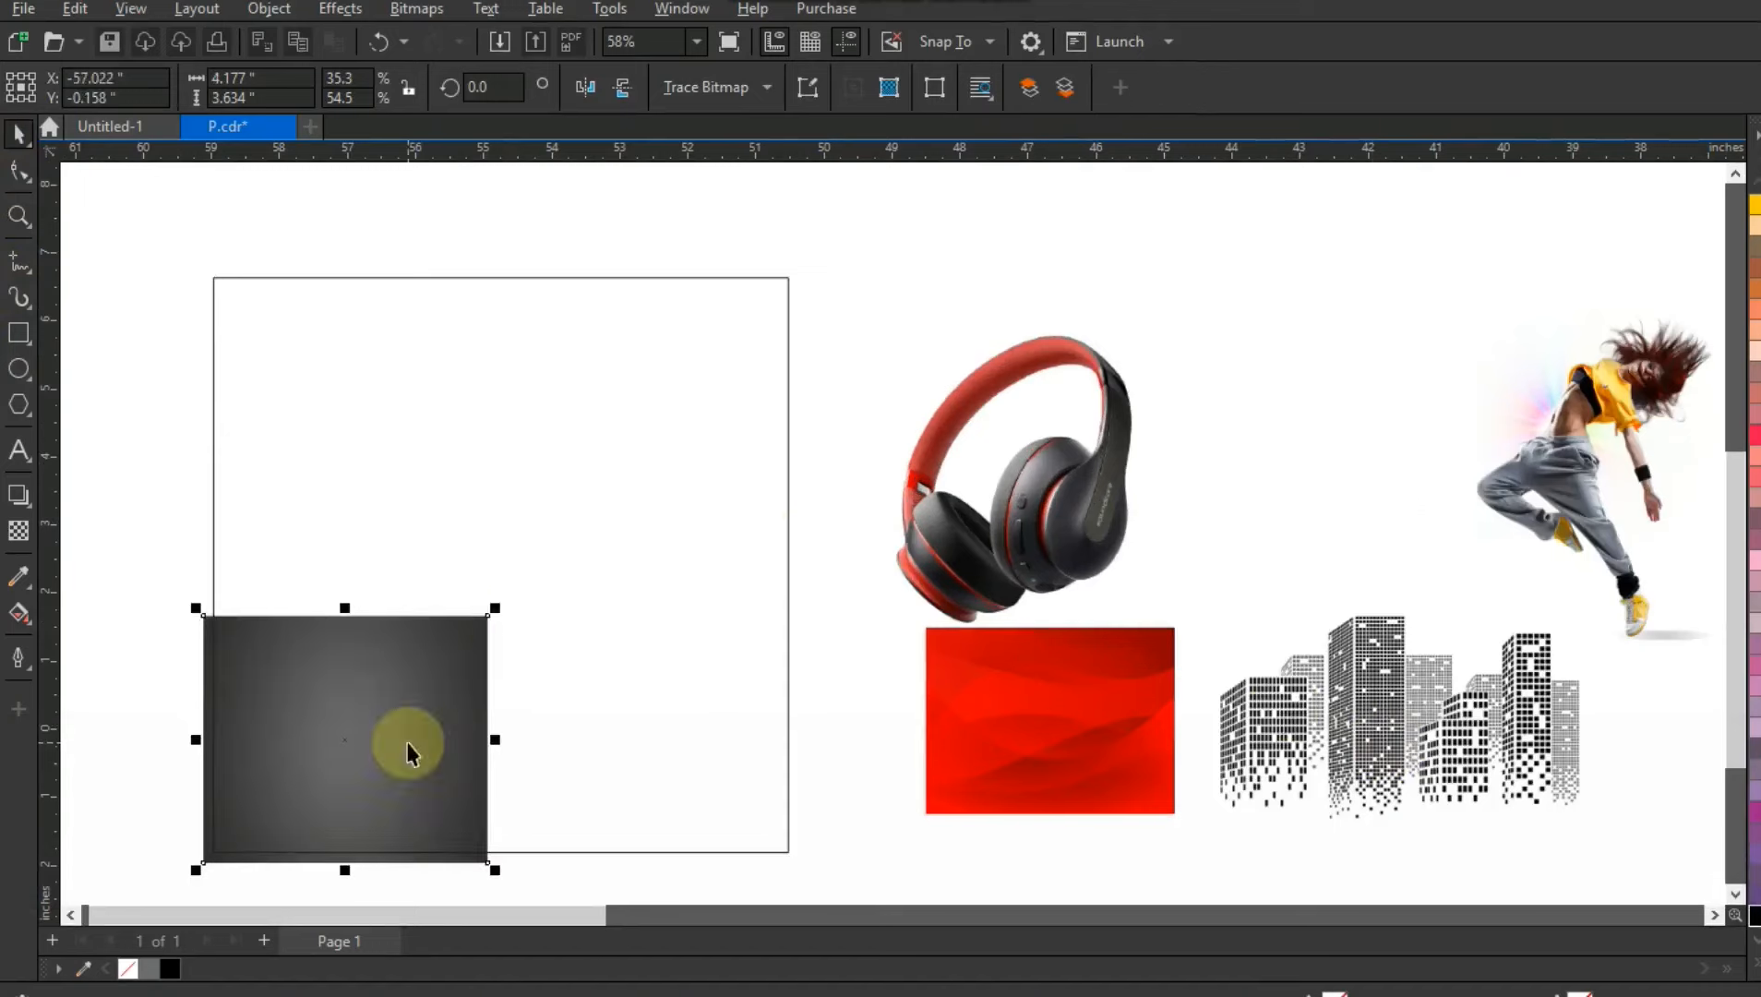
Stretch the dark gradient image to about 8.72 by 8.72 inches so it covers the empty square.
{"action": "left_click_drag", "start_coordinate": [496, 606], "coordinate": [797, 364]}
{"action": "left_click_drag", "start_coordinate": [771, 616], "coordinate": [804, 617]}
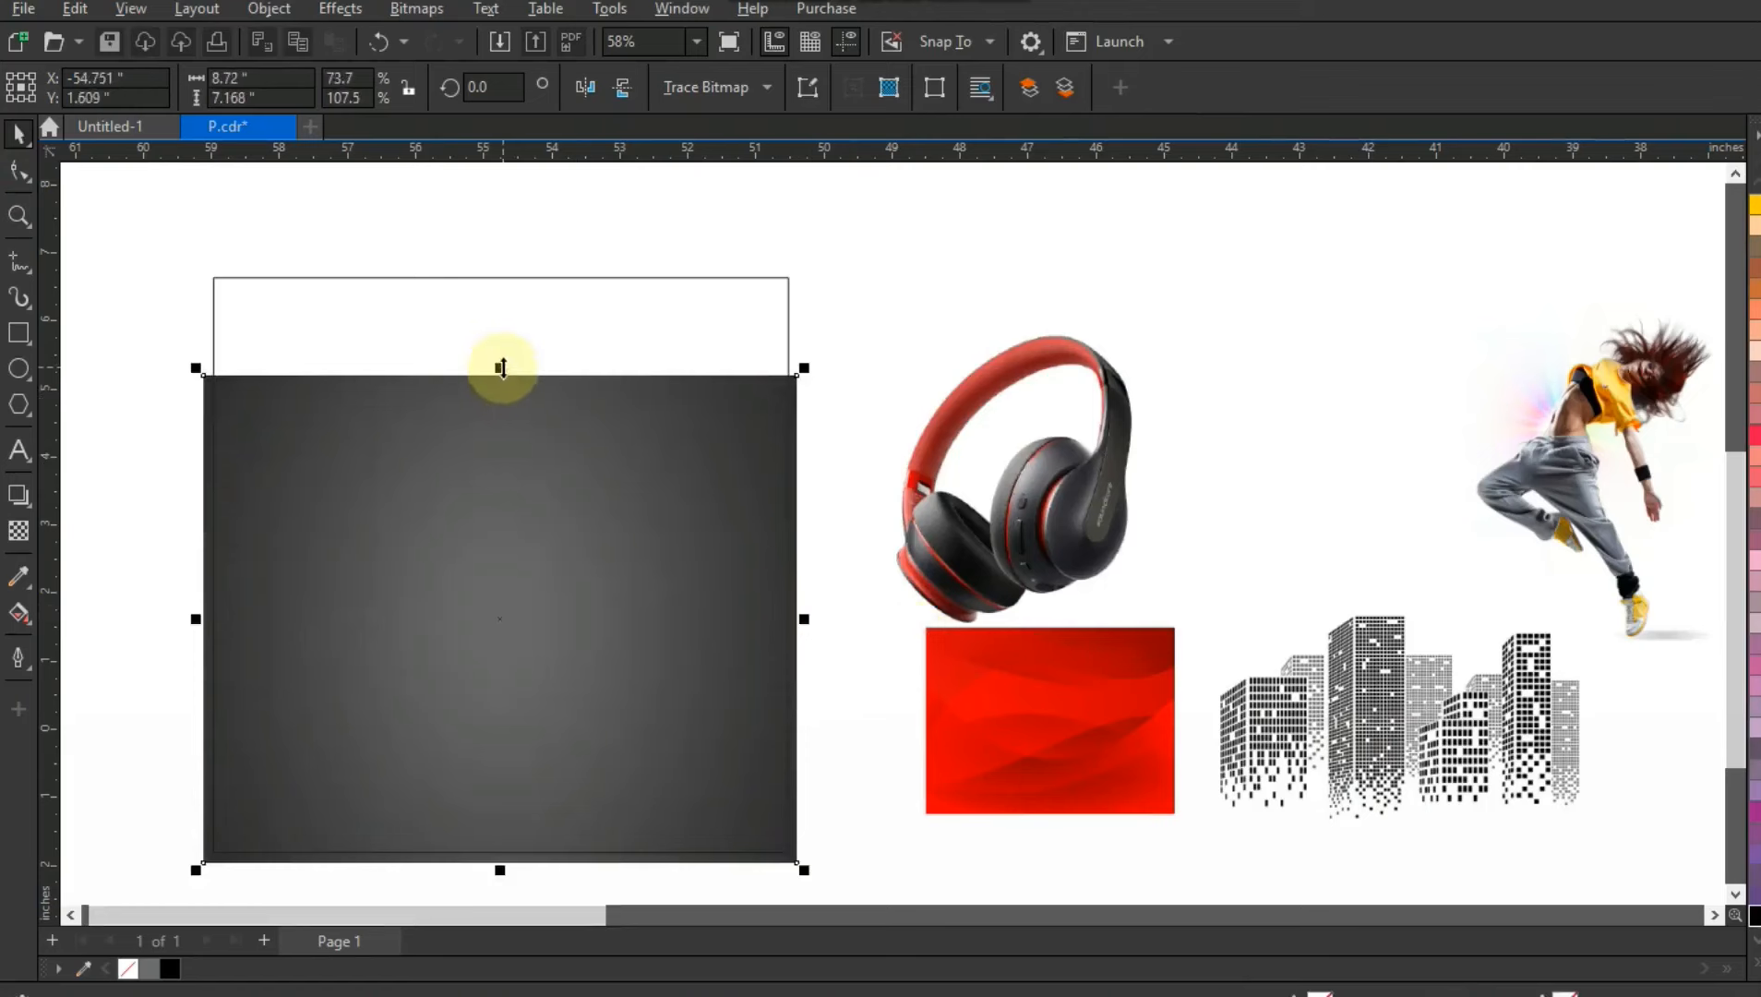
{"action": "left_click_drag", "start_coordinate": [500, 367], "coordinate": [497, 262]}
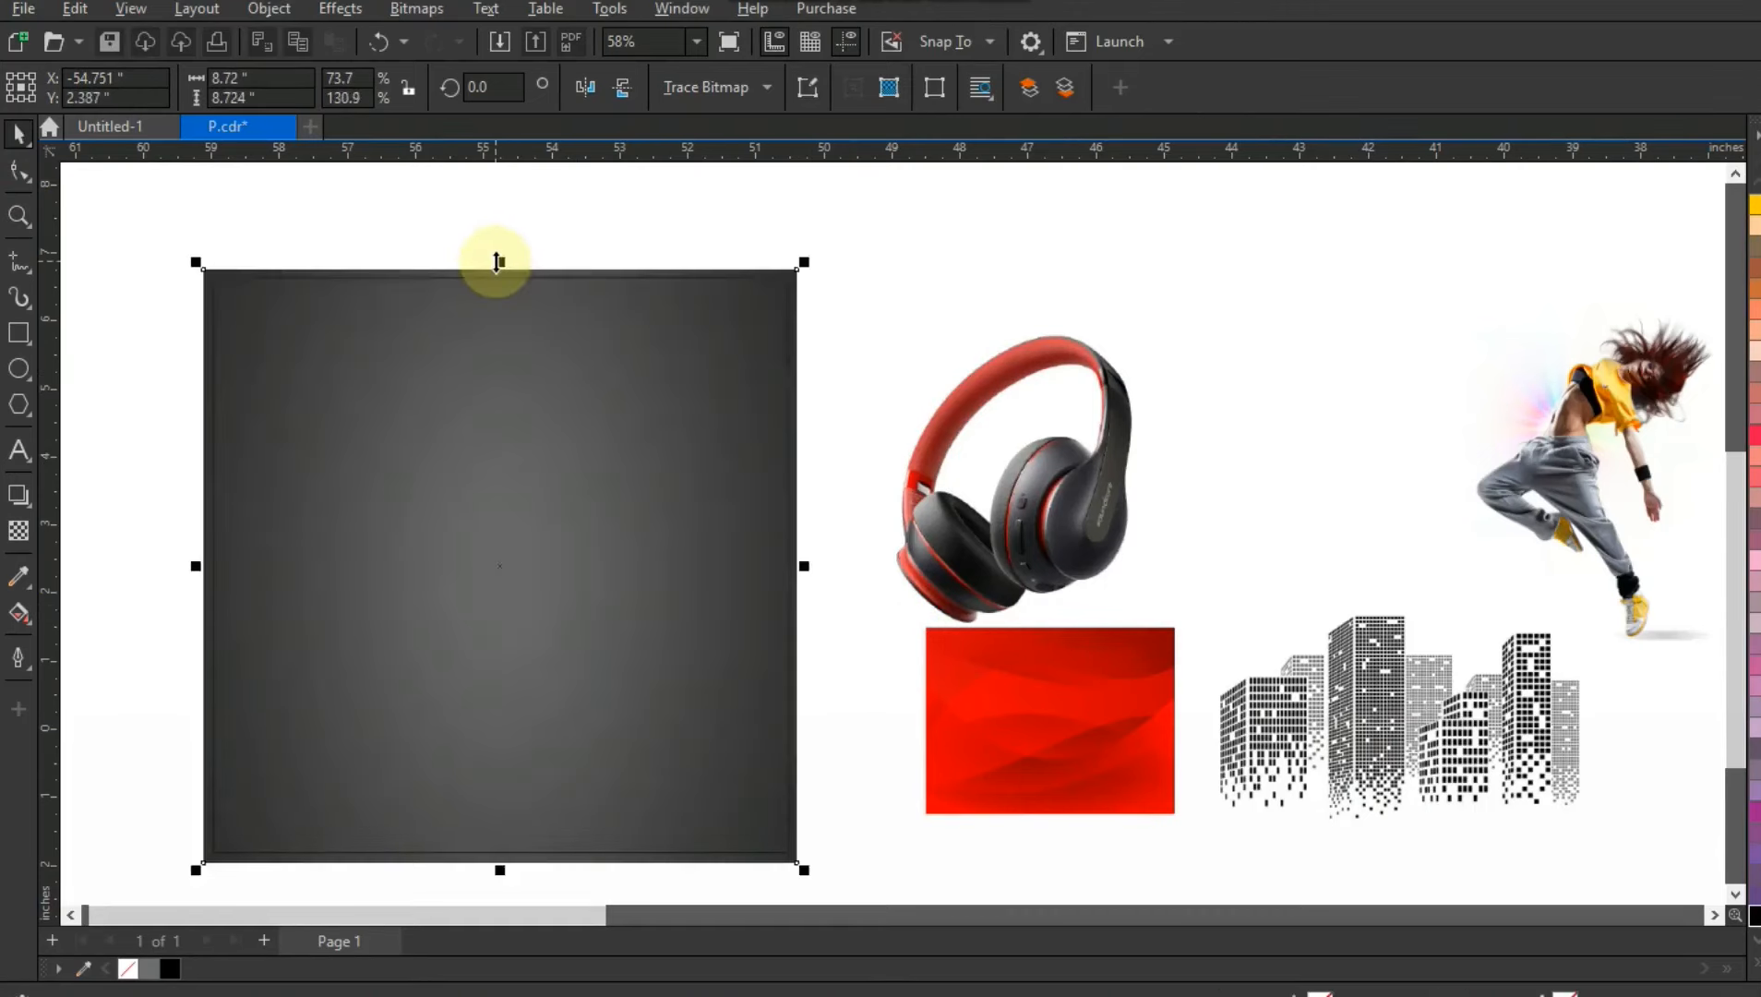
Place the red wave image in front across the square's upper part and enlarge it to about 8.67 by 5.71 inches.
{"action": "left_click_drag", "start_coordinate": [1111, 740], "coordinate": [393, 381]}
{"action": "key", "text": "shift+Page_Up"}
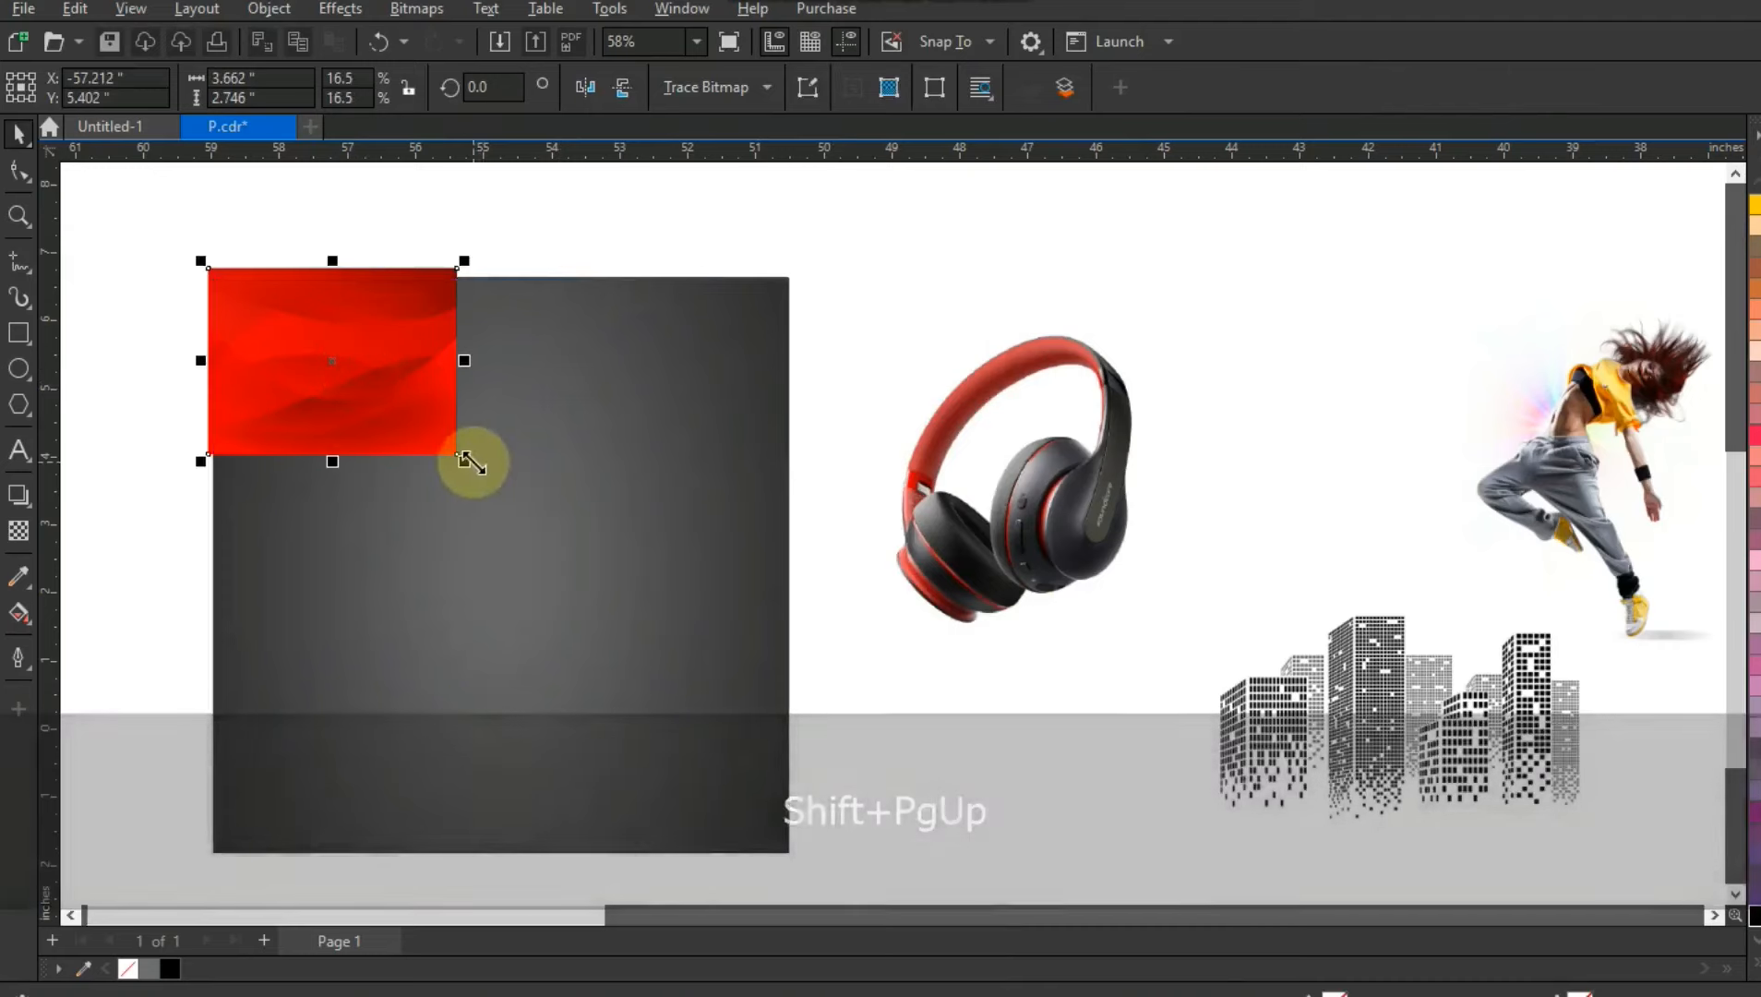
{"action": "left_click_drag", "start_coordinate": [499, 481], "coordinate": [739, 701]}
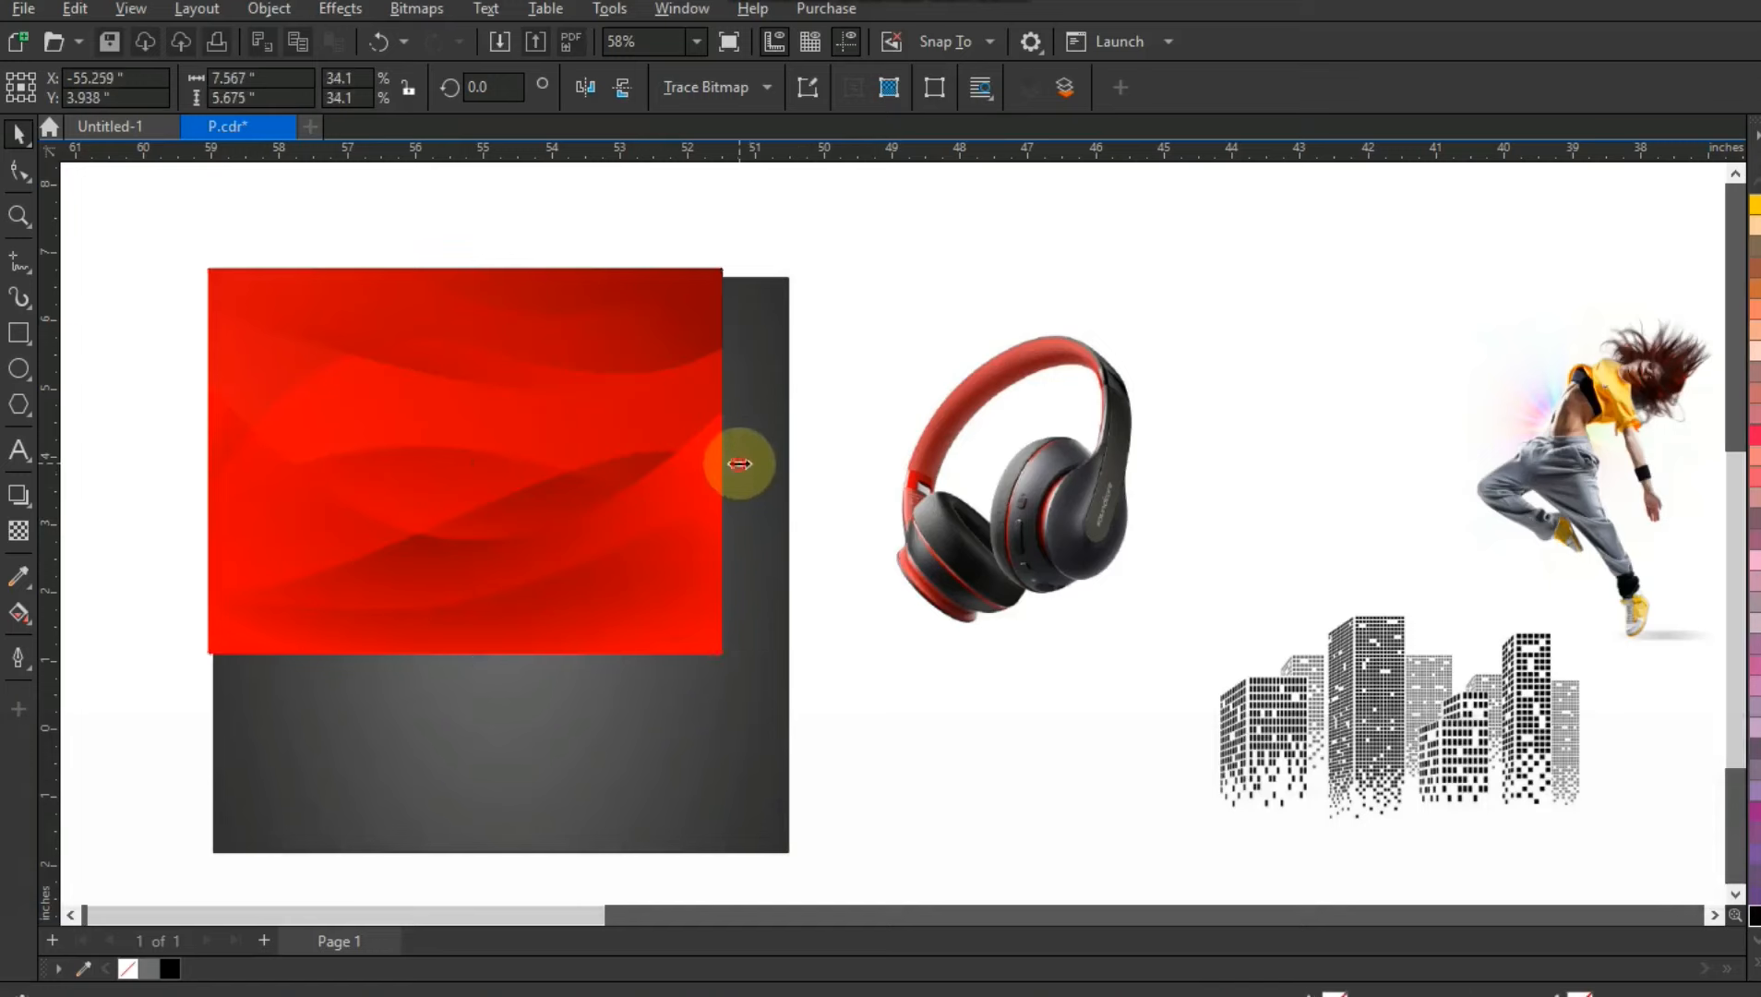
{"action": "left_click_drag", "start_coordinate": [739, 463], "coordinate": [799, 461]}
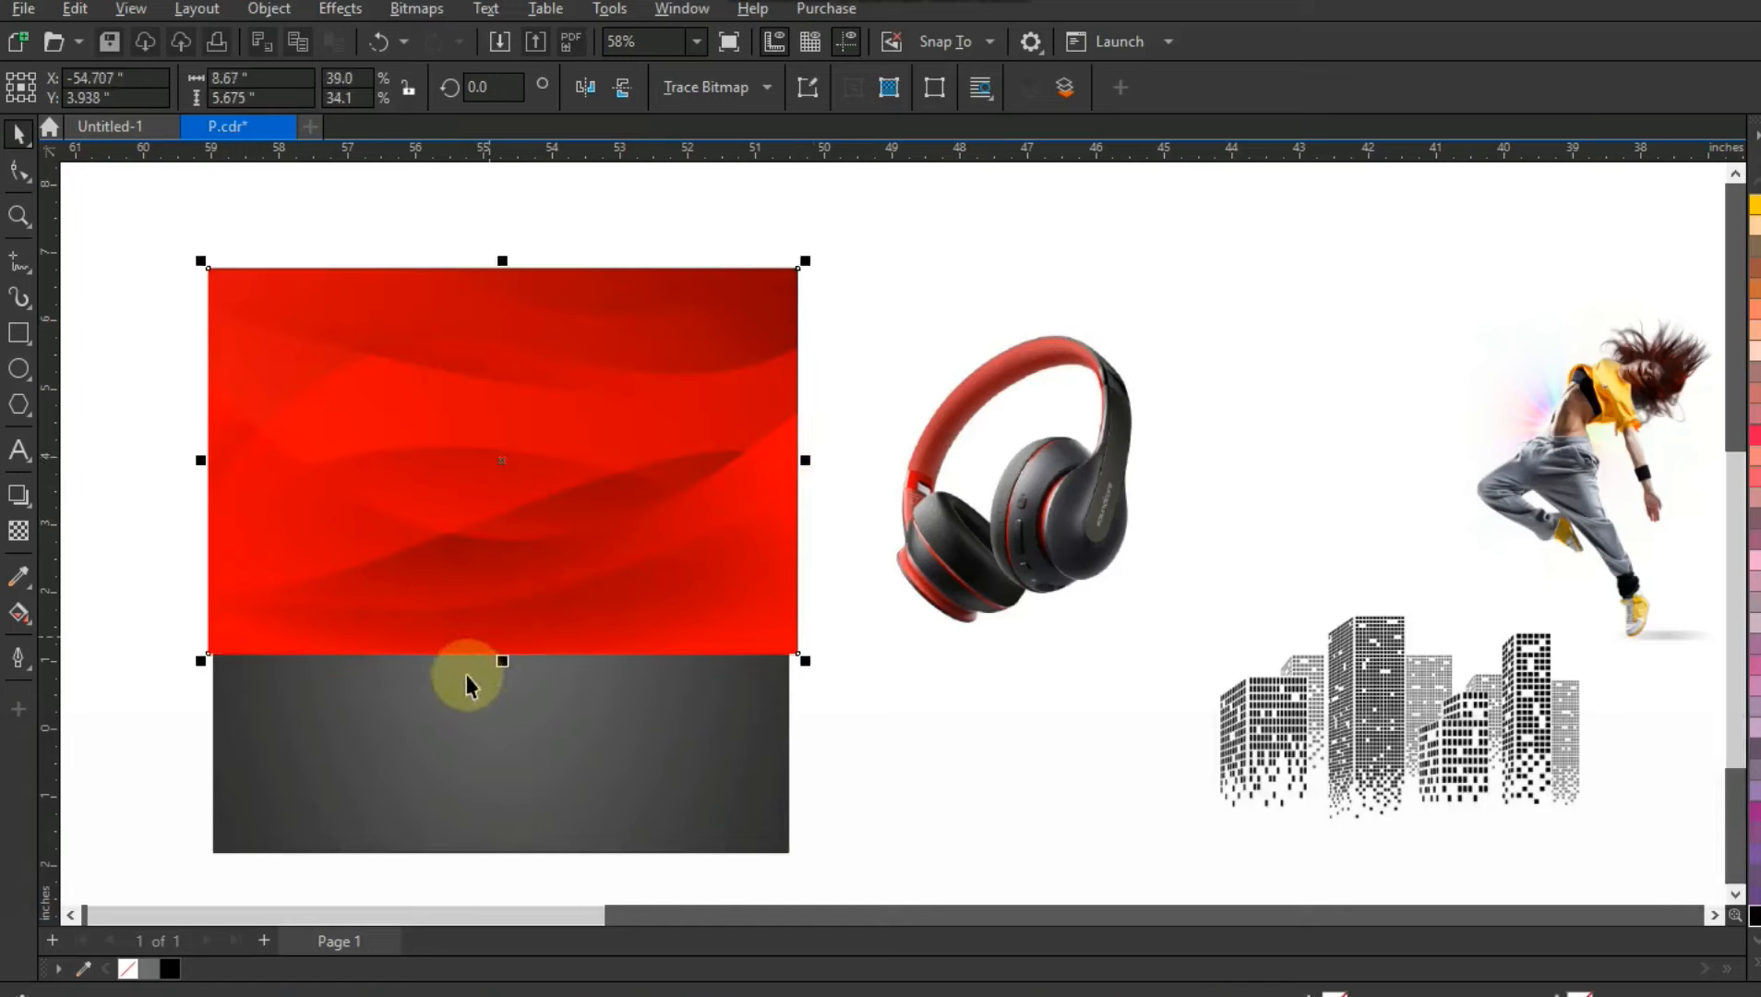
{"action": "mouse_move", "coordinate": [505, 664]}
{"action": "left_mouse_down"}
{"action": "mouse_move", "coordinate": [506, 726]}
{"action": "mouse_move", "coordinate": [503, 661]}
{"action": "left_mouse_up"}
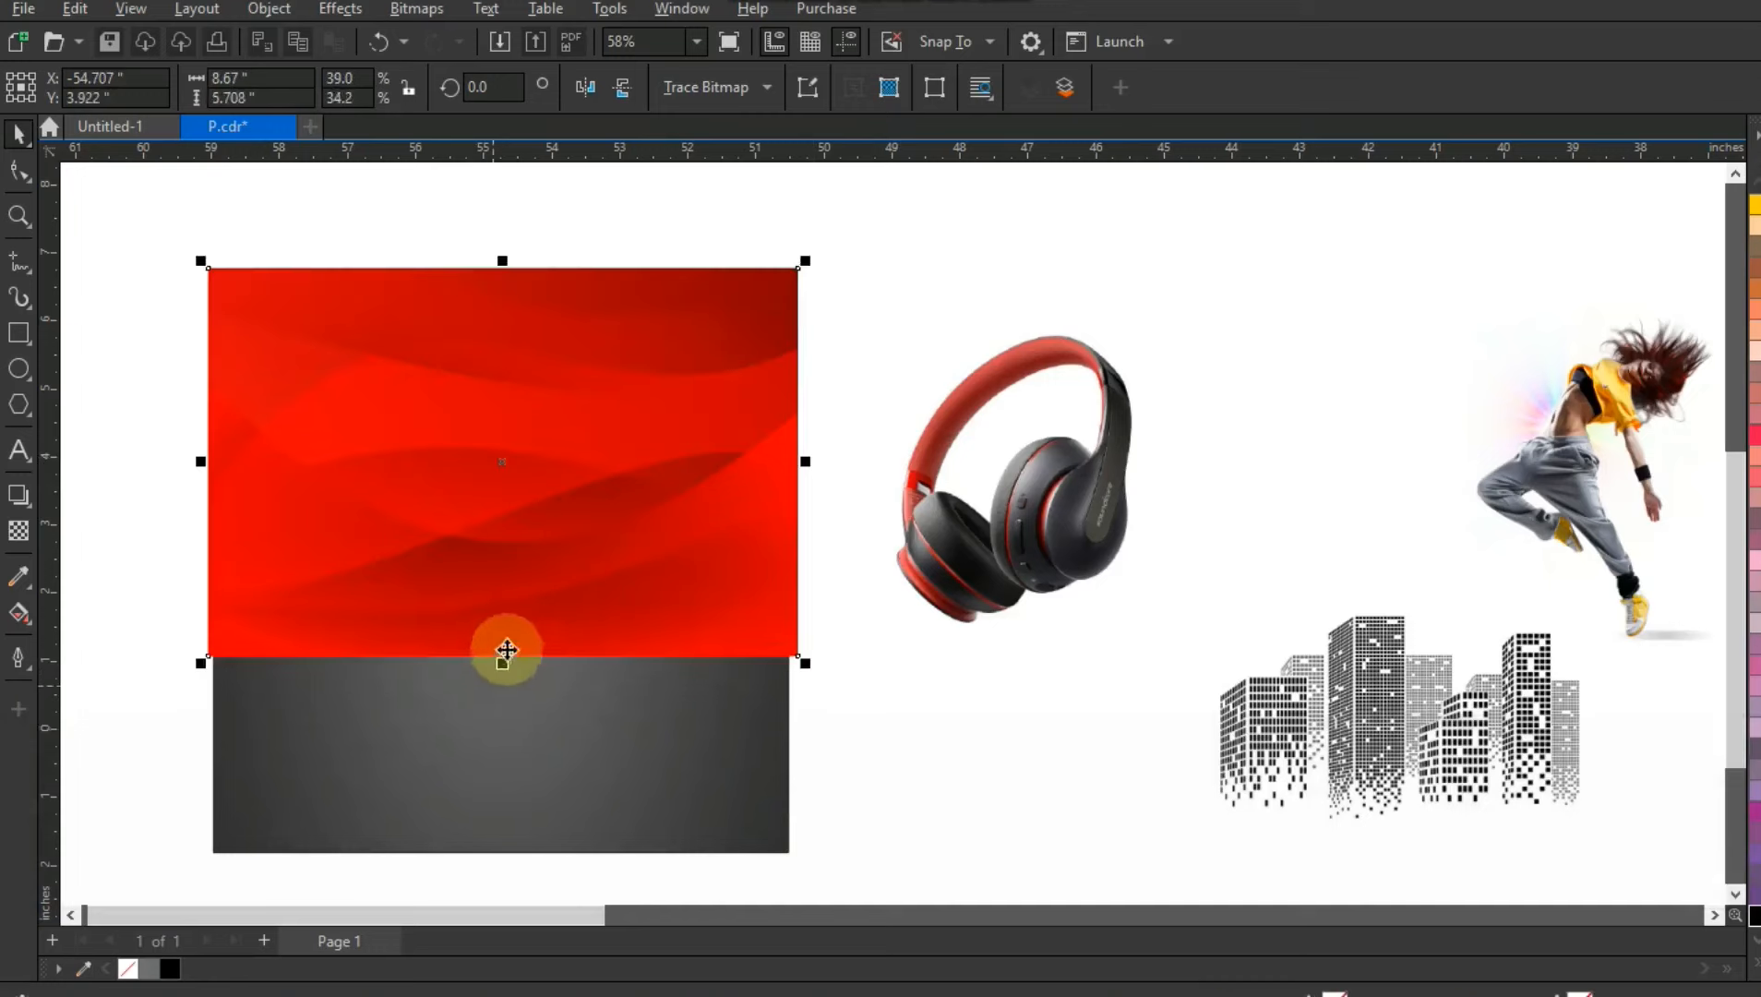
Apply a vertical linear transparency to the red wave image so it fades downward into the dark background.
{"action": "left_click", "coordinate": [18, 531]}
{"action": "left_click_drag", "start_coordinate": [470, 297], "coordinate": [473, 574]}
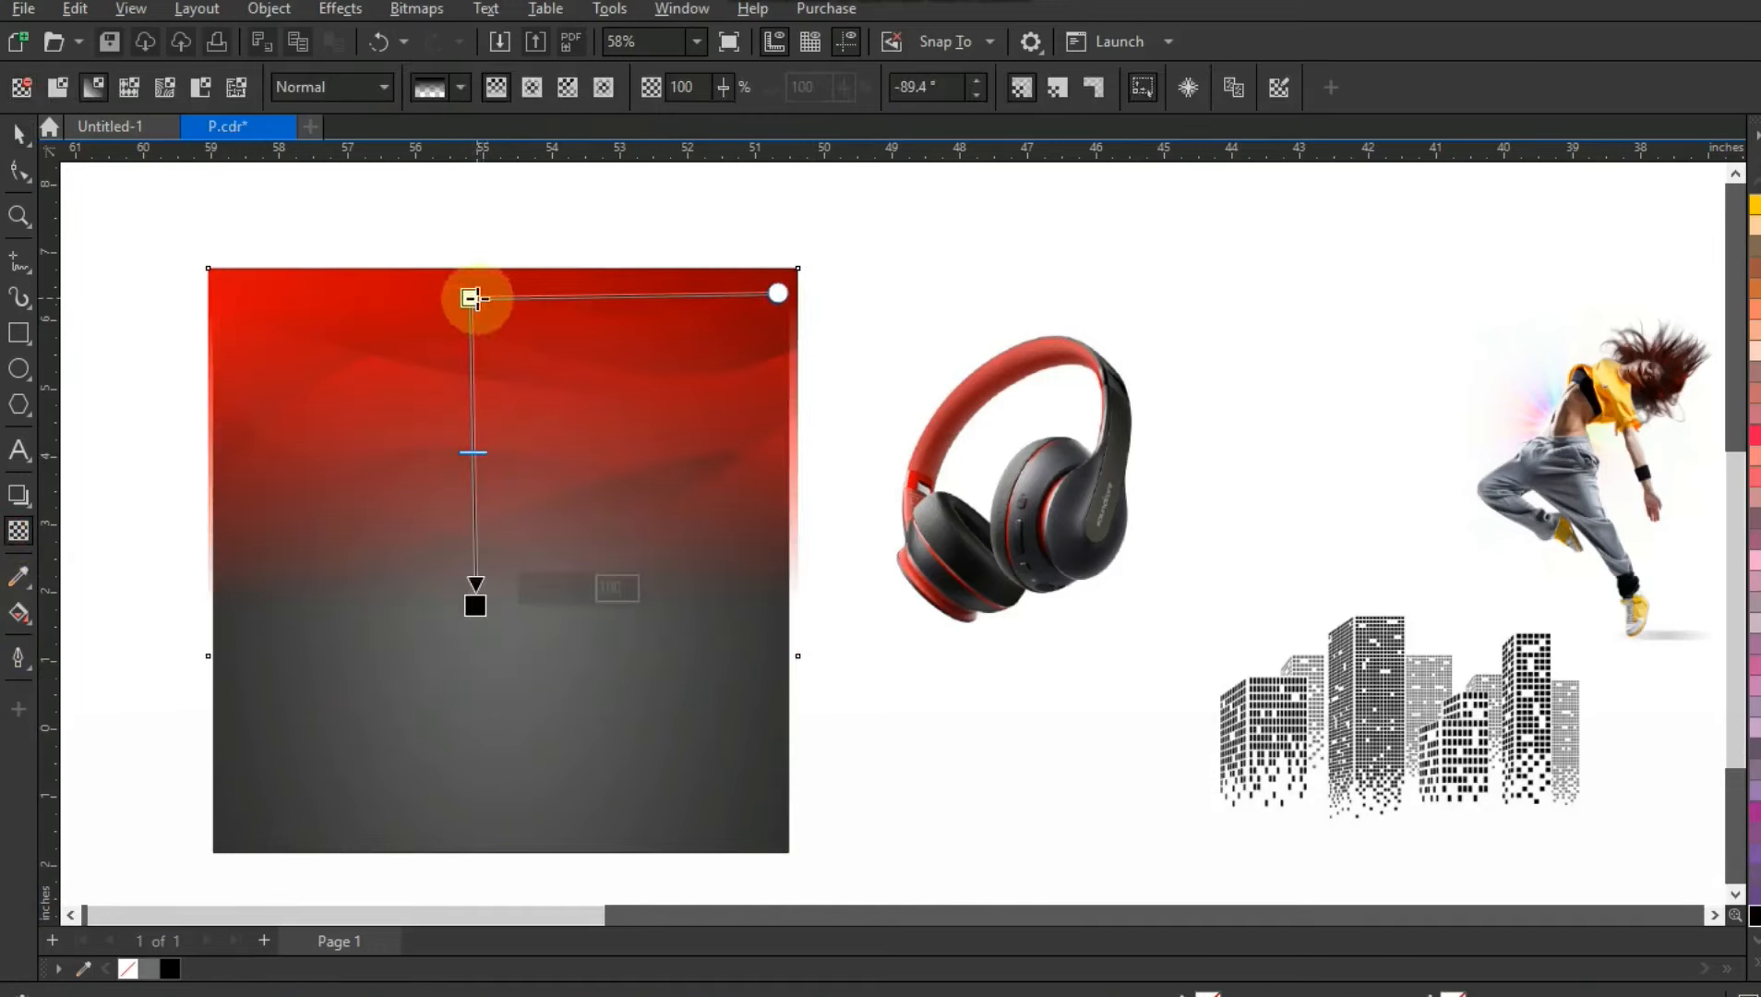
{"action": "left_click_drag", "start_coordinate": [471, 295], "coordinate": [479, 218]}
{"action": "left_click_drag", "start_coordinate": [477, 412], "coordinate": [477, 436]}
{"action": "left_click", "coordinate": [17, 140]}
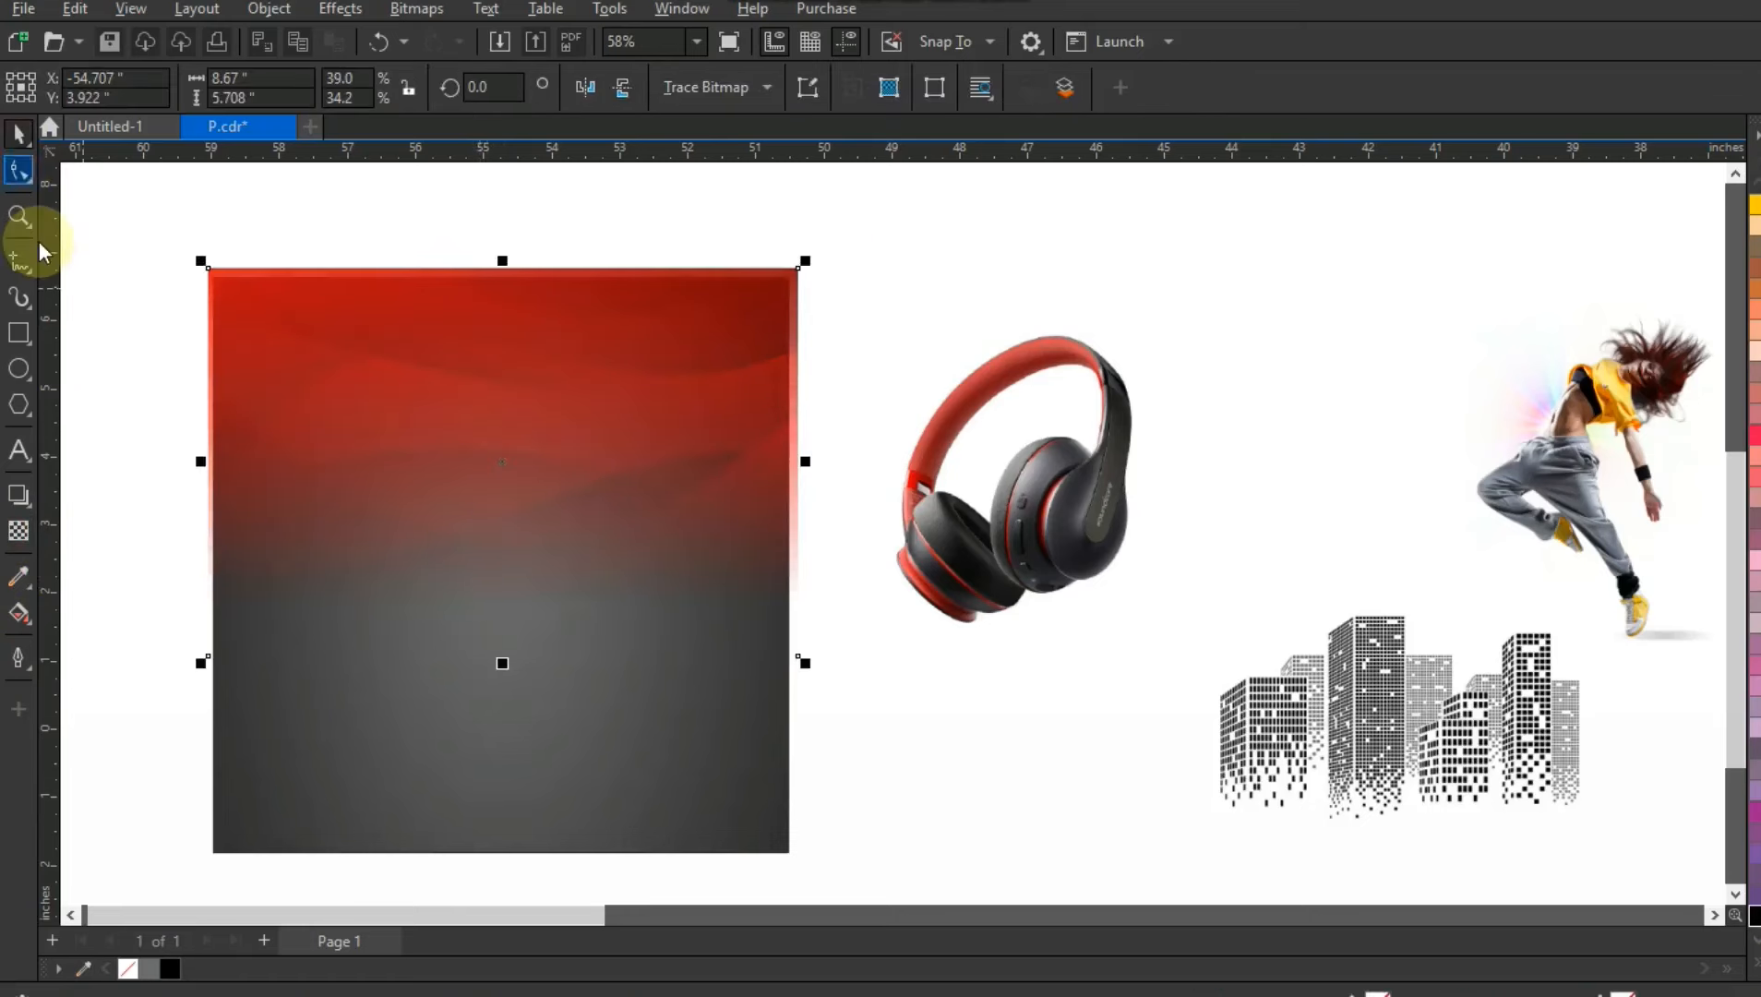
Darken the red wave image by setting its brightness to -14 with Brightness/Contrast/Intensity.
{"action": "left_click", "coordinate": [343, 9]}
{"action": "mouse_move", "coordinate": [359, 106]}
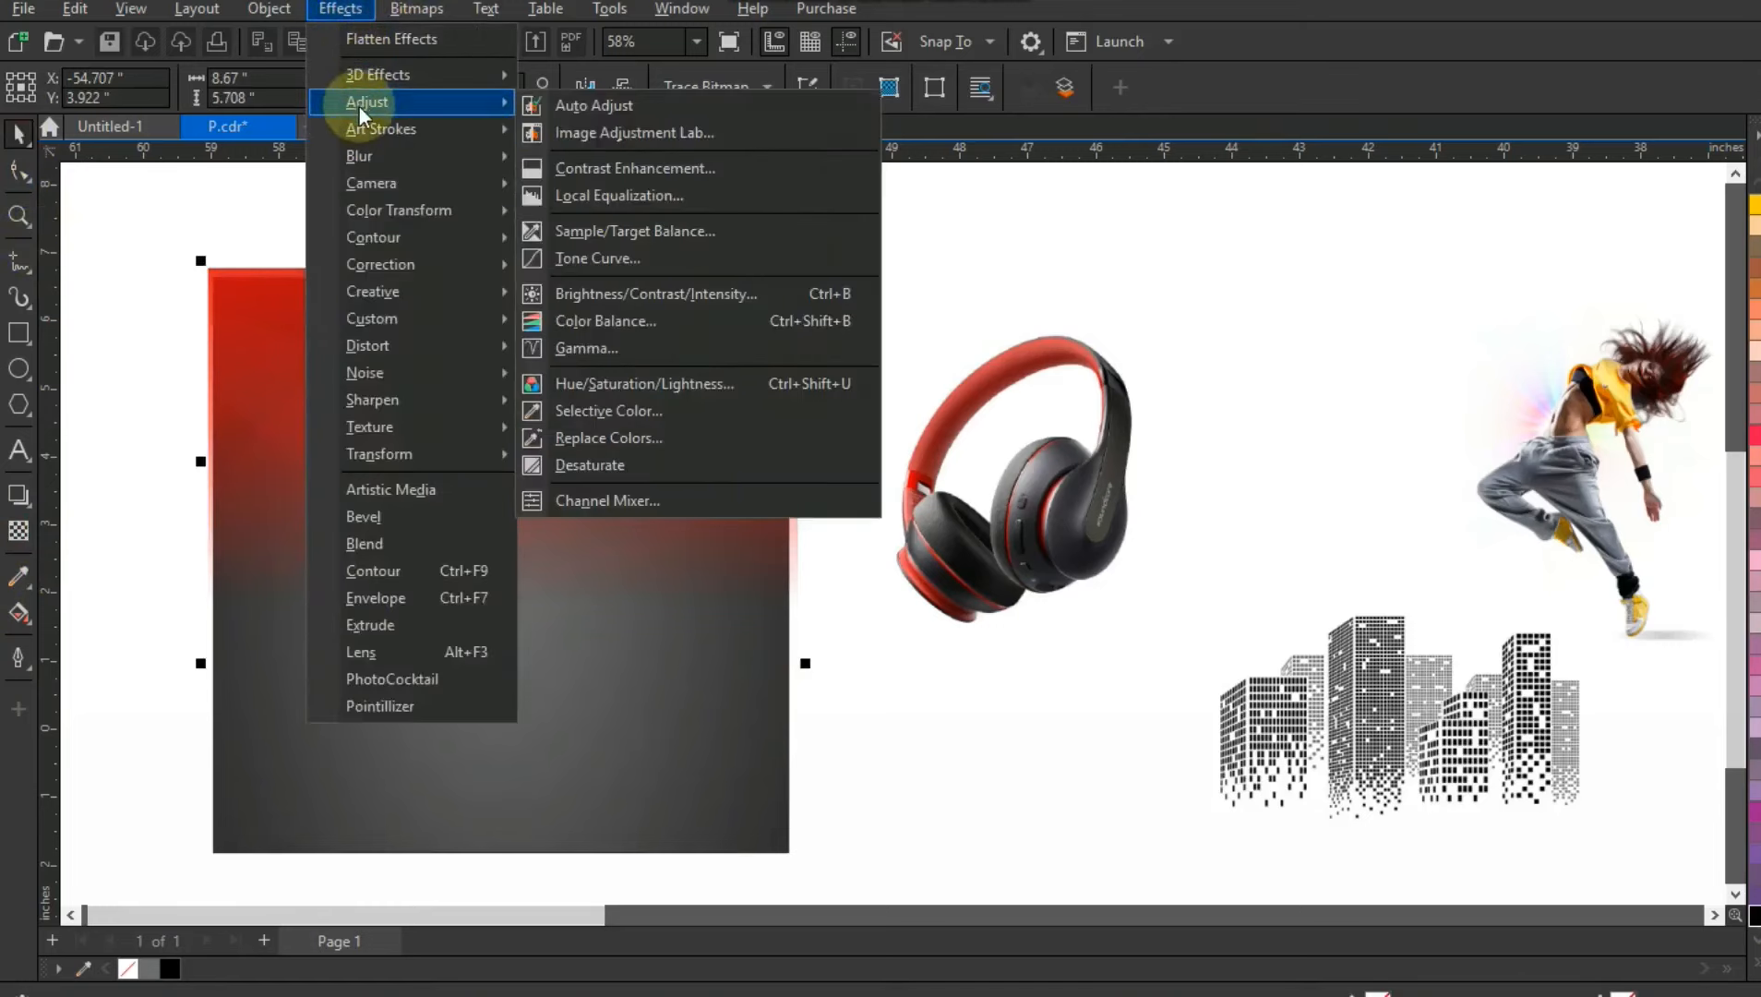
{"action": "left_click", "coordinate": [633, 296]}
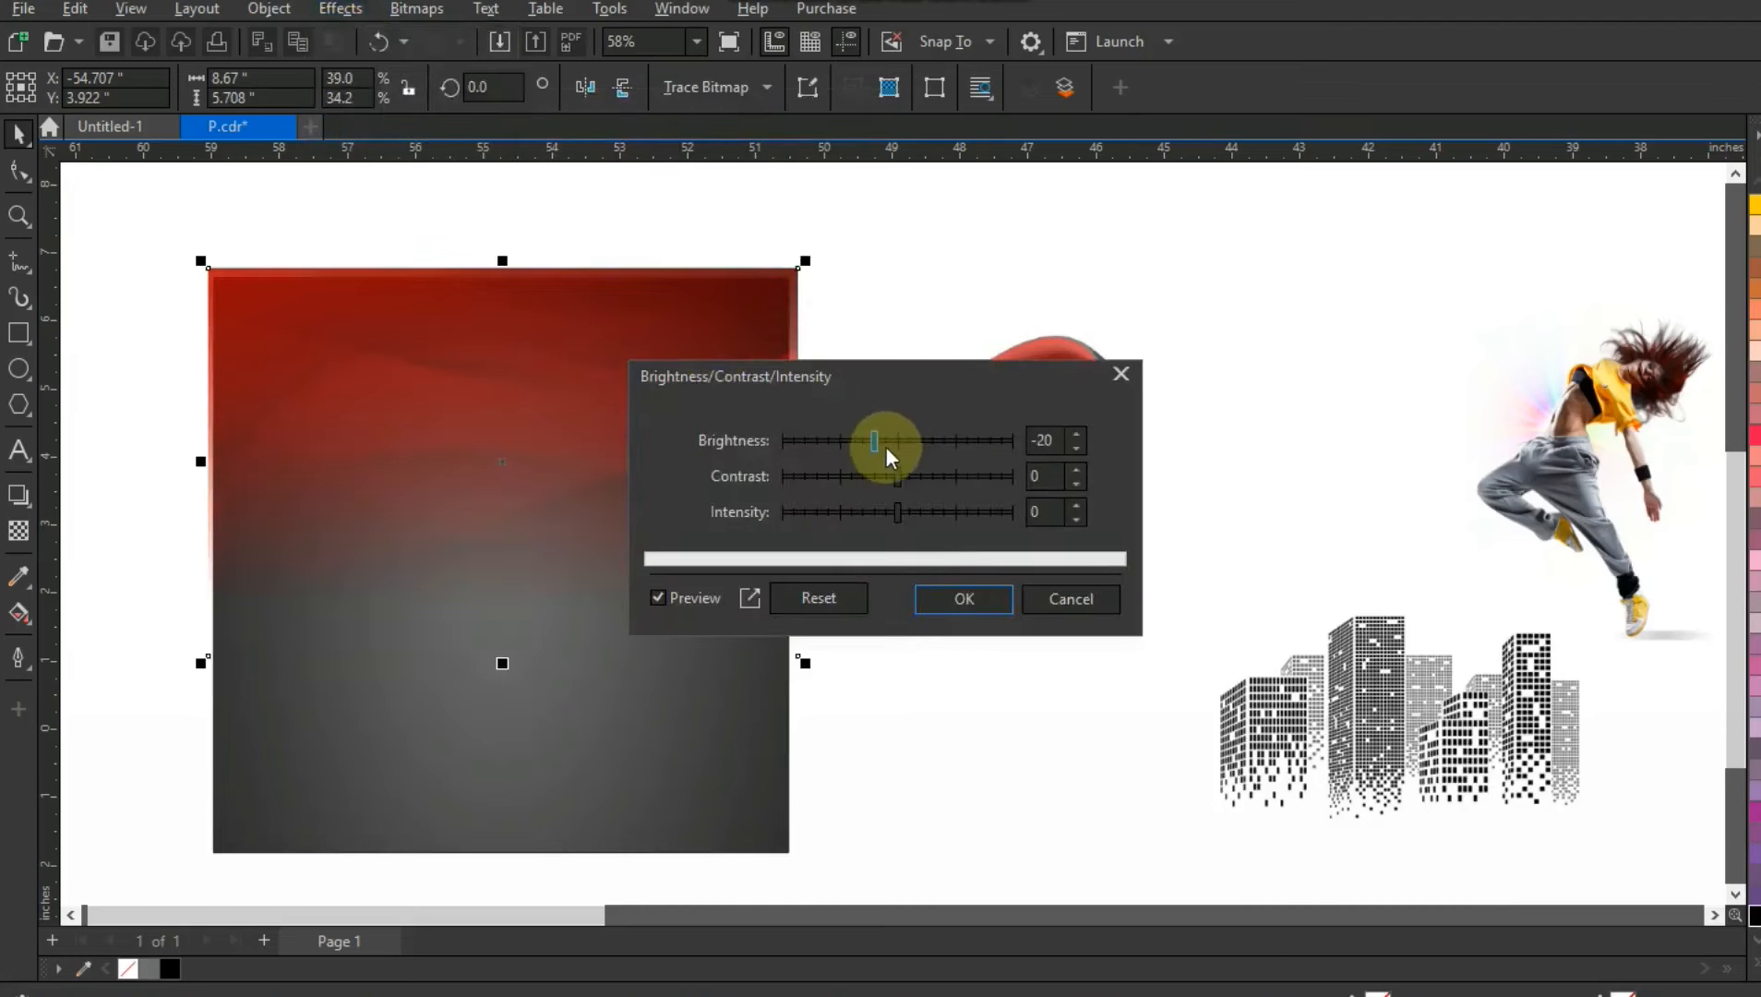
{"action": "left_click", "coordinate": [881, 447]}
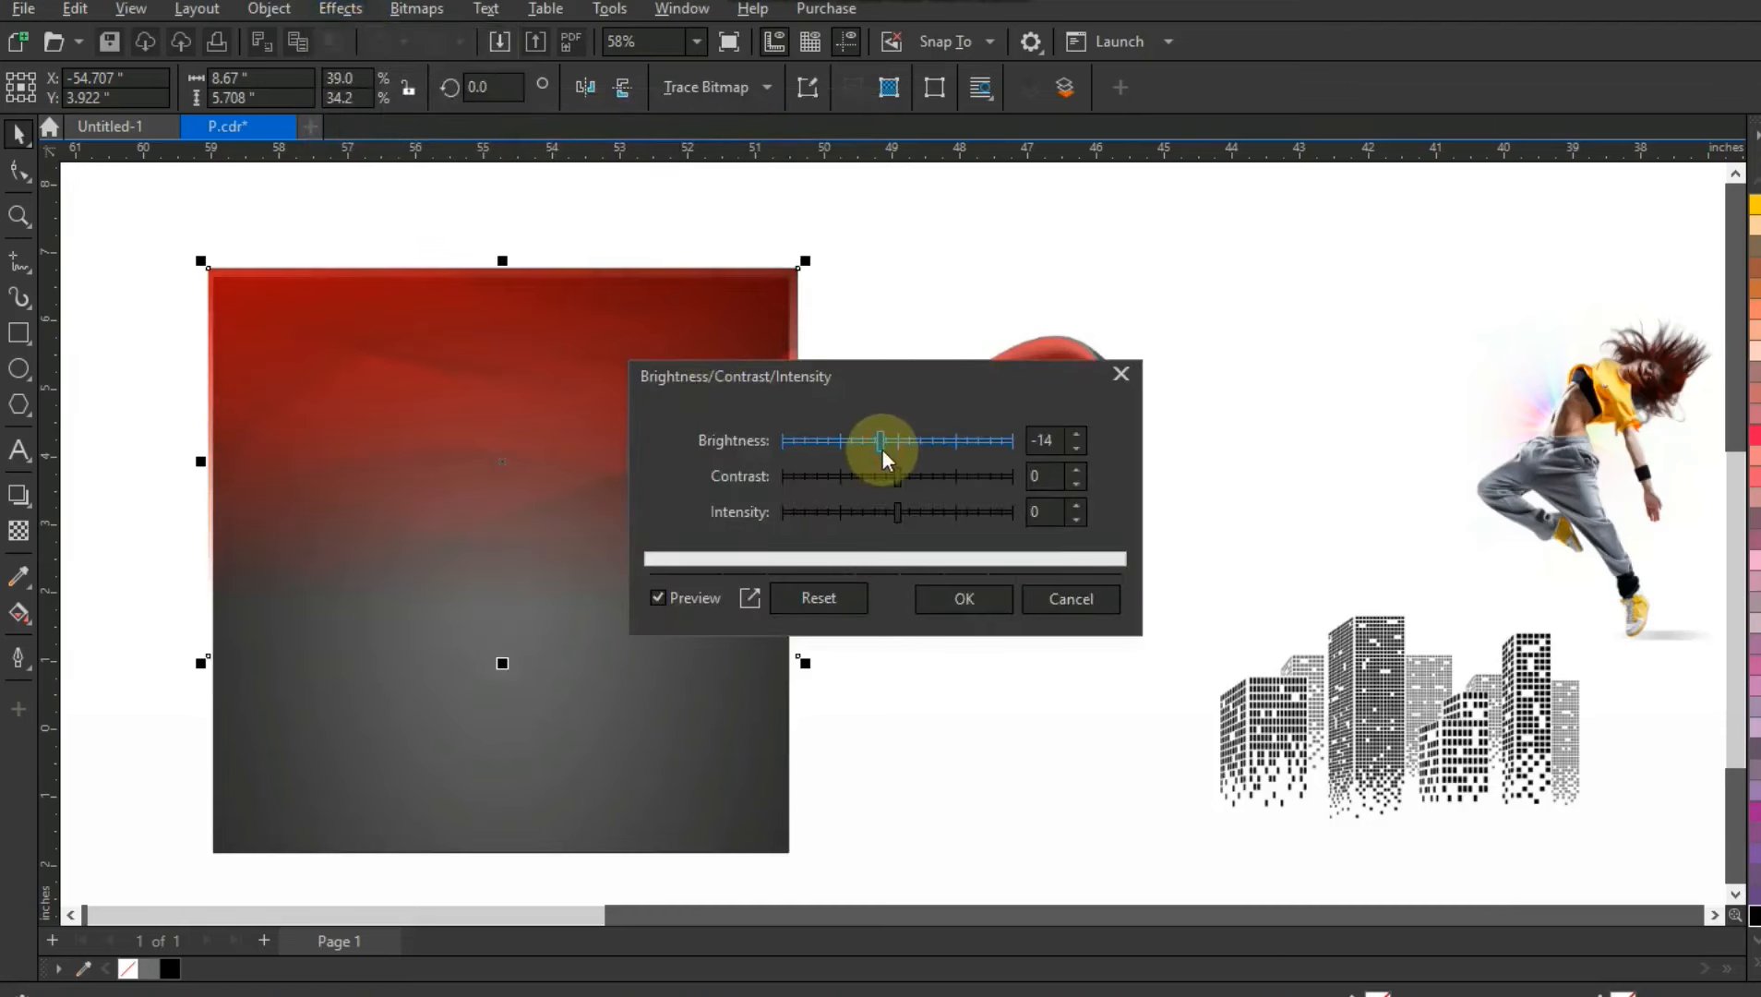
{"action": "left_click", "coordinate": [962, 597]}
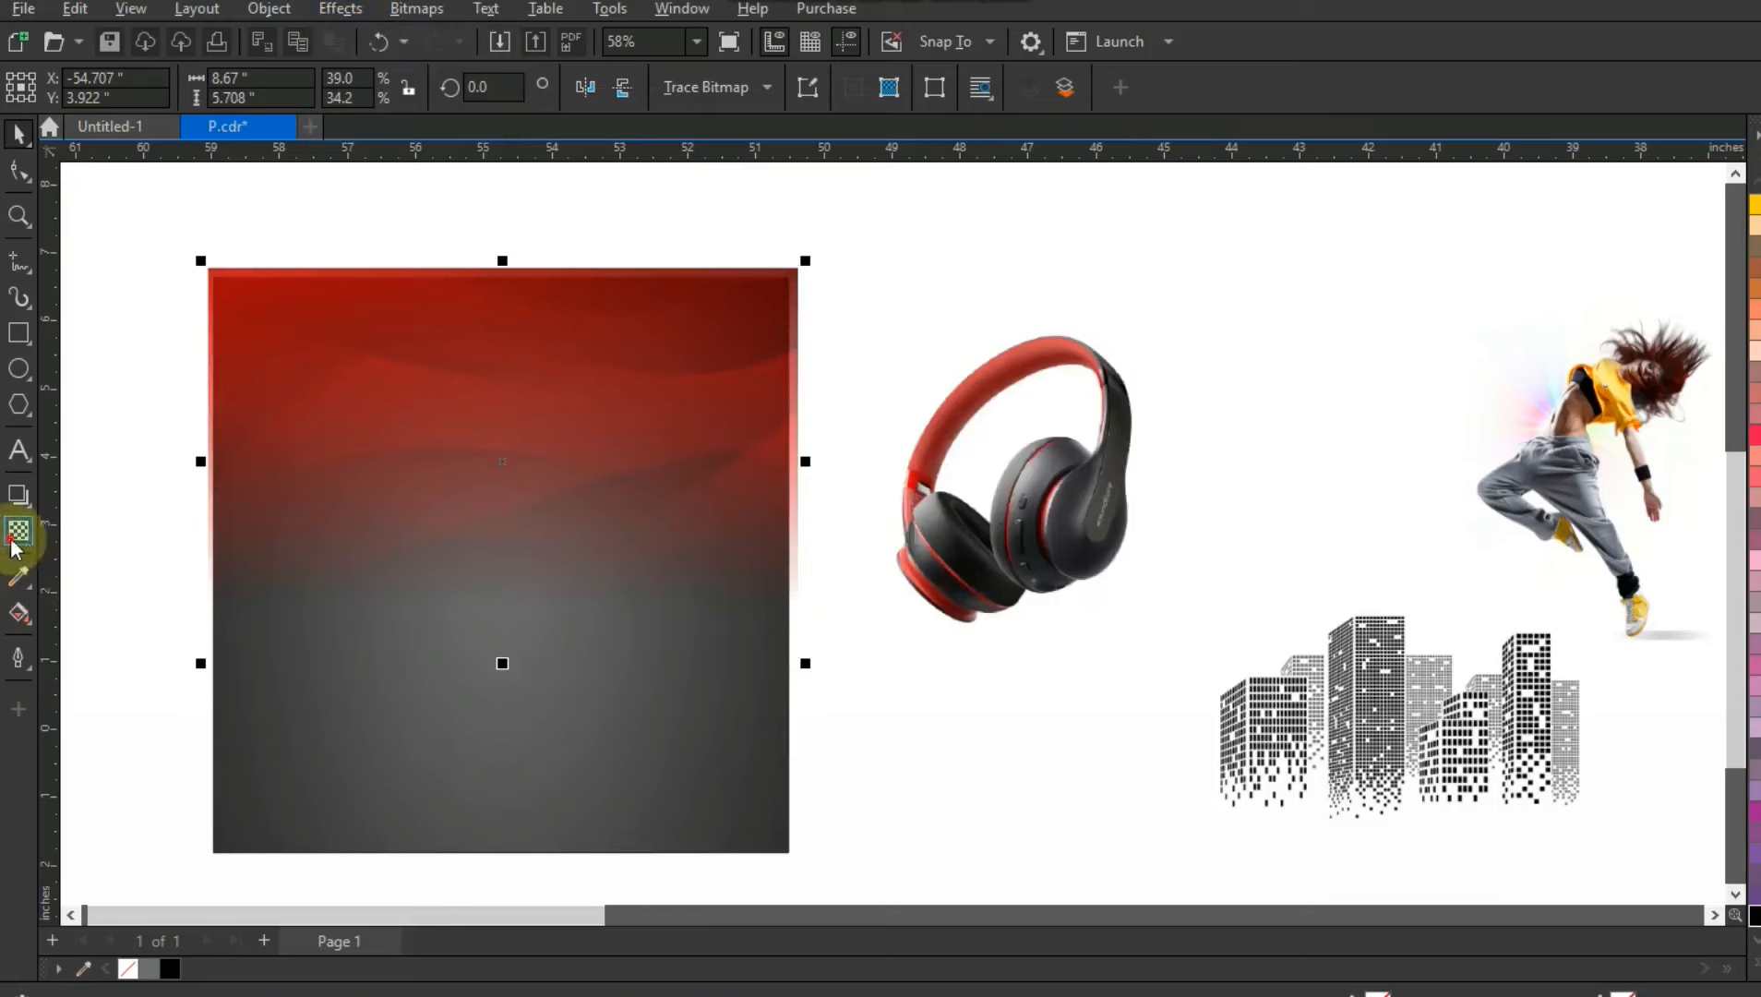
Move the start of the red image's transparency gradient down to the image's upper edge.
{"action": "left_click", "coordinate": [13, 541]}
{"action": "left_click_drag", "start_coordinate": [475, 222], "coordinate": [475, 274]}
{"action": "left_click", "coordinate": [17, 138]}
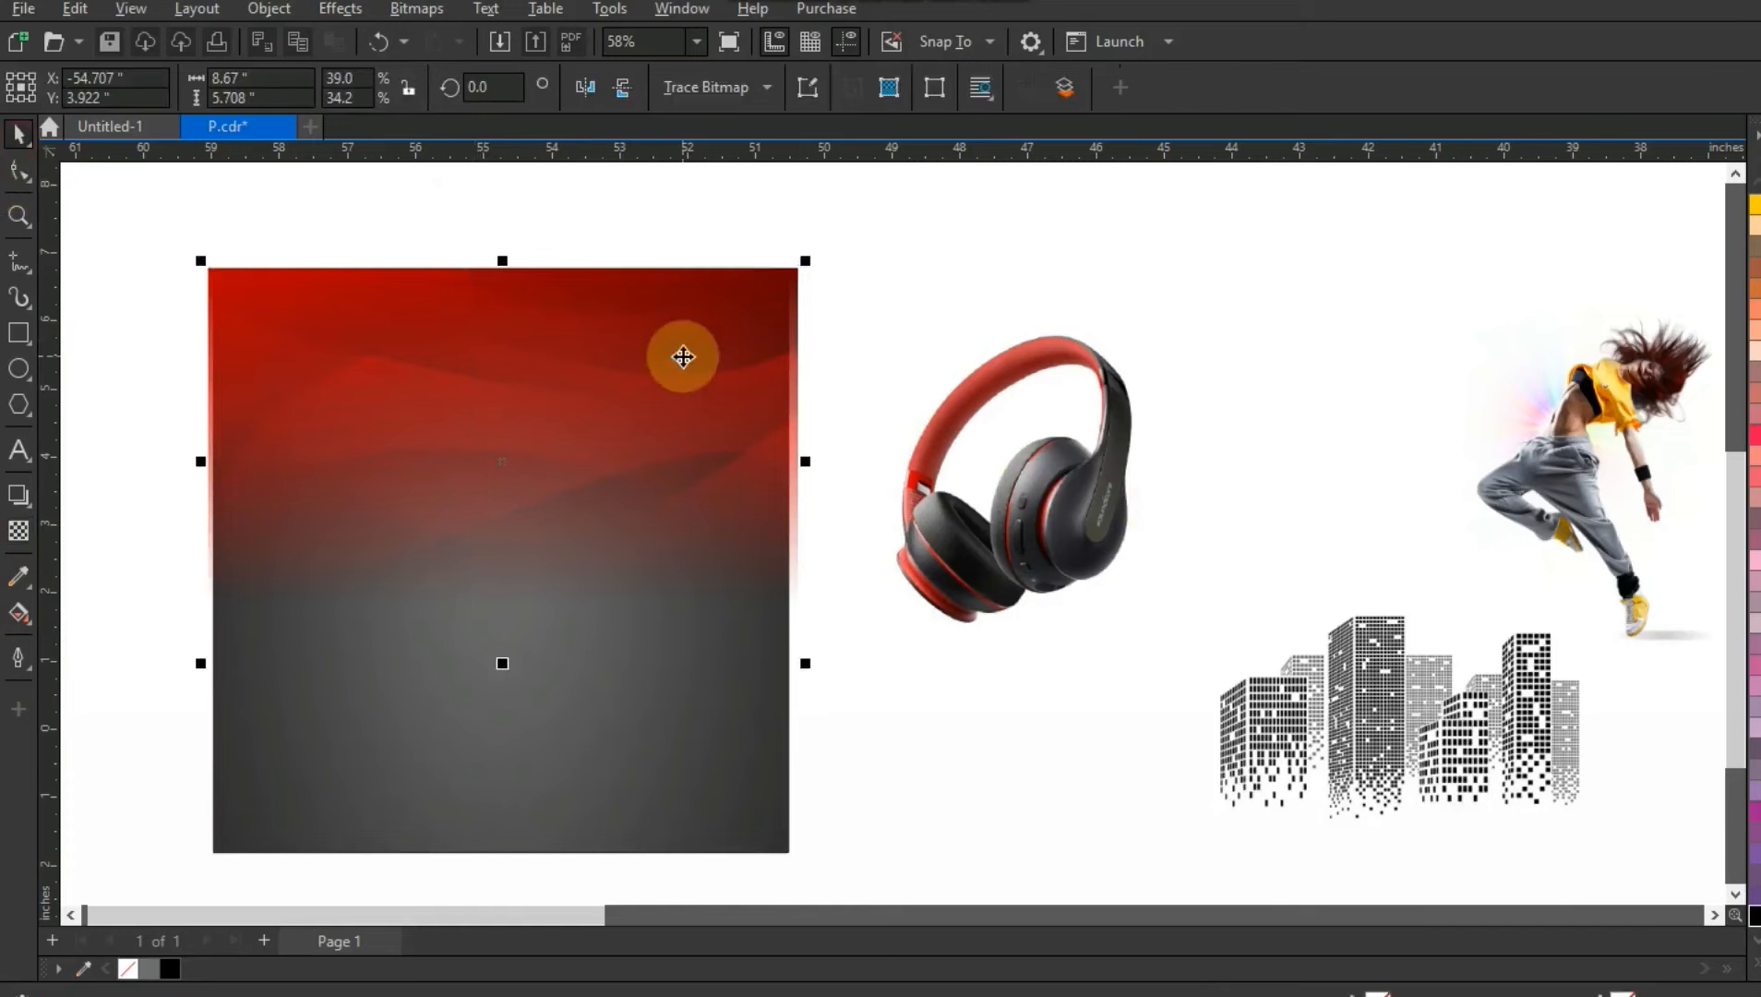
PowerClip the faded red wave image inside the background square and deselect it.
{"action": "right_click", "coordinate": [683, 358]}
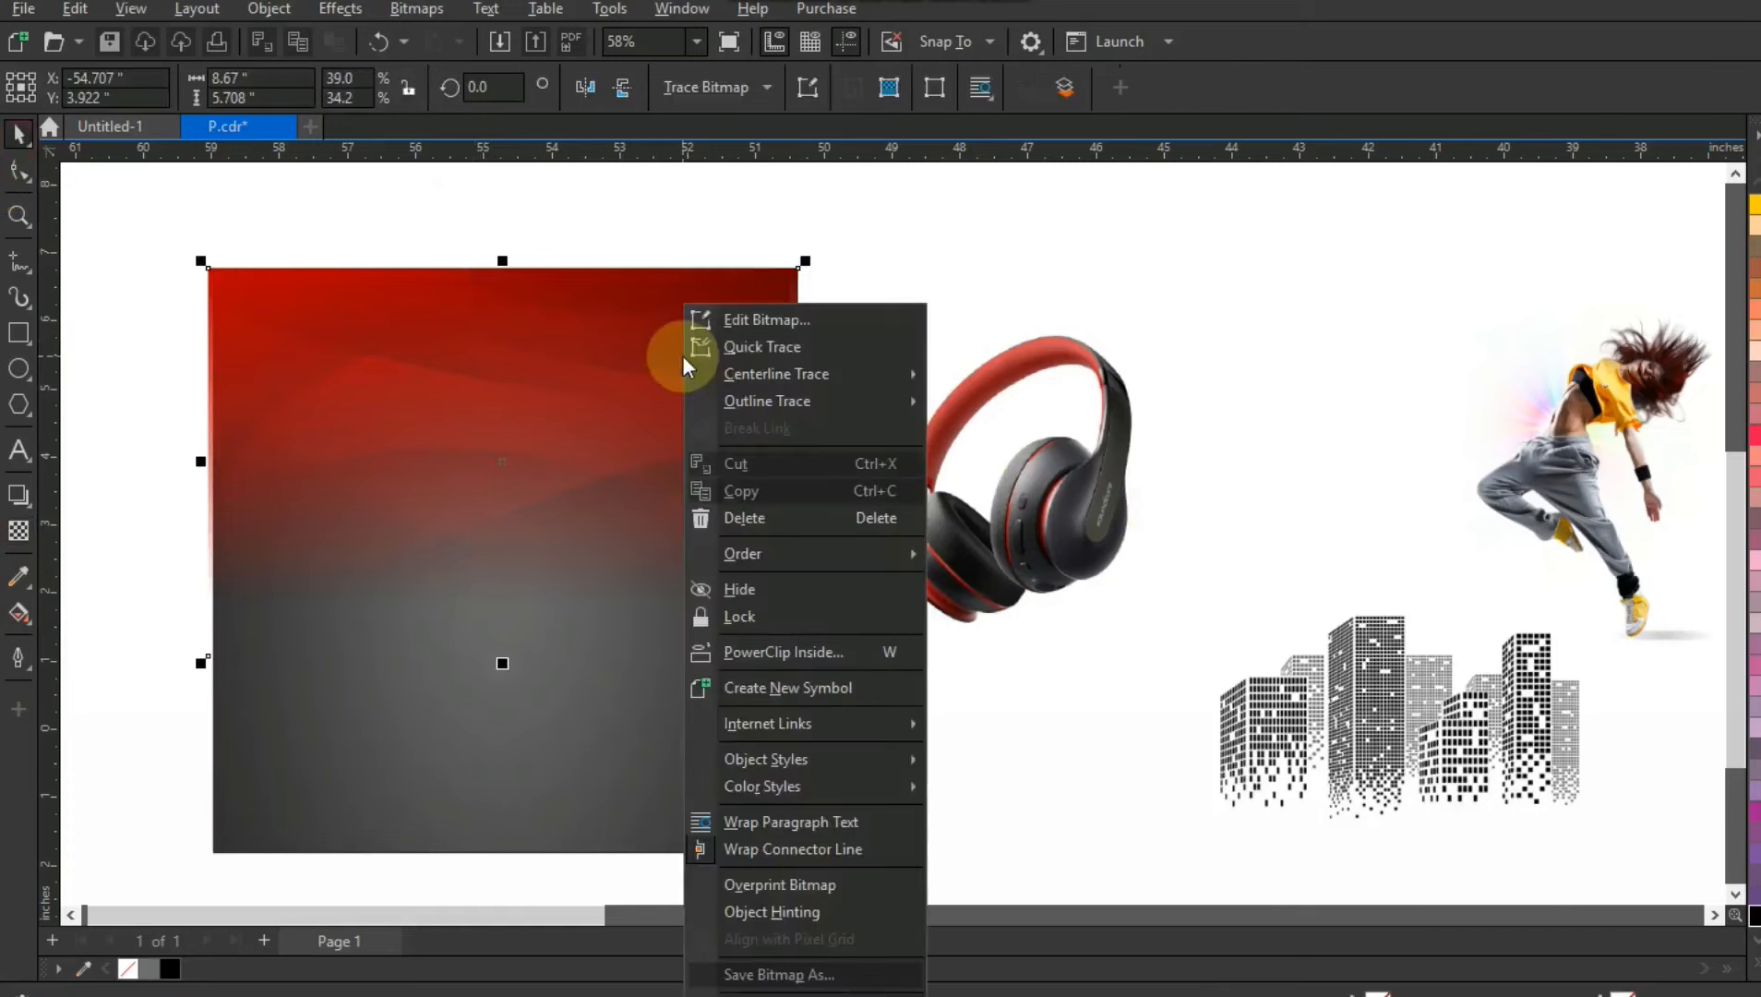
{"action": "left_click", "coordinate": [795, 649]}
{"action": "left_click", "coordinate": [754, 777]}
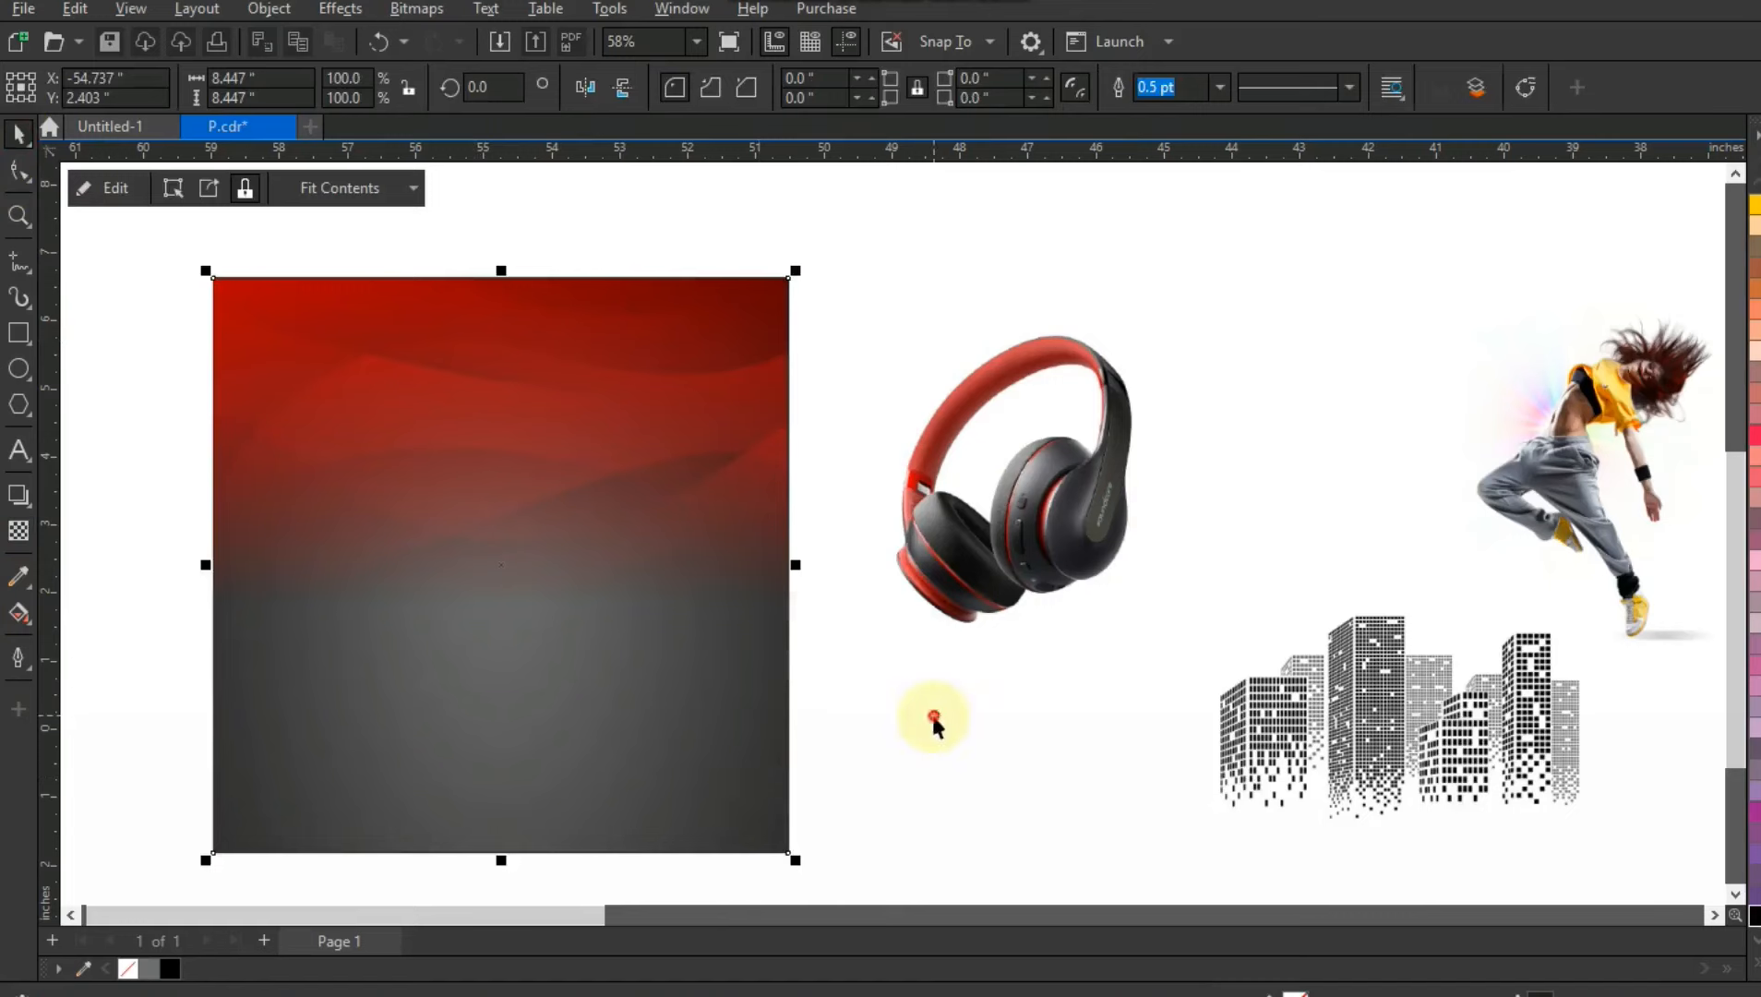
{"action": "left_click", "coordinate": [930, 712]}
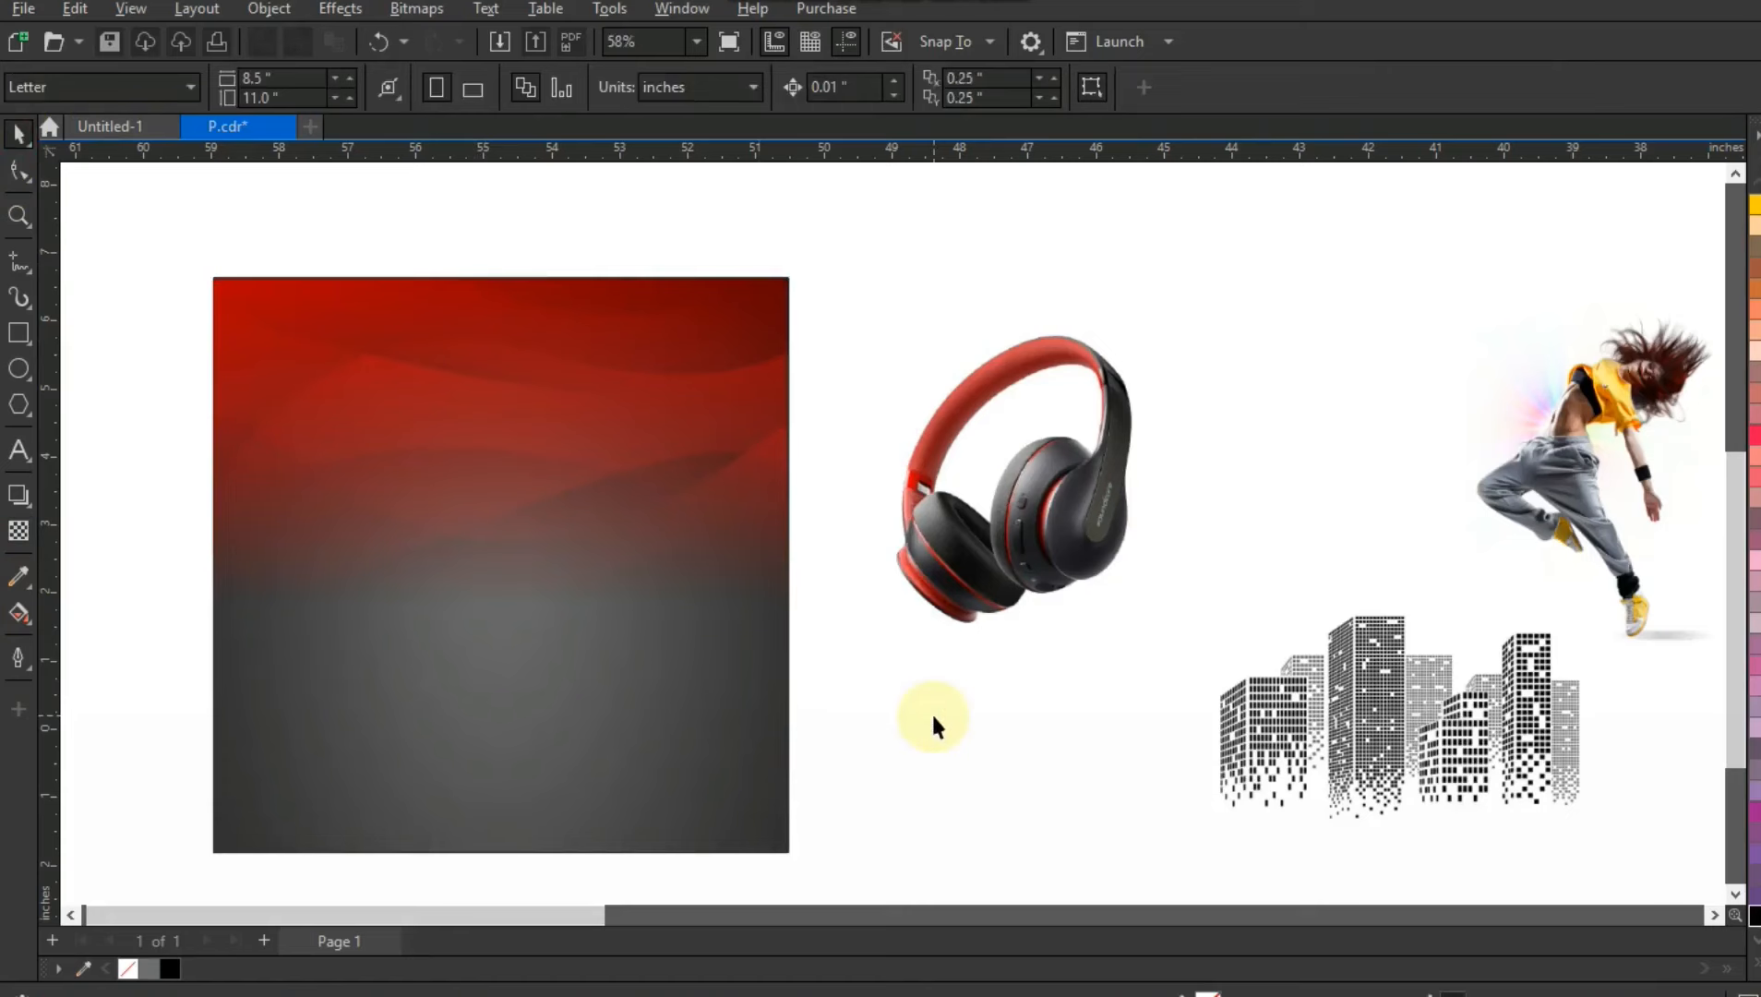
Bring the headphones image to the front, centre it over the square and enlarge it to about 6.34 by 6.34 inches.
{"action": "left_click", "coordinate": [1070, 549]}
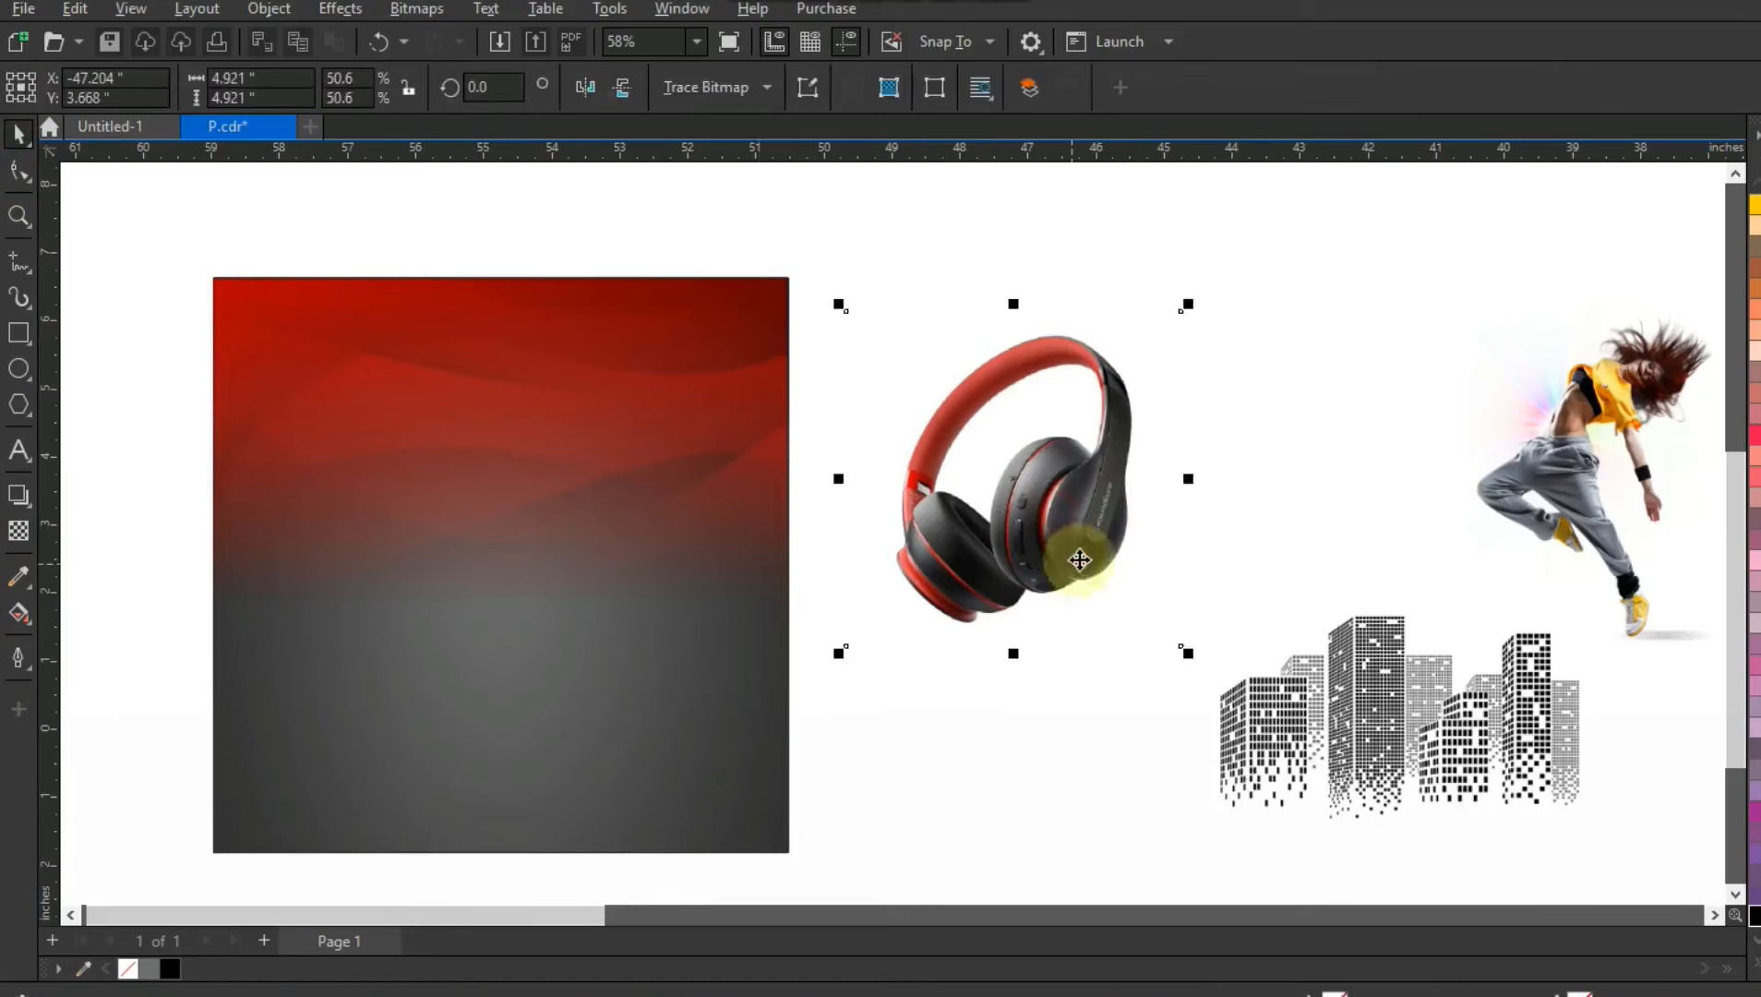
{"action": "key", "text": "shift+Page_Up"}
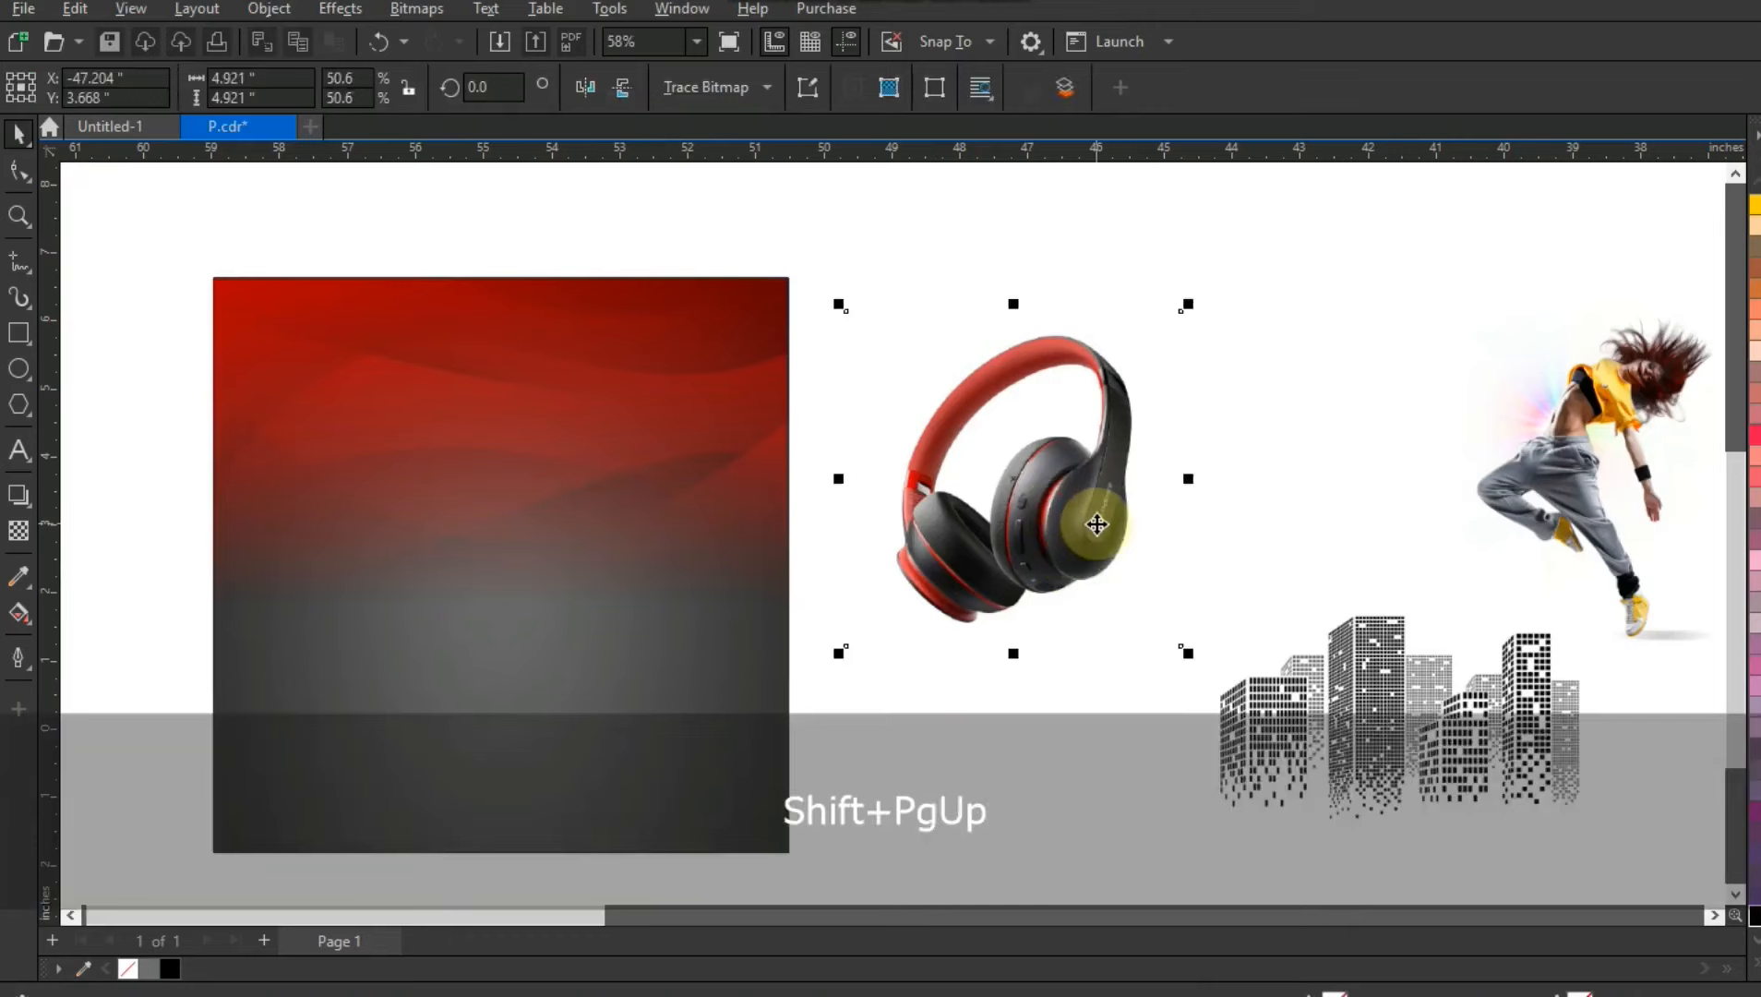
{"action": "left_click_drag", "start_coordinate": [1057, 562], "coordinate": [539, 623]}
{"action": "left_click_drag", "start_coordinate": [664, 374], "coordinate": [724, 330]}
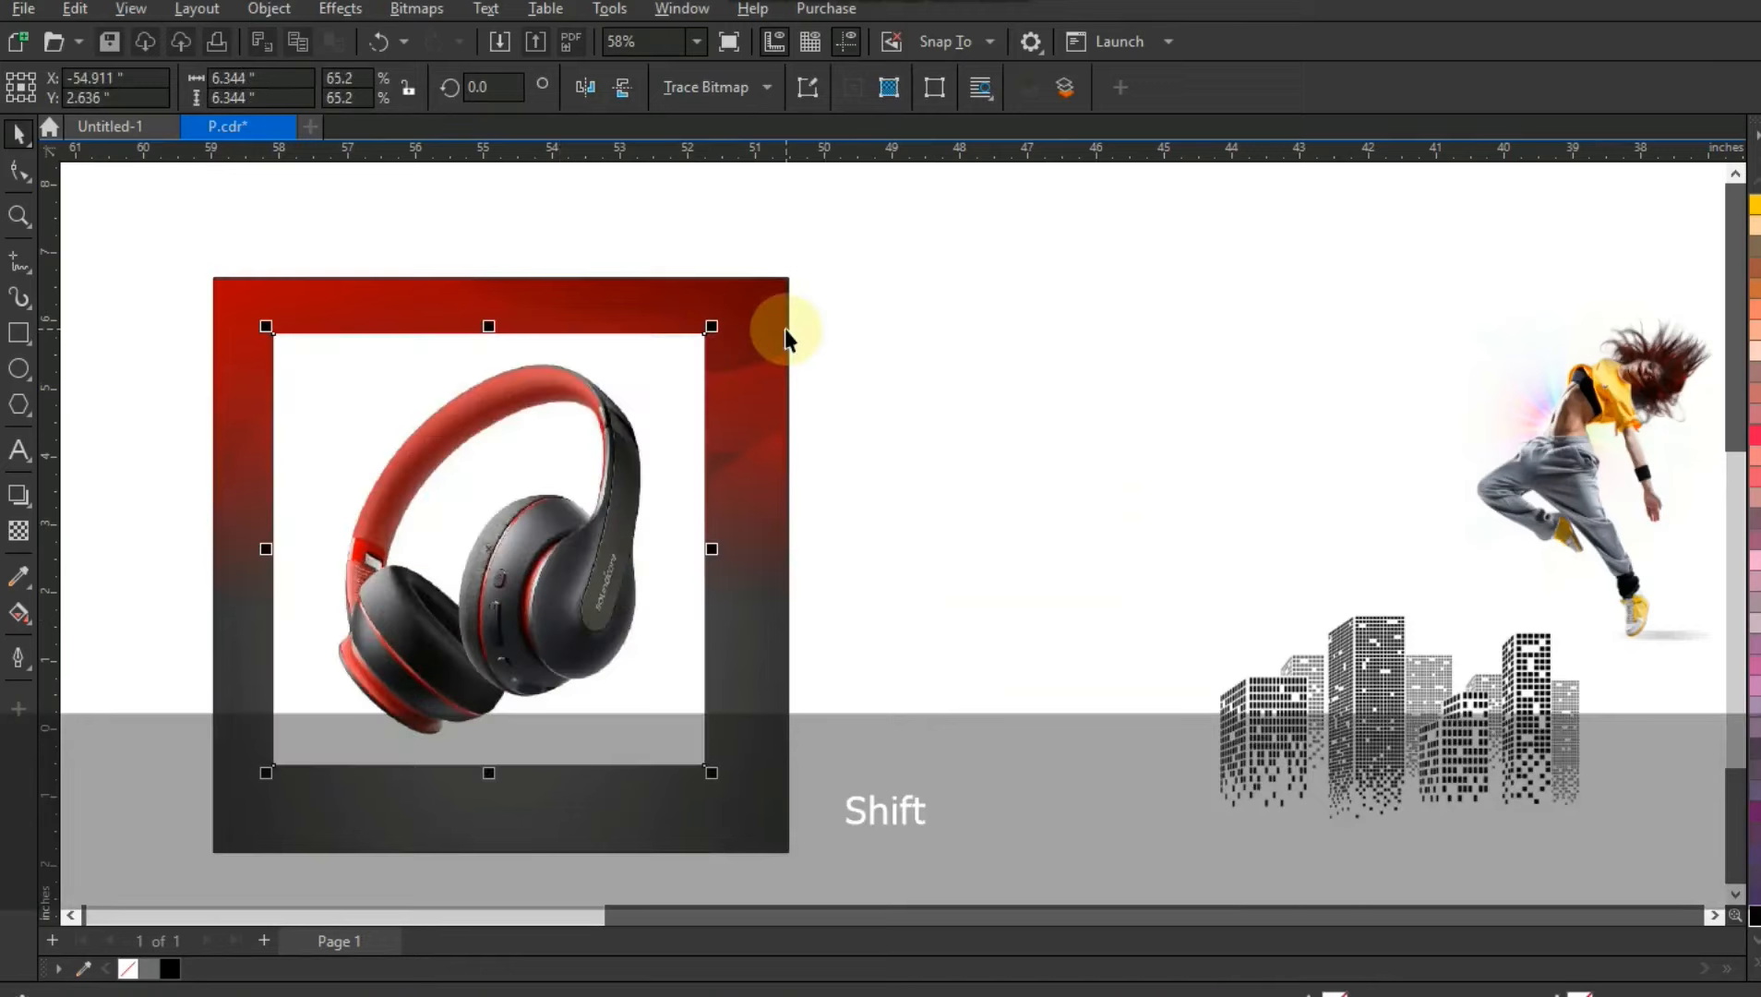
Set the default outline width for new freehand lines to 3.0 pt before tracing the headphones.
{"action": "key", "text": "shift+F2"}
{"action": "key", "text": "Escape"}
{"action": "left_click", "coordinate": [19, 221]}
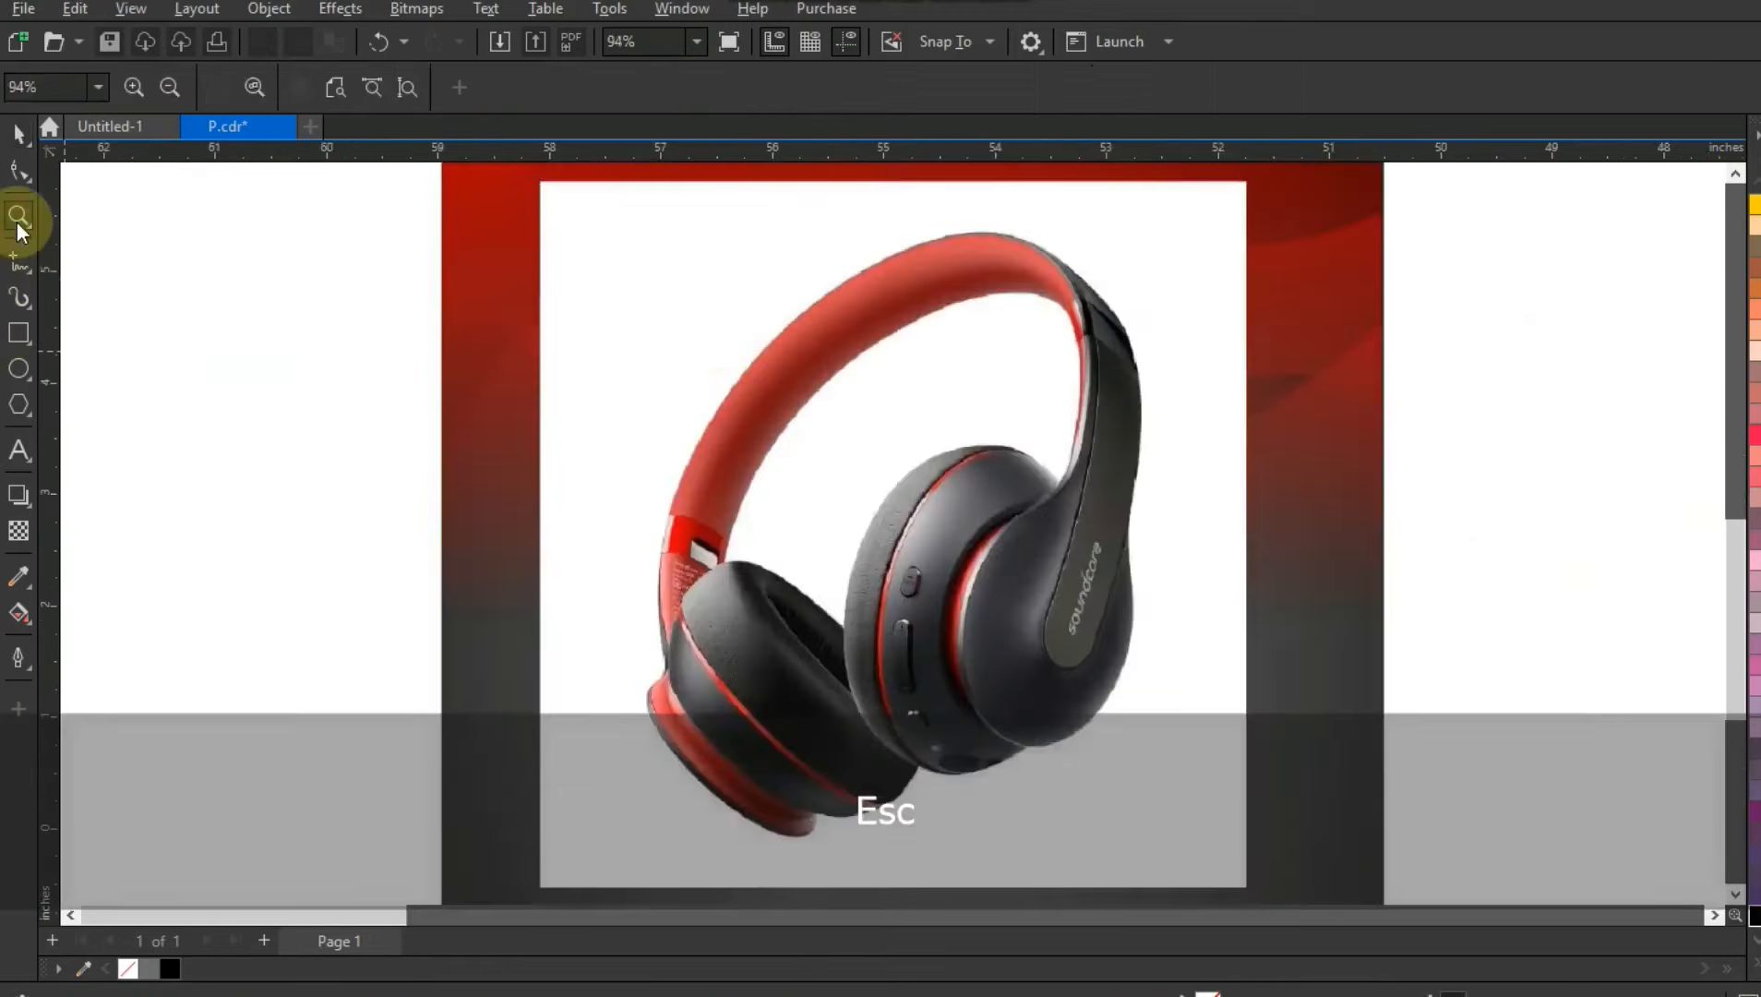
{"action": "left_click", "coordinate": [18, 262]}
{"action": "left_click", "coordinate": [18, 218]}
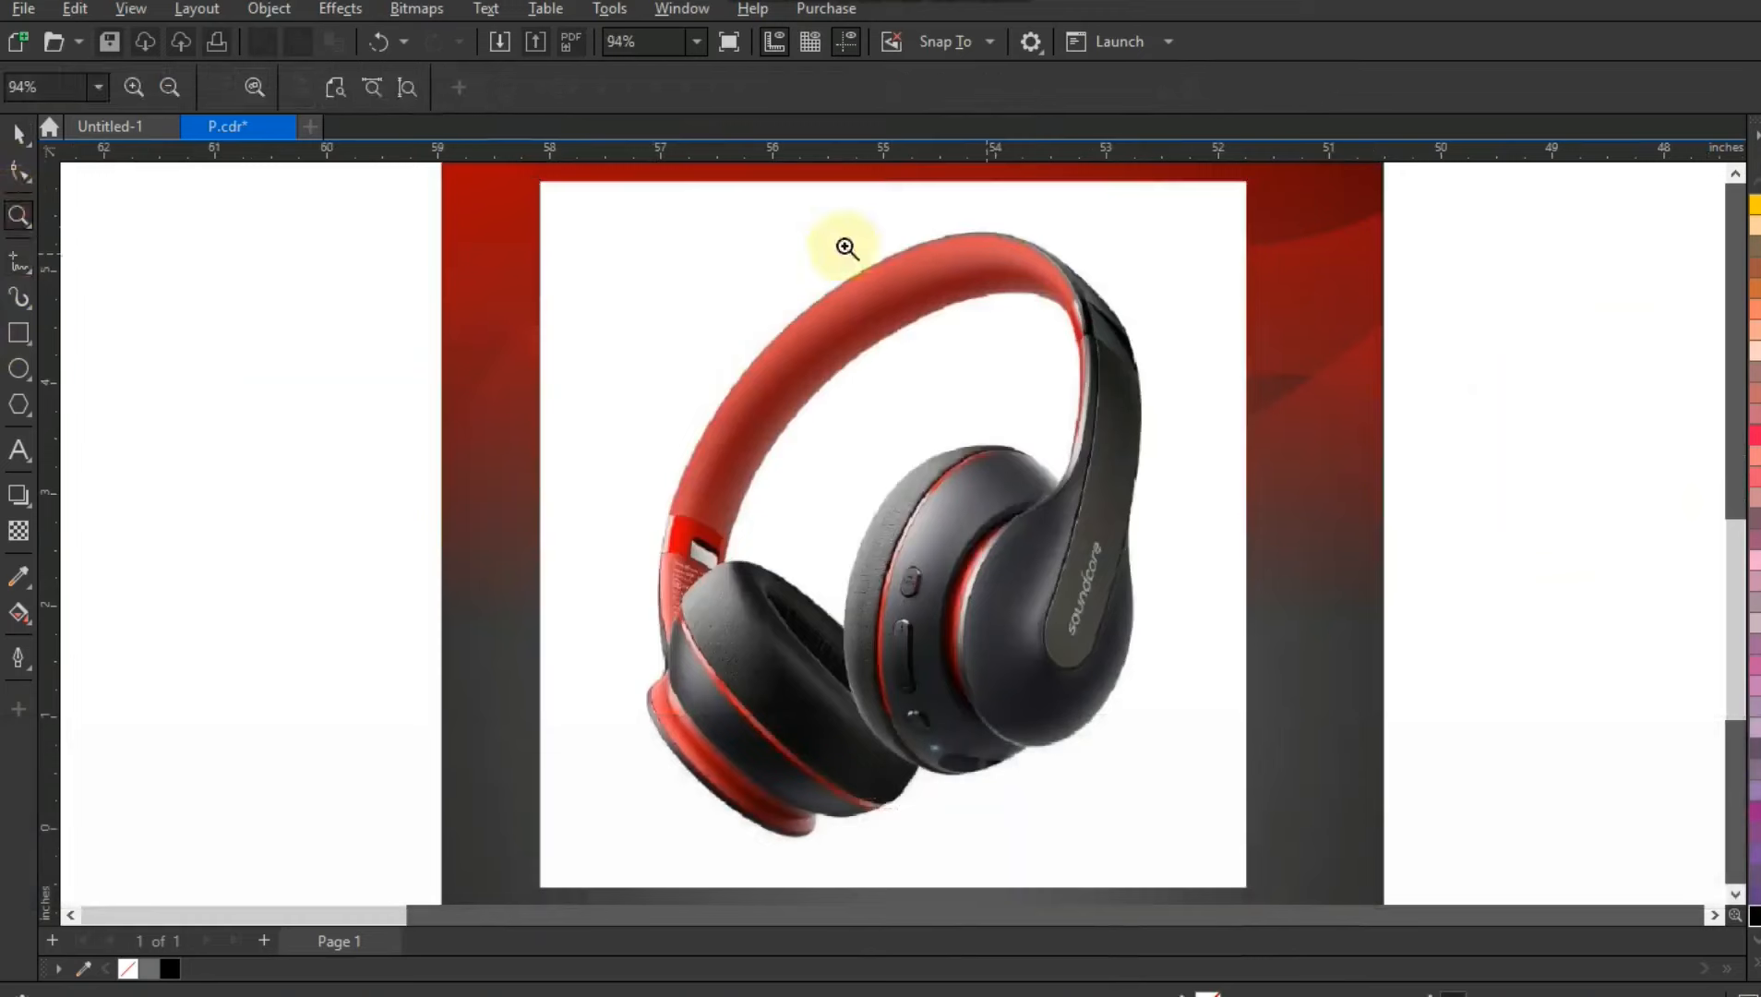
{"action": "left_click_drag", "start_coordinate": [602, 208], "coordinate": [1446, 753]}
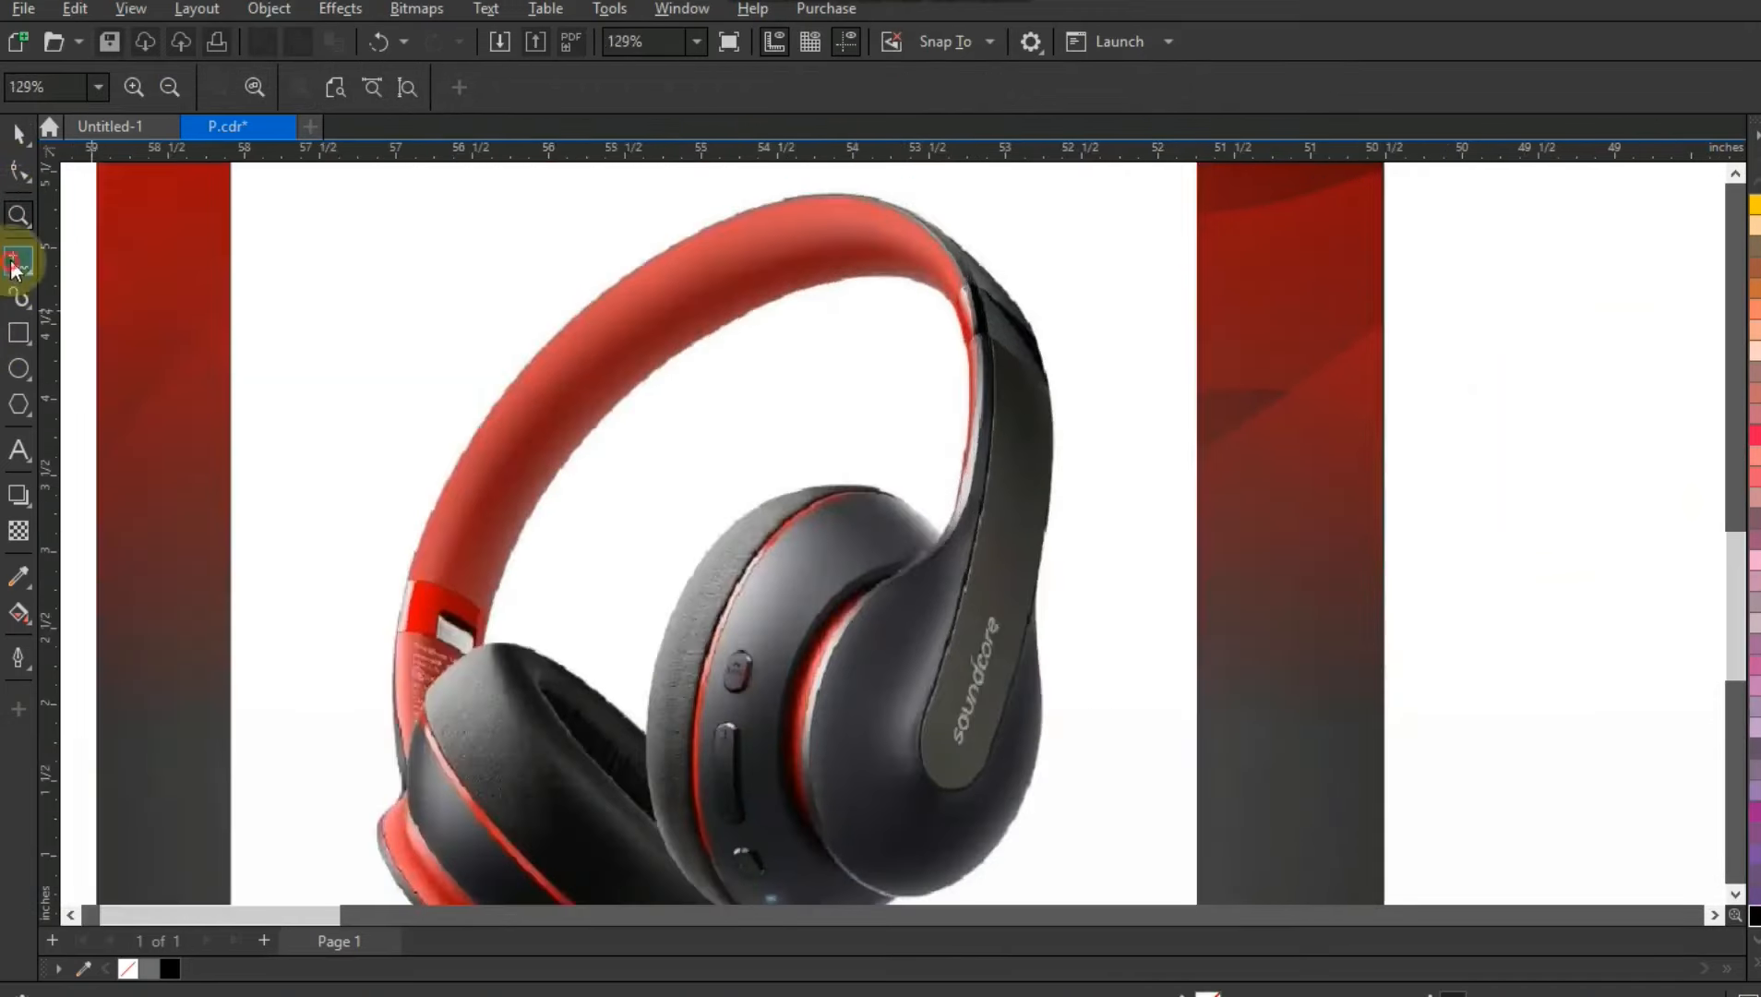
{"action": "left_click", "coordinate": [16, 266]}
{"action": "left_click", "coordinate": [770, 87]}
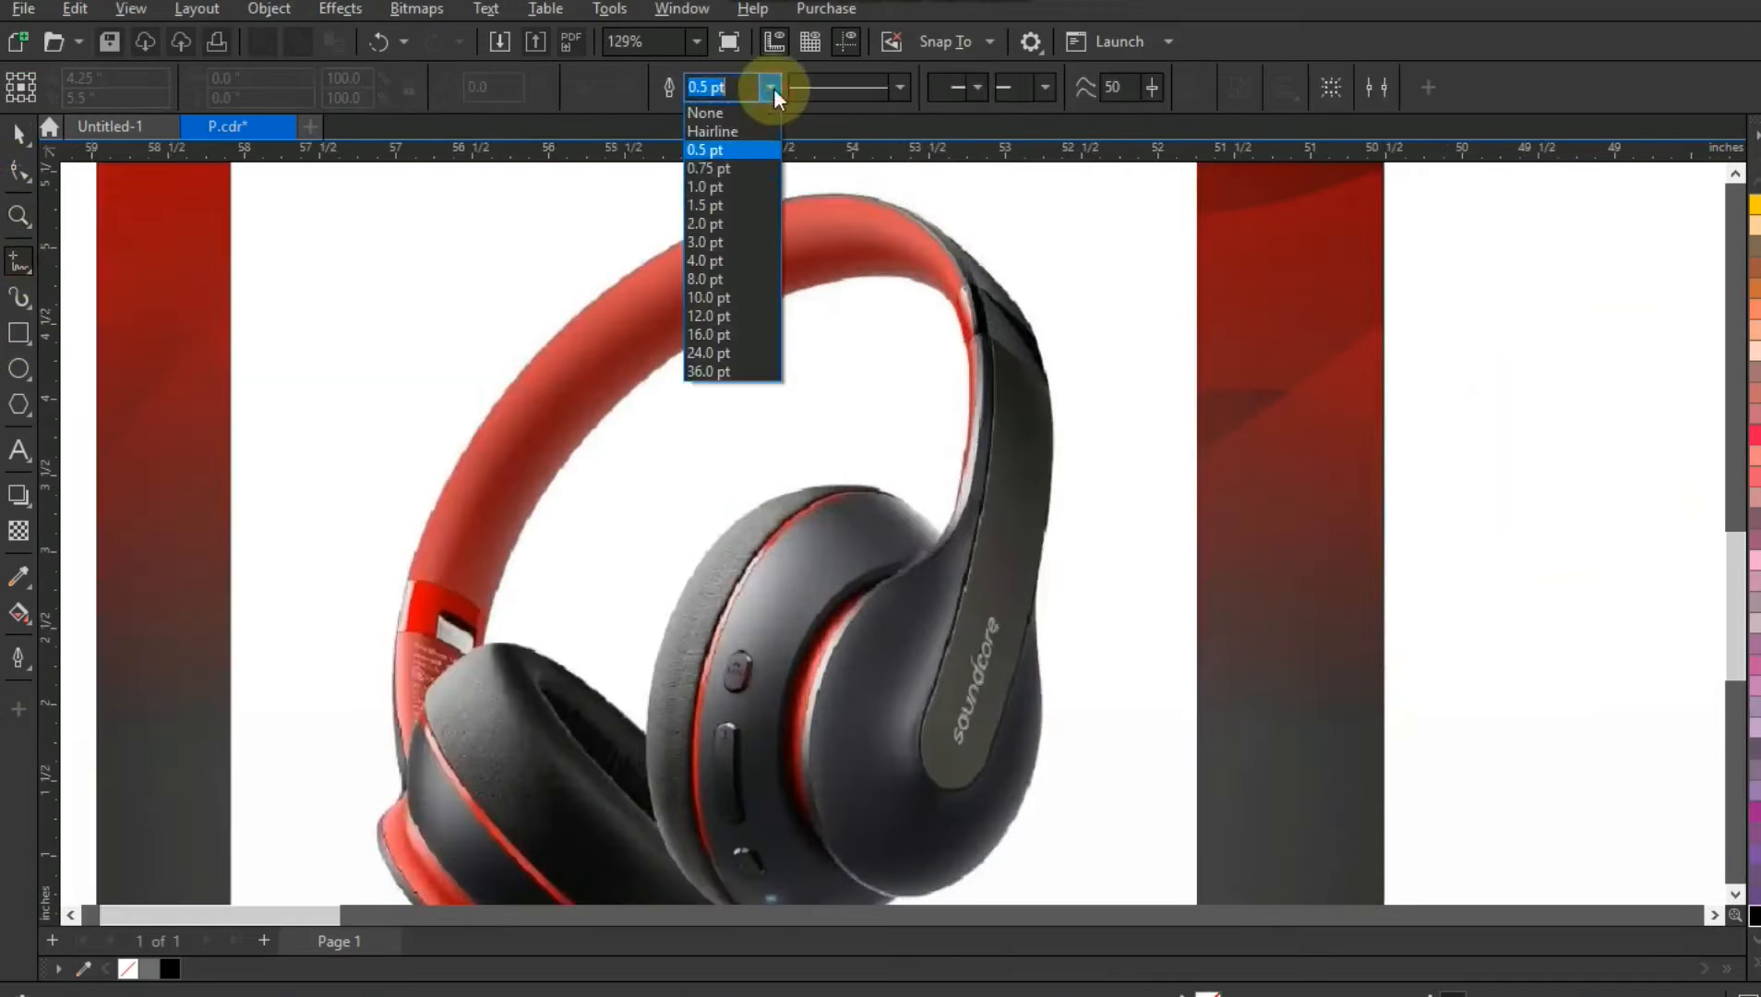
{"action": "left_click", "coordinate": [693, 242]}
Start a rough straight-segment outline of the headphones along the headband, the outer arm and the far ear cup's outer edge.
{"action": "left_click", "coordinate": [599, 297]}
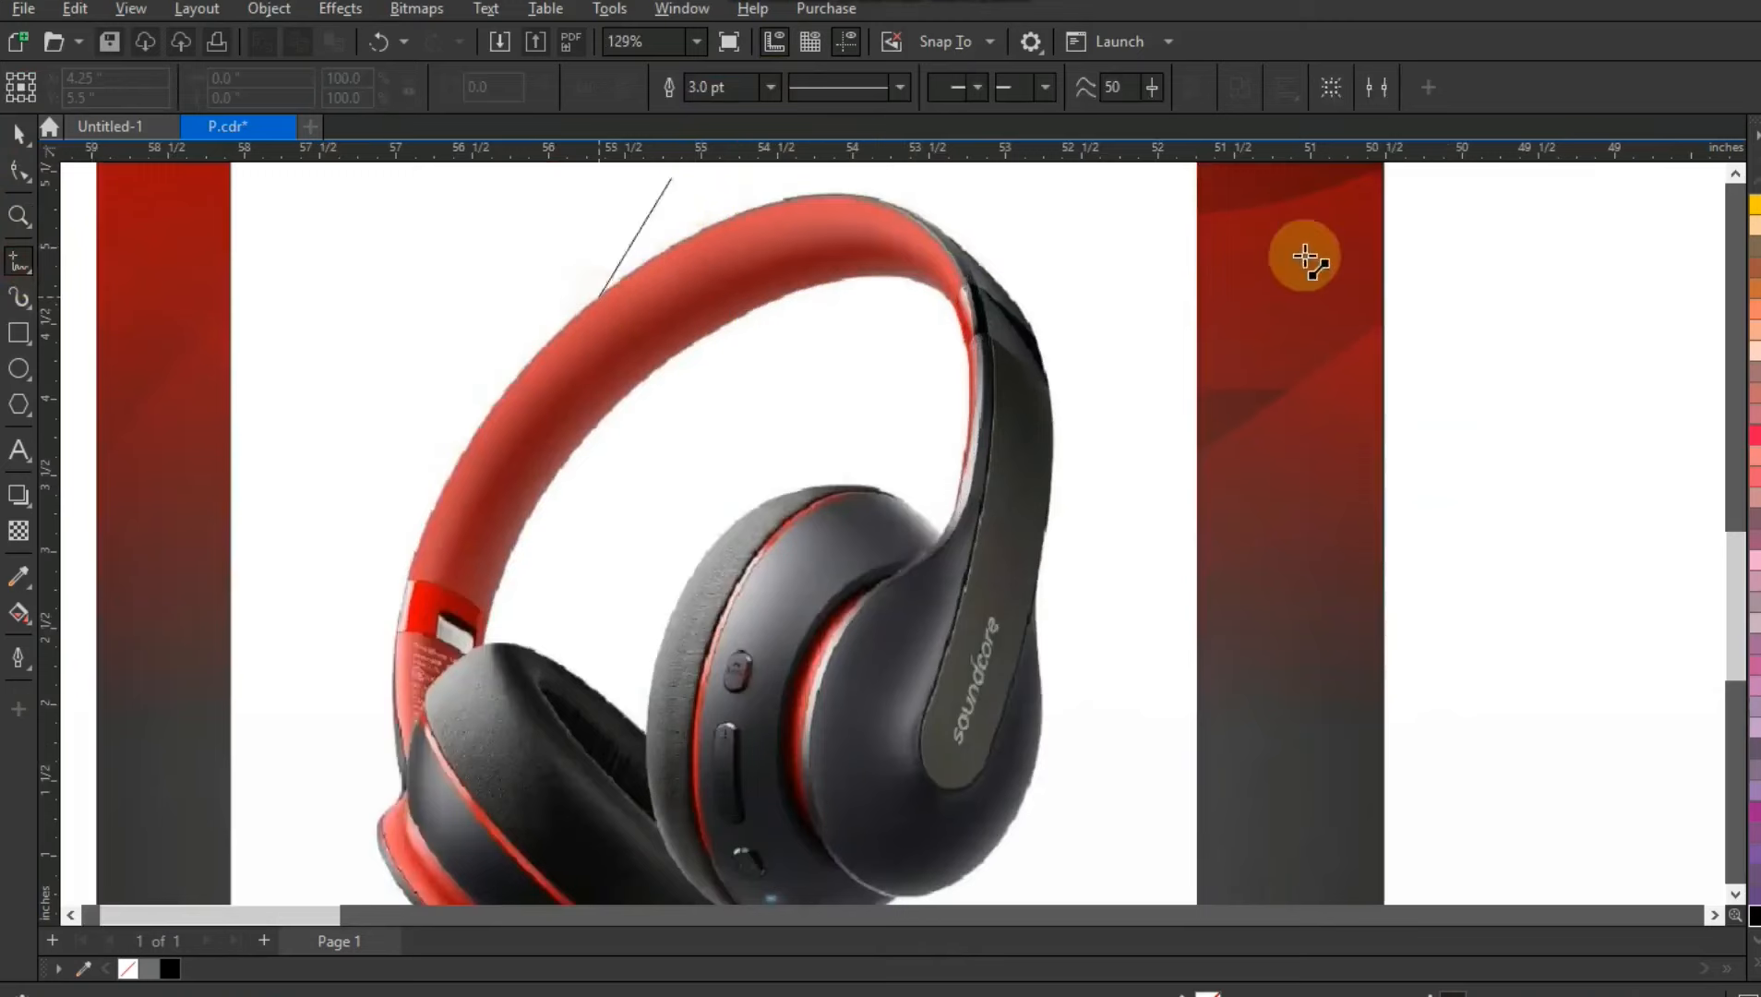
{"action": "left_click", "coordinate": [985, 366]}
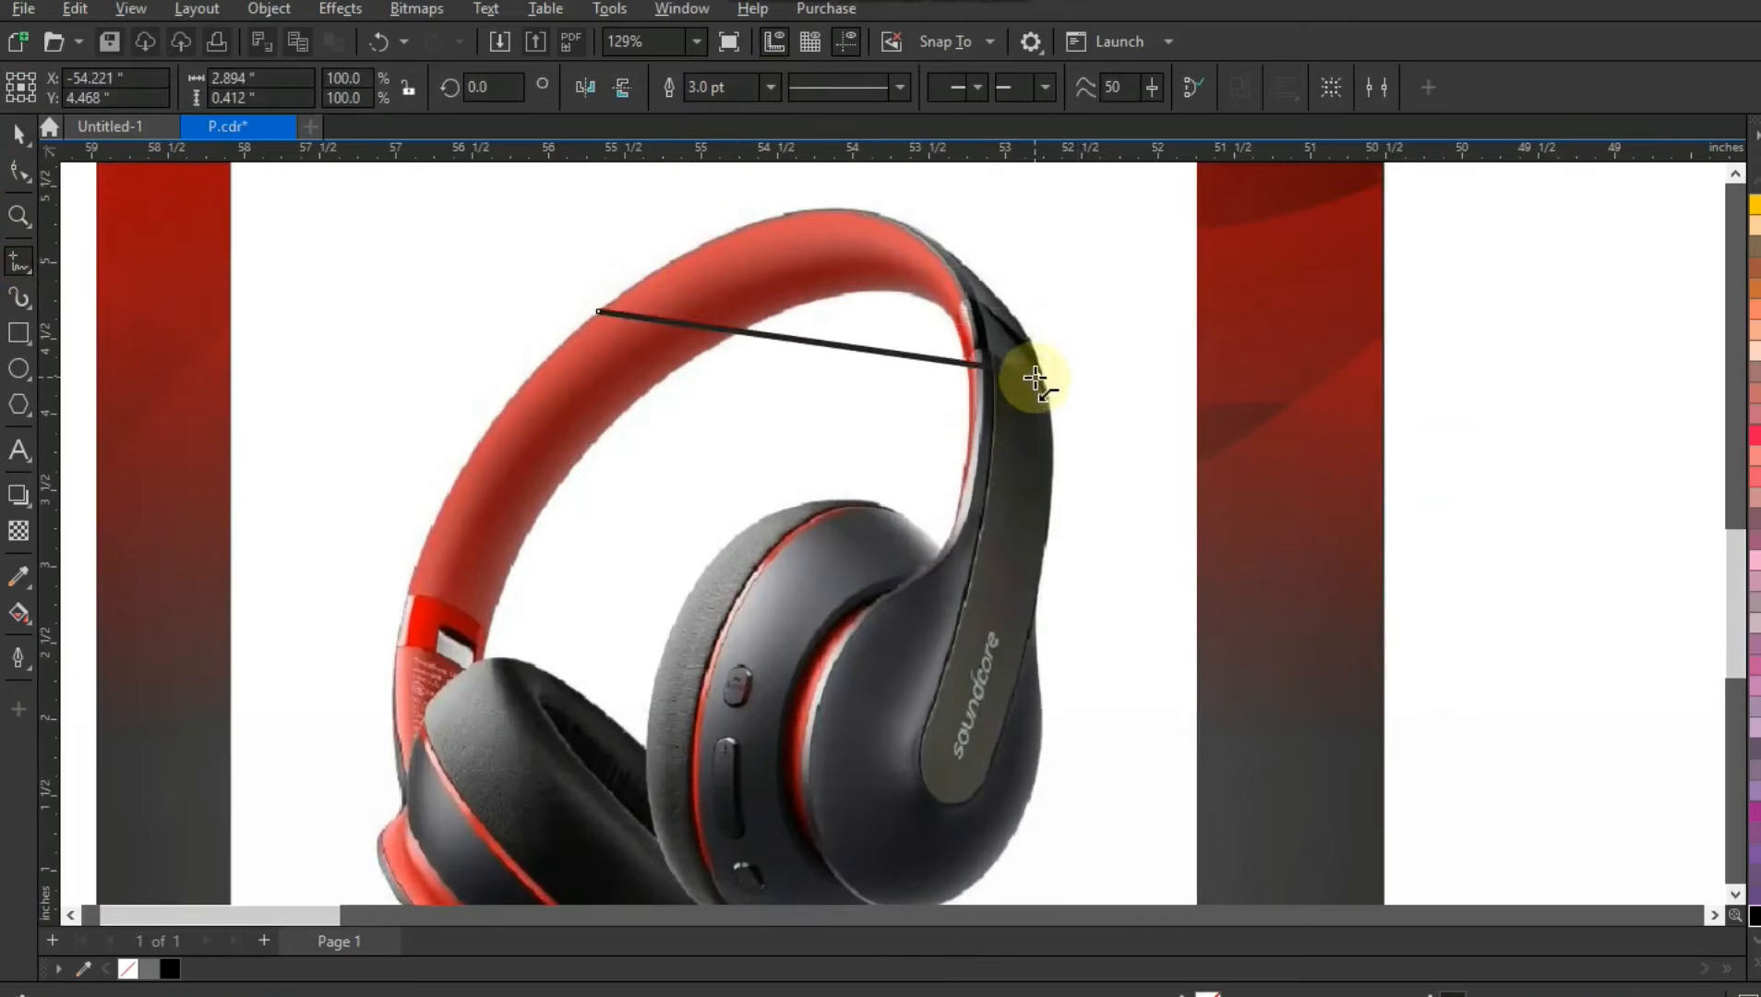
{"action": "left_click", "coordinate": [1030, 617]}
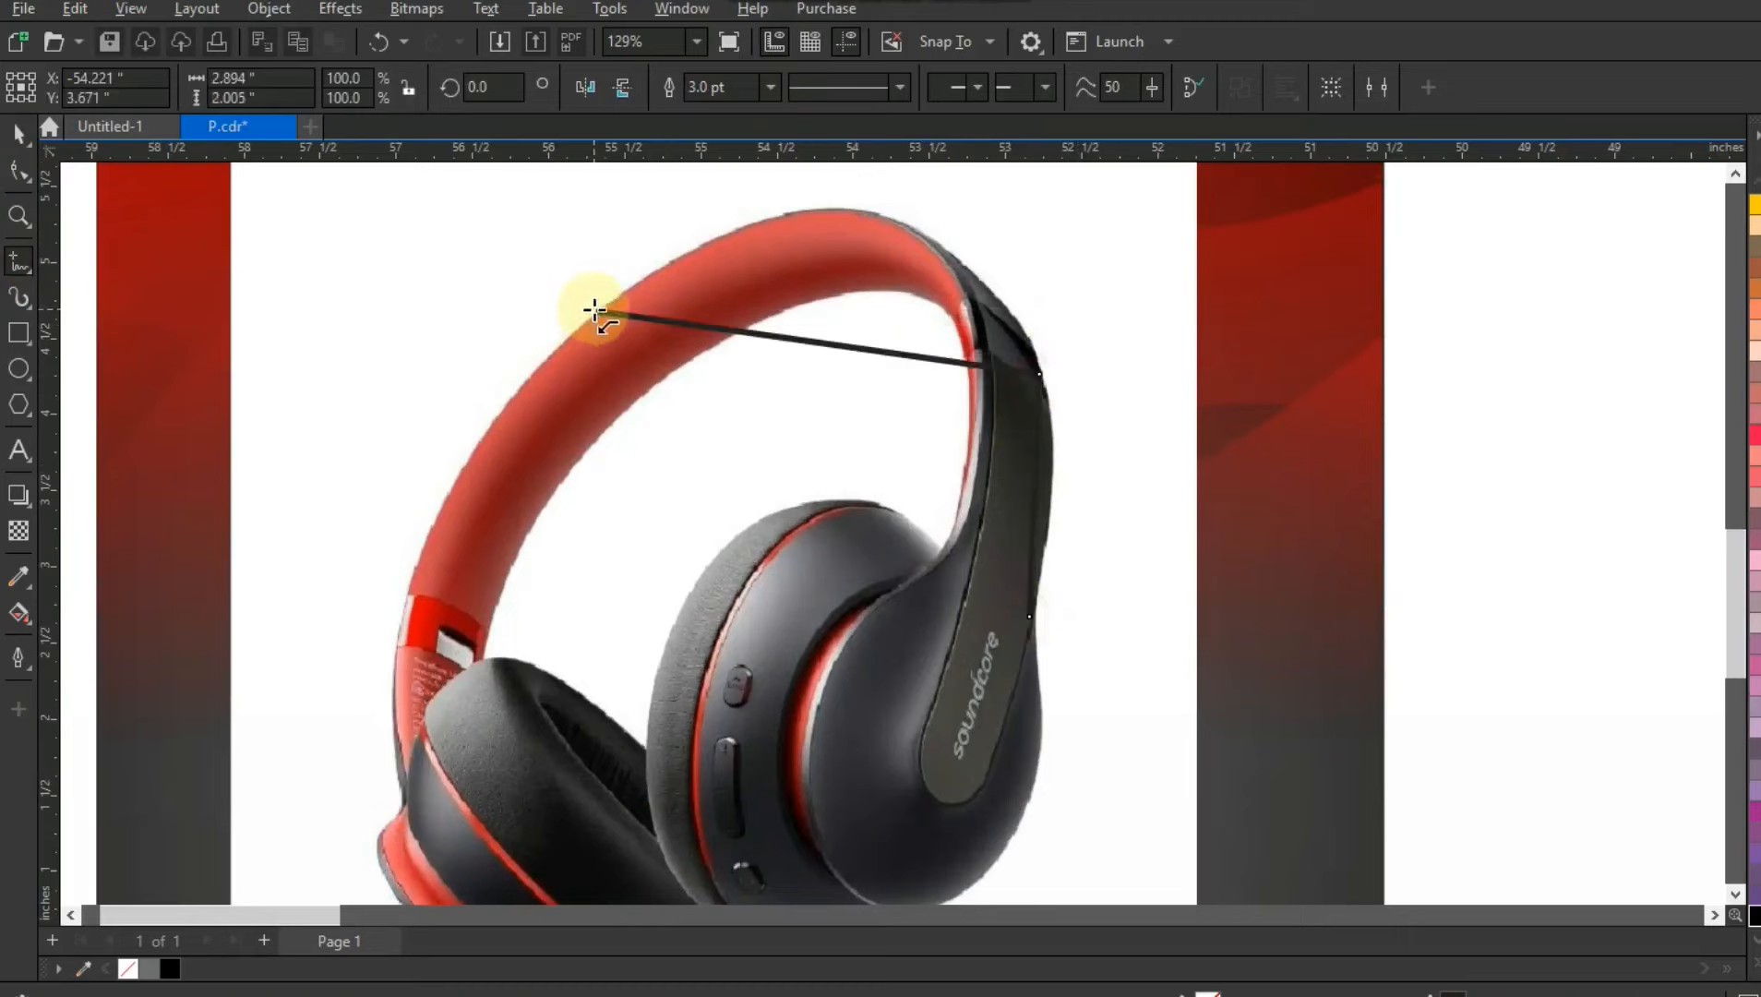
{"action": "left_click", "coordinate": [595, 311]}
{"action": "scroll", "coordinate": [661, 304], "scroll_direction": "left", "scroll_amount": 2}
{"action": "left_click", "coordinate": [565, 763]}
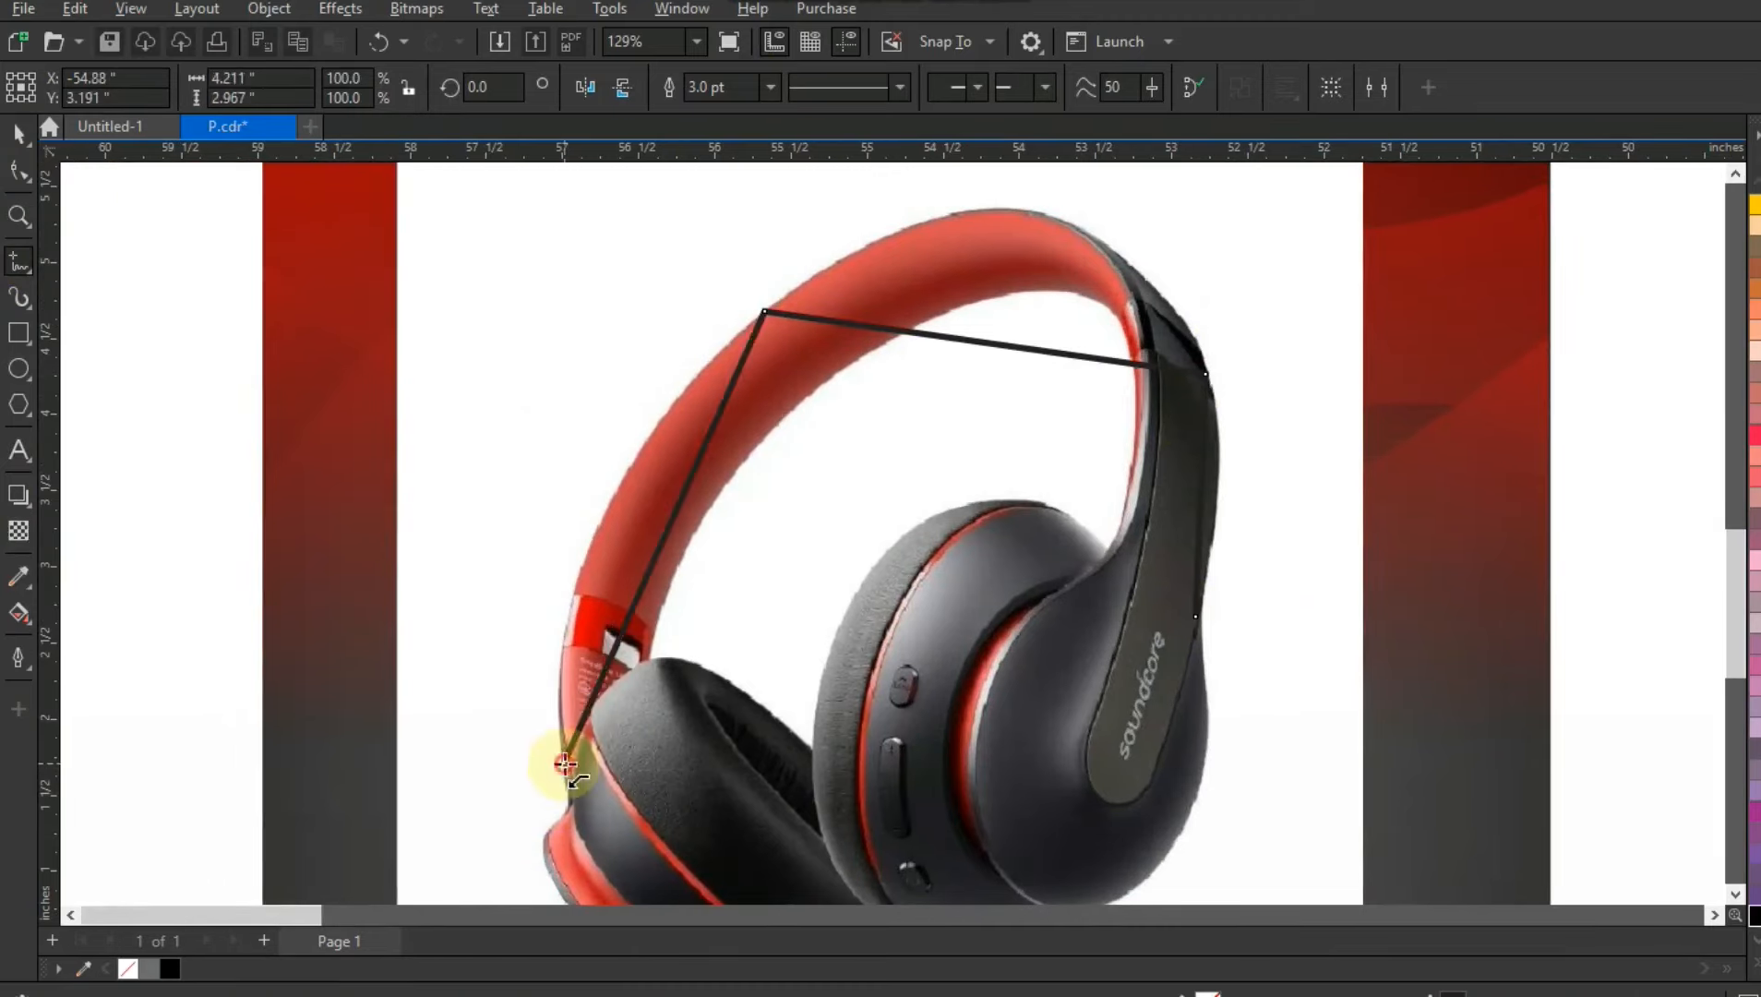
Continue the freehand outline with straight segments around the lower edges of both ear cups.
{"action": "left_click", "coordinate": [18, 218]}
{"action": "right_click", "coordinate": [656, 523]}
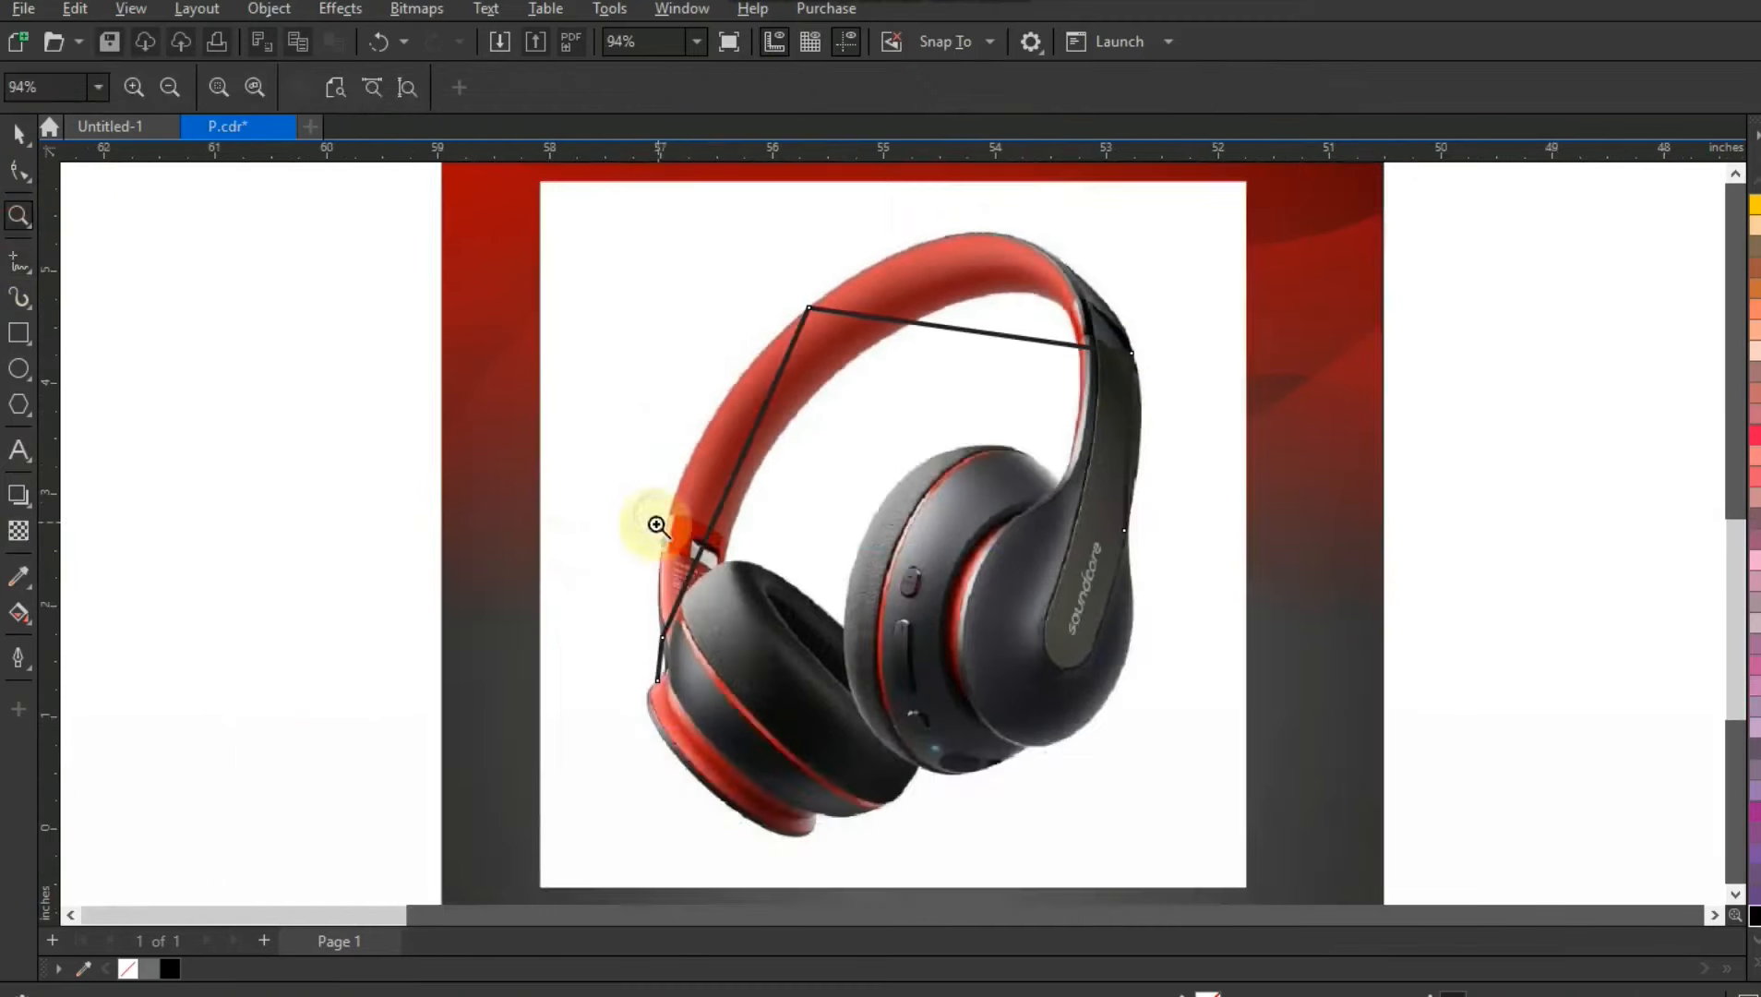
{"action": "left_click_drag", "start_coordinate": [544, 545], "coordinate": [1225, 863]}
{"action": "left_click", "coordinate": [16, 275]}
{"action": "left_click", "coordinate": [312, 472]}
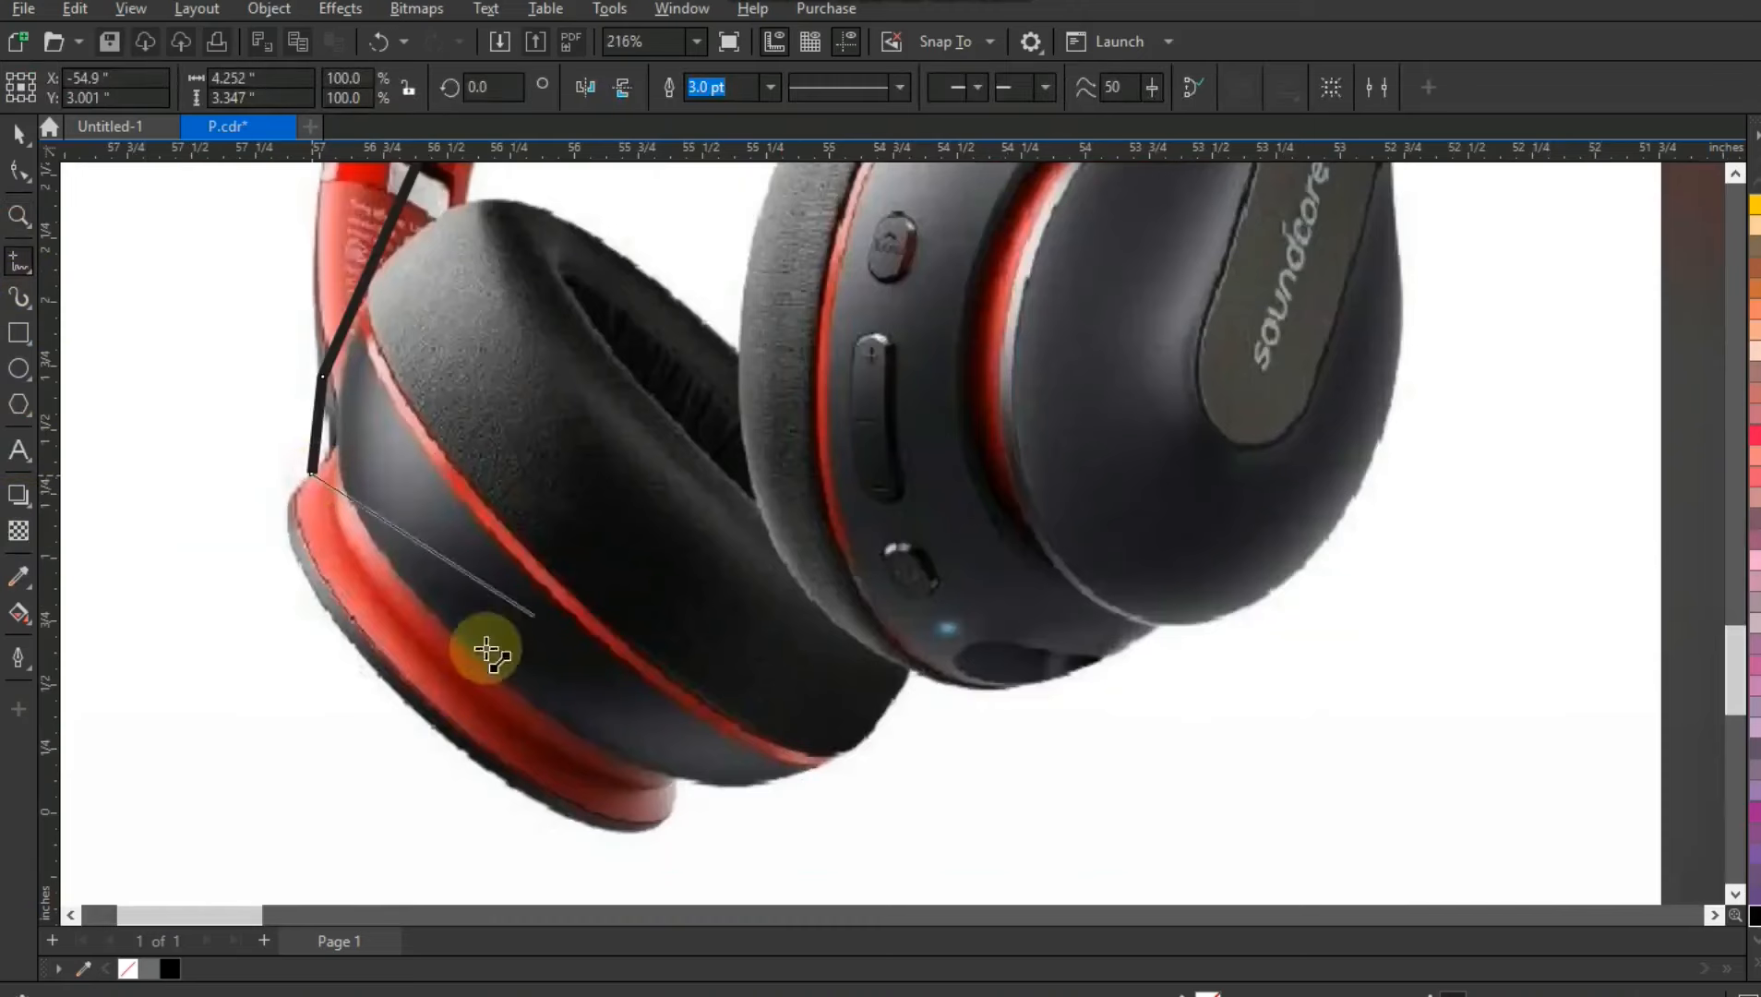
{"action": "left_click", "coordinate": [355, 643]}
{"action": "left_click", "coordinate": [666, 773]}
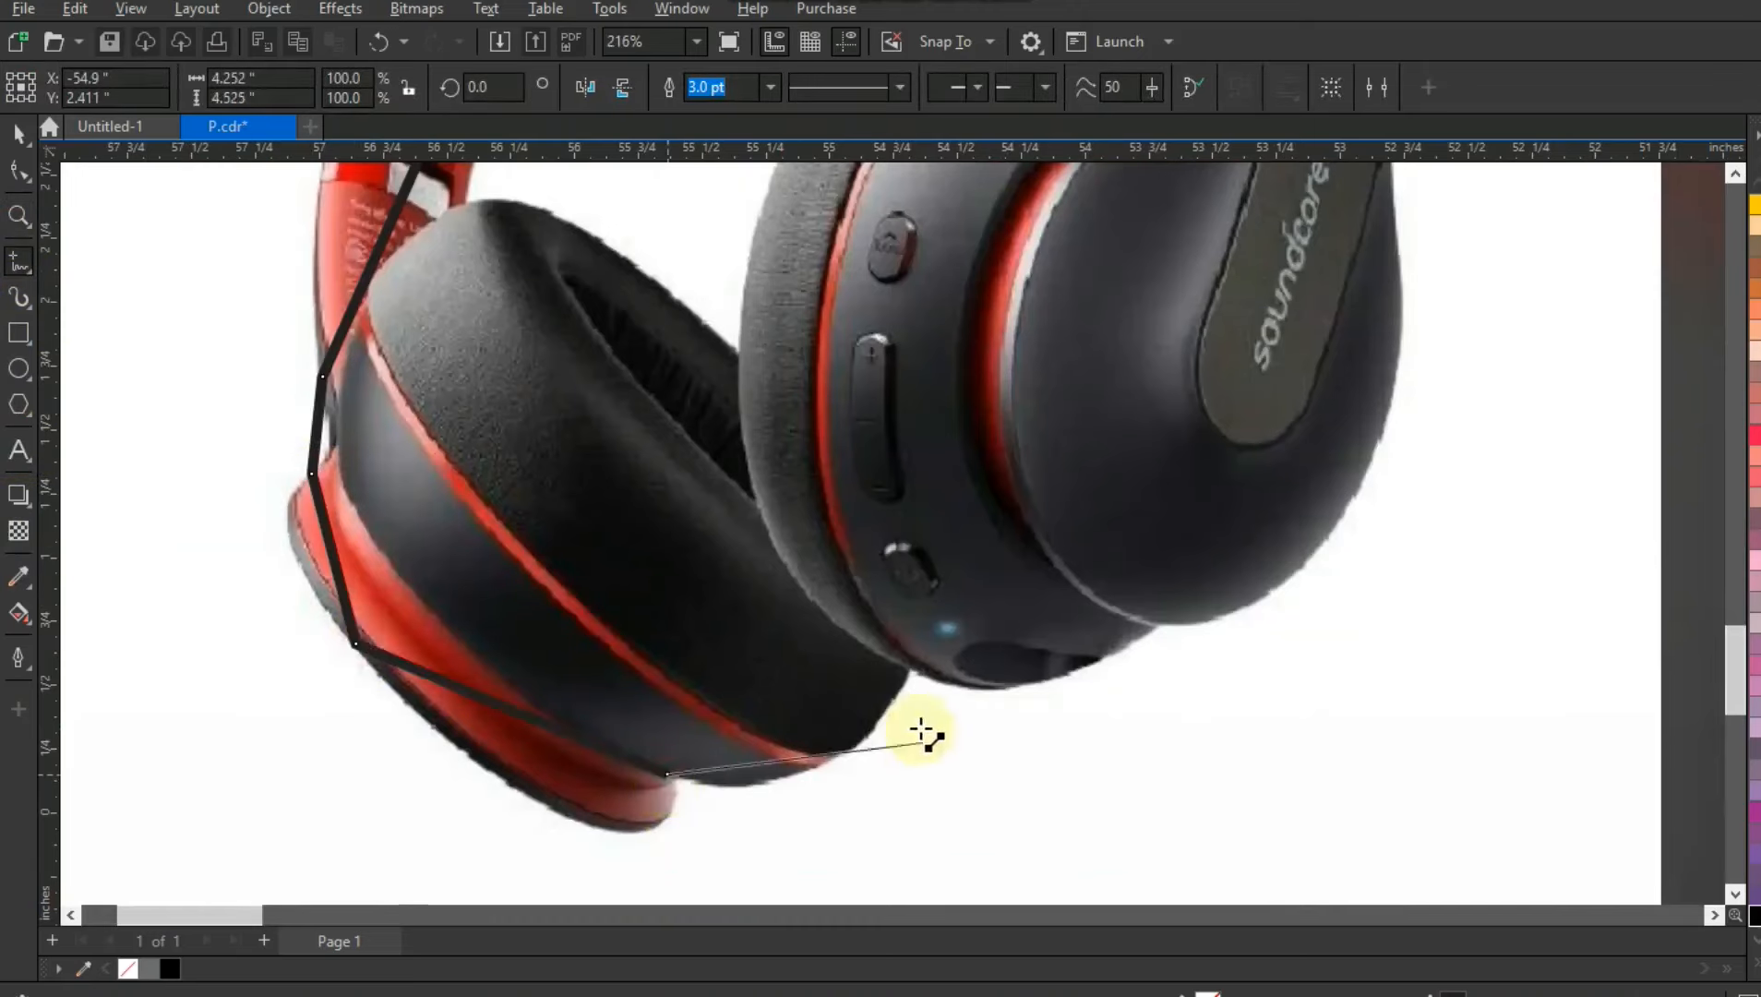
{"action": "left_click", "coordinate": [906, 666]}
{"action": "left_click", "coordinate": [1144, 624]}
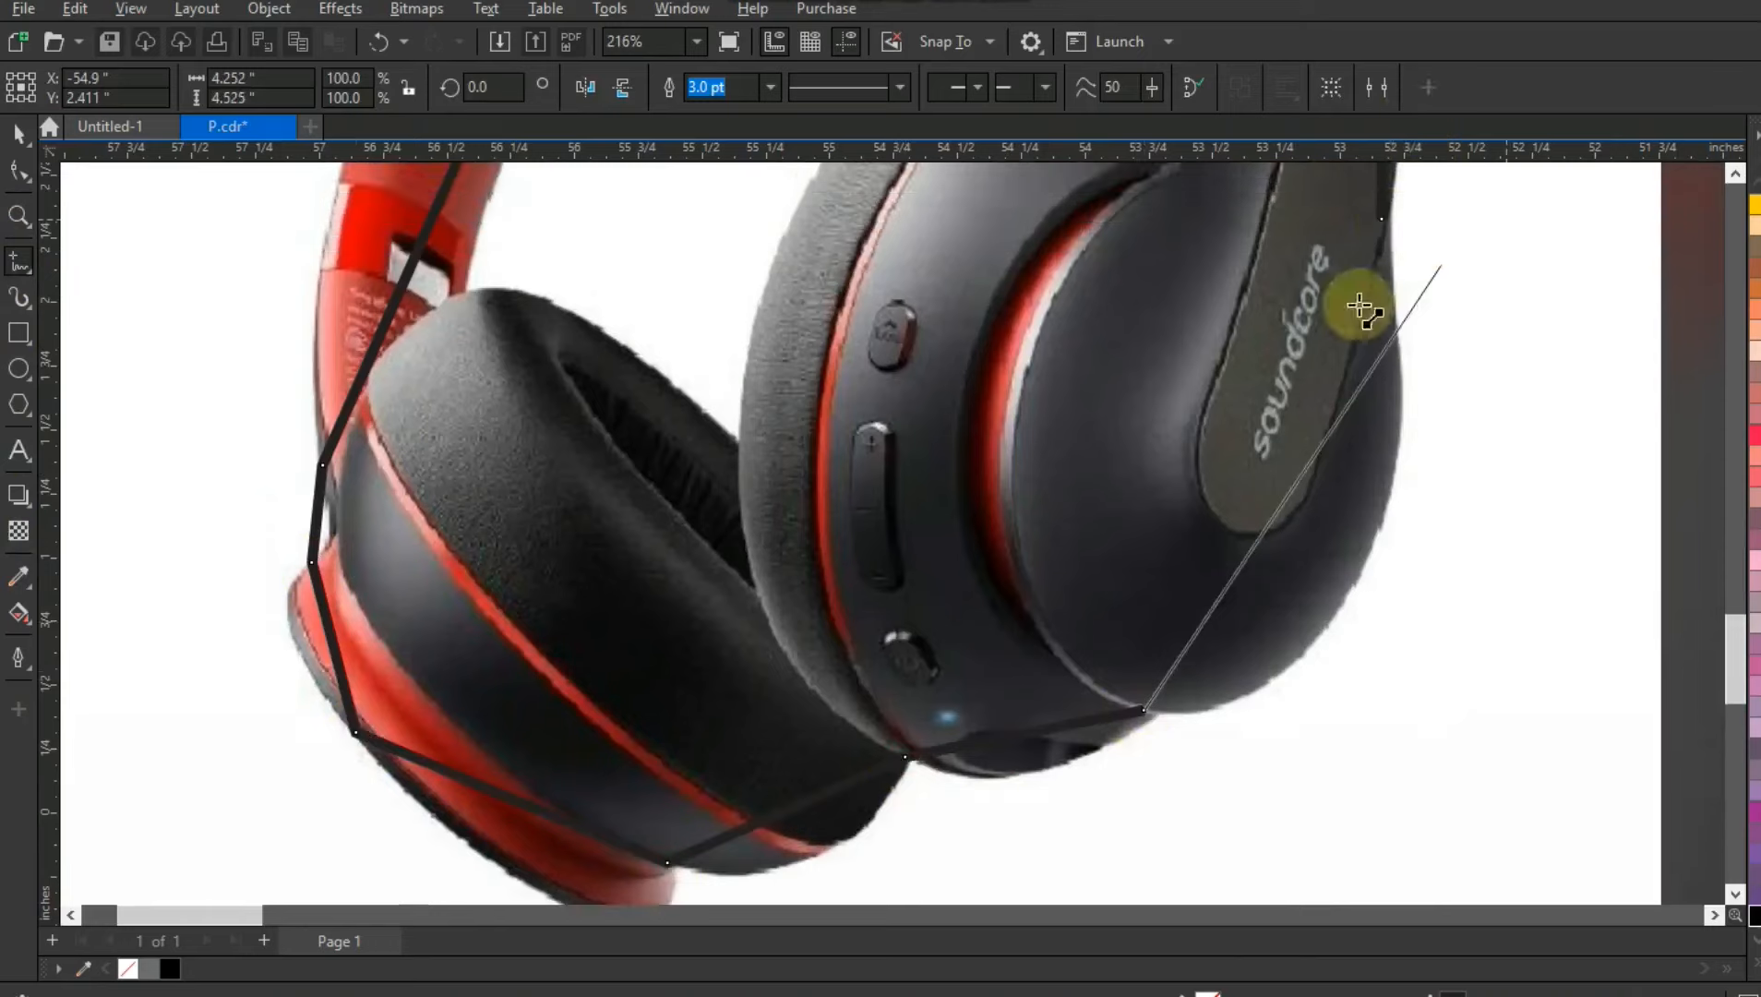
Convert the closed rough outline to curves and bend its long arm segment along the headband's red outer edge.
{"action": "key", "text": "ctrl+z"}
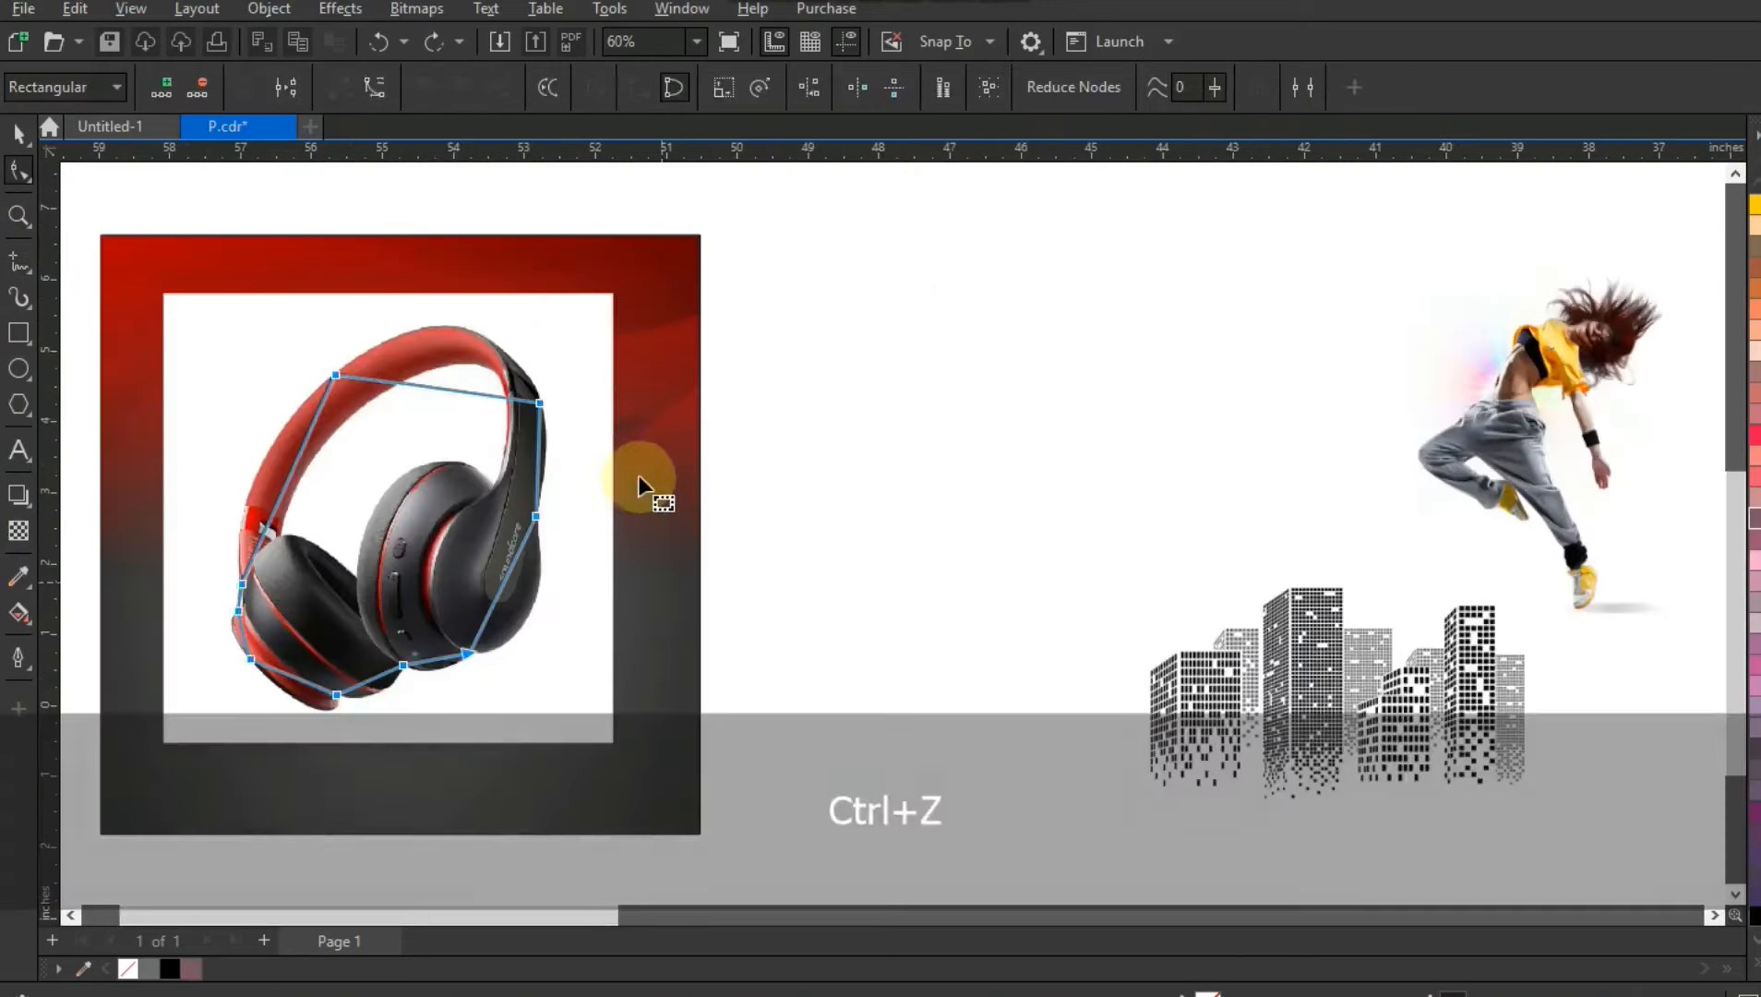
{"action": "key", "text": "ctrl+shift+z"}
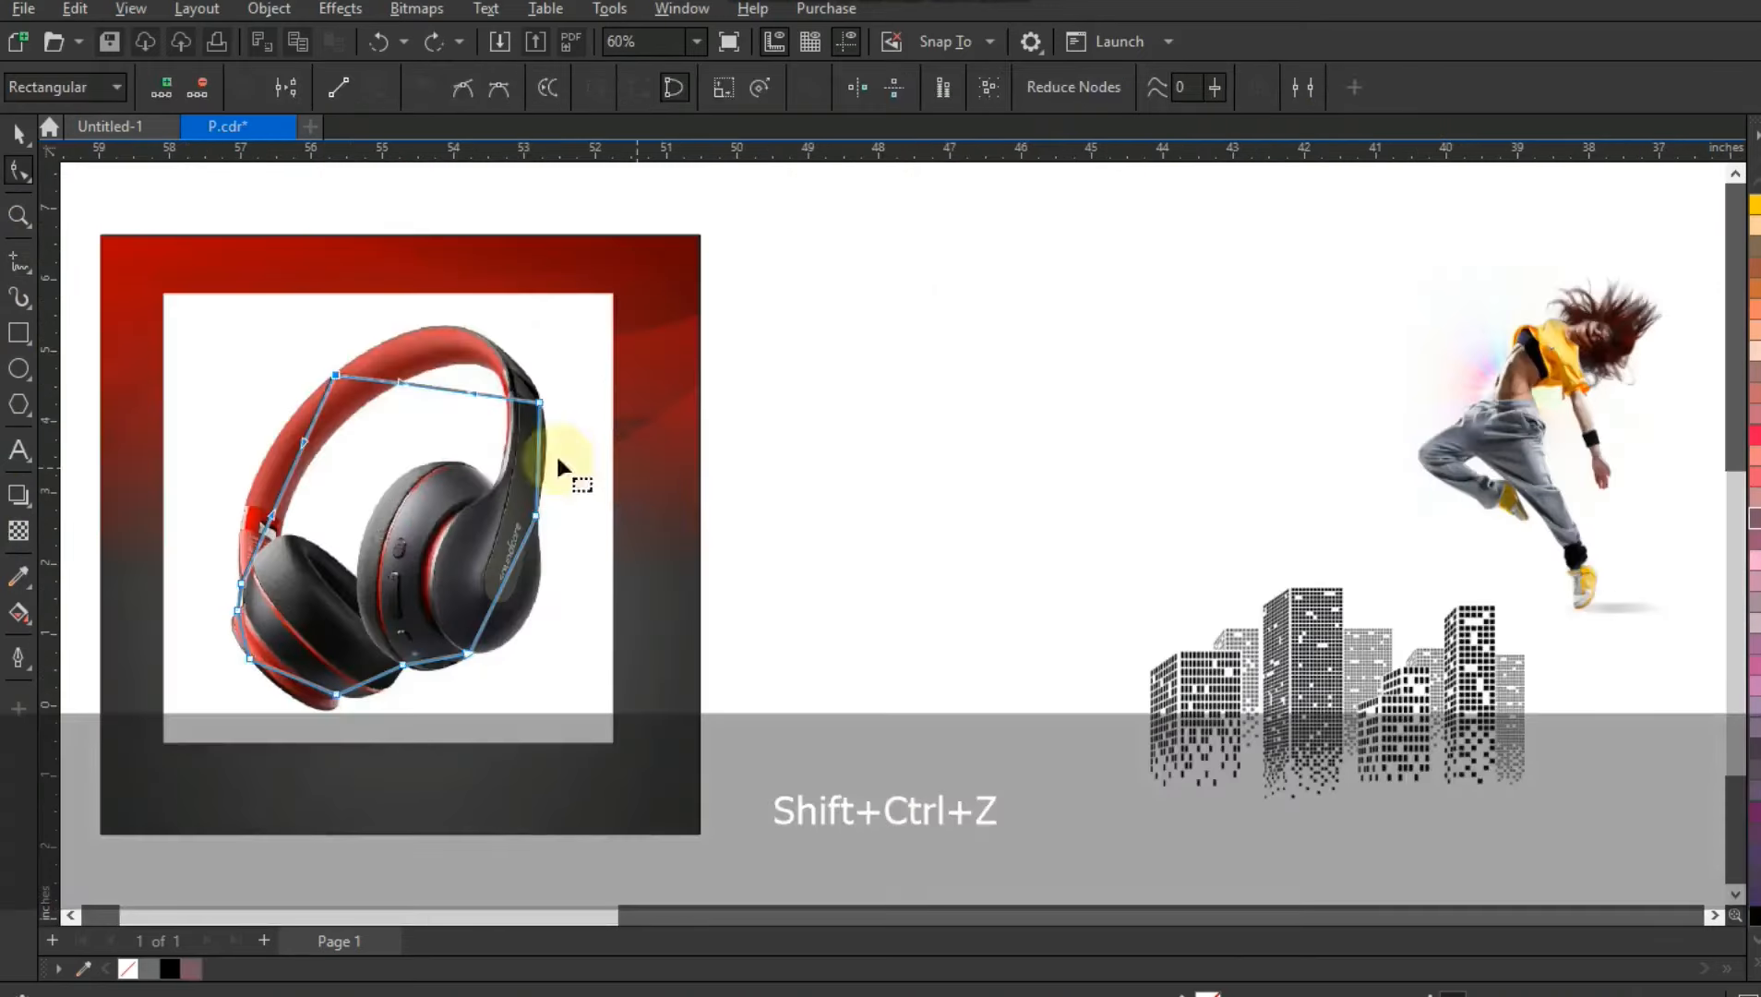
{"action": "left_click", "coordinate": [19, 215]}
{"action": "left_click_drag", "start_coordinate": [664, 690], "coordinate": [846, 858]}
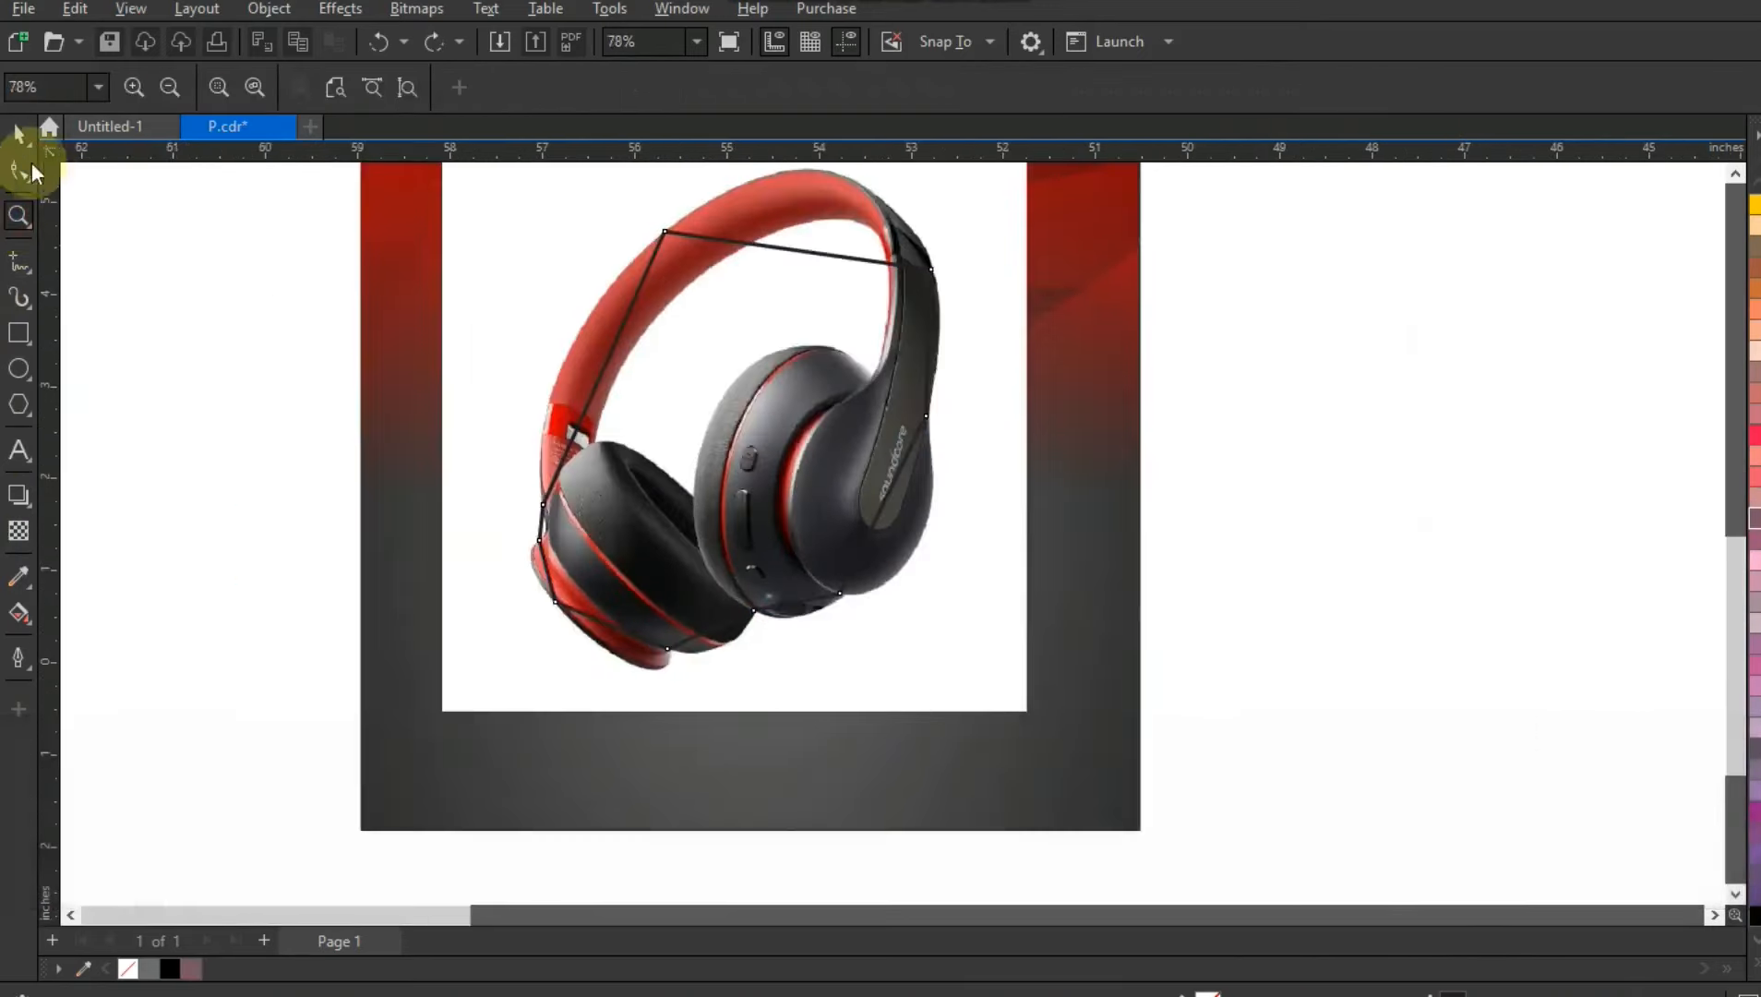
{"action": "left_click", "coordinate": [19, 170]}
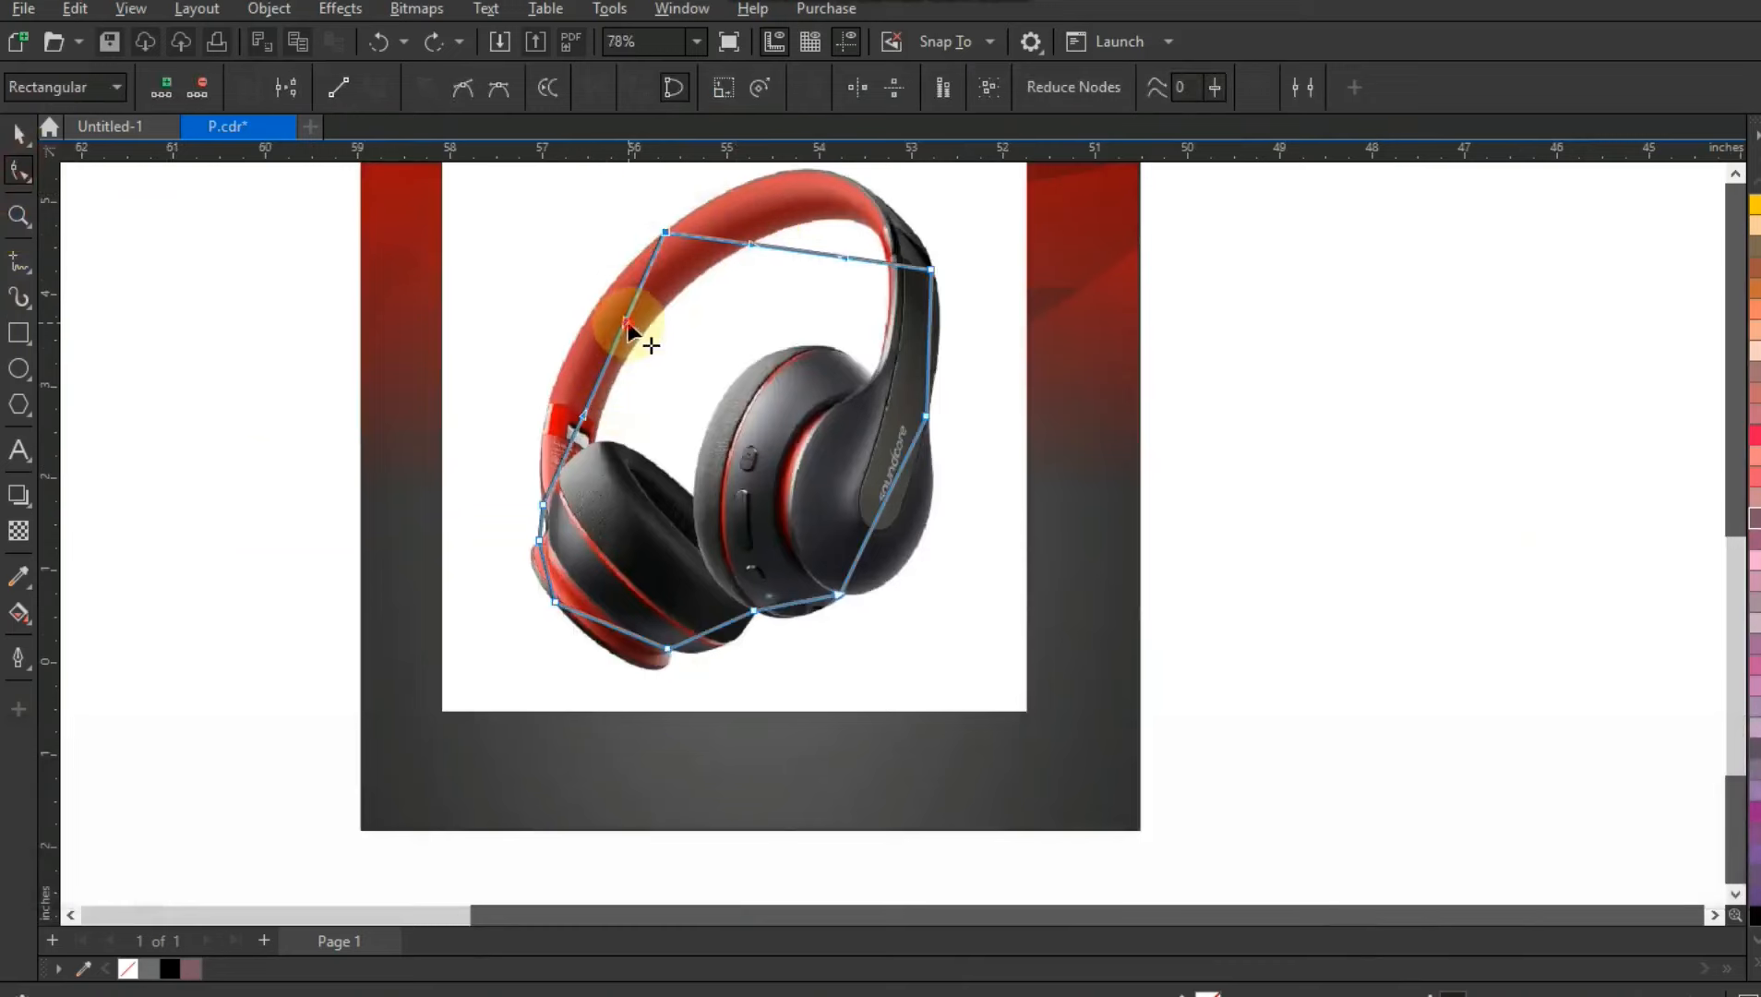
{"action": "left_click_drag", "start_coordinate": [566, 299], "coordinate": [564, 296]}
{"action": "left_click", "coordinate": [582, 426]}
{"action": "left_click_drag", "start_coordinate": [555, 410], "coordinate": [540, 406]}
Refine the curve from the upper headband node so it follows the outer edge of the red arm.
{"action": "left_click", "coordinate": [19, 215]}
{"action": "left_click_drag", "start_coordinate": [1120, 697], "coordinate": [1175, 726]}
{"action": "left_click", "coordinate": [19, 171]}
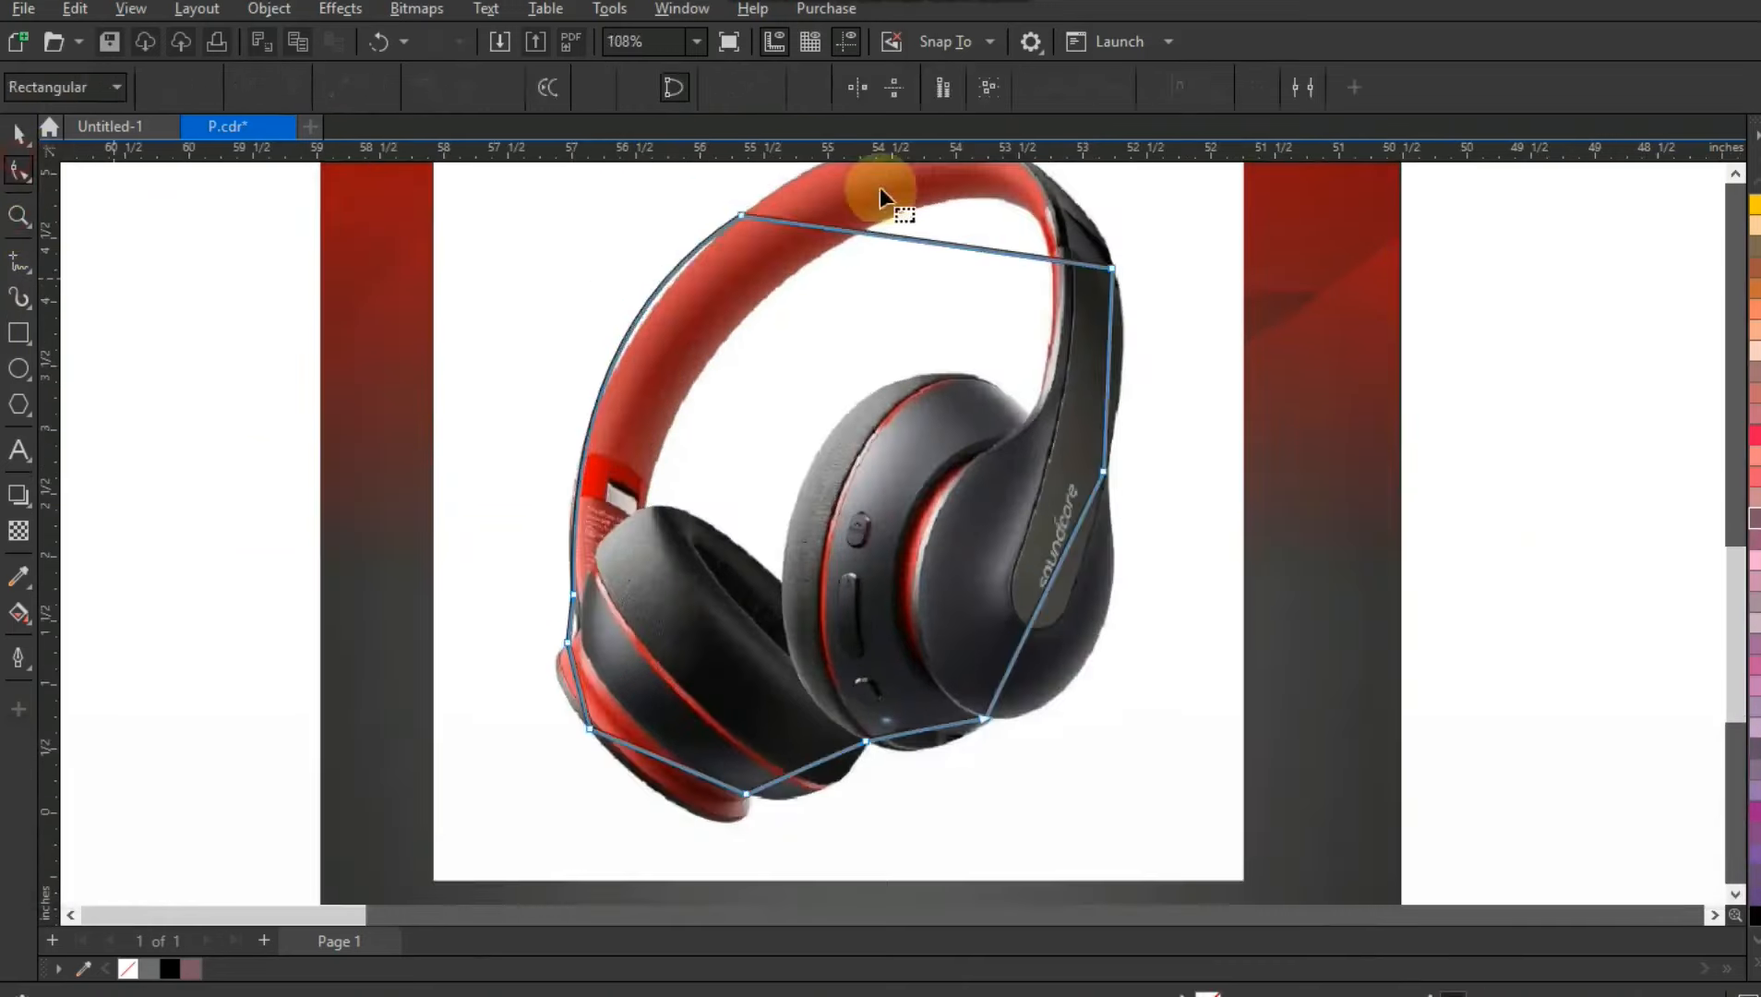
{"action": "left_click", "coordinate": [741, 216]}
{"action": "left_click_drag", "start_coordinate": [605, 296], "coordinate": [604, 315]}
Curve the outline around the hinge notch and the outer rim of the far ear cup.
{"action": "left_click", "coordinate": [19, 217]}
{"action": "left_click_drag", "start_coordinate": [424, 524], "coordinate": [997, 881]}
{"action": "left_click", "coordinate": [18, 171]}
{"action": "left_click_drag", "start_coordinate": [615, 374], "coordinate": [618, 373]}
{"action": "left_click", "coordinate": [609, 444]}
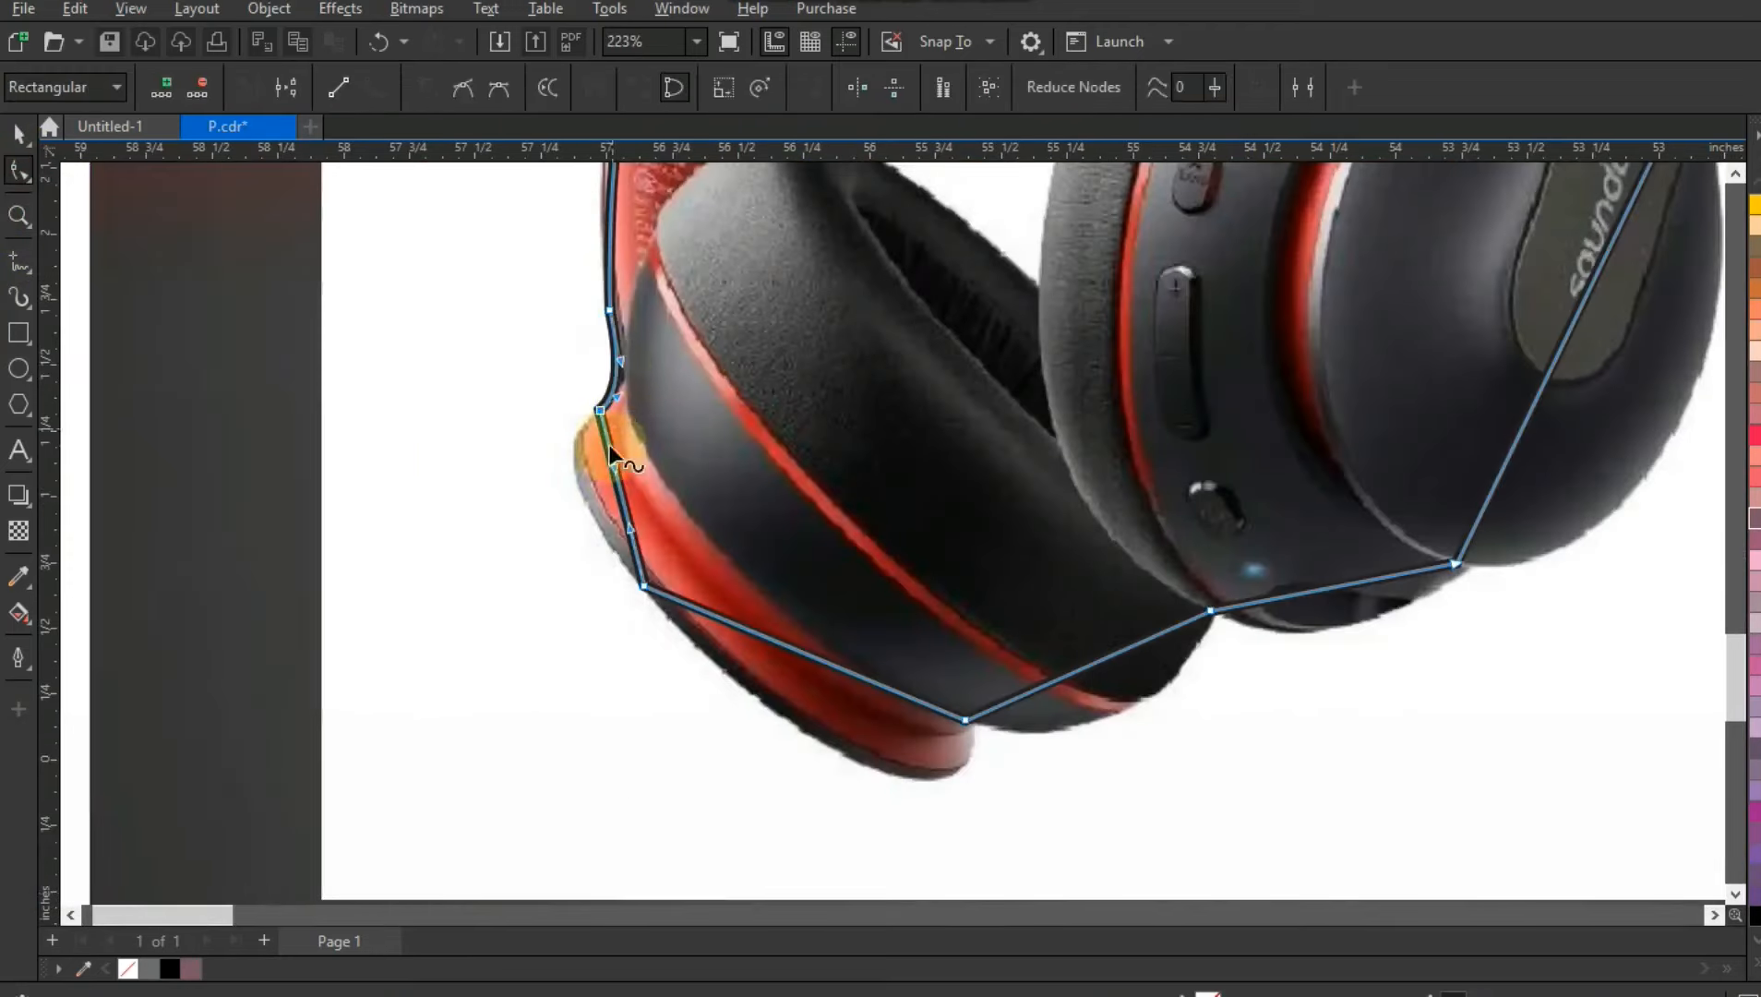
{"action": "left_click_drag", "start_coordinate": [550, 447], "coordinate": [554, 452]}
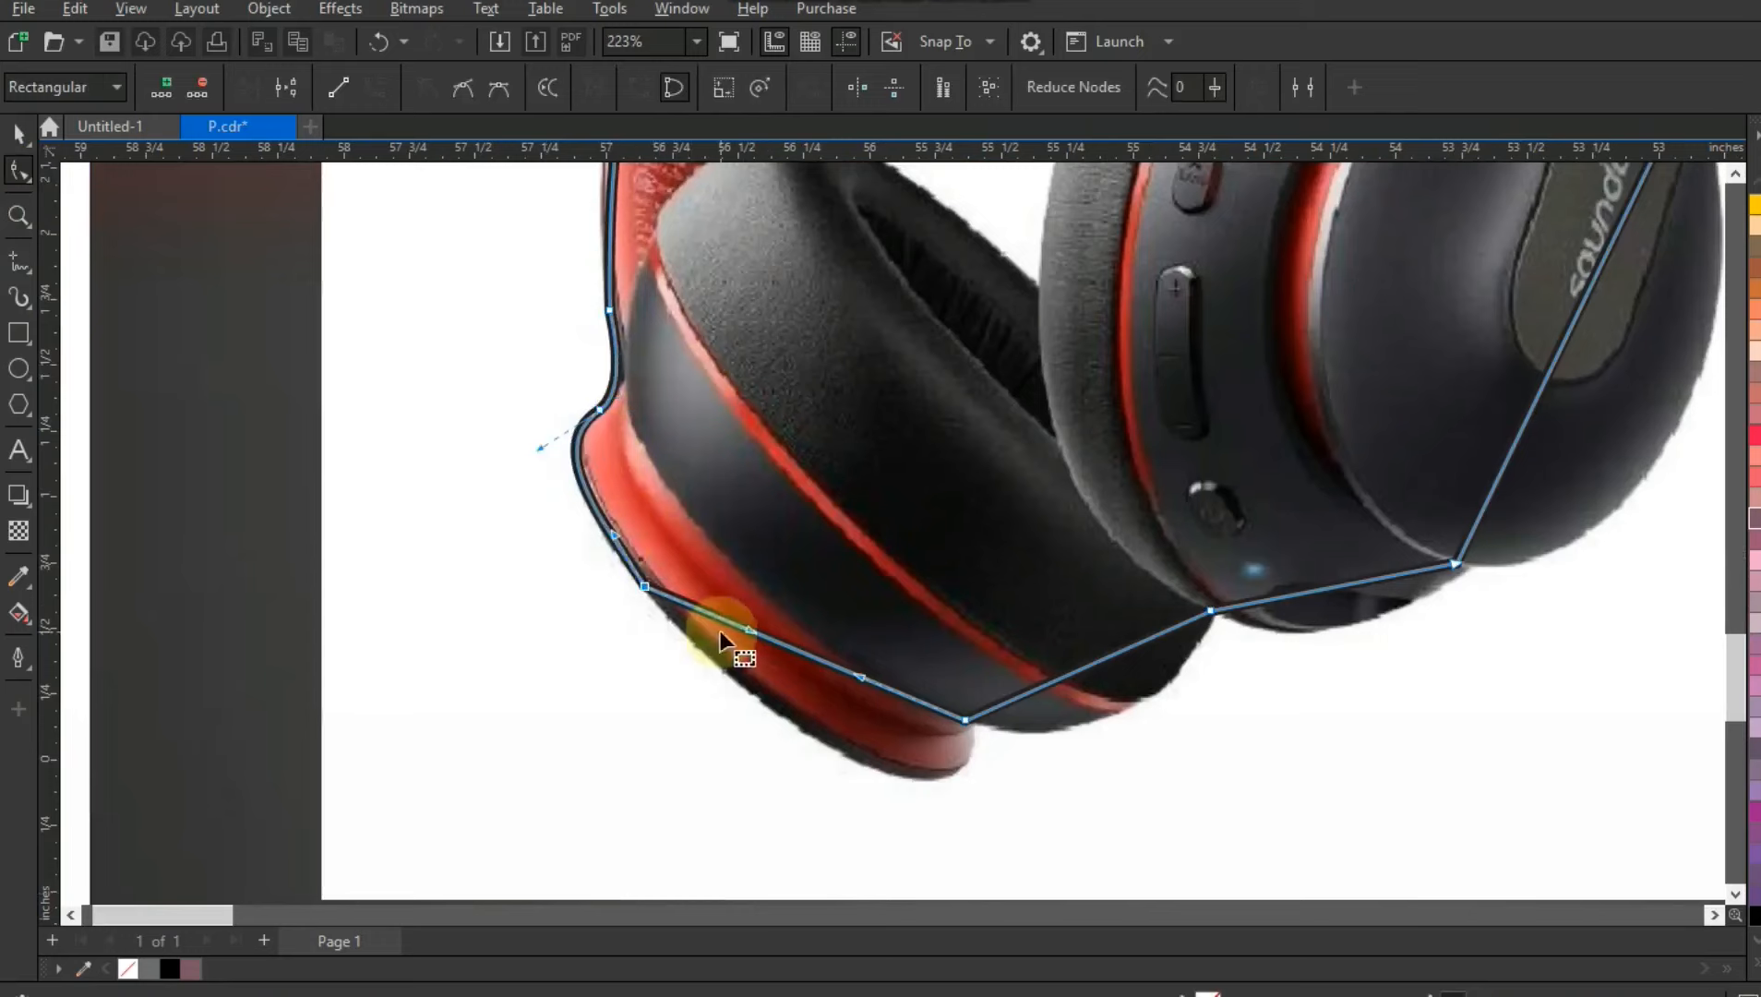
Bend the outline's lower segments around the bottom edges of both ear cups.
{"action": "left_click_drag", "start_coordinate": [720, 635], "coordinate": [881, 750]}
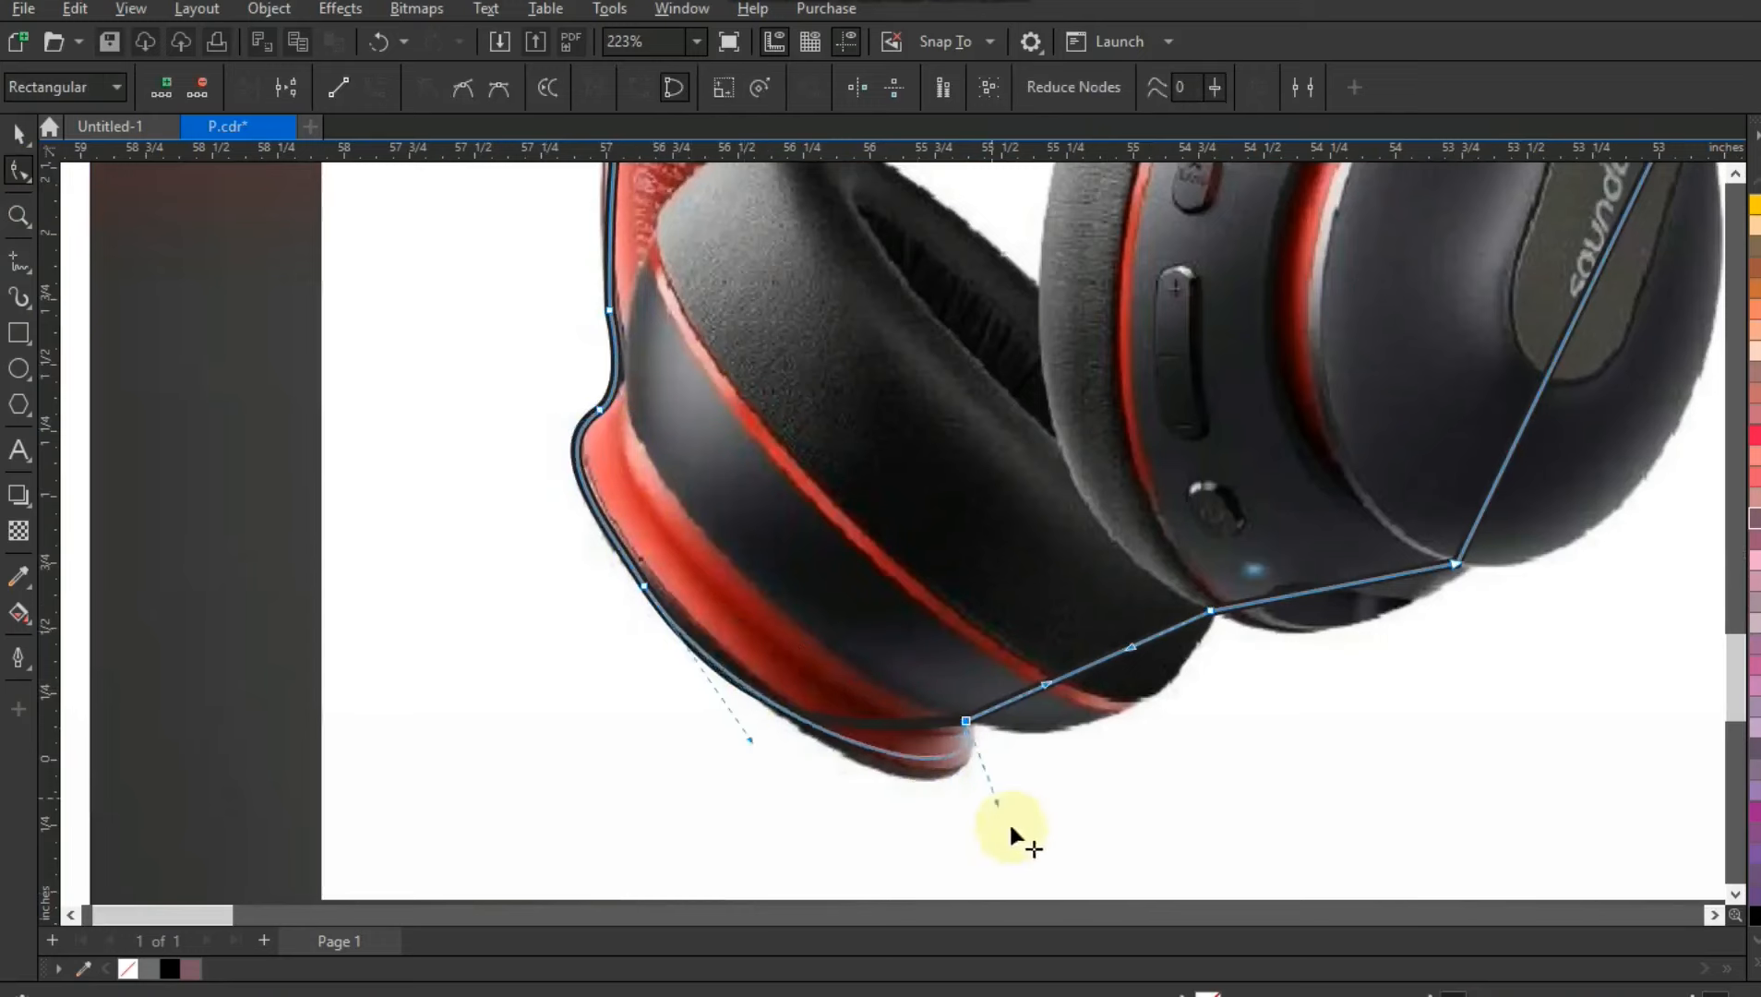
{"action": "left_click_drag", "start_coordinate": [1117, 715], "coordinate": [1112, 718]}
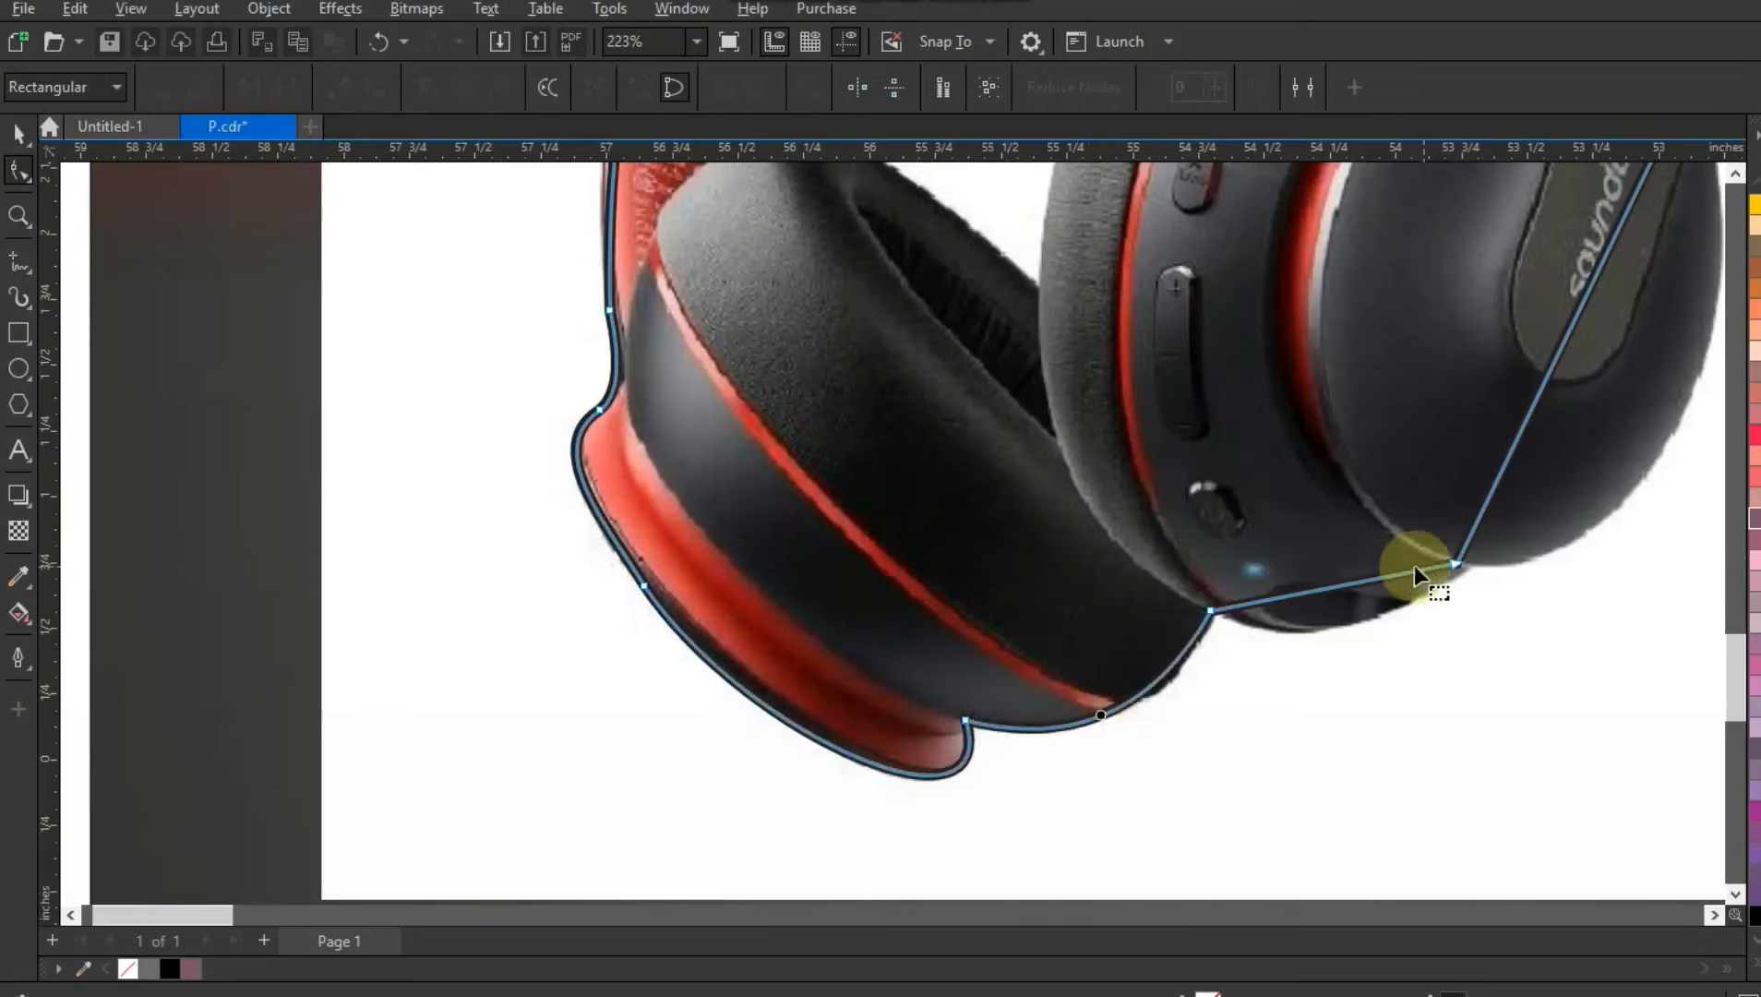
{"action": "left_click_drag", "start_coordinate": [1415, 577], "coordinate": [1360, 611]}
Bend the outline around the near ear cup's outer side and up the black arm.
{"action": "key", "text": "shift+F2"}
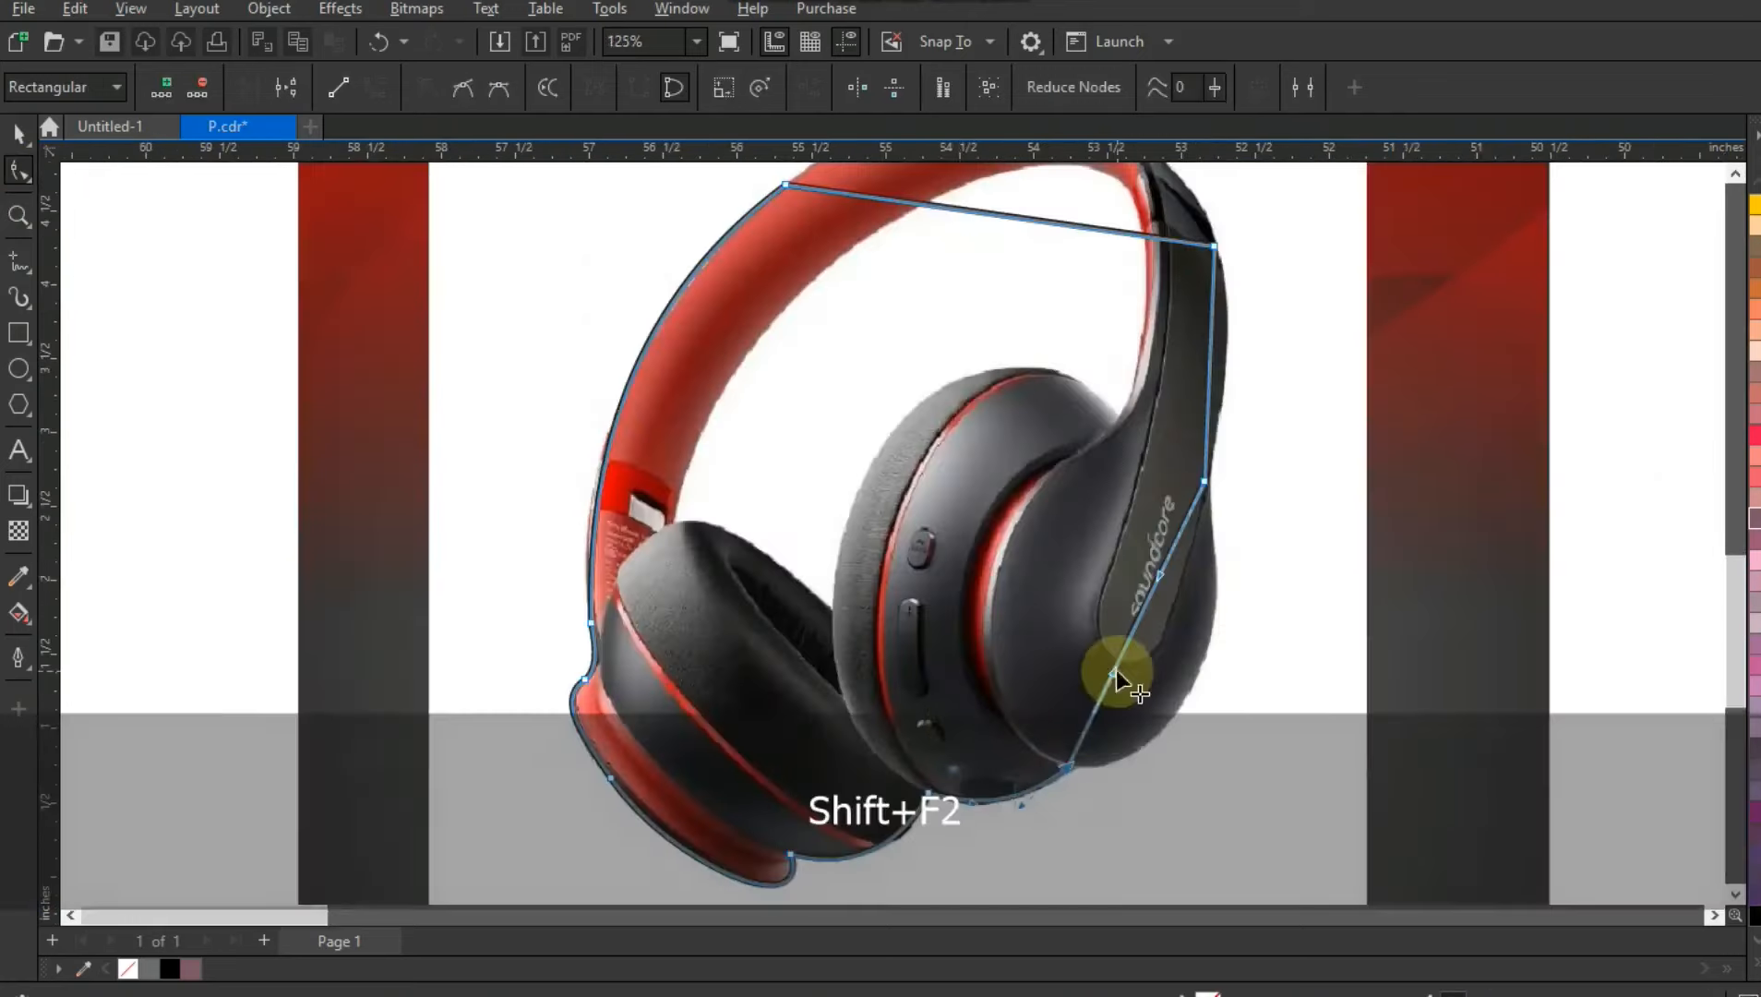
{"action": "left_click_drag", "start_coordinate": [1160, 572], "coordinate": [1216, 598]}
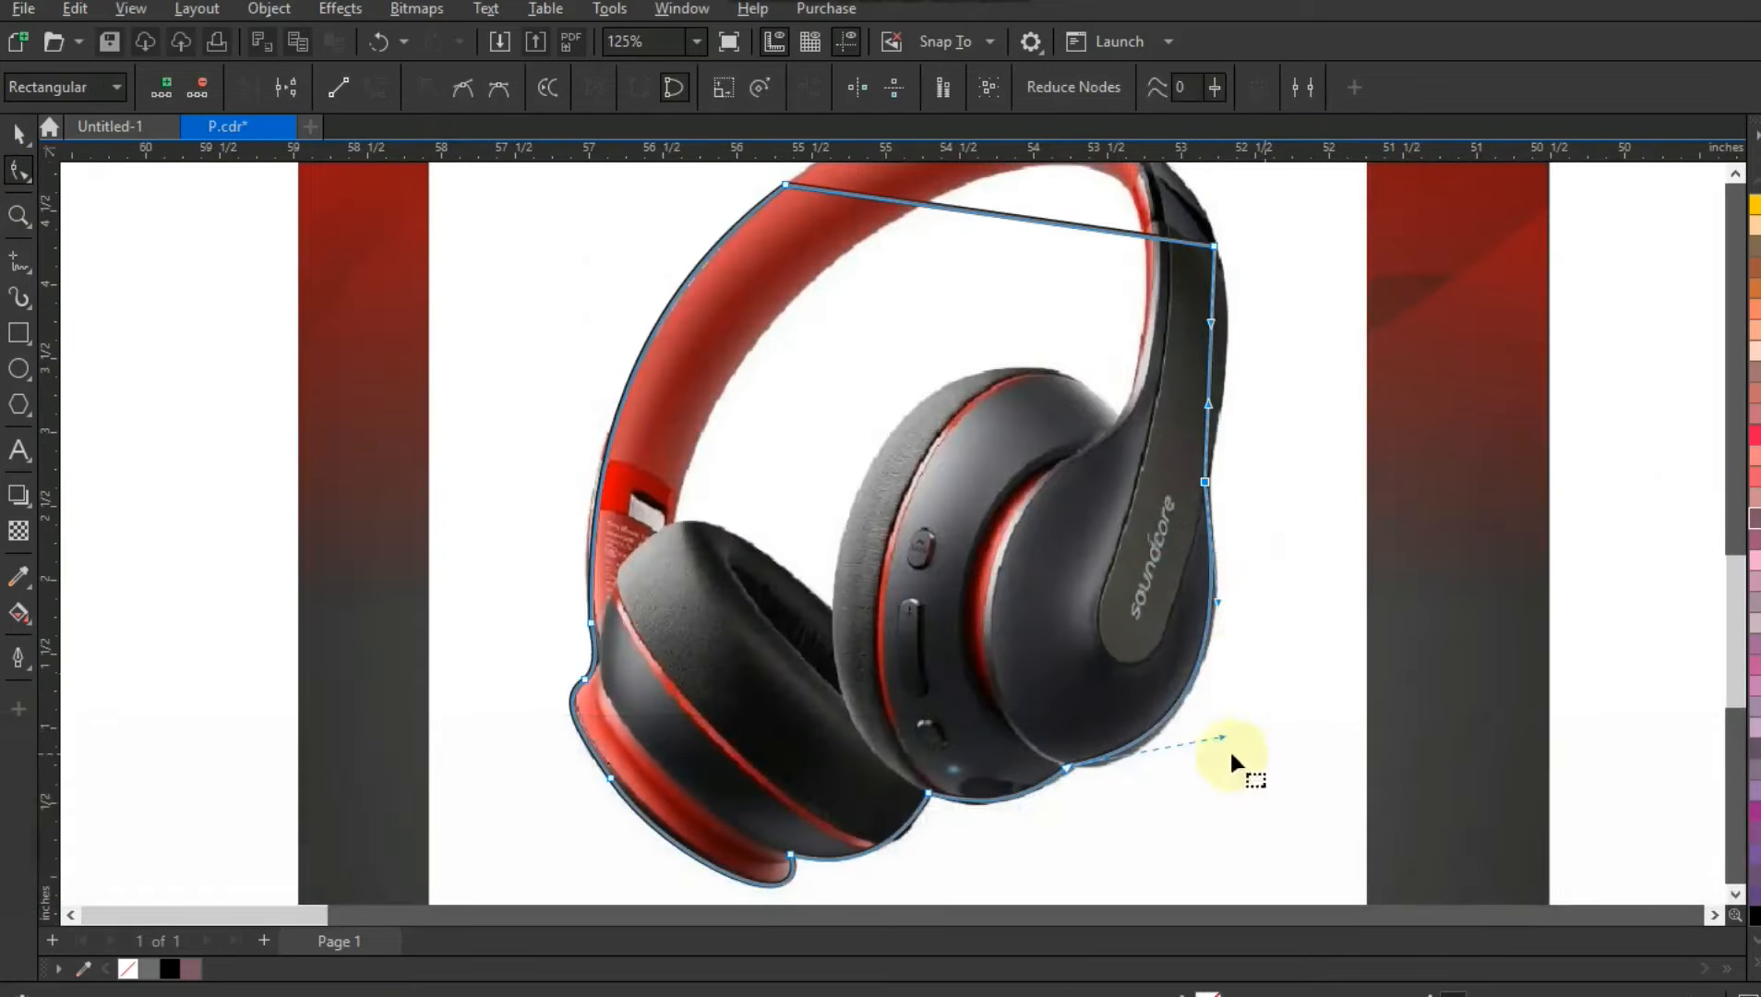
{"action": "left_click_drag", "start_coordinate": [1219, 744], "coordinate": [1214, 752]}
{"action": "left_click_drag", "start_coordinate": [1216, 329], "coordinate": [1219, 320]}
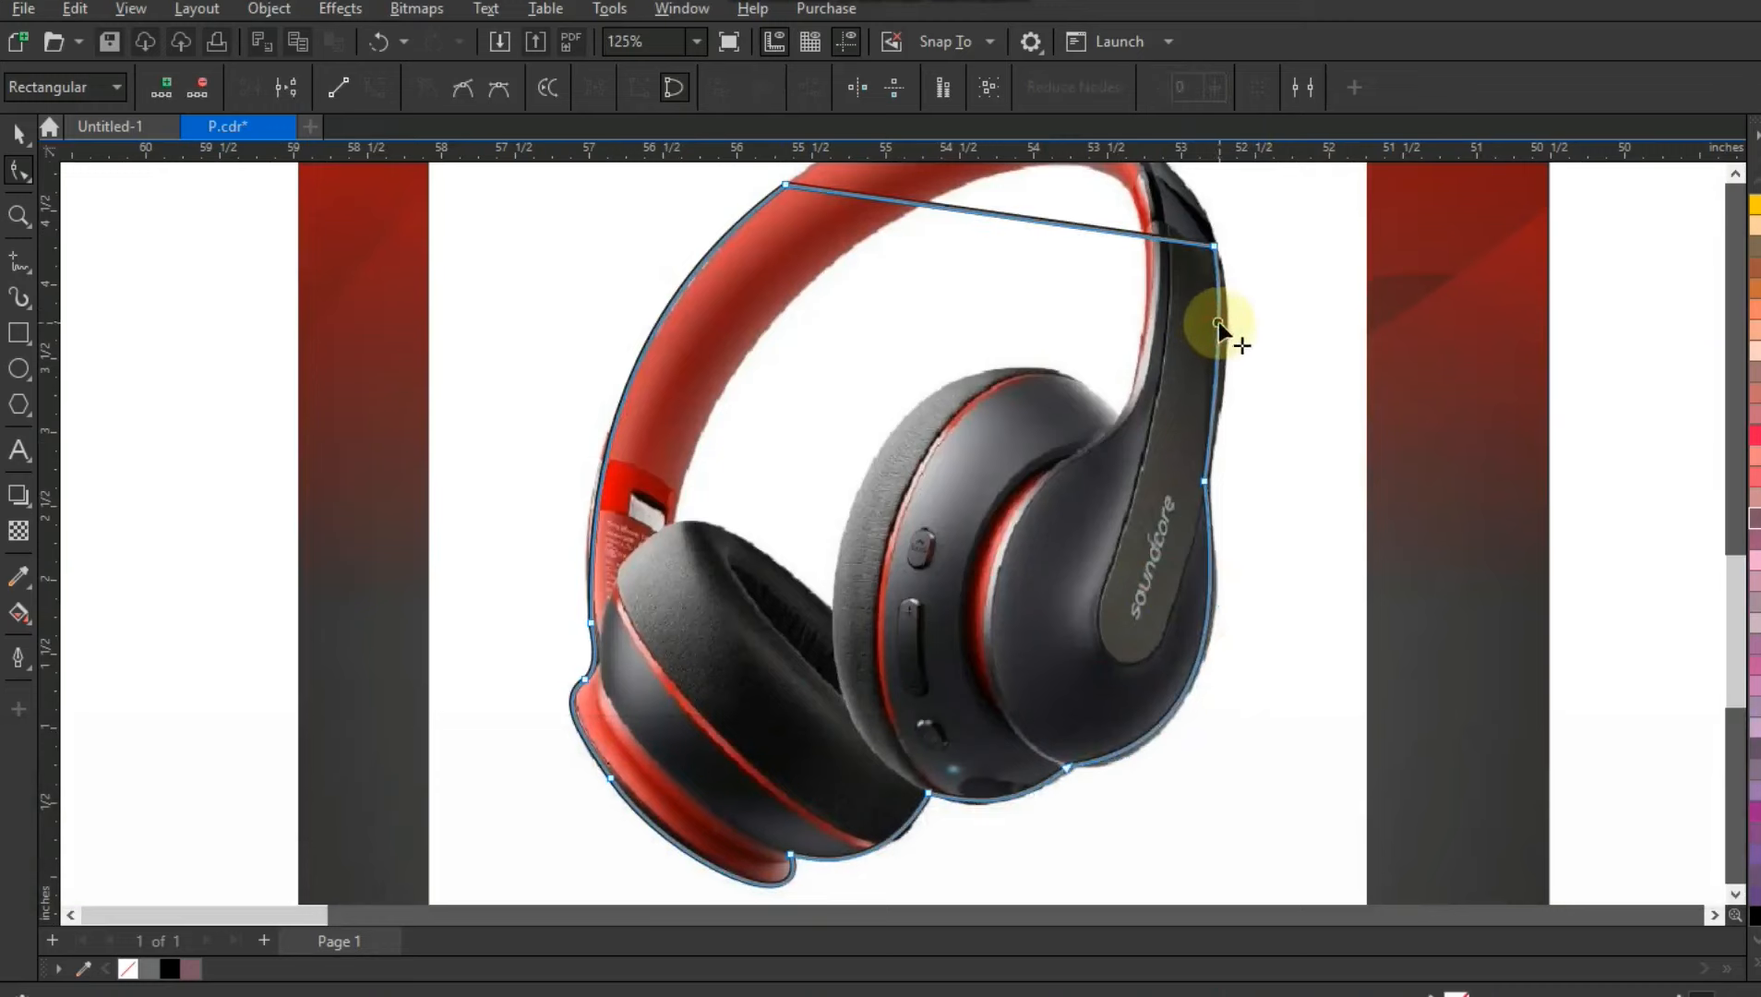
Curve the outline's top segment over the headband so it follows the headband's upper edge.
{"action": "left_click", "coordinate": [1735, 176]}
{"action": "left_click", "coordinate": [1735, 176]}
{"action": "left_click_drag", "start_coordinate": [903, 412], "coordinate": [1147, 308]}
{"action": "left_click_drag", "start_coordinate": [970, 255], "coordinate": [988, 252]}
{"action": "left_click_drag", "start_coordinate": [1148, 308], "coordinate": [1152, 312]}
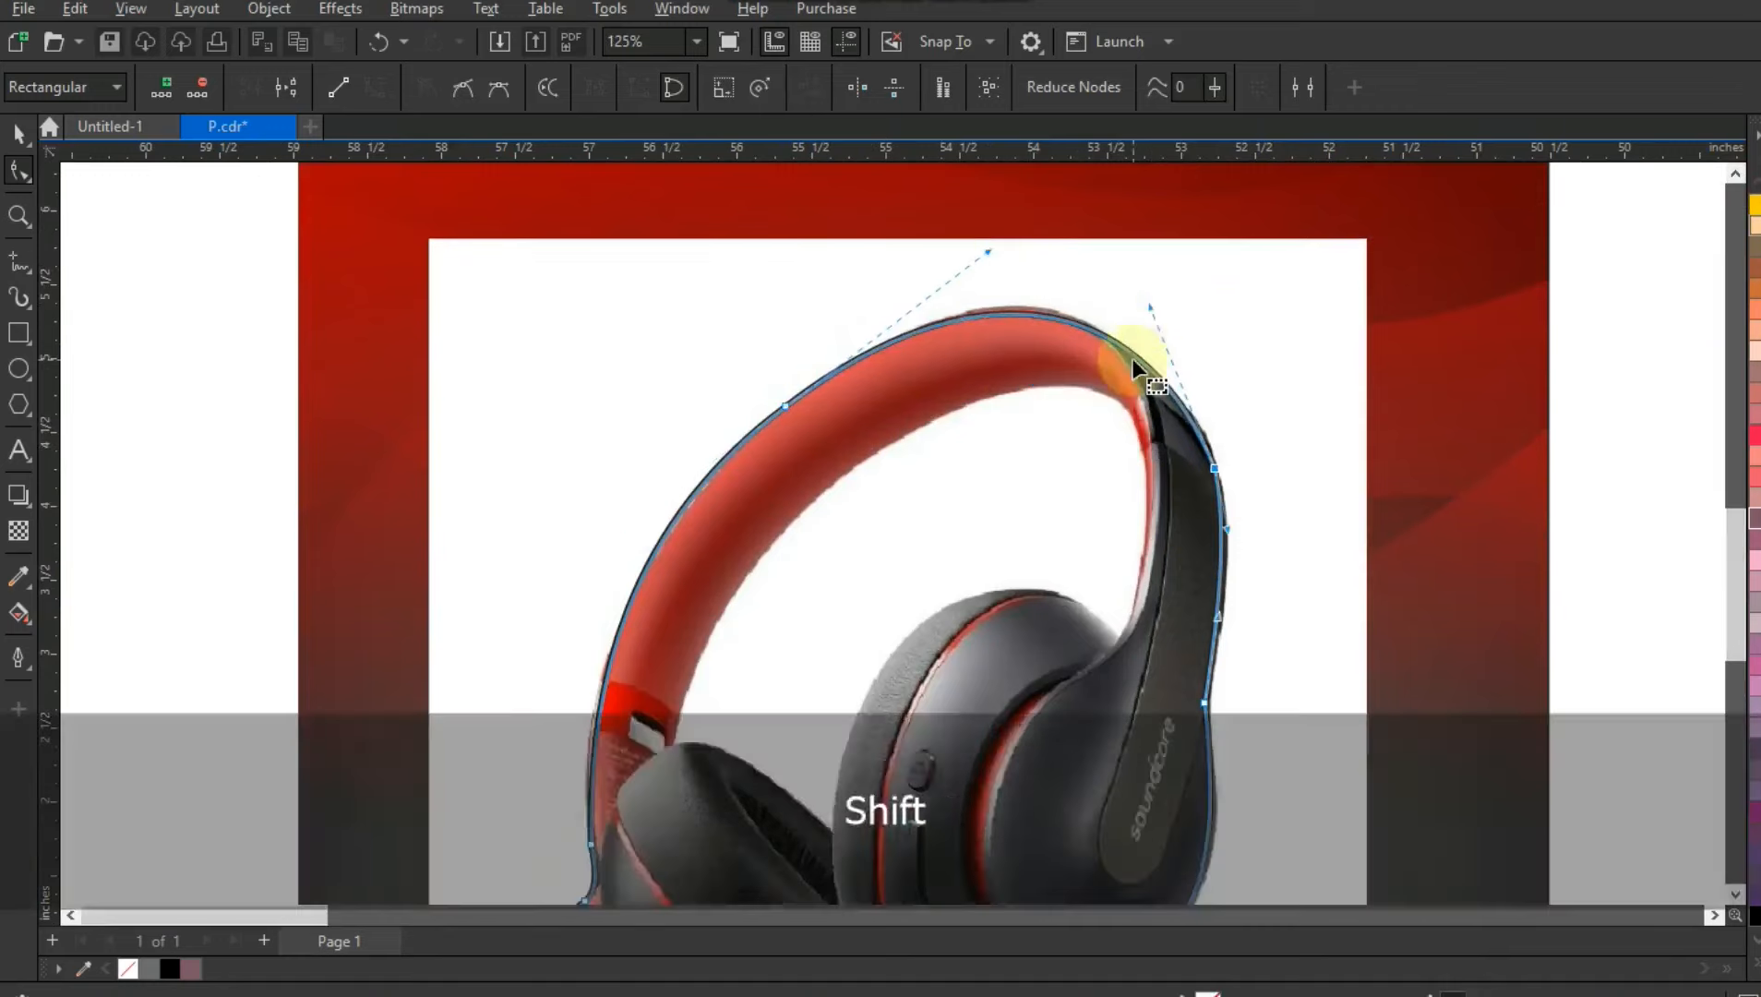
PowerClip the headphones image inside the traced outline to remove the surrounding white background.
{"action": "key", "text": "shift+F2"}
{"action": "left_click", "coordinate": [18, 137]}
{"action": "left_click", "coordinate": [1265, 472]}
{"action": "left_click", "coordinate": [1266, 468]}
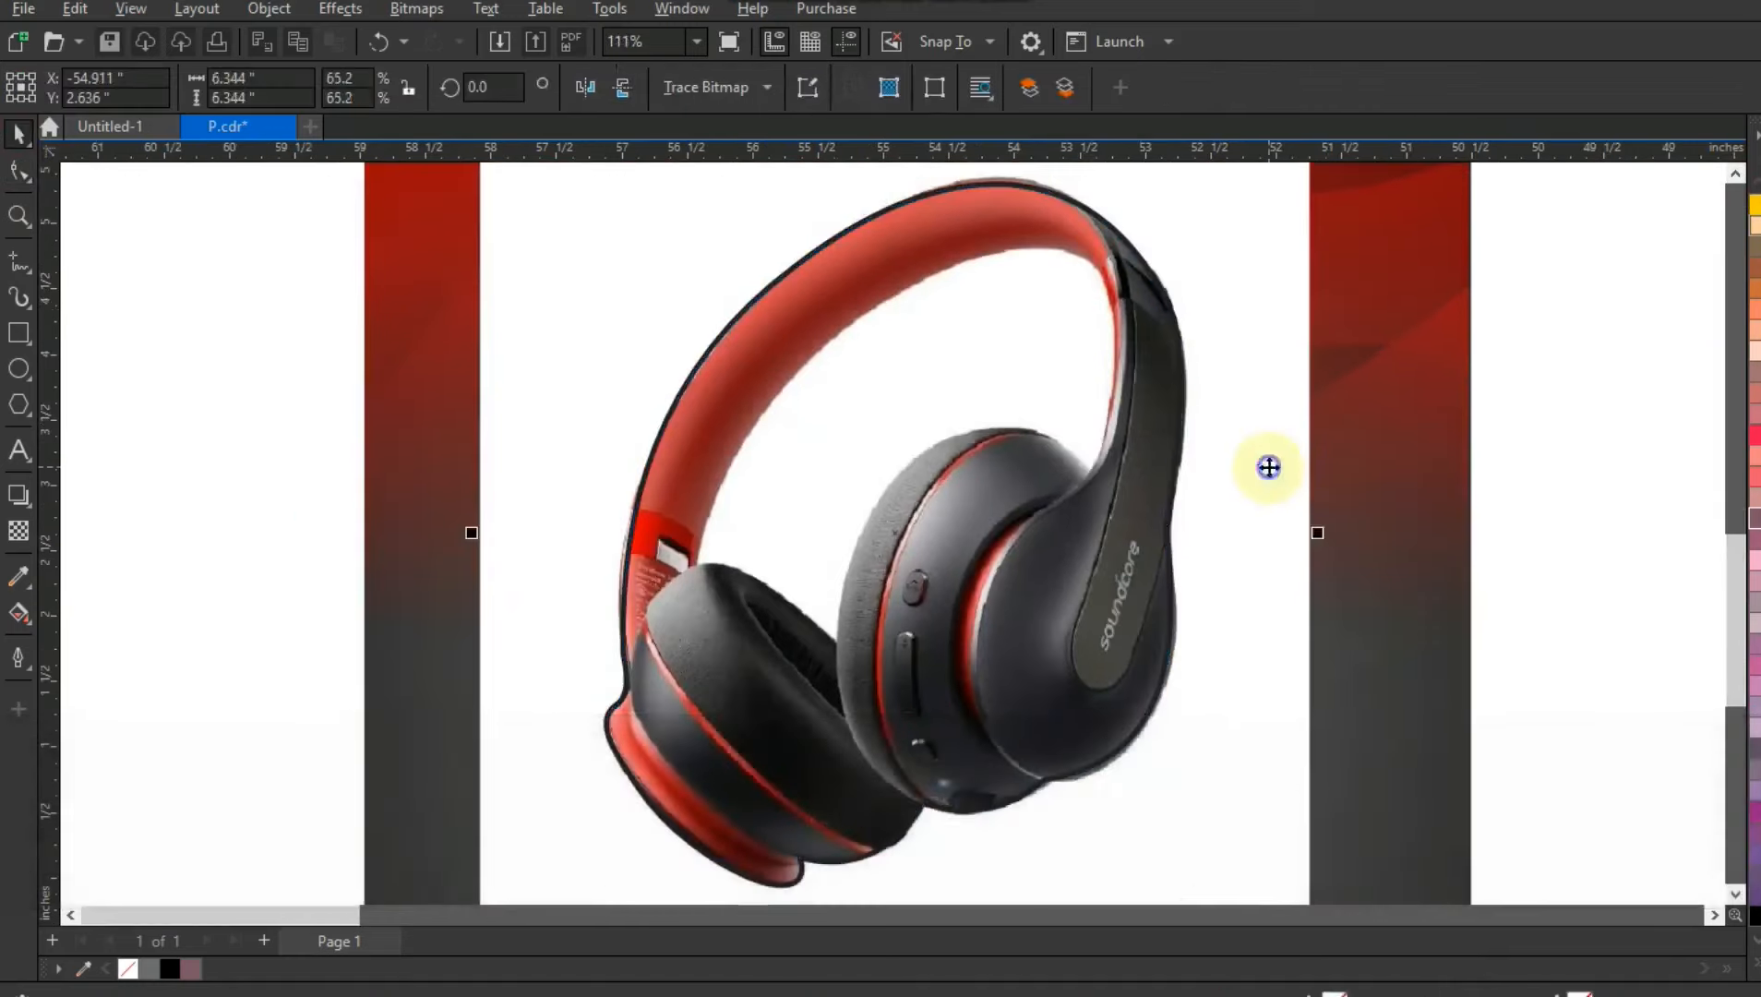
{"action": "right_click", "coordinate": [1267, 468]}
{"action": "key", "text": "Escape"}
{"action": "key", "text": "Escape"}
Remove the outline stroke from the clipped headphones shape.
{"action": "left_click", "coordinate": [1030, 176]}
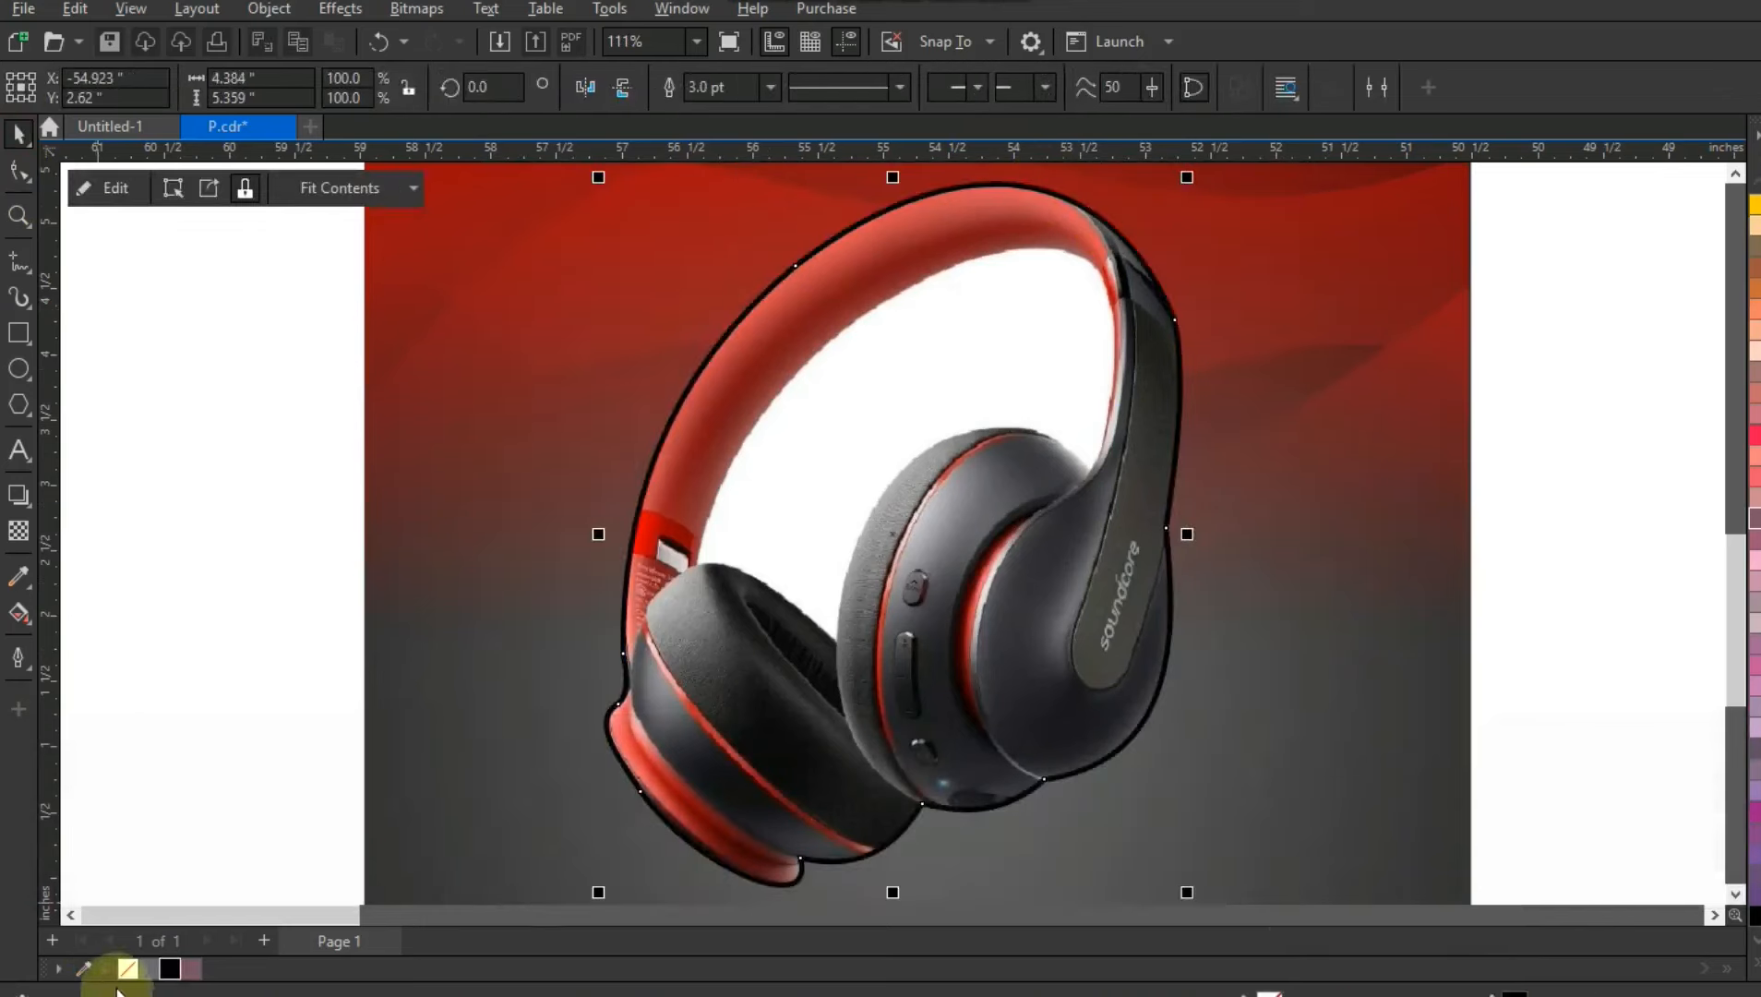
{"action": "right_click", "coordinate": [124, 969]}
{"action": "left_click", "coordinate": [133, 465]}
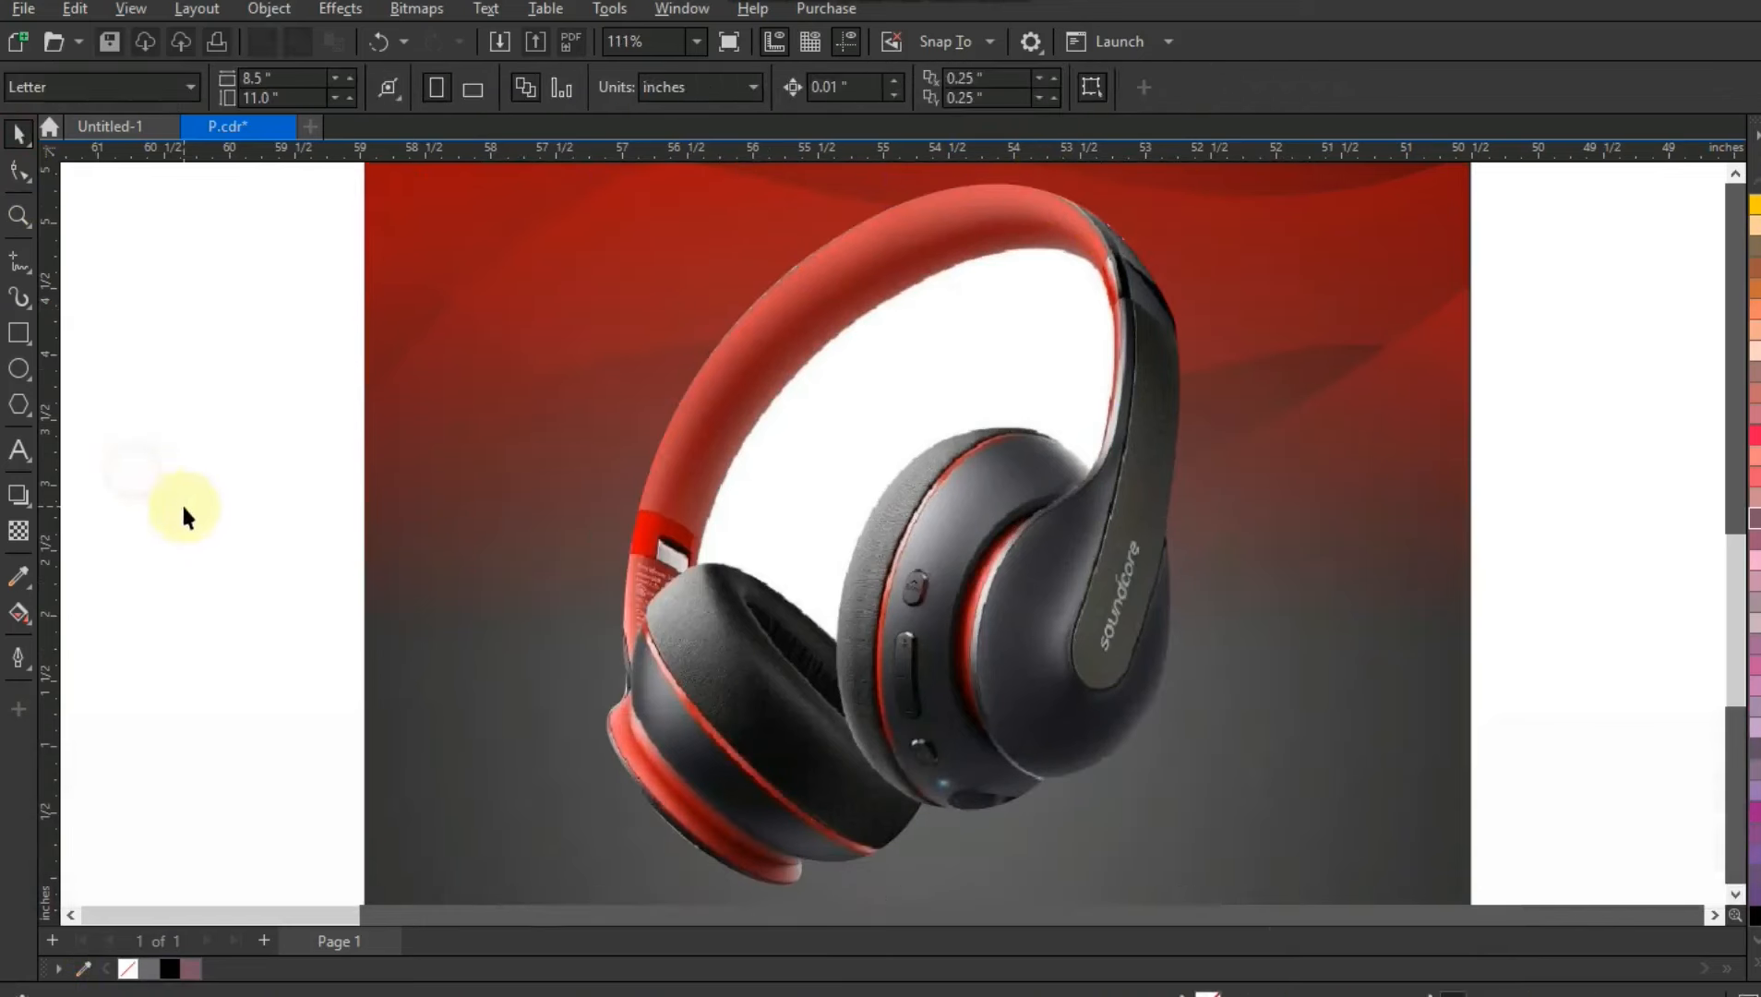
Trace the white opening between the headband and the ear cups with a closed freehand outline fitted to its edges.
{"action": "left_click", "coordinate": [18, 217]}
{"action": "mouse_move", "coordinate": [544, 193]}
{"action": "left_mouse_down"}
{"action": "mouse_move", "coordinate": [708, 396]}
{"action": "mouse_move", "coordinate": [1117, 708]}
{"action": "mouse_move", "coordinate": [1249, 732]}
{"action": "left_mouse_up"}
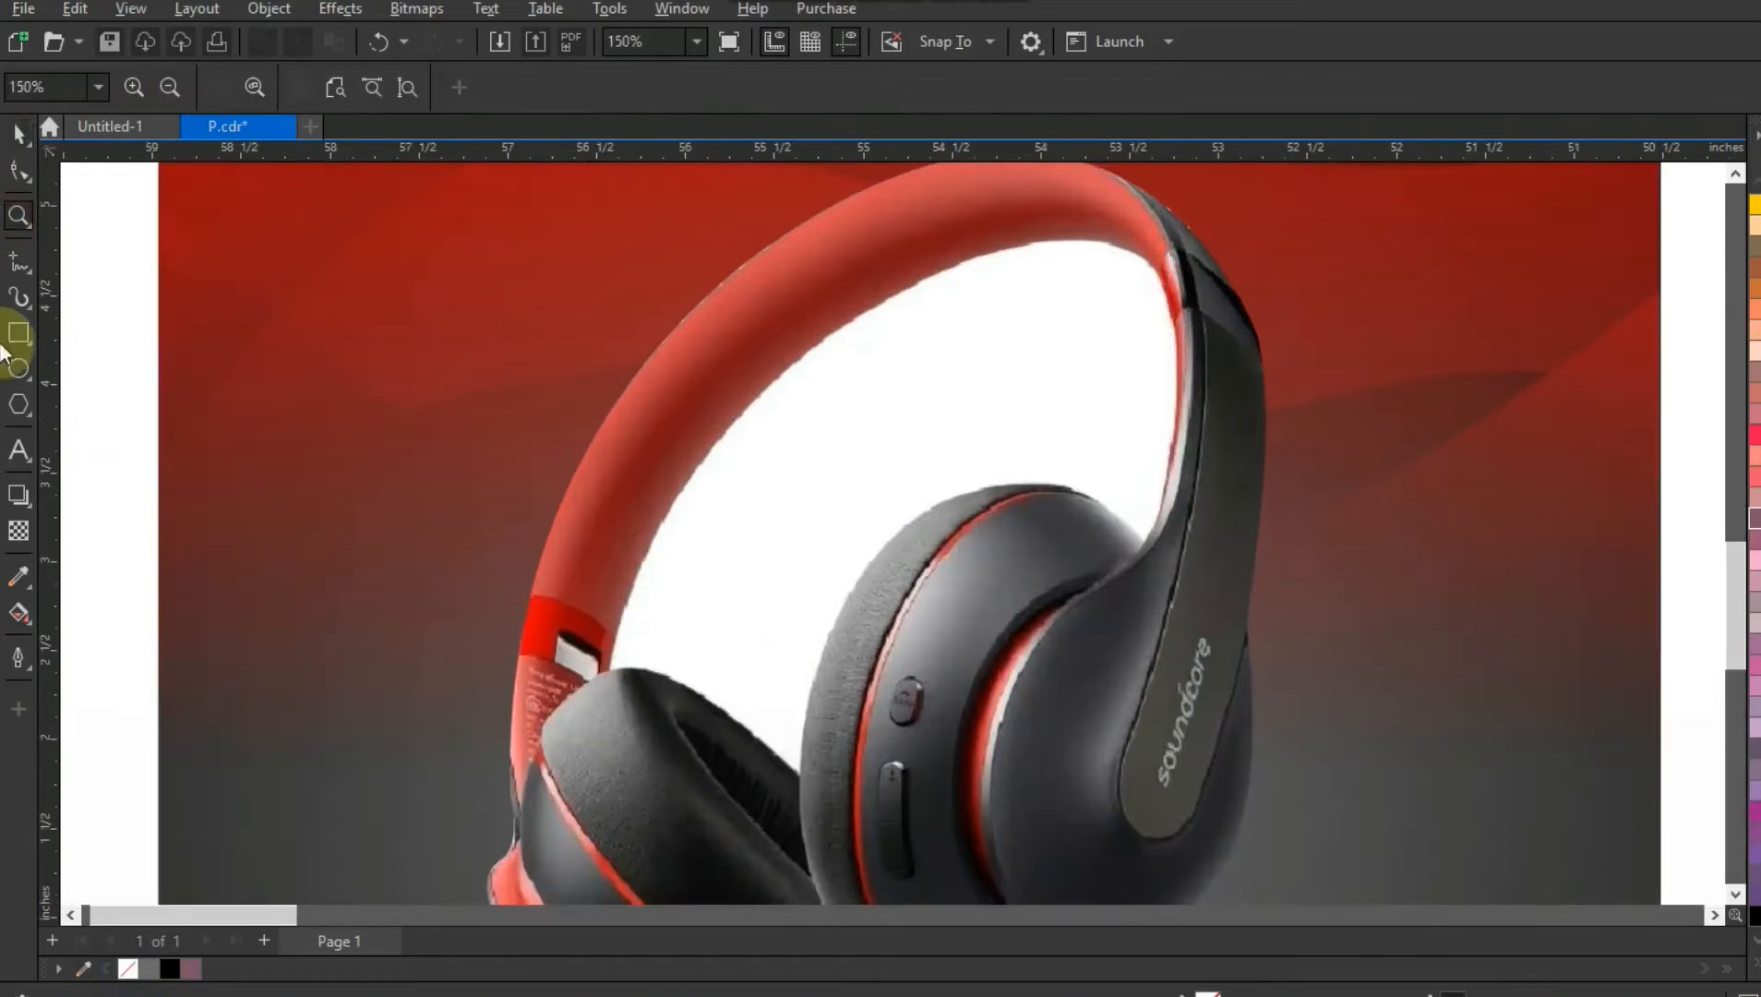
{"action": "left_click", "coordinate": [18, 261]}
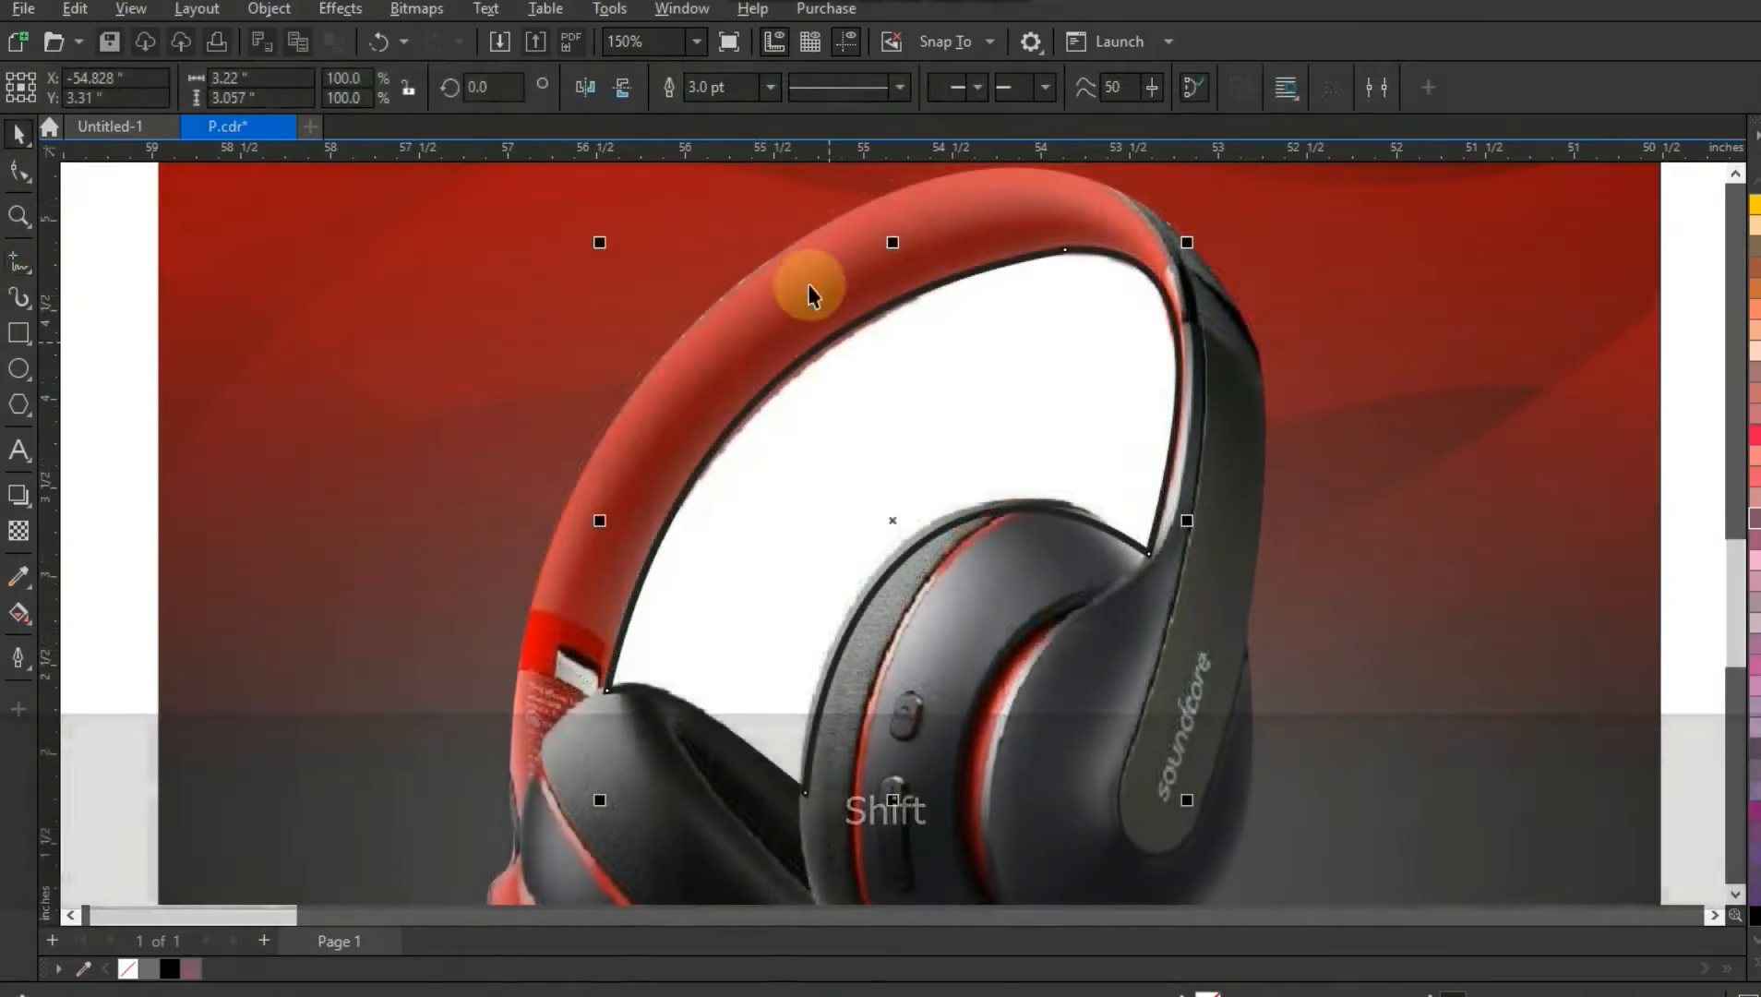
Combine the inner opening outline with the clipped headphones to cut out the white area inside the headband.
{"action": "left_click", "coordinate": [871, 322]}
{"action": "left_click", "coordinate": [870, 239], "text": "shift"}
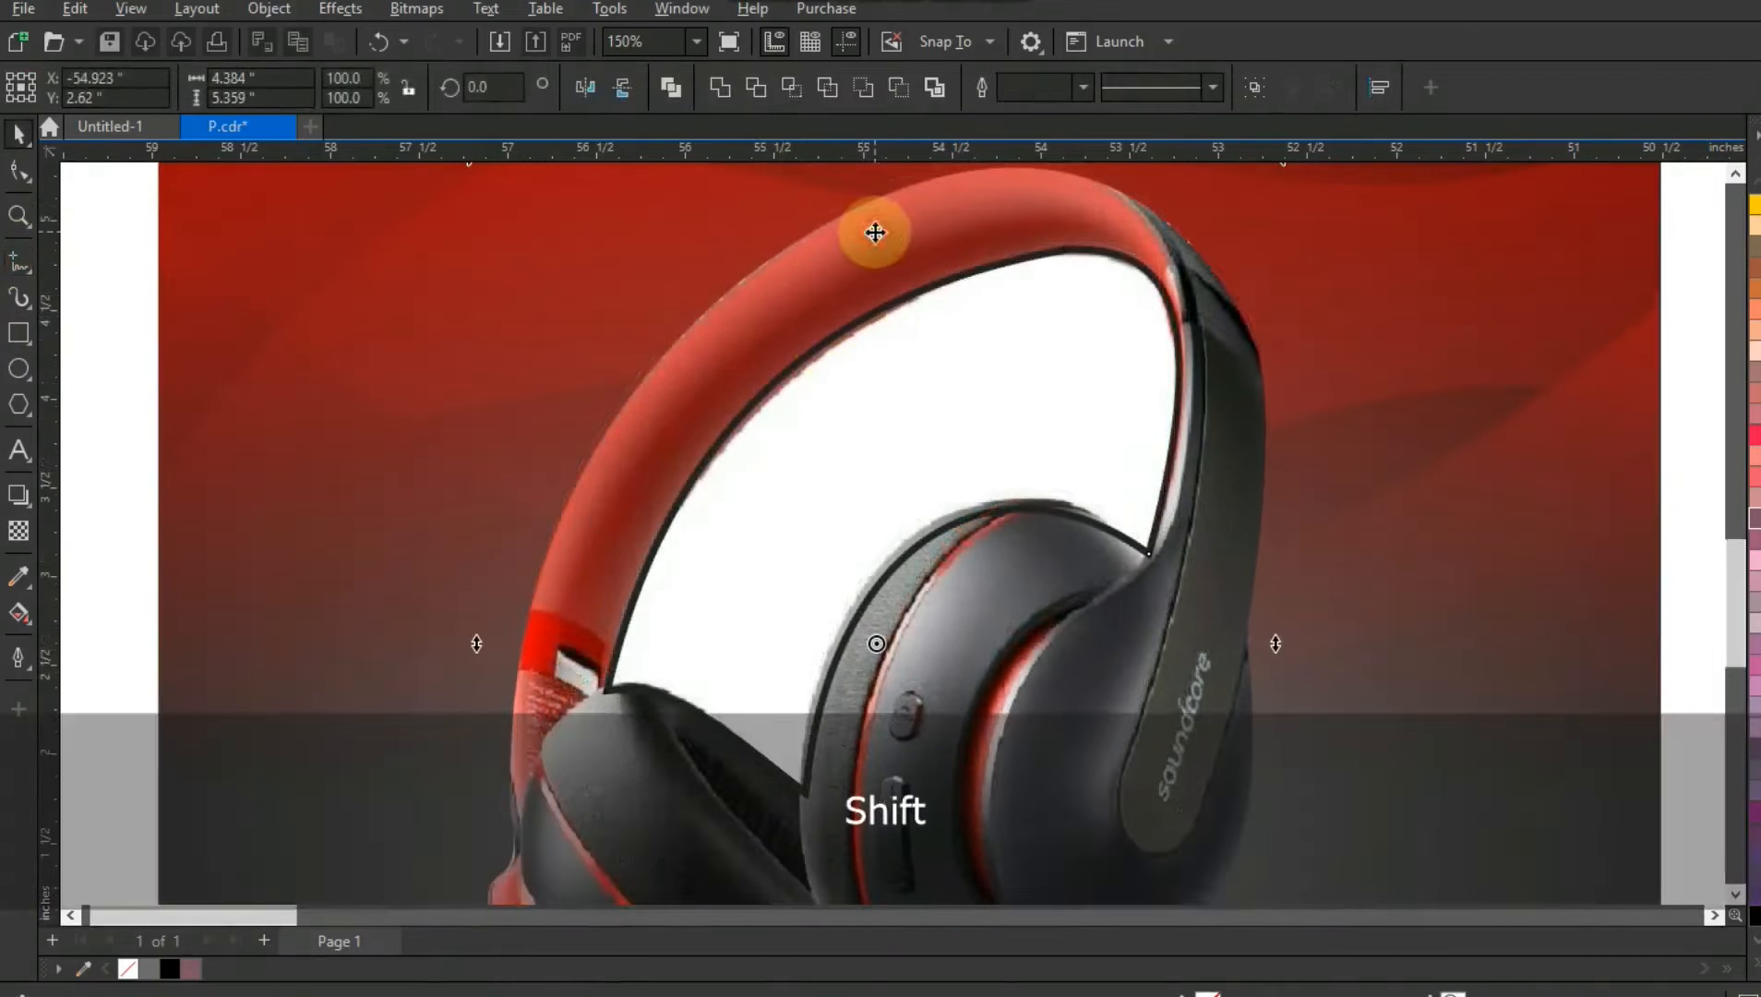
{"action": "left_click", "coordinate": [671, 87]}
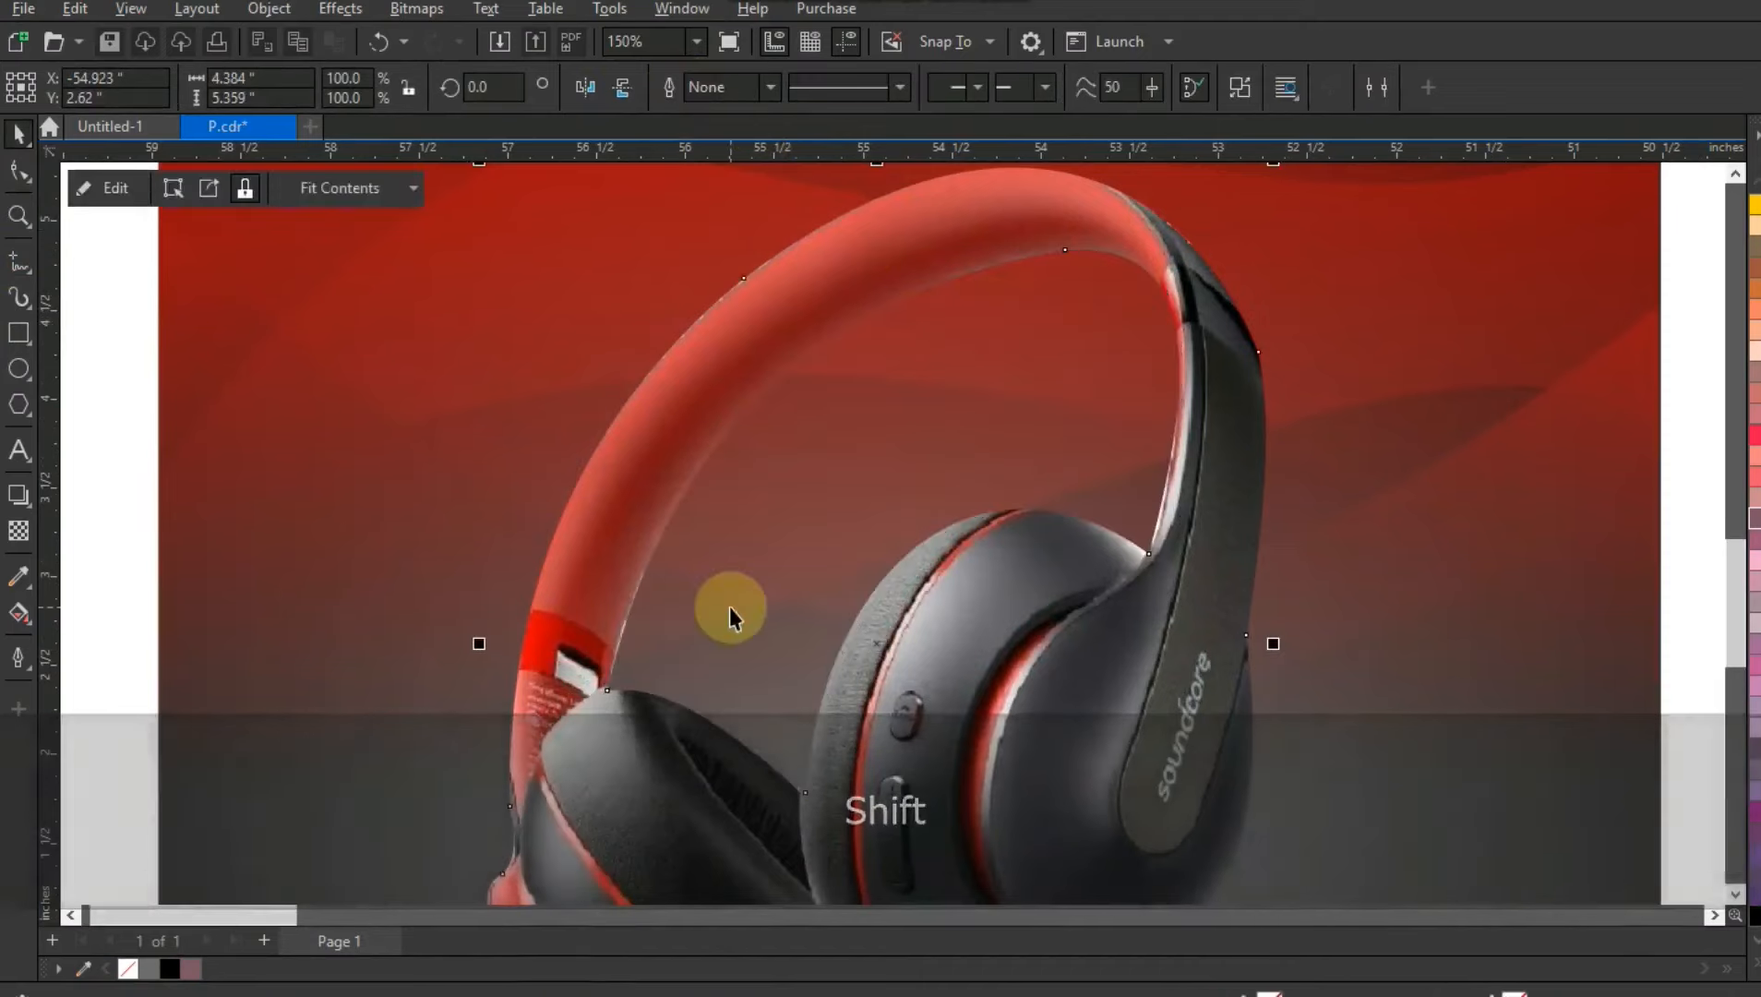
{"action": "key", "text": "F3"}
{"action": "key", "text": "Escape"}
{"action": "left_click", "coordinate": [941, 778]}
{"action": "key", "text": "shift+F2"}
{"action": "key", "text": "Escape"}
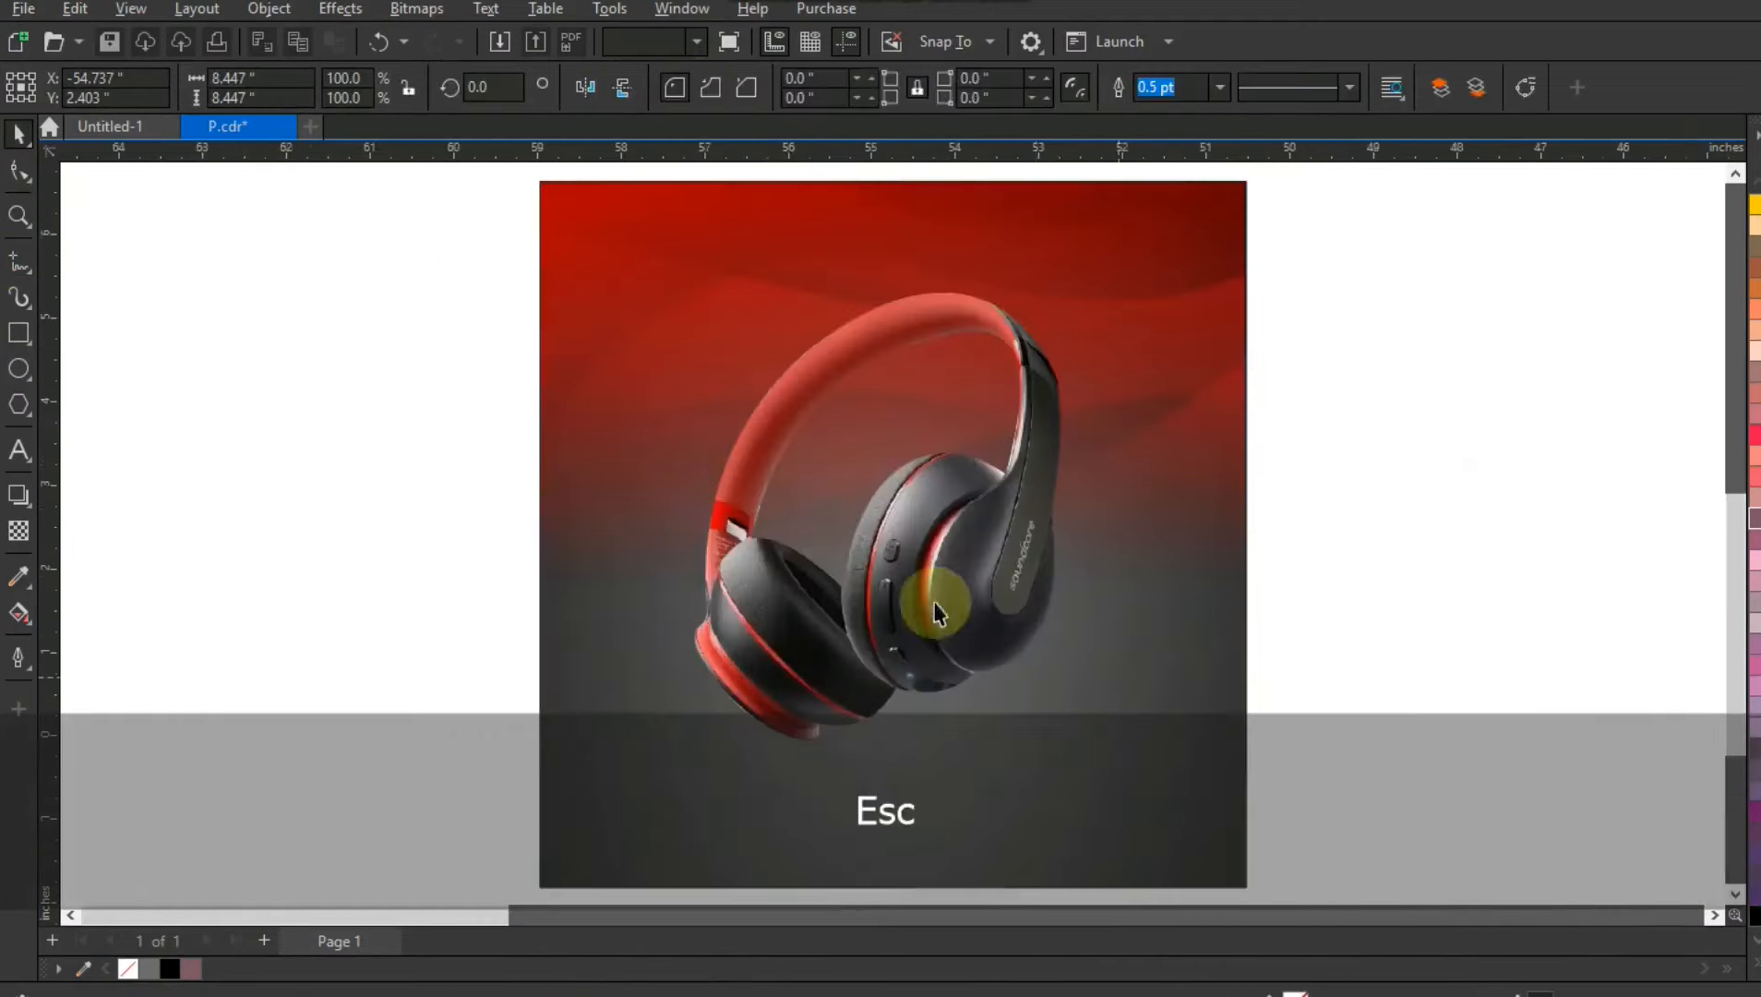
Open the headphones PowerClip contents for editing and start the Brightness/Contrast/Intensity adjustment on the image.
{"action": "left_click", "coordinate": [936, 586]}
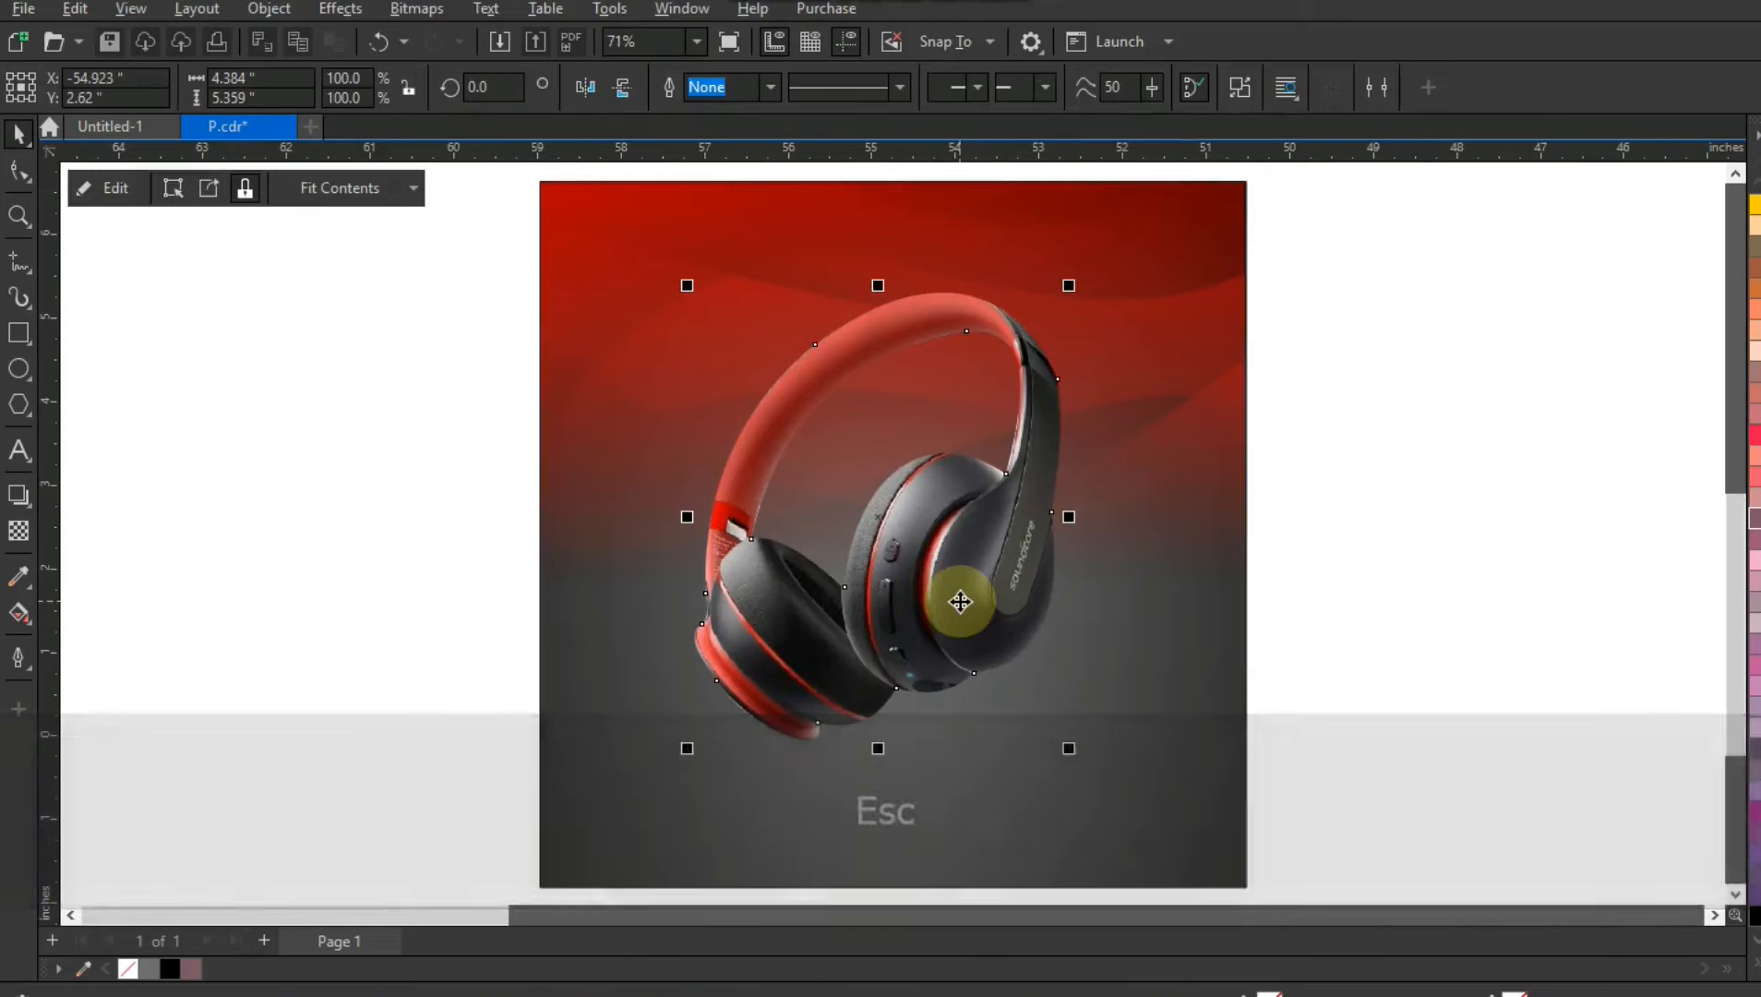
{"action": "right_click", "coordinate": [959, 600]}
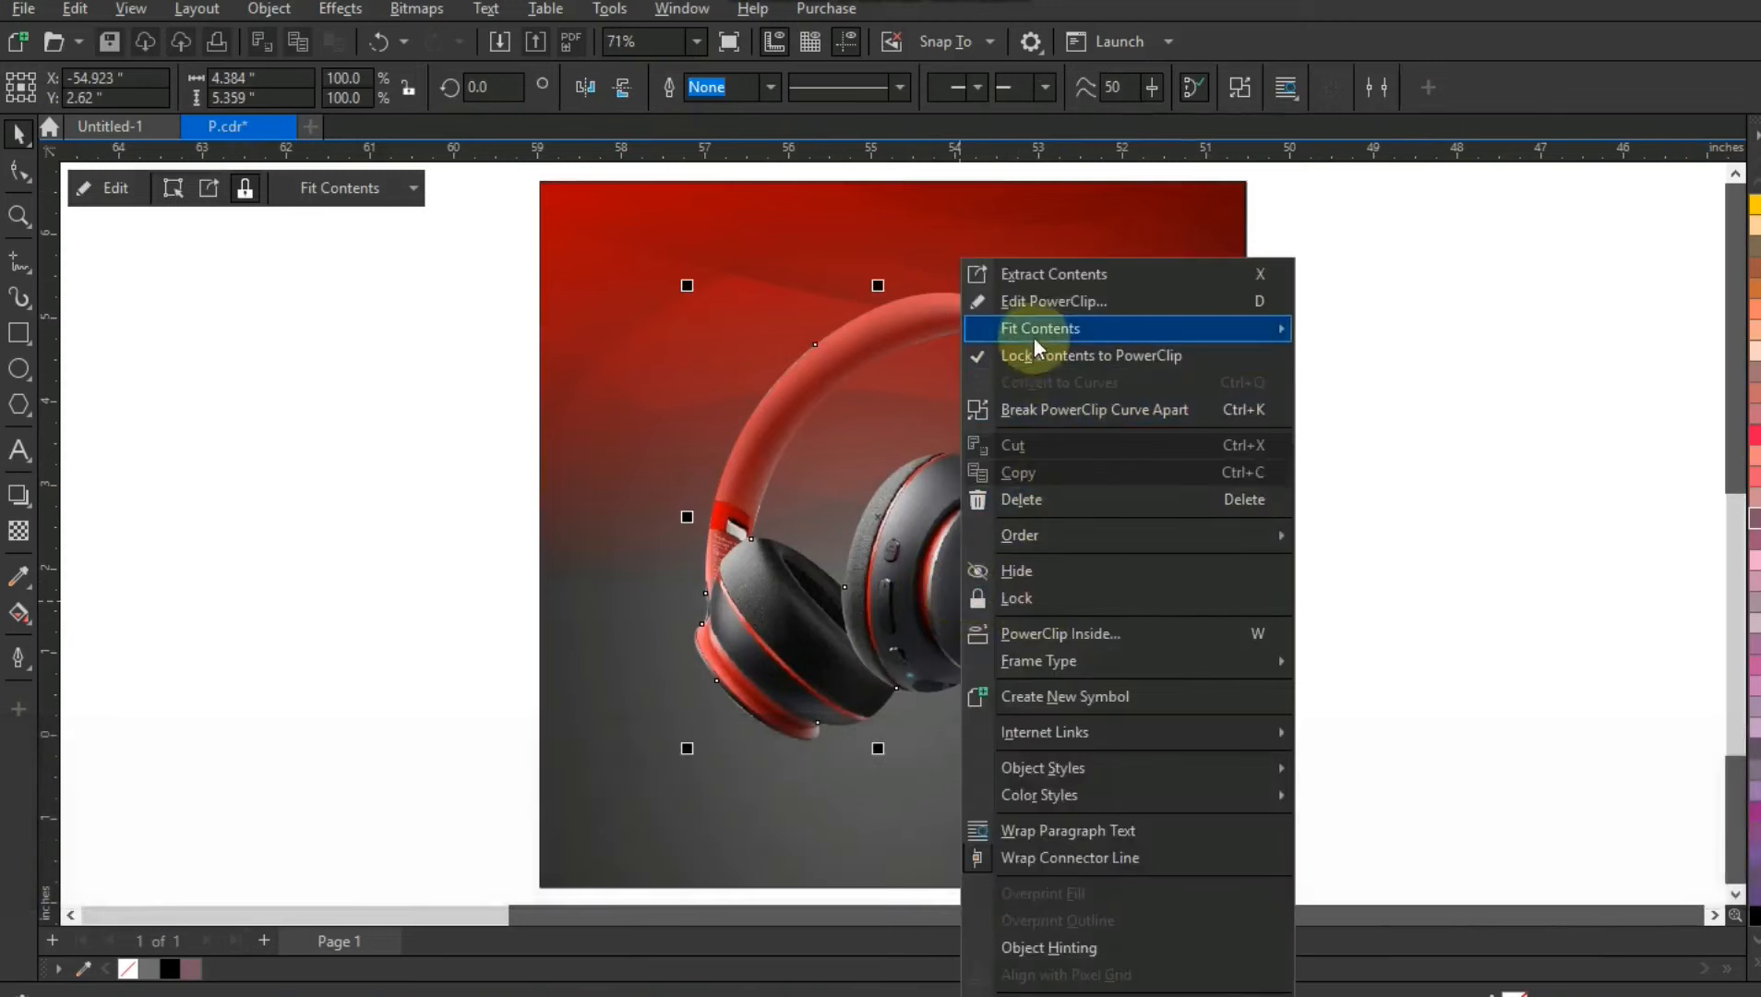
{"action": "left_click", "coordinate": [1047, 301]}
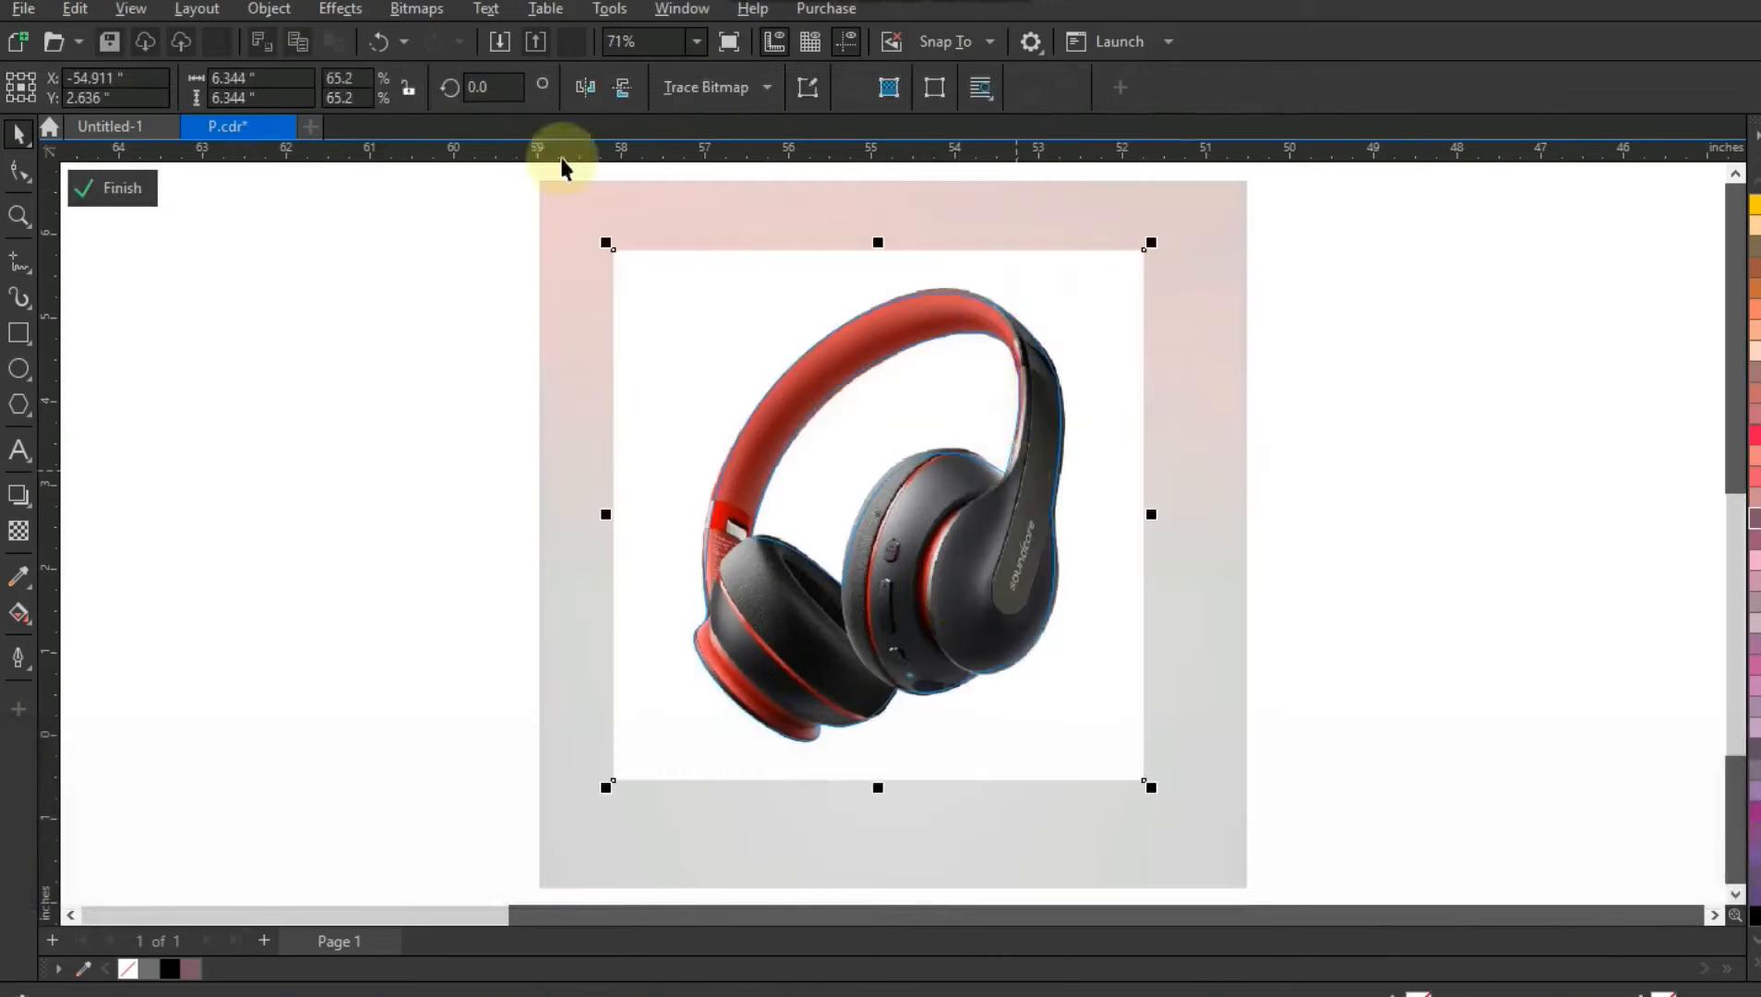
{"action": "left_click", "coordinate": [340, 8]}
{"action": "mouse_move", "coordinate": [392, 112]}
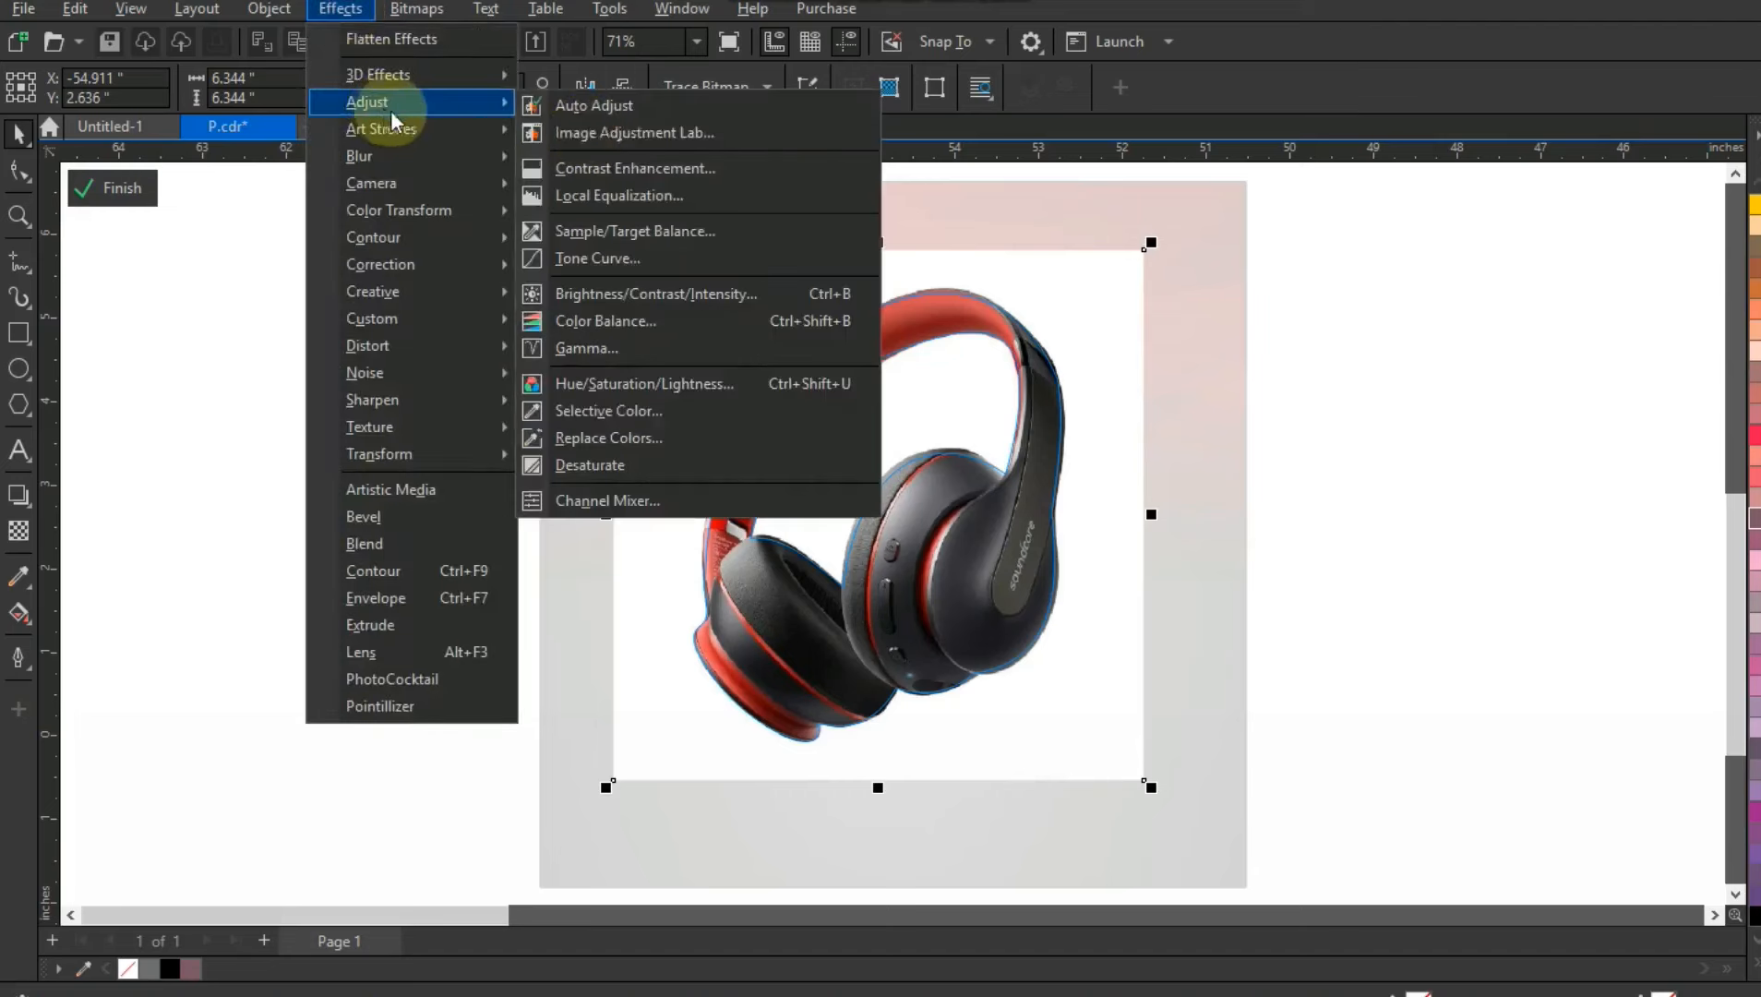
{"action": "left_click", "coordinate": [646, 293]}
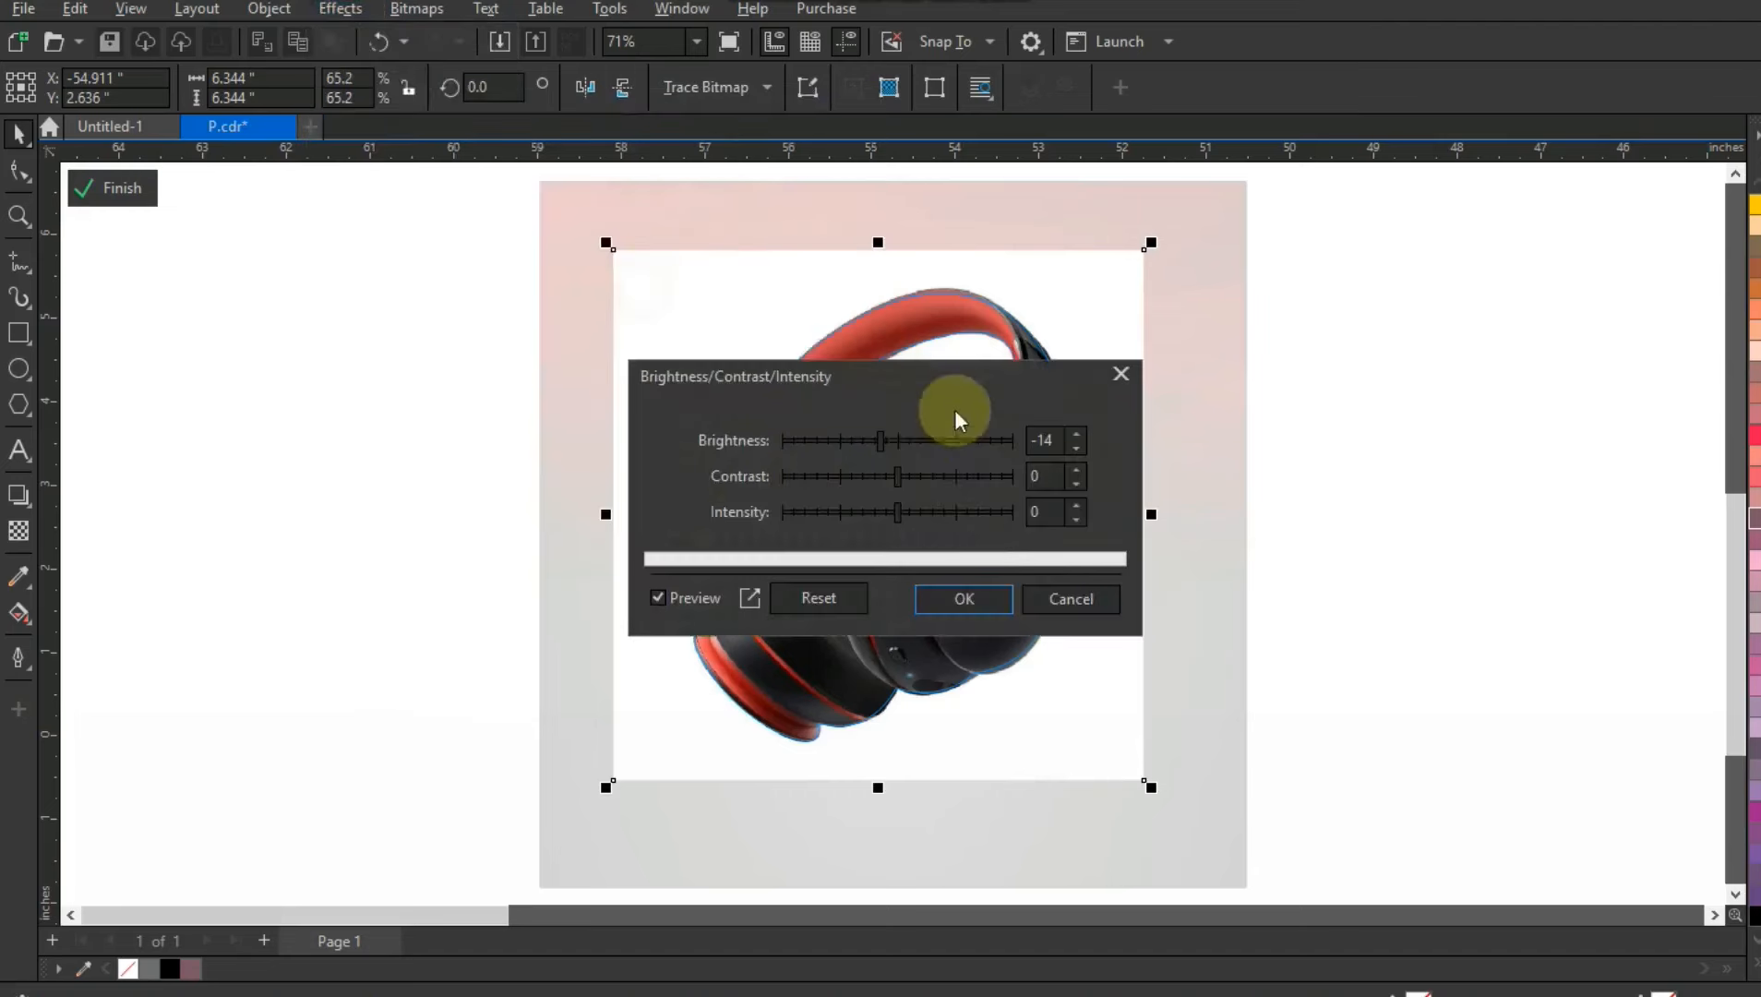
Apply brightness 5 and contrast 40 to the headphones image and finish editing the PowerClip.
{"action": "left_click_drag", "start_coordinate": [916, 397], "coordinate": [1111, 379]}
{"action": "left_click_drag", "start_coordinate": [1419, 367], "coordinate": [1320, 371]}
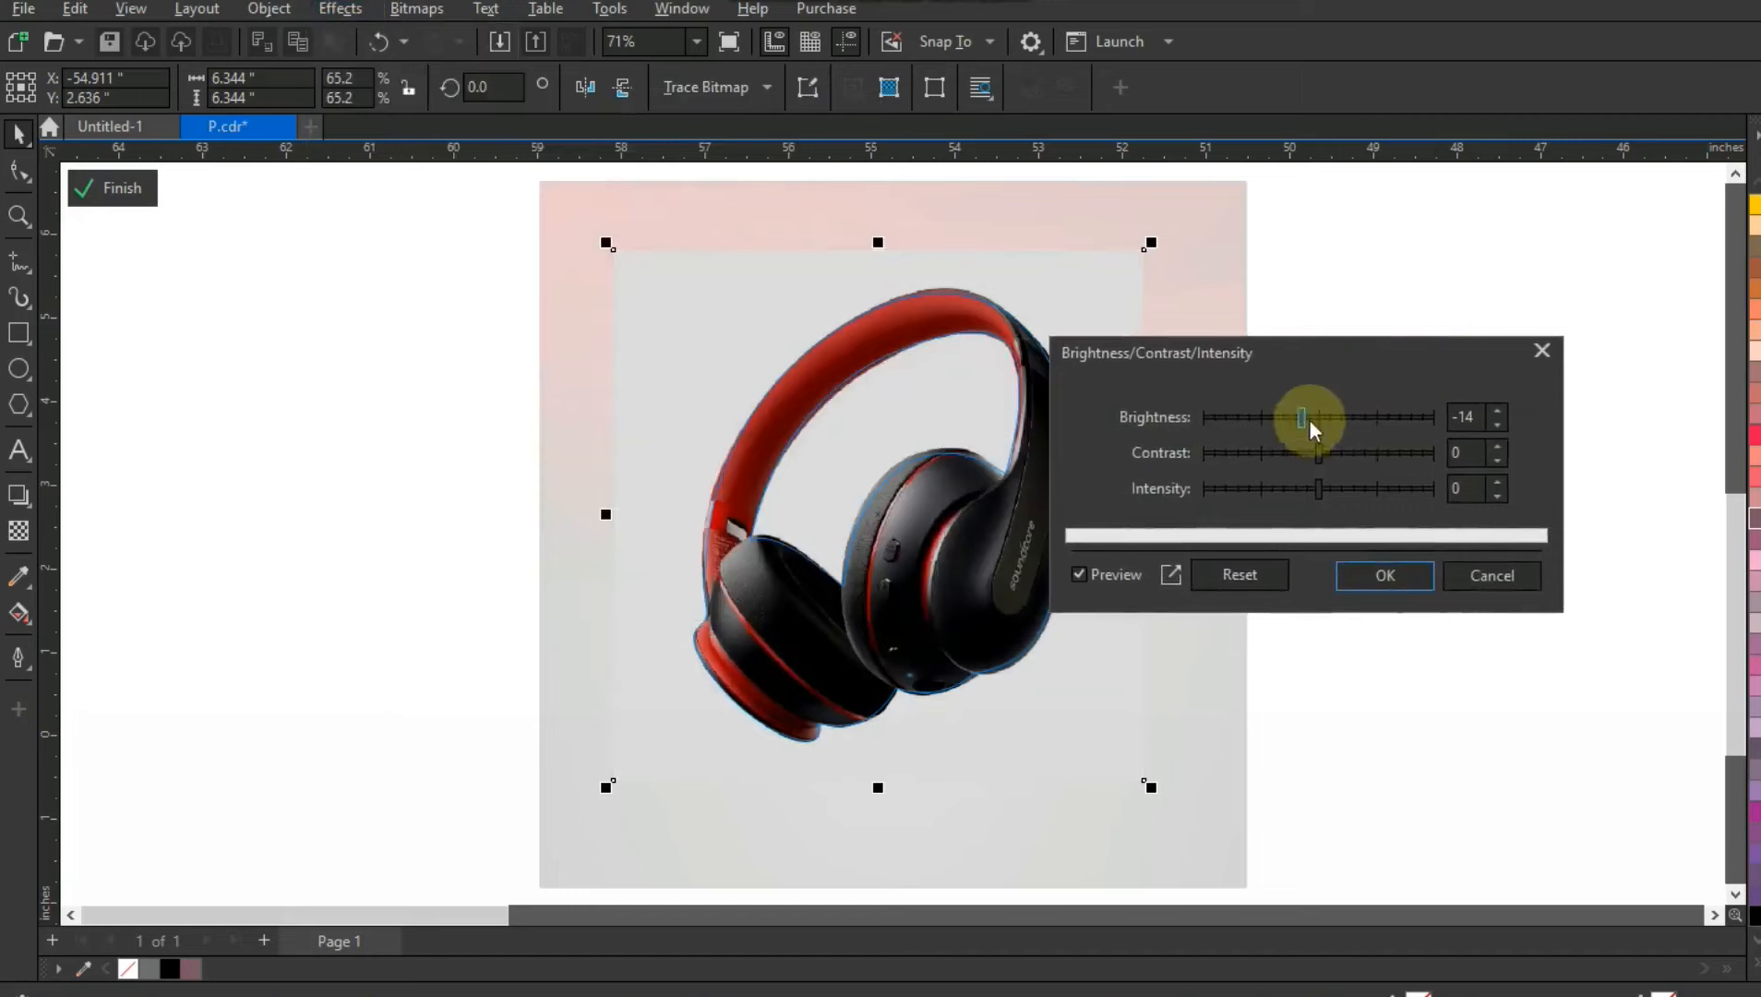
{"action": "left_click", "coordinate": [1338, 454]}
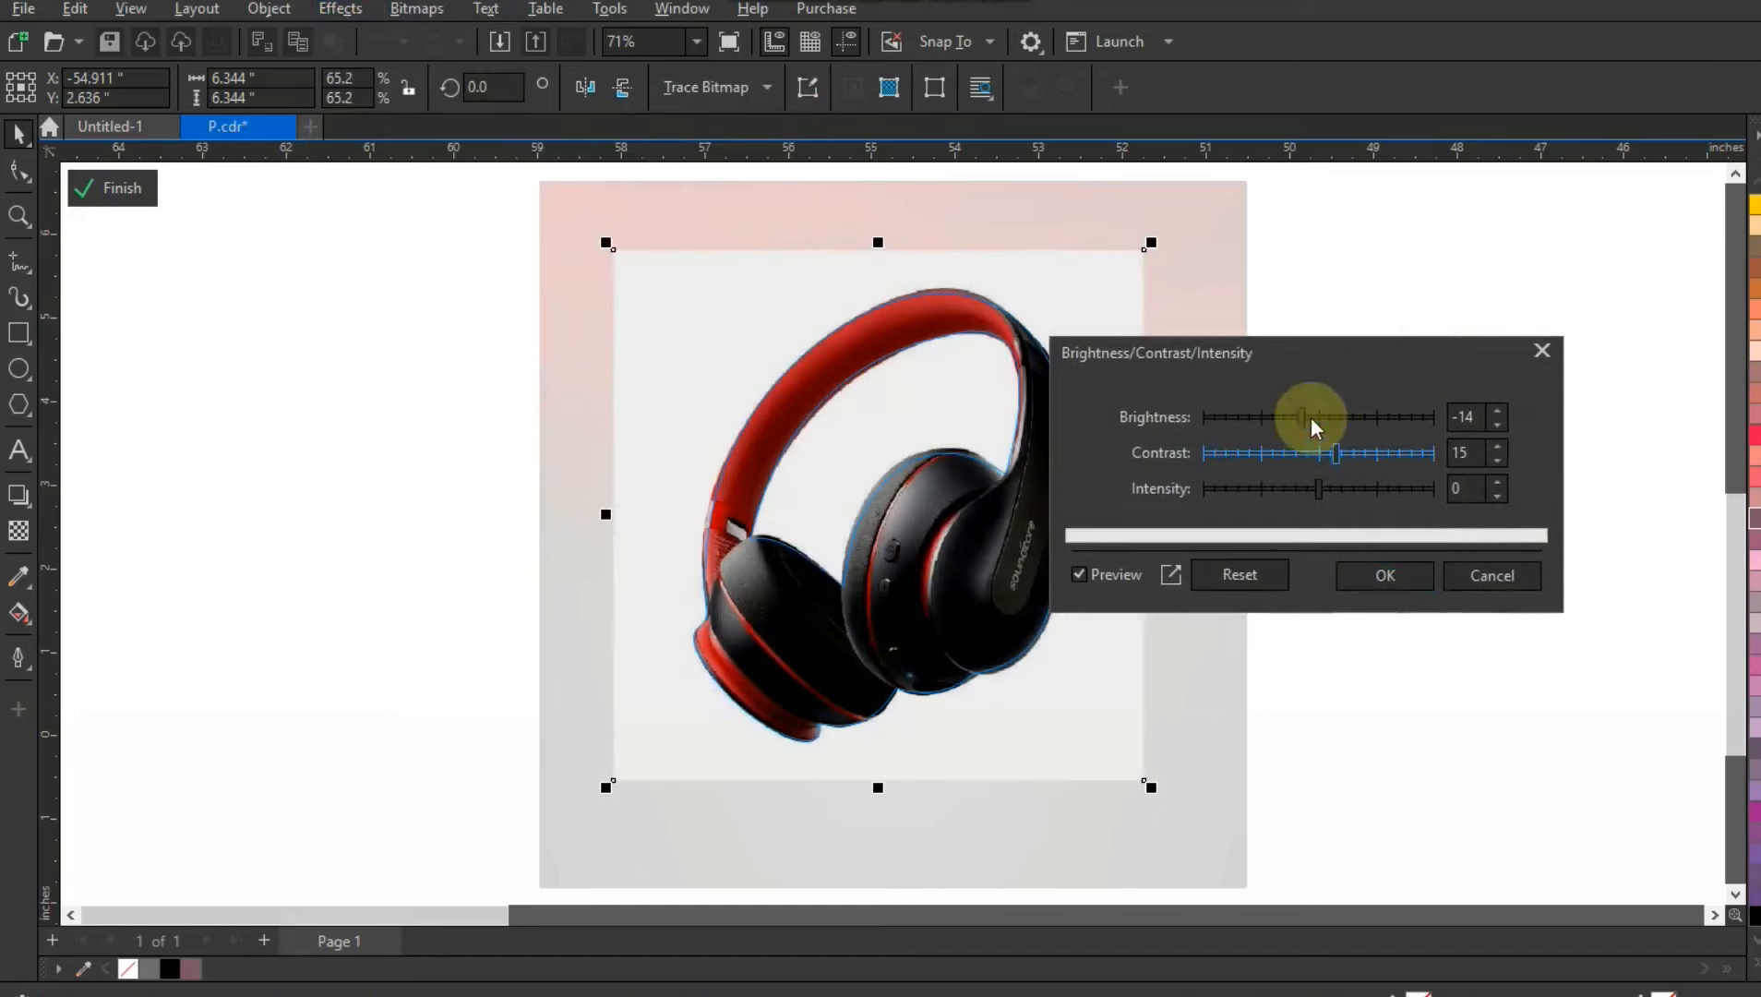
{"action": "left_click_drag", "start_coordinate": [1313, 424], "coordinate": [1347, 426]}
{"action": "left_click", "coordinate": [1349, 453]}
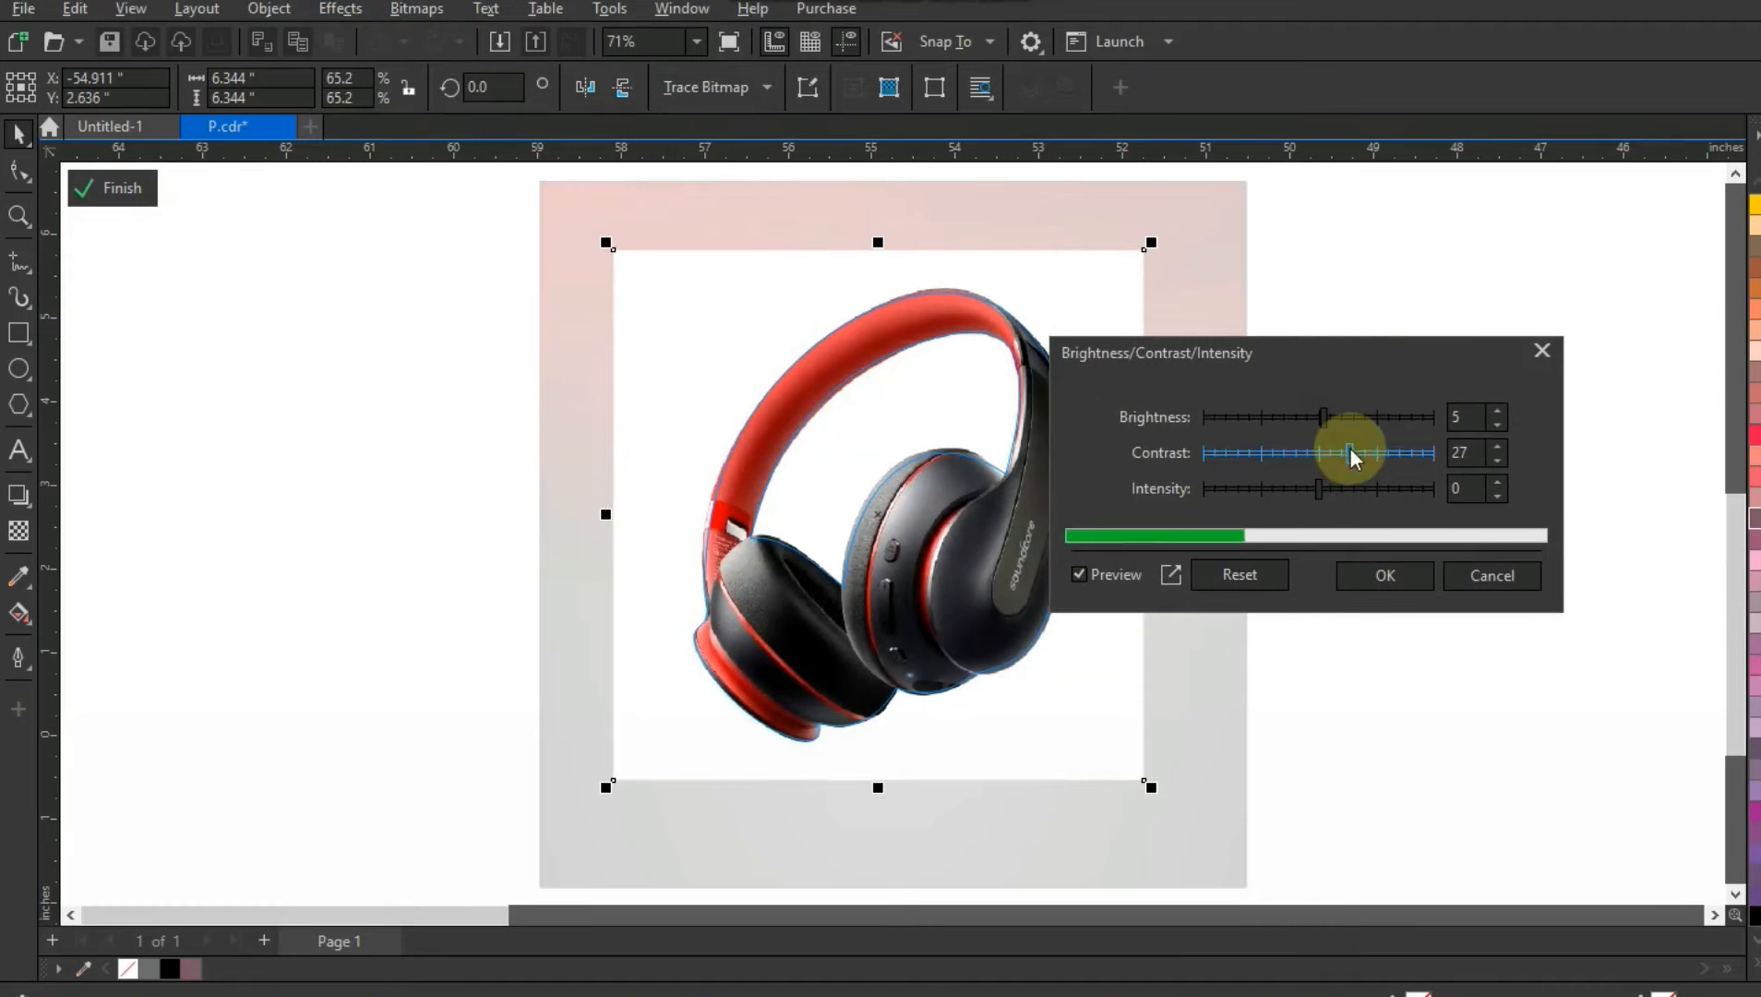
{"action": "left_click_drag", "start_coordinate": [1349, 453], "coordinate": [1373, 454]}
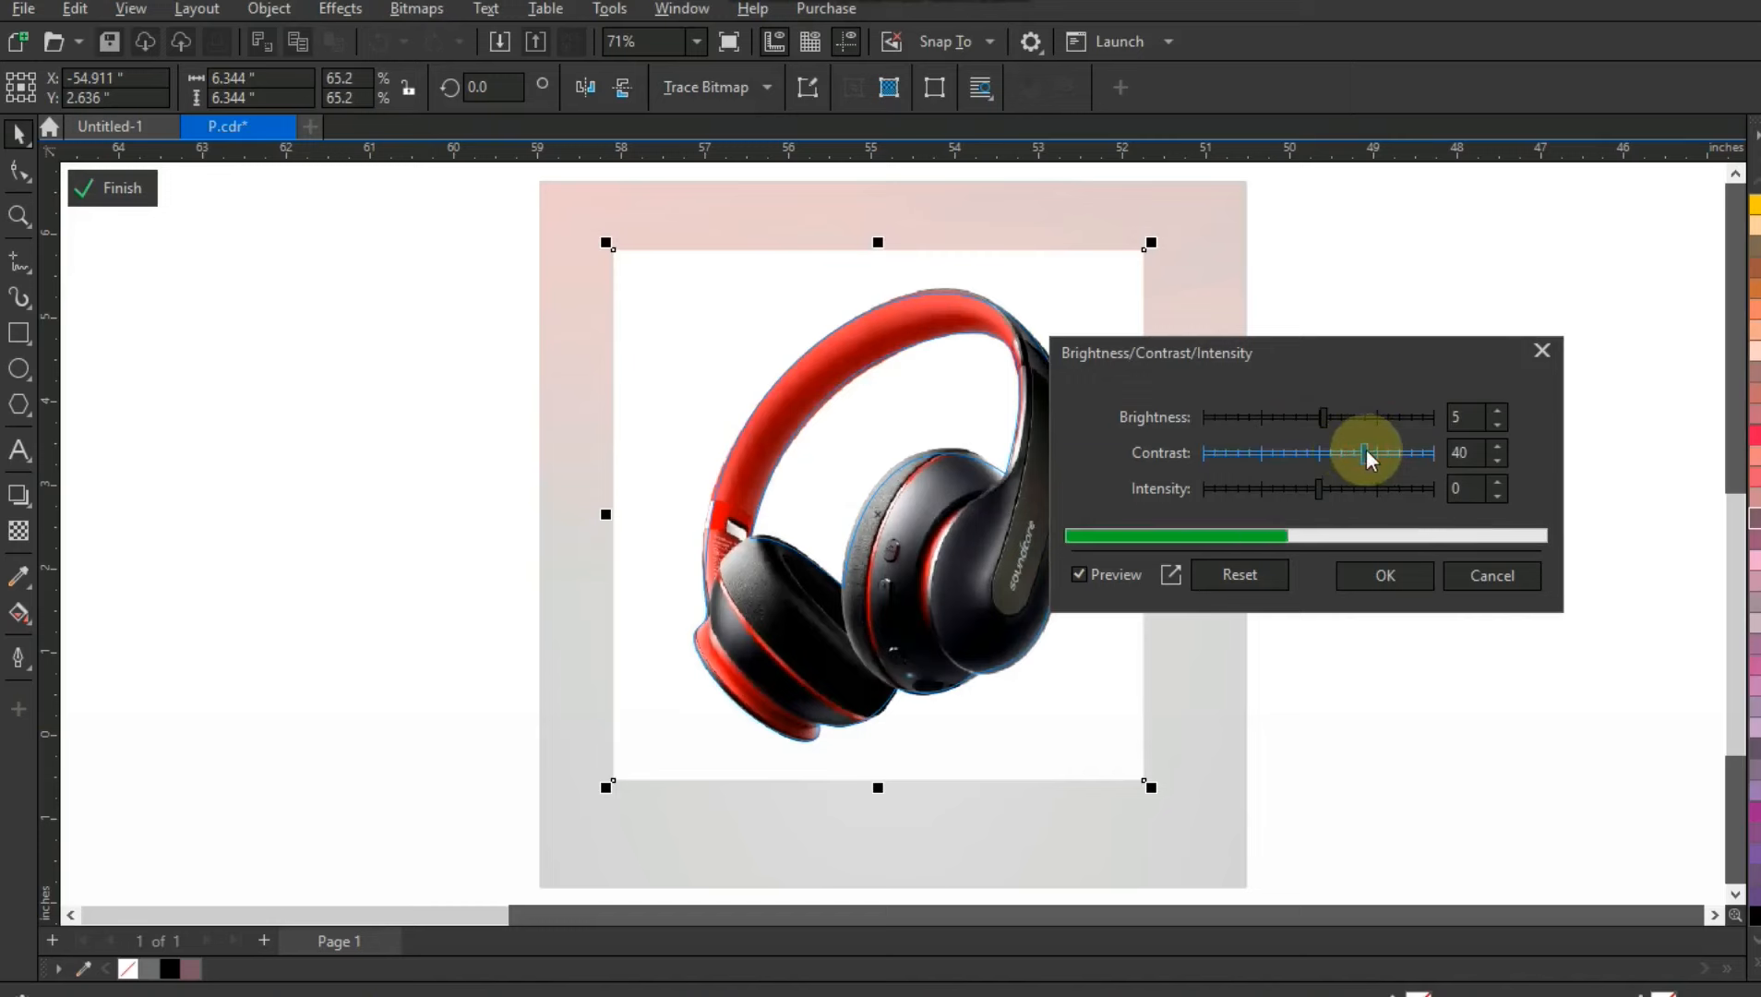
{"action": "left_click", "coordinate": [1362, 581]}
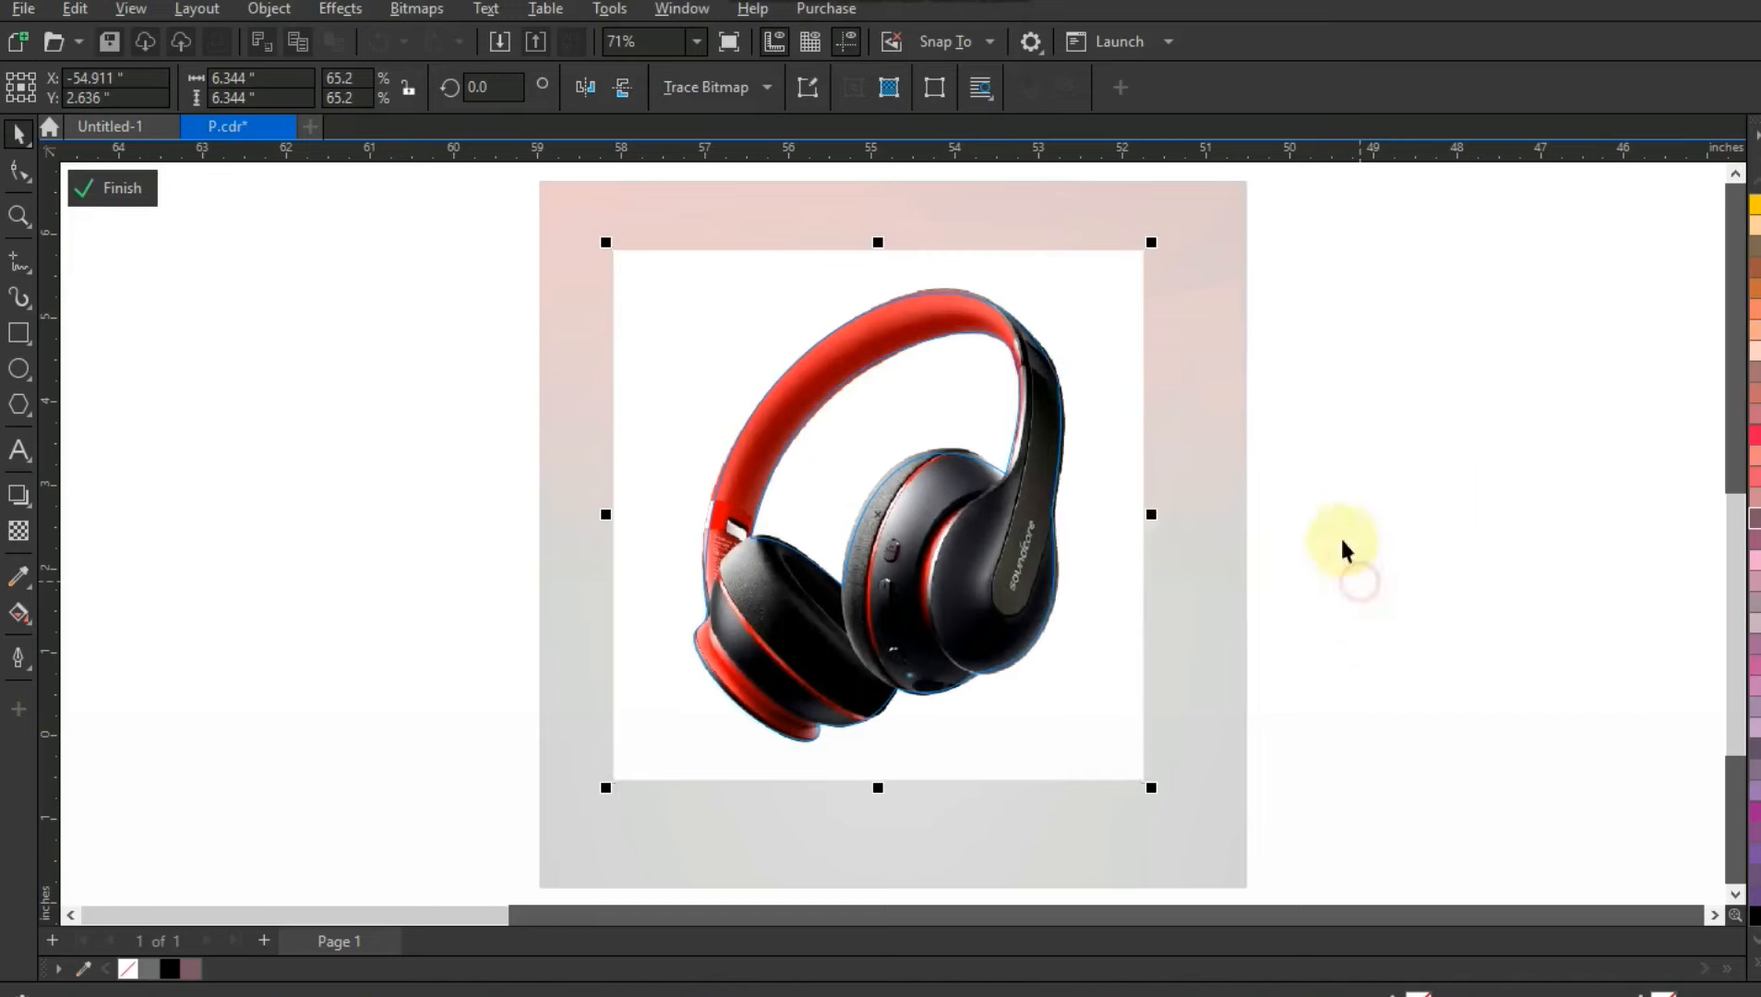
{"action": "key", "text": "f"}
{"action": "left_click", "coordinate": [1338, 530]}
Trace the city skyline bitmap into vector shapes and bring the traced copy to the front over the headphone artwork.
{"action": "left_click", "coordinate": [1101, 711]}
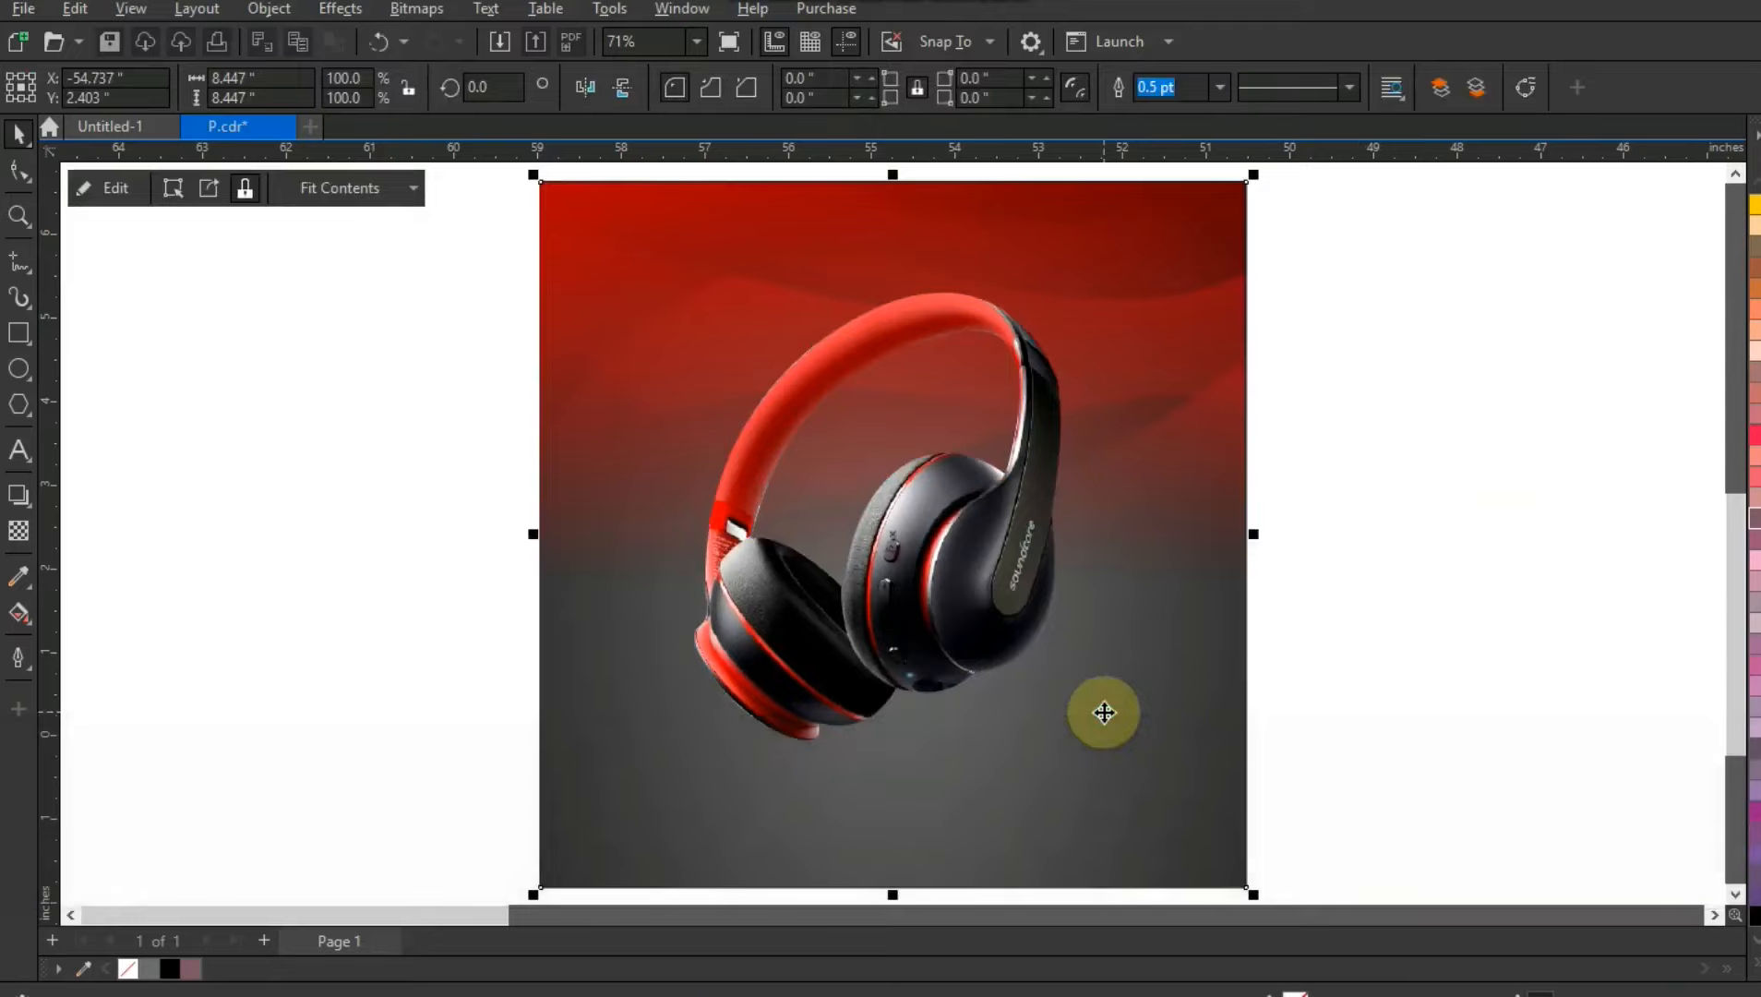
{"action": "key", "text": "F4"}
{"action": "left_click", "coordinate": [1181, 679]}
{"action": "left_click_drag", "start_coordinate": [1126, 564], "coordinate": [1110, 602]}
{"action": "key", "text": "shift+F2"}
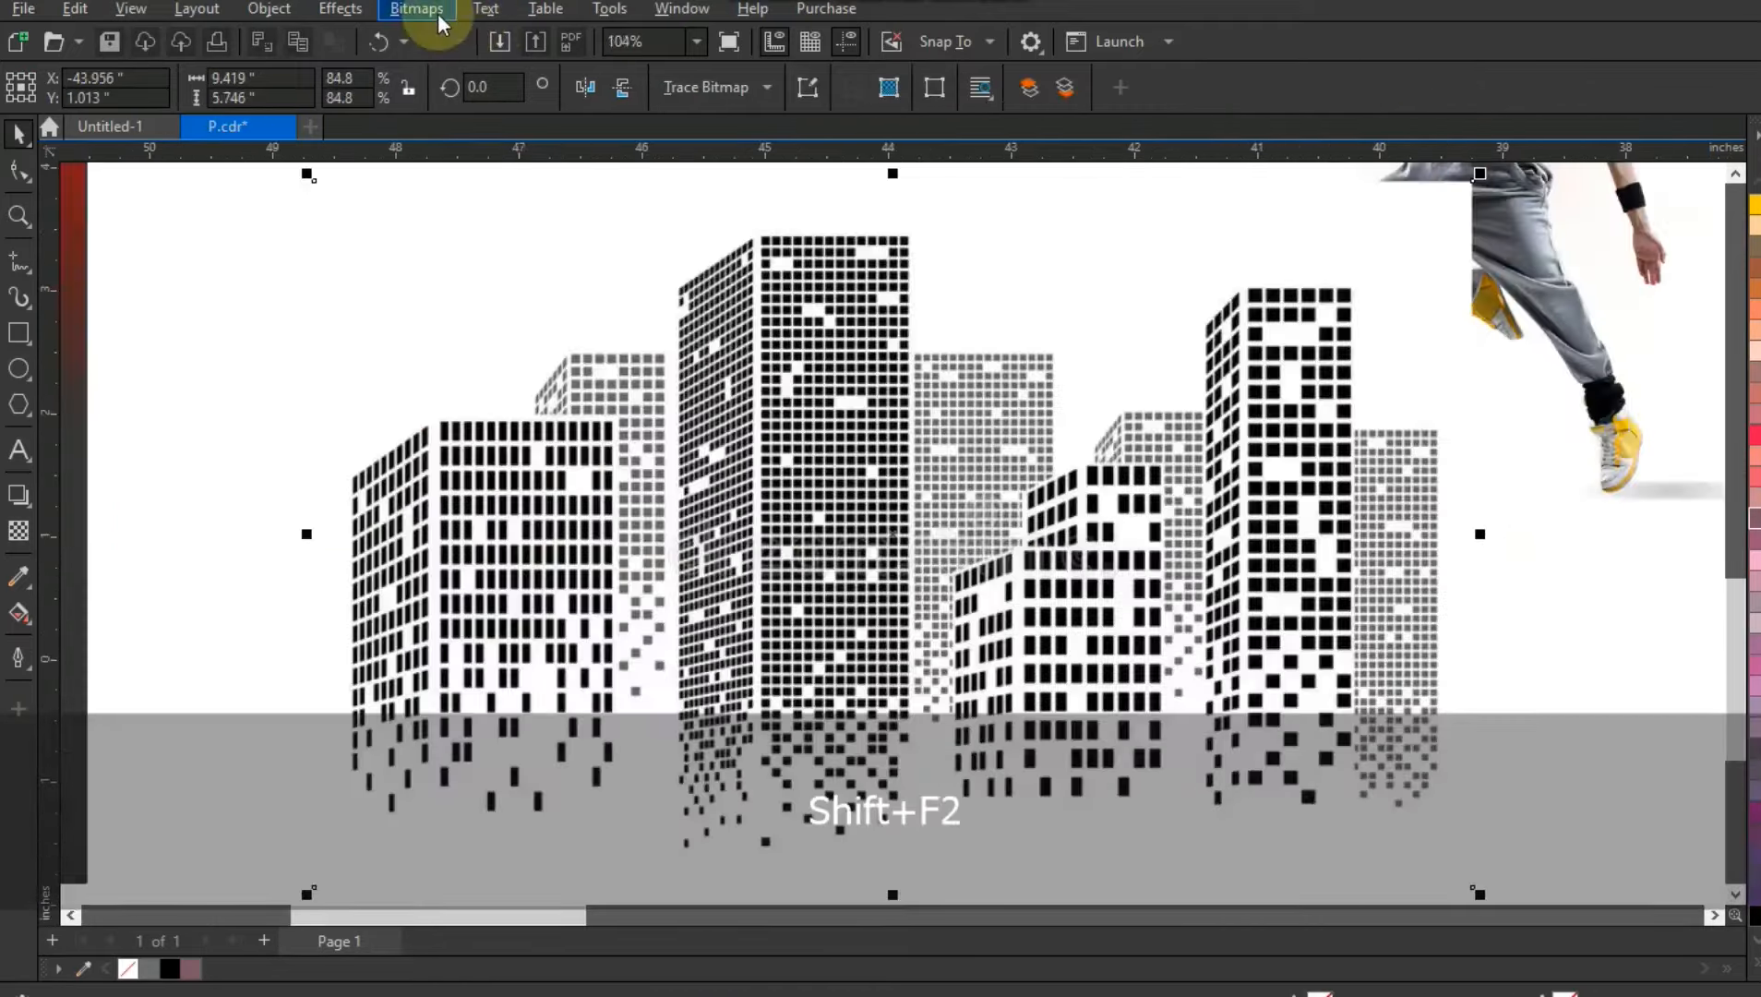
{"action": "left_click", "coordinate": [457, 490]}
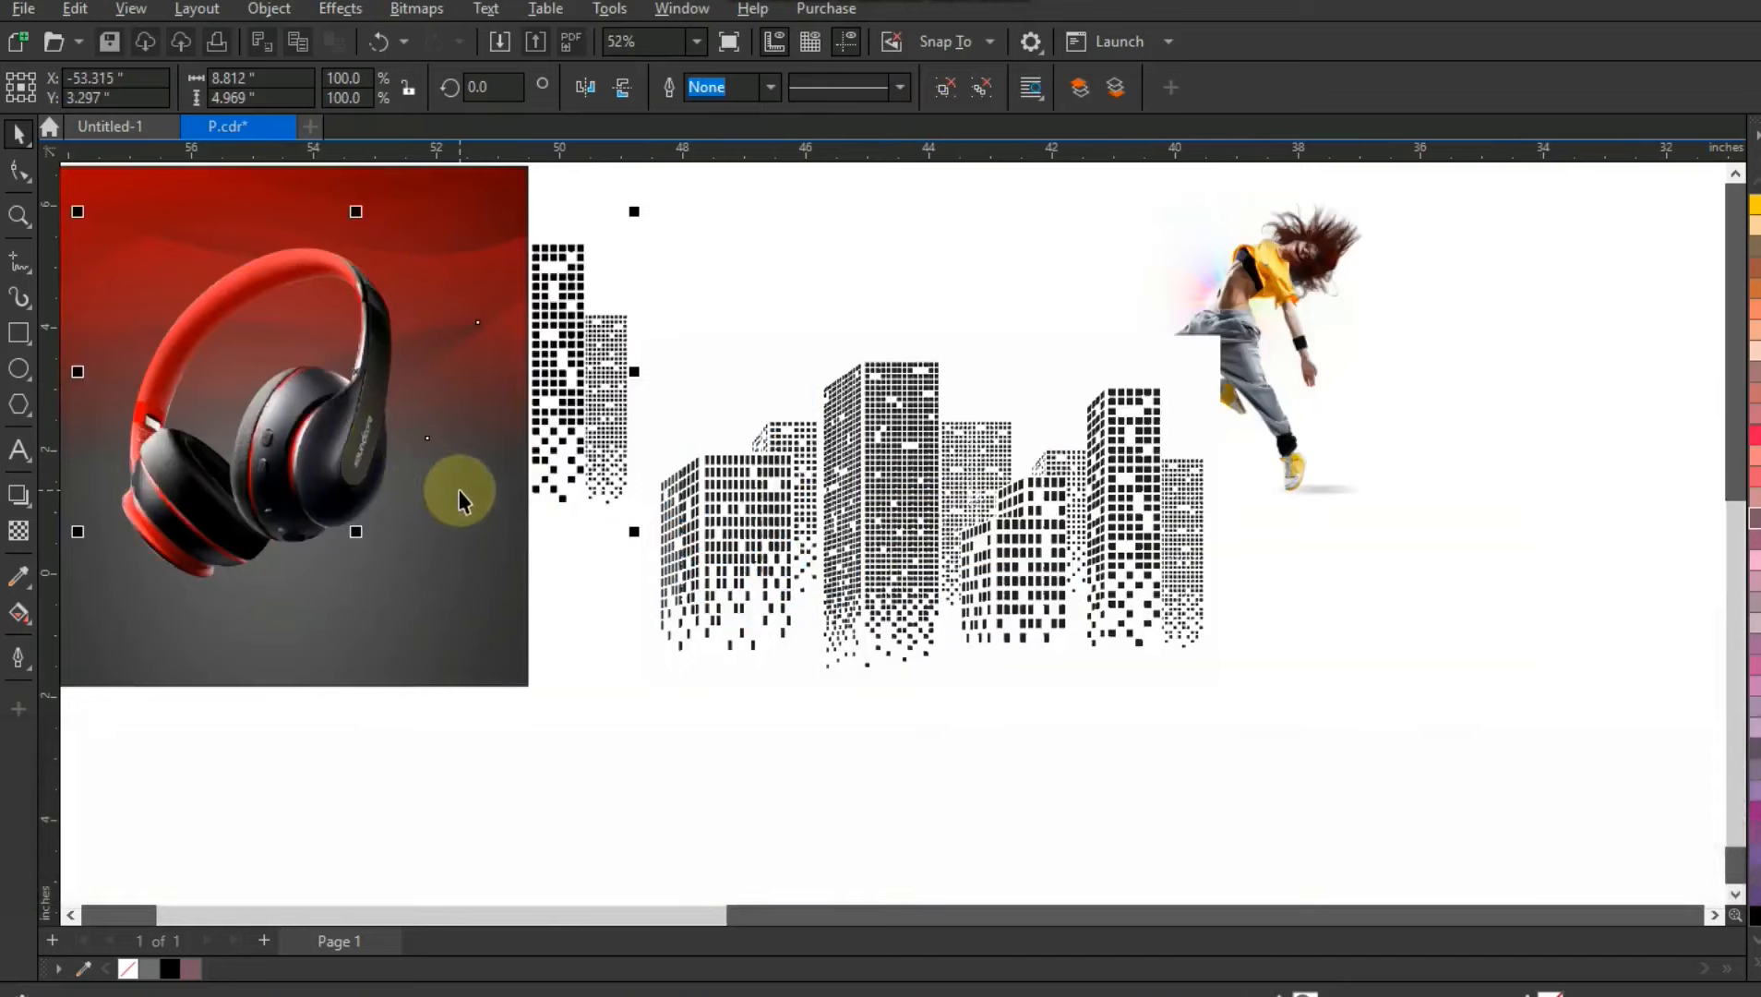
{"action": "key", "text": "shift+Pause"}
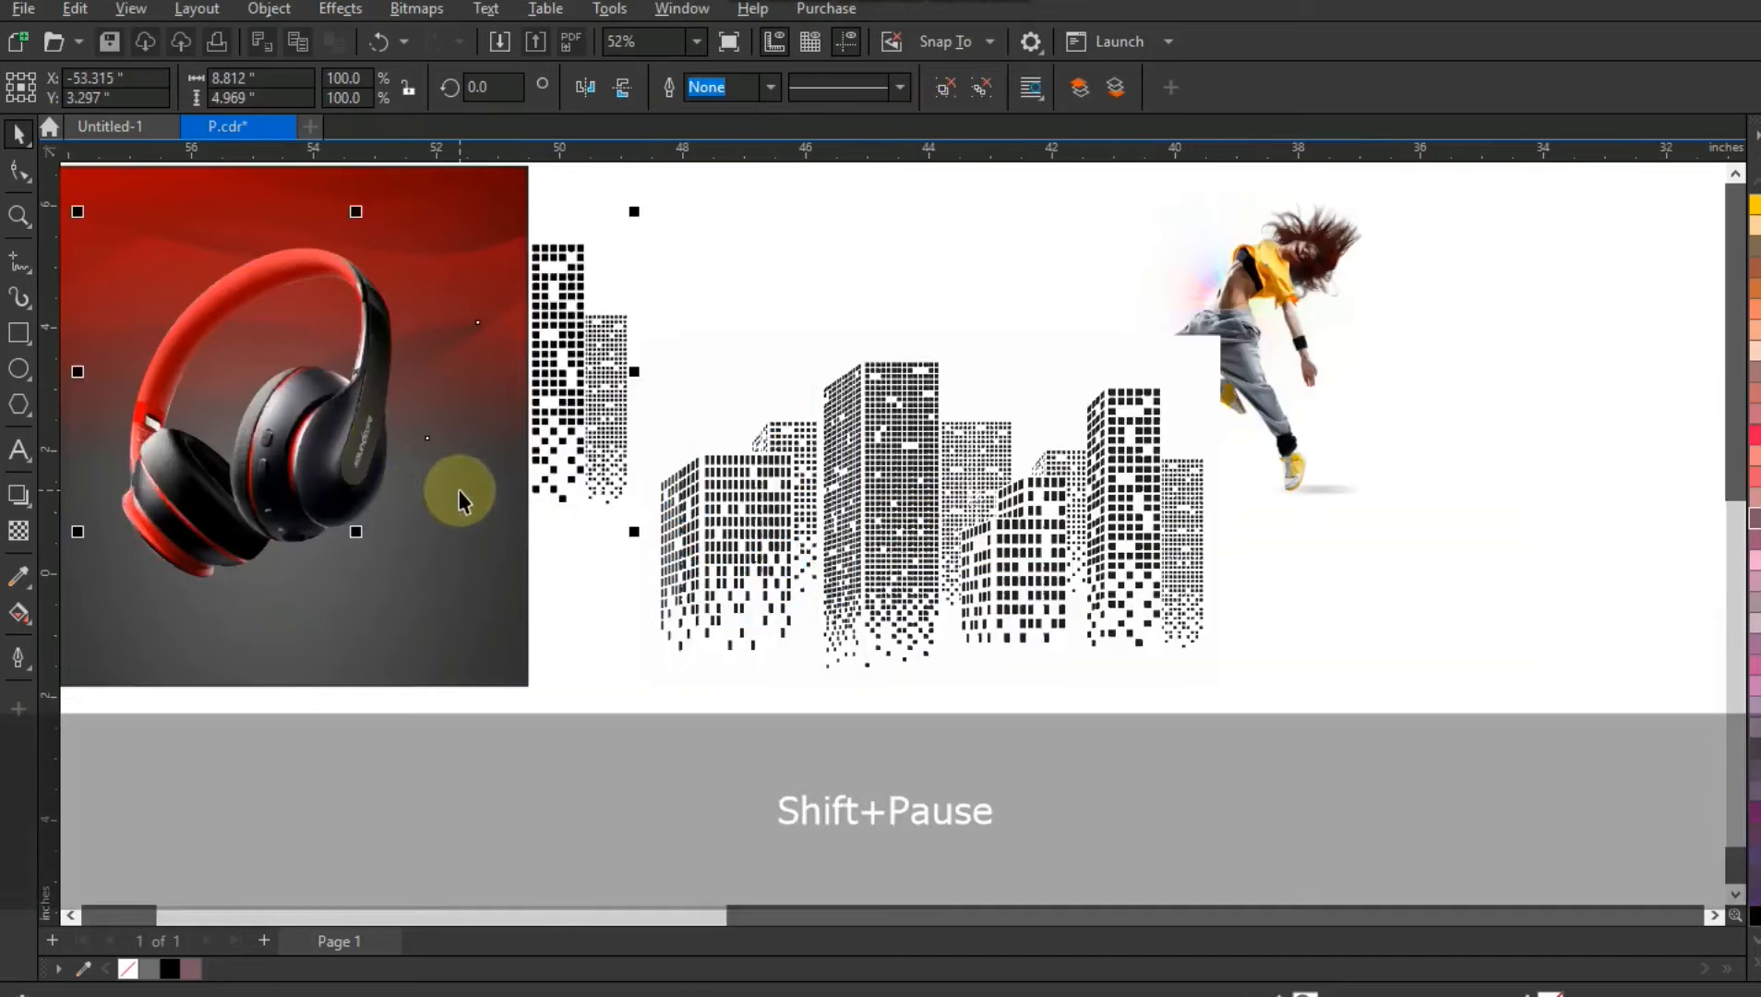
{"action": "key", "text": "shift+Page_Up"}
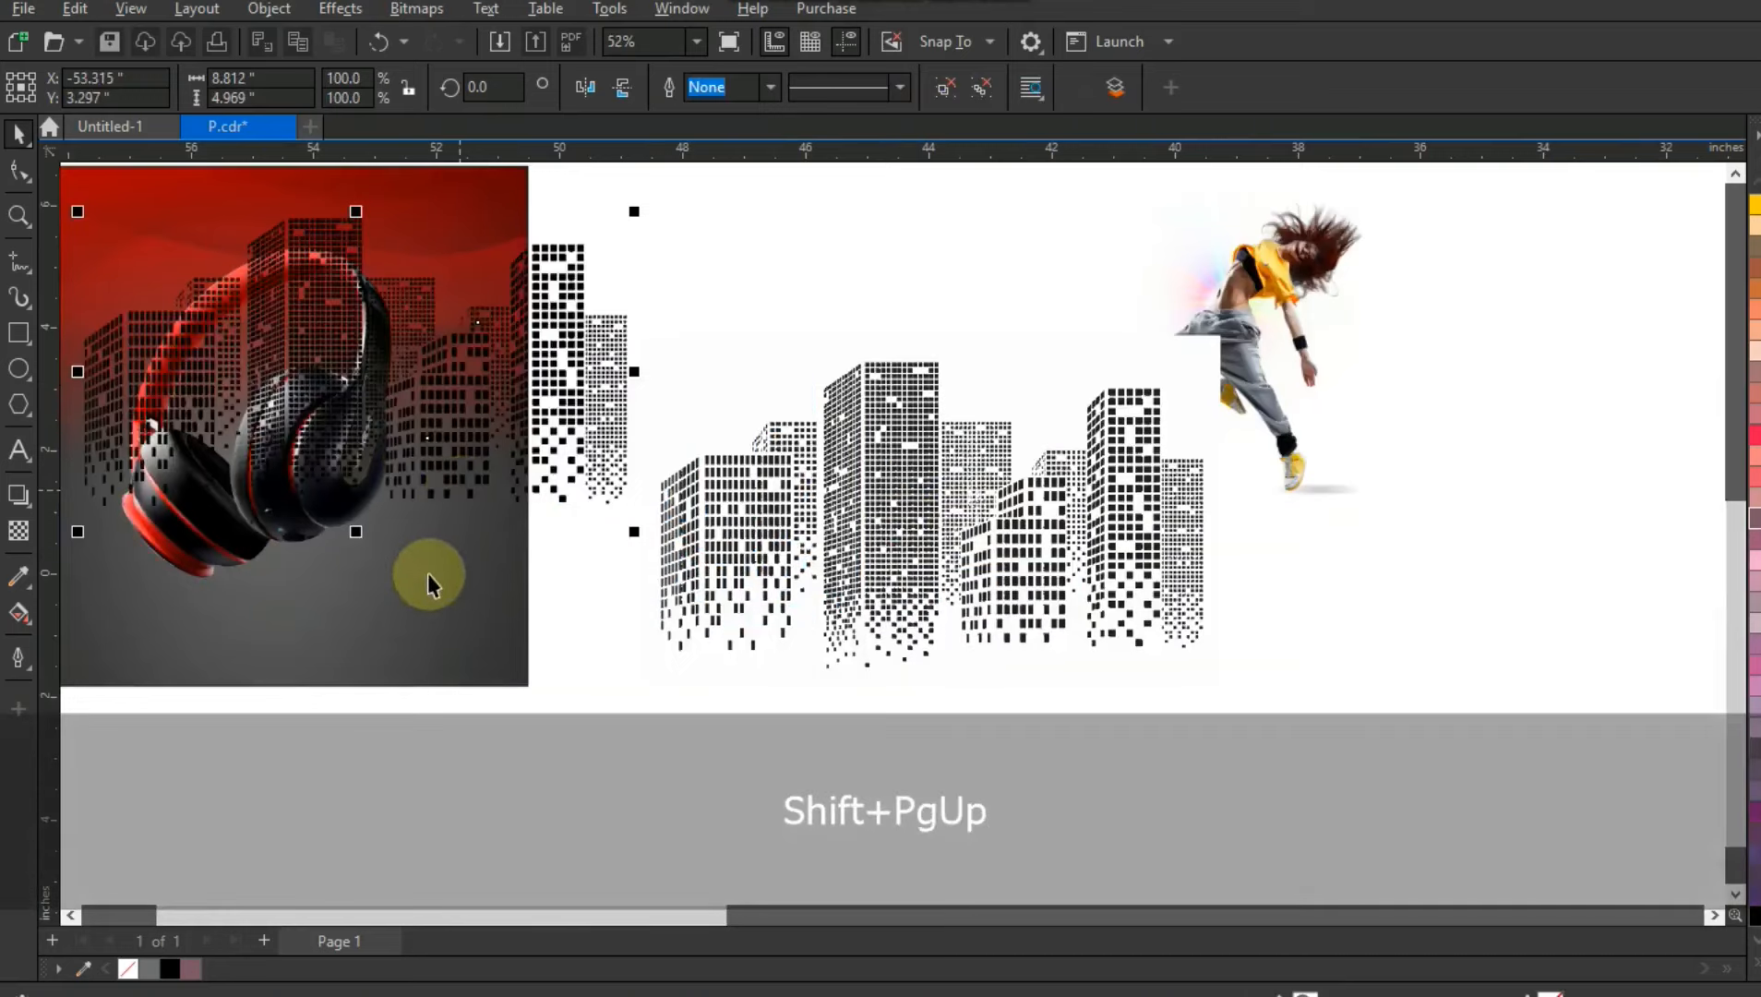
Center the traced skyline horizontally on the square background and move it back one level behind the headphones.
{"action": "left_click", "coordinate": [427, 586], "text": "shift"}
{"action": "key", "text": "c"}
{"action": "key", "text": "shift+F2"}
{"action": "key", "text": "ctrl+Page_Down"}
{"action": "key", "text": "F3"}
{"action": "key", "text": "Escape"}
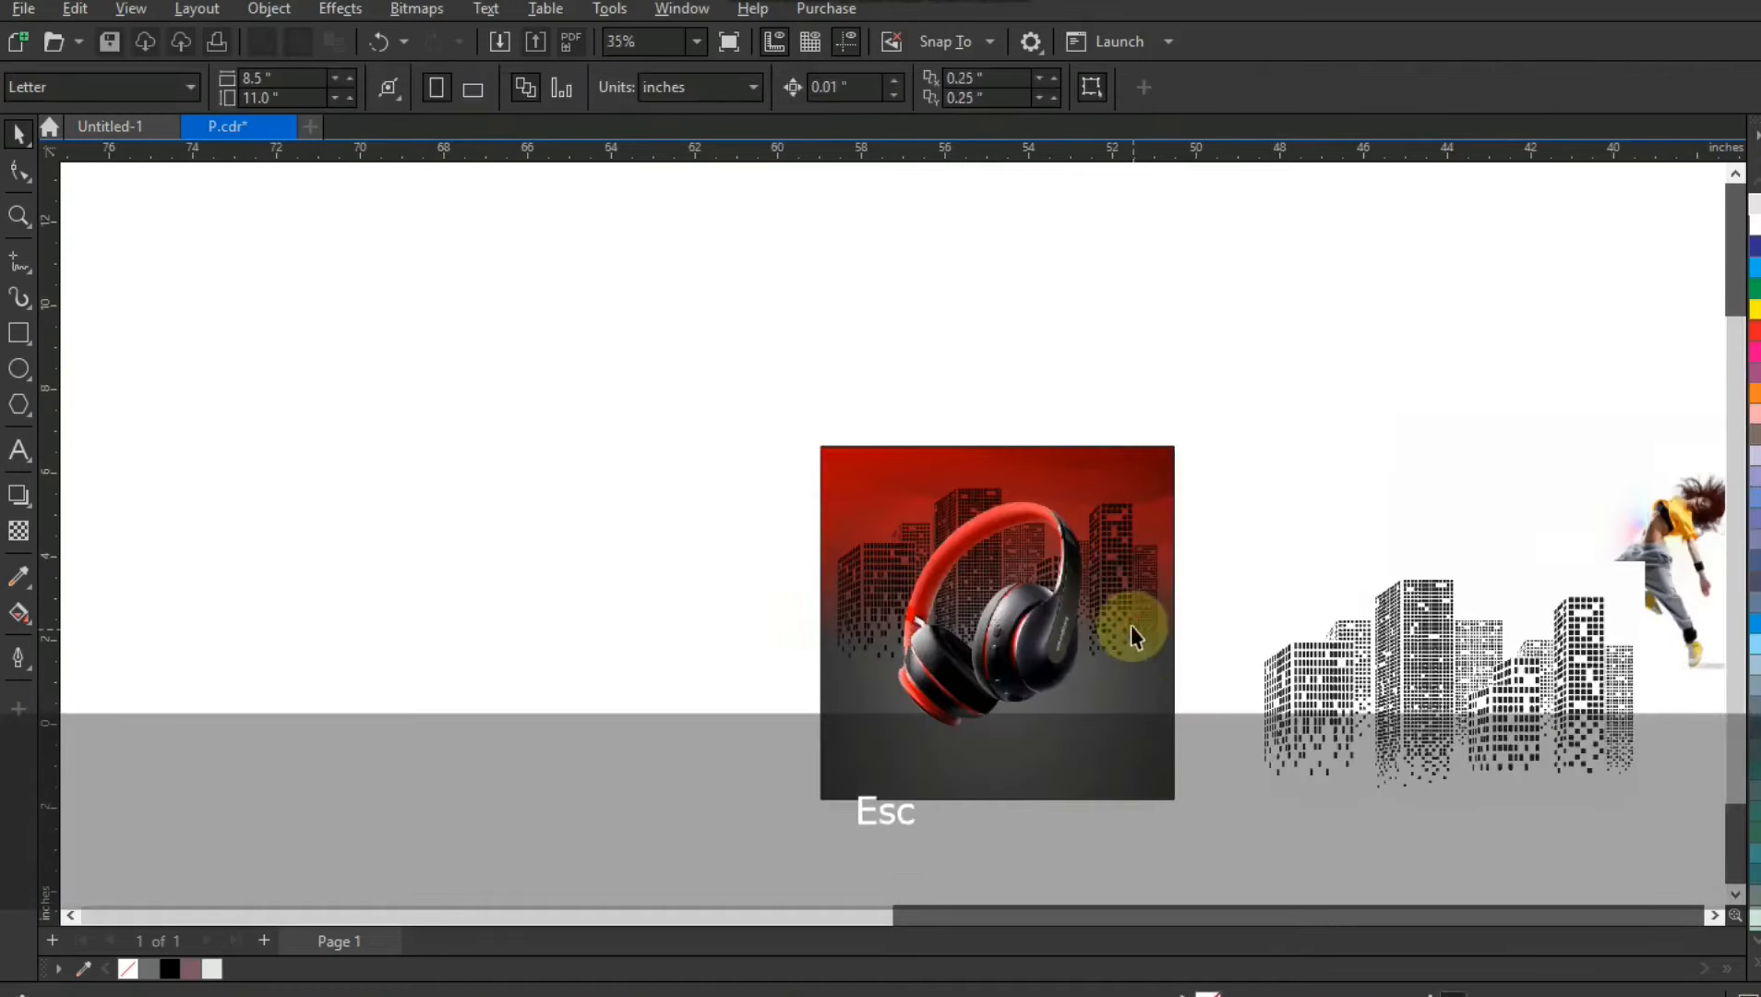
Resize the traced skyline to about 7.6 inches wide inside the square background and delete the original skyline bitmap.
{"action": "left_click", "coordinate": [1130, 646], "text": "ctrl"}
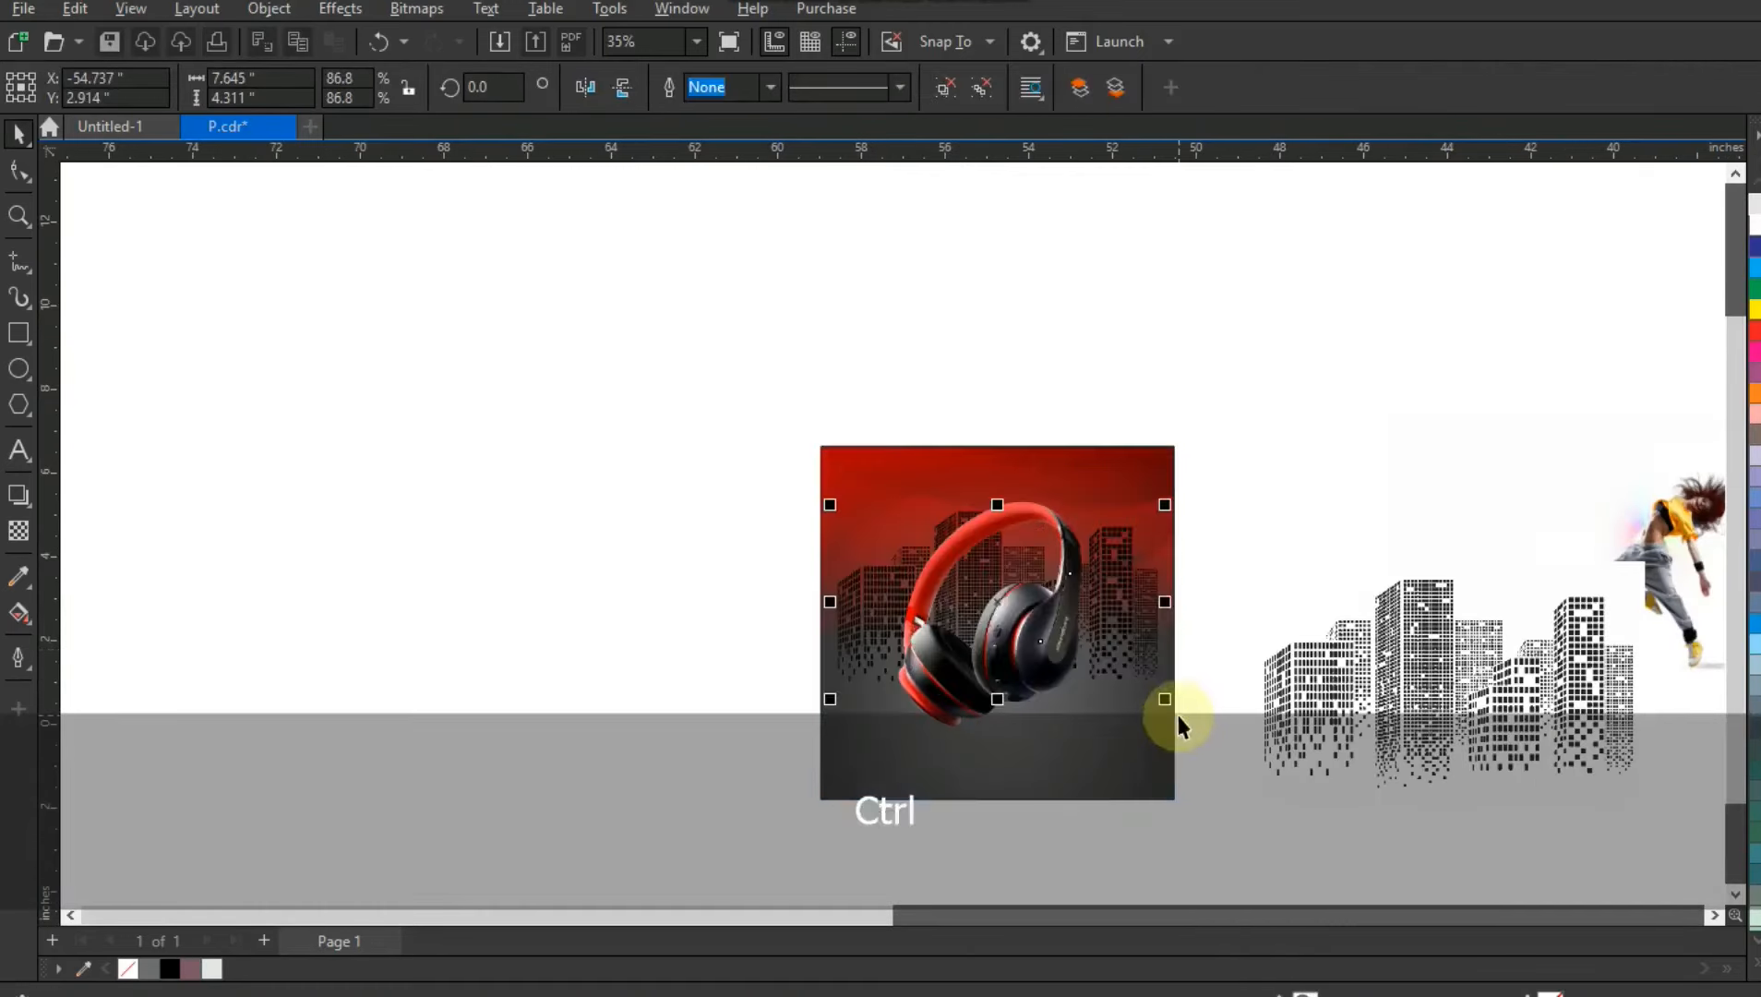
{"action": "left_click_drag", "start_coordinate": [1164, 699], "coordinate": [1161, 705]}
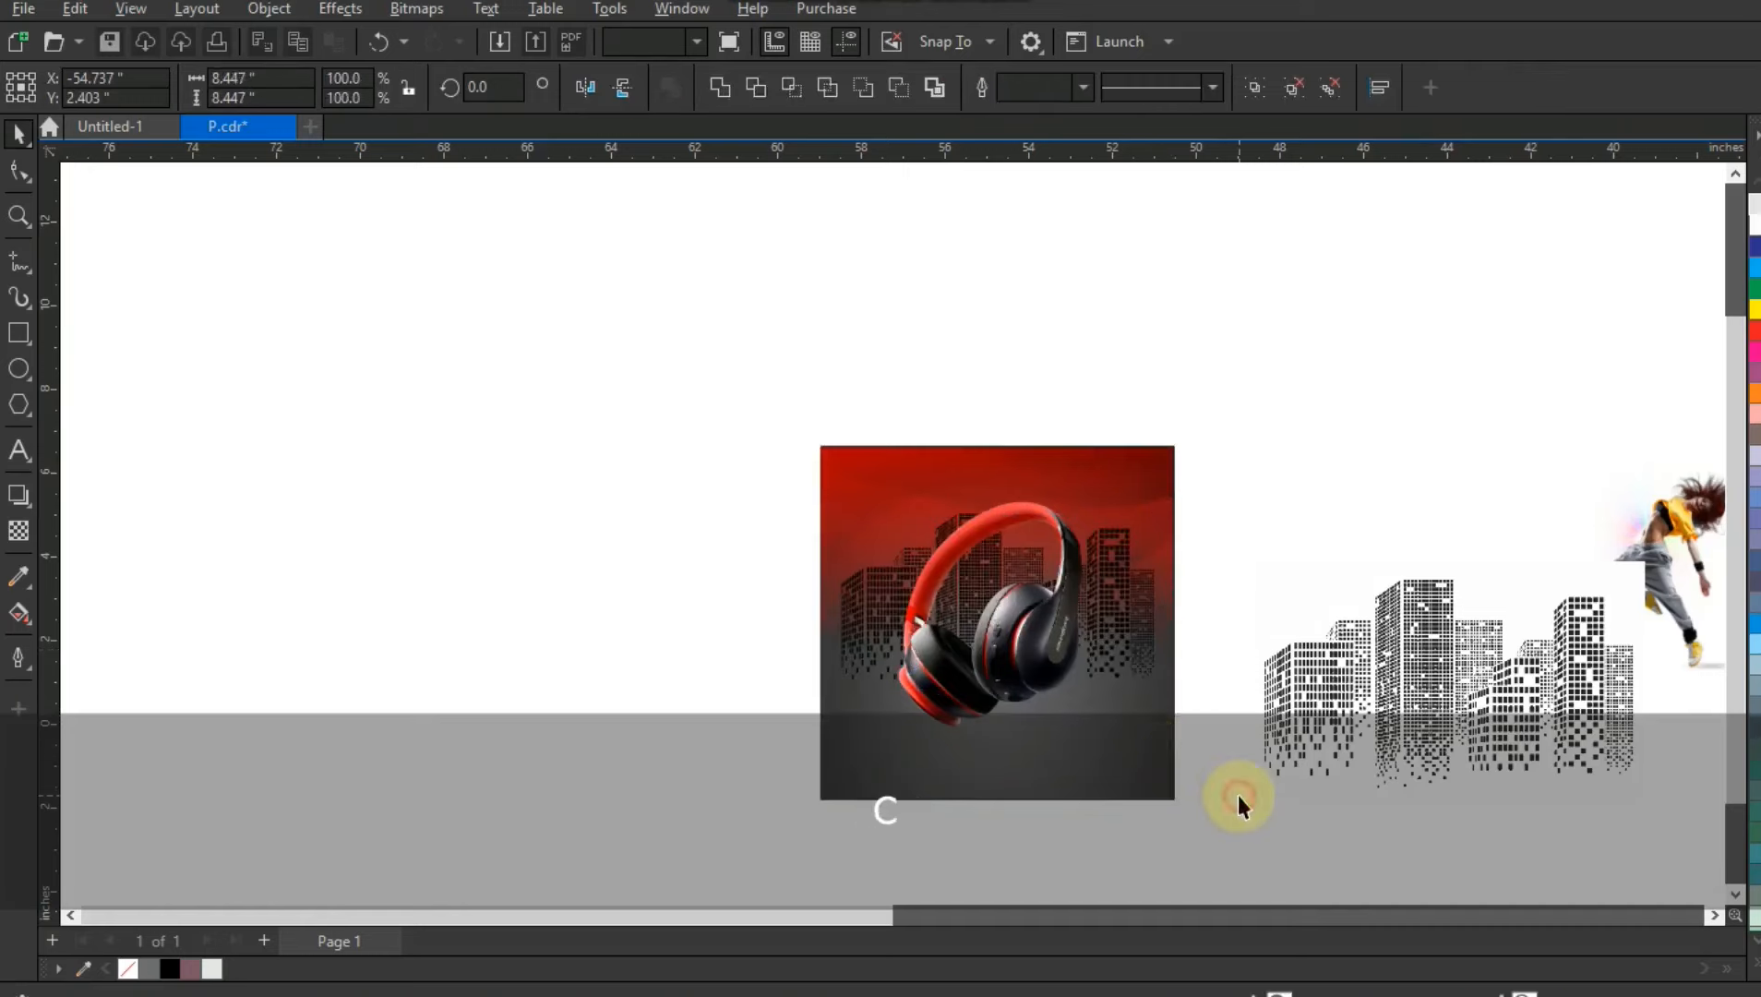
{"action": "left_click", "coordinate": [1386, 716]}
{"action": "key", "text": "Delete"}
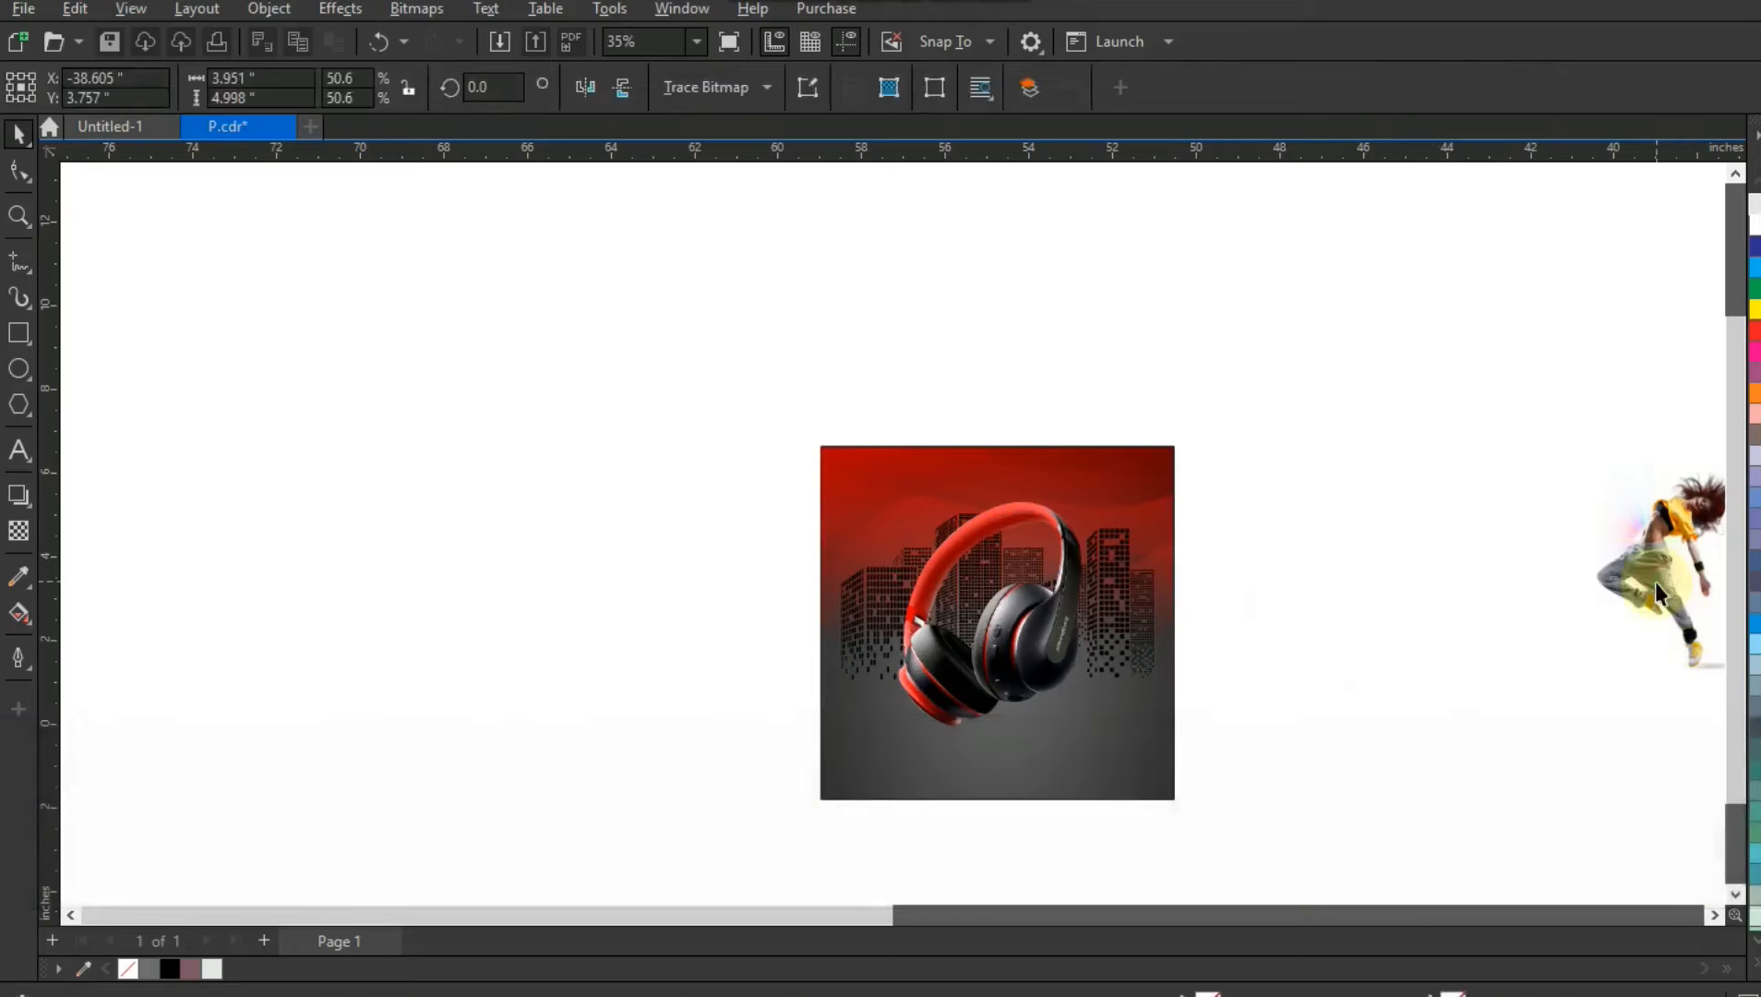
Move the dancer image onto the advertisement and bring it to the front over the headphones.
{"action": "left_click_drag", "start_coordinate": [1655, 581], "coordinate": [992, 618]}
{"action": "key", "text": "shift+Page_Up"}
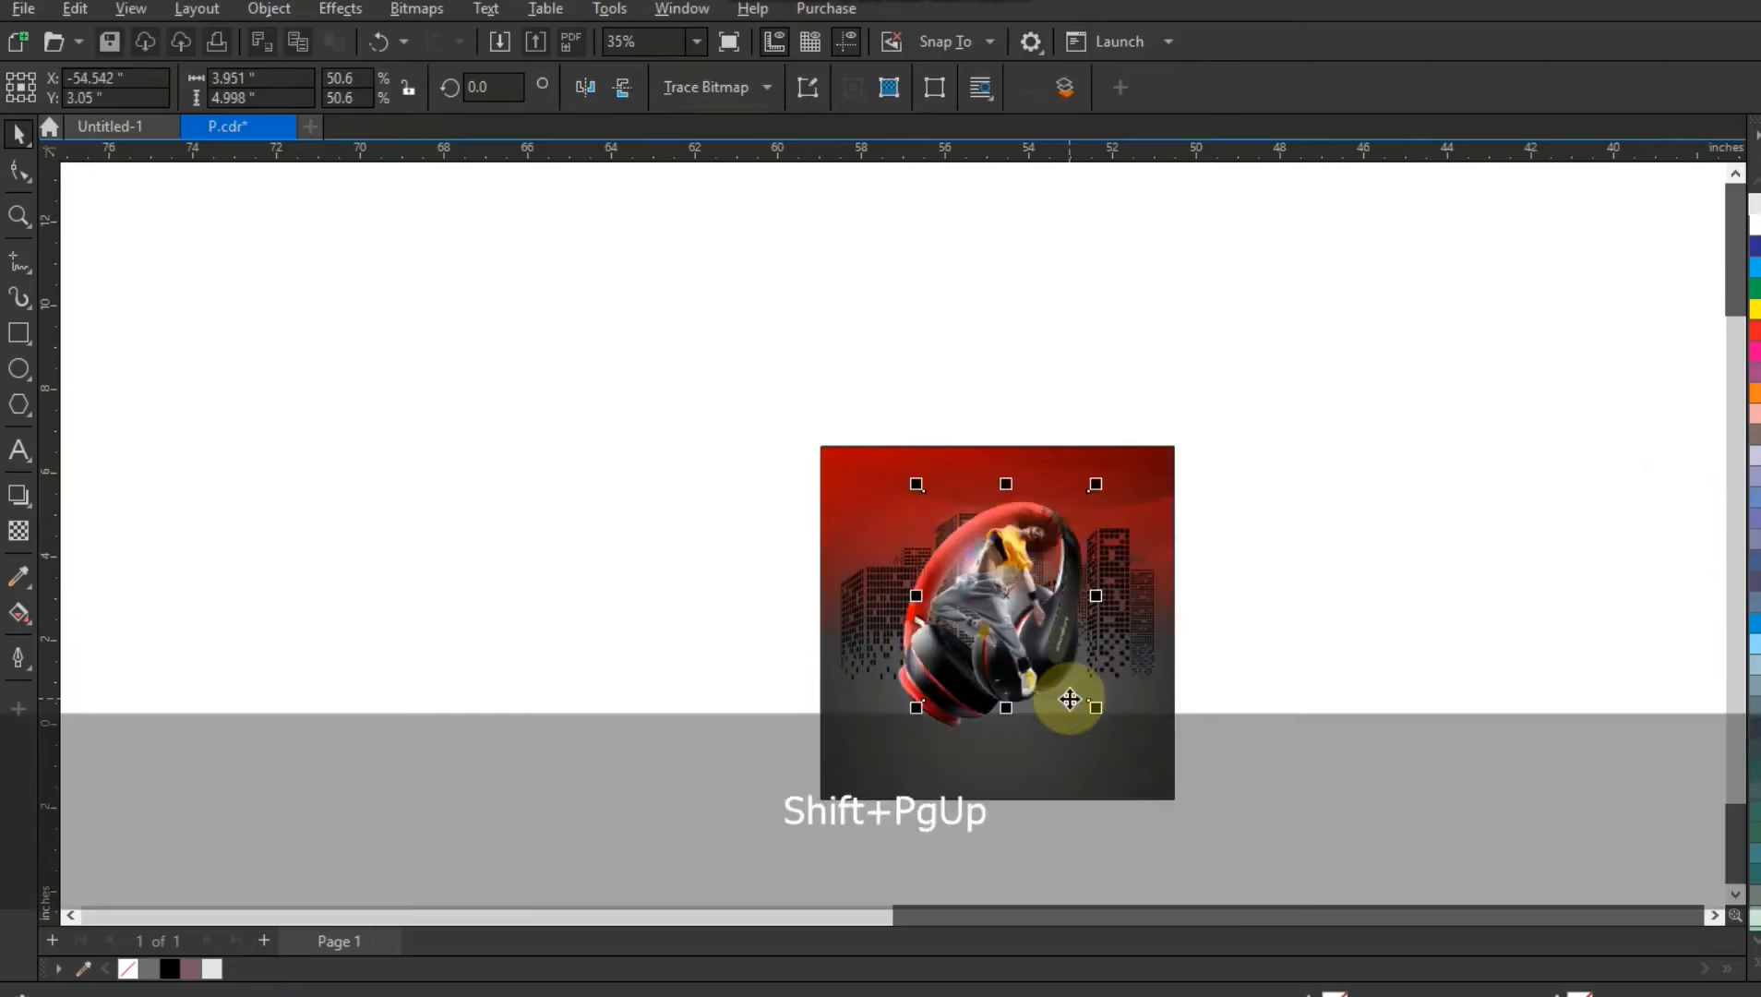
{"action": "left_click", "coordinate": [1141, 780], "text": "shift"}
{"action": "key", "text": "shift+F2"}
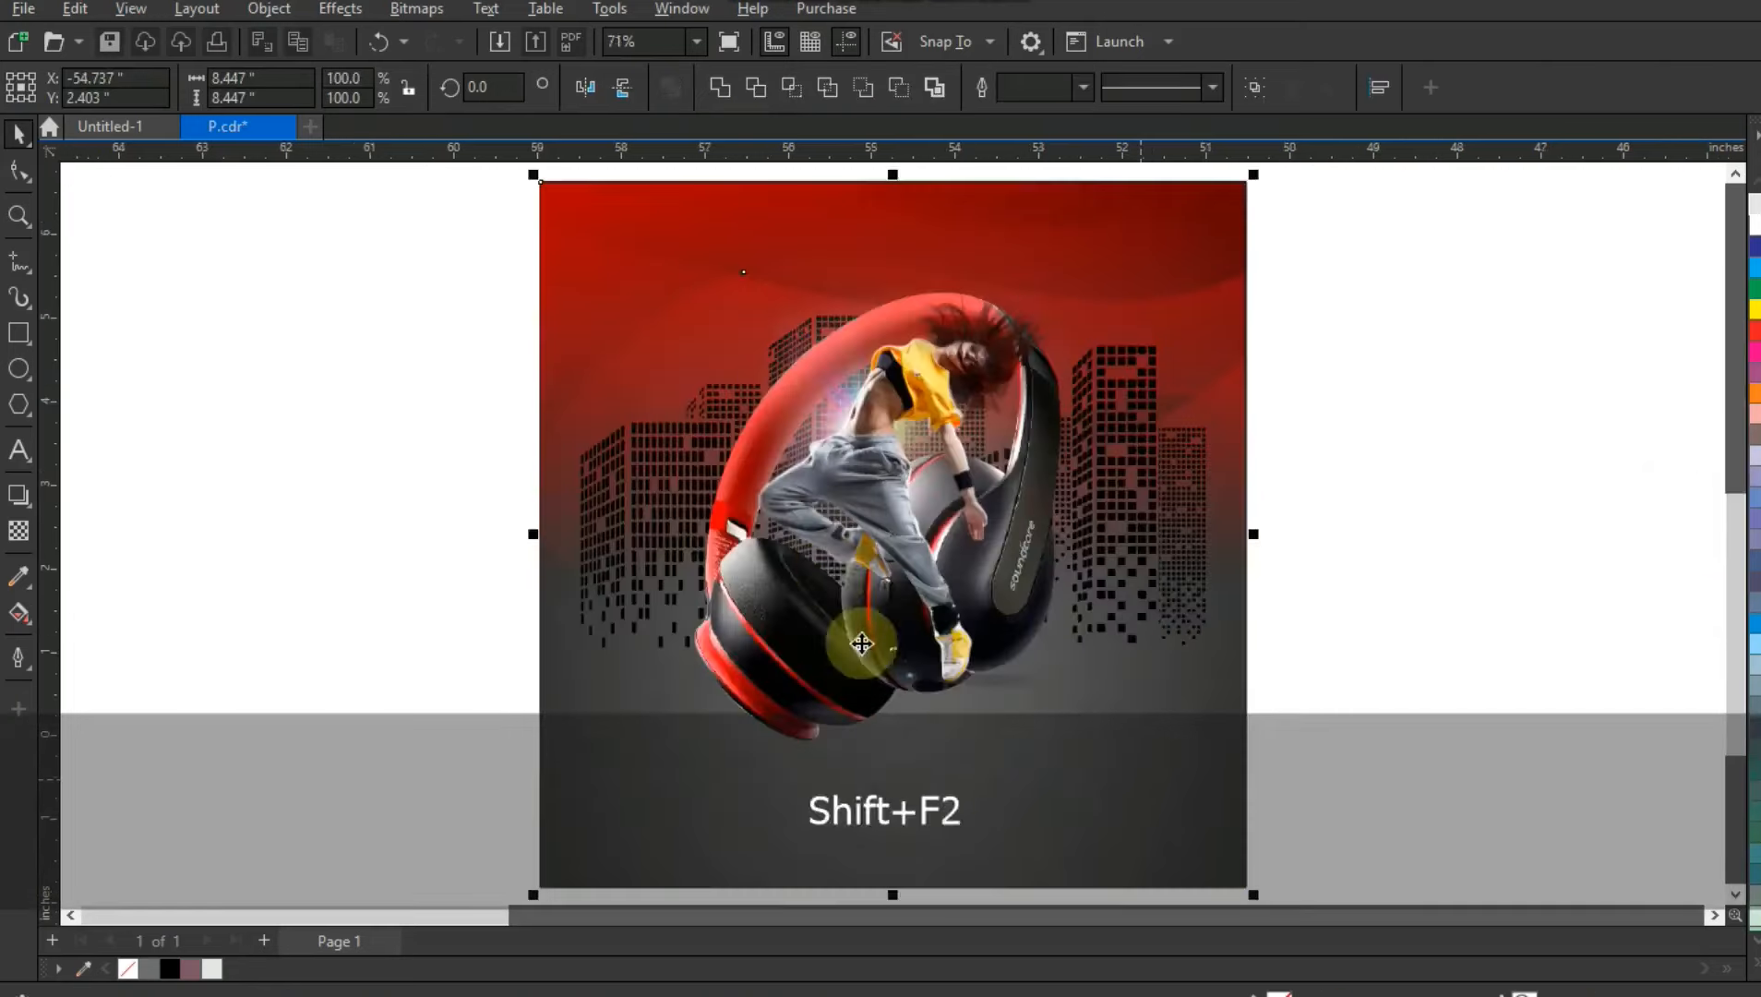
Enlarge the dancer image to about 5.08 by 6.43 inches and reposition it over the right side of the headphones.
{"action": "key", "text": "Escape"}
{"action": "left_click", "coordinate": [860, 472]}
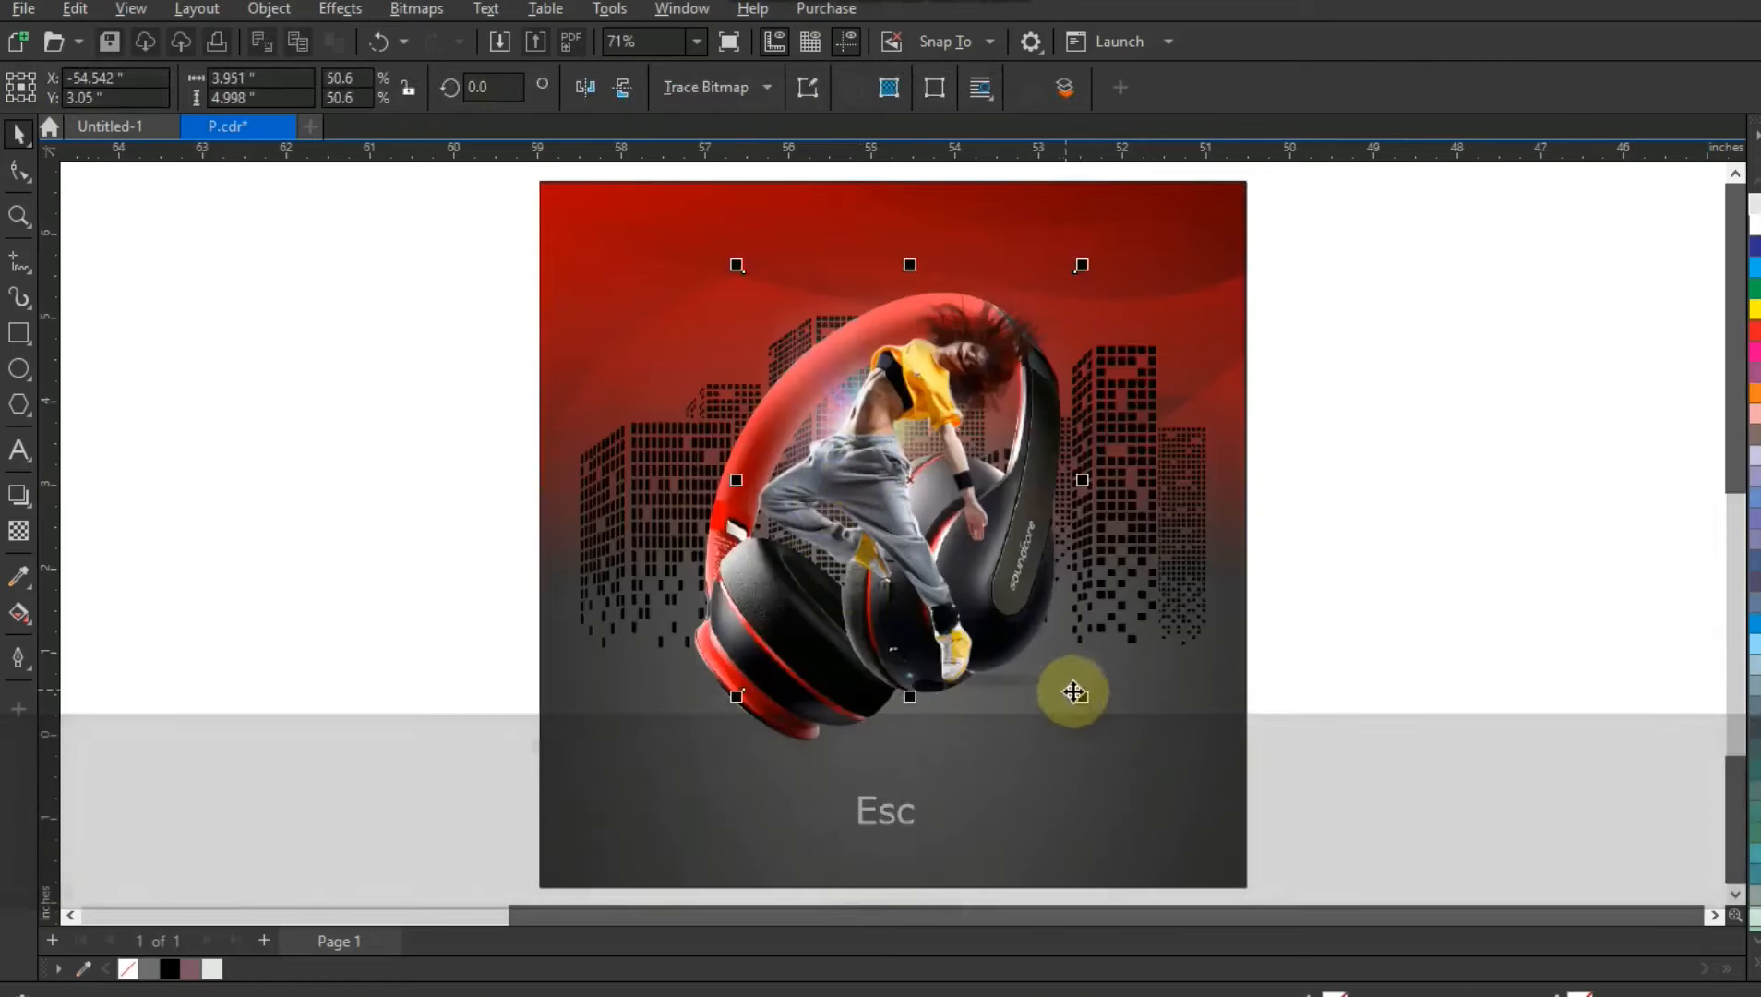
{"action": "left_click_drag", "start_coordinate": [1085, 698], "coordinate": [1119, 771]}
{"action": "left_click_drag", "start_coordinate": [915, 556], "coordinate": [996, 504]}
{"action": "left_click_drag", "start_coordinate": [1198, 690], "coordinate": [1210, 704]}
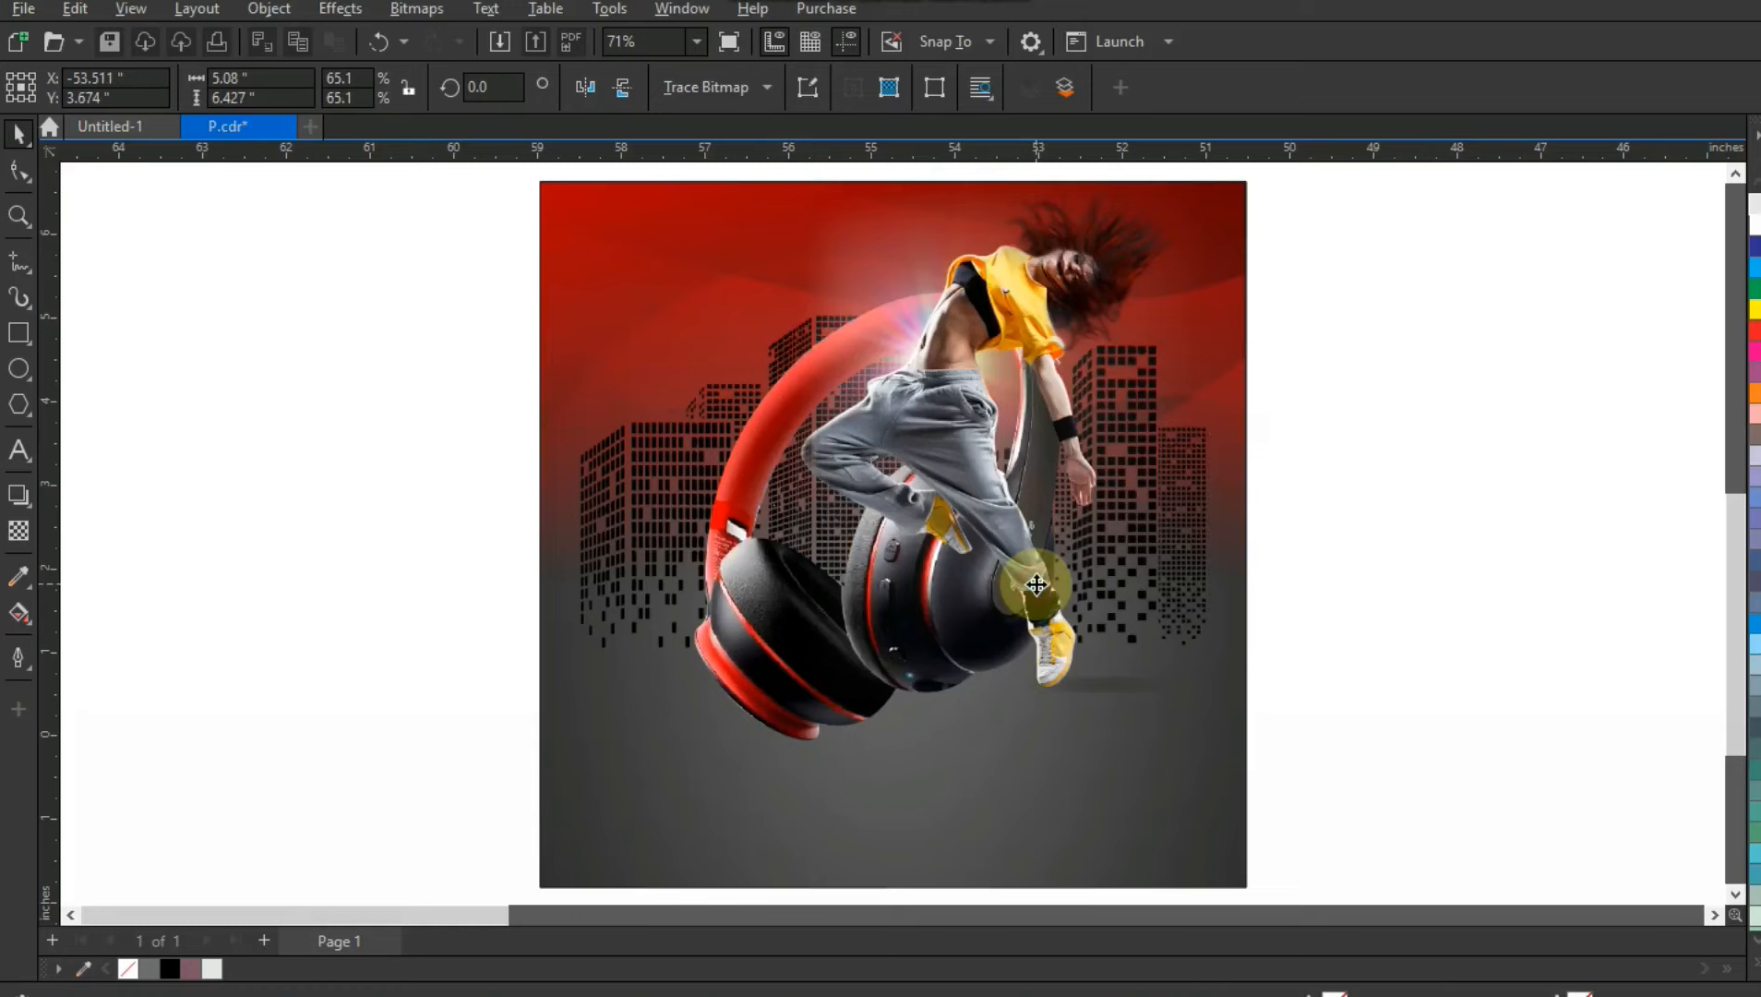
{"action": "left_click_drag", "start_coordinate": [1034, 583], "coordinate": [1018, 559]}
Move the dancer and headphones together slightly lower on the background.
{"action": "left_click", "coordinate": [735, 661], "text": "shift"}
{"action": "left_click_drag", "start_coordinate": [736, 660], "coordinate": [730, 671]}
{"action": "left_click", "coordinate": [1357, 664]}
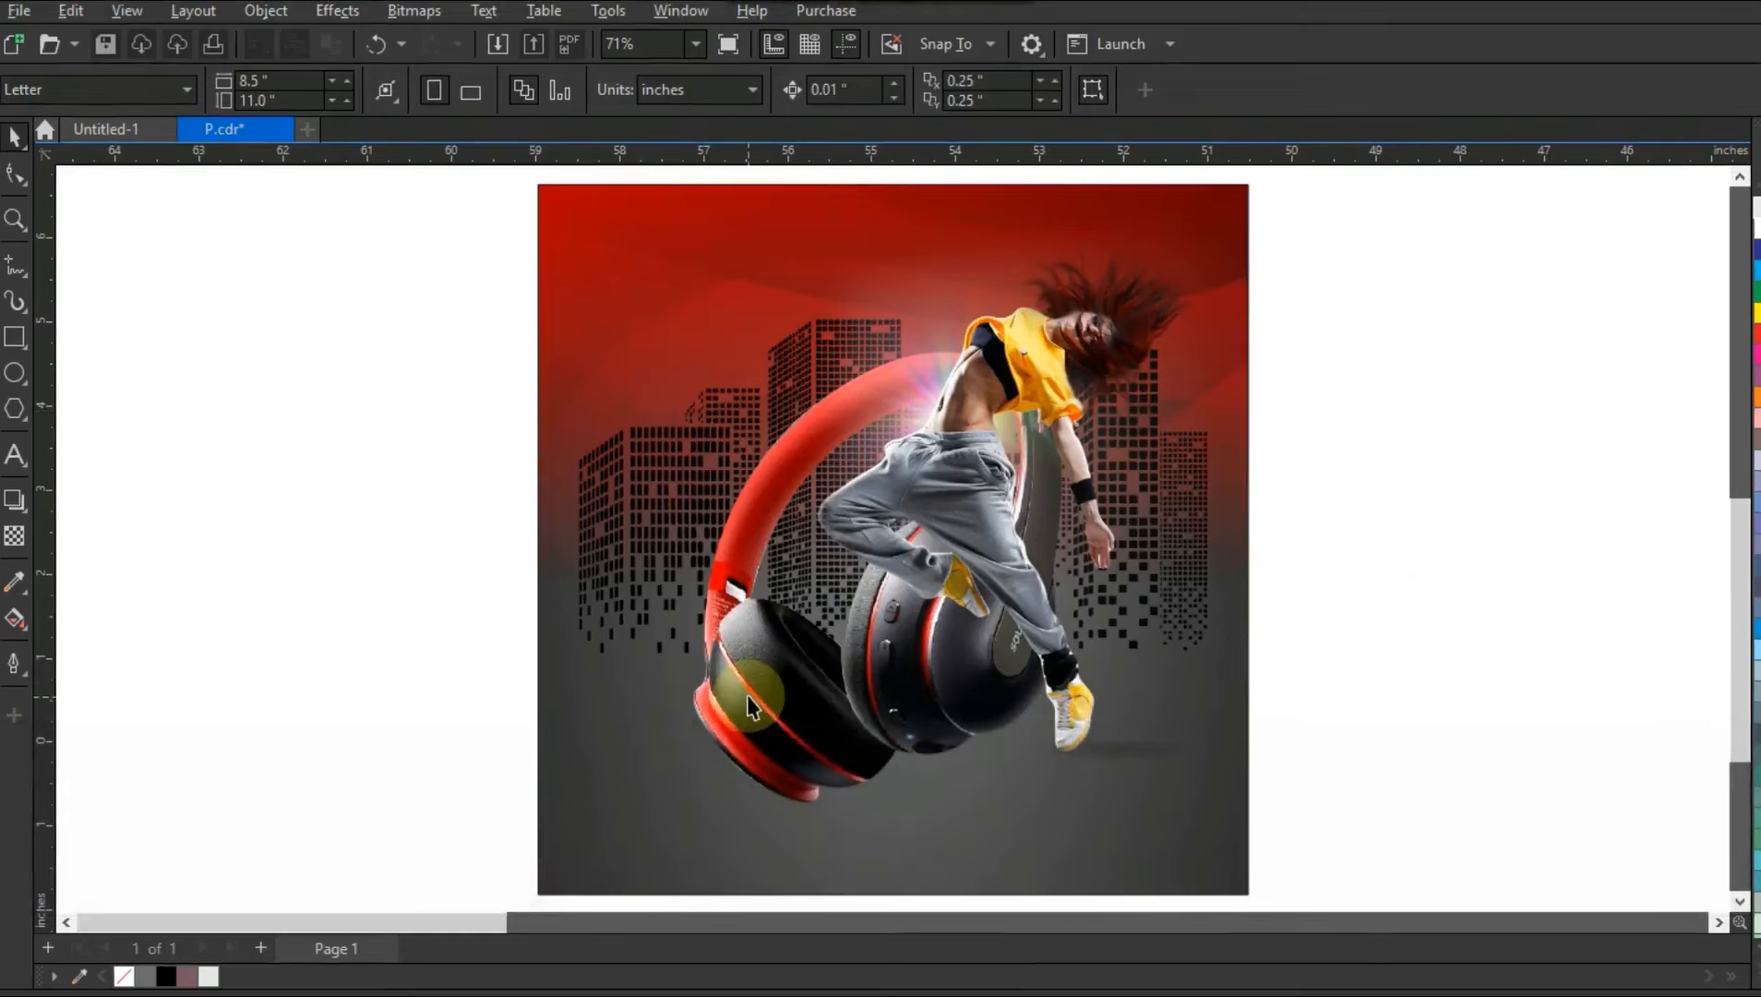
Bring the clipped headphones to the front so that they overlap the dancer.
{"action": "left_click", "coordinate": [752, 706]}
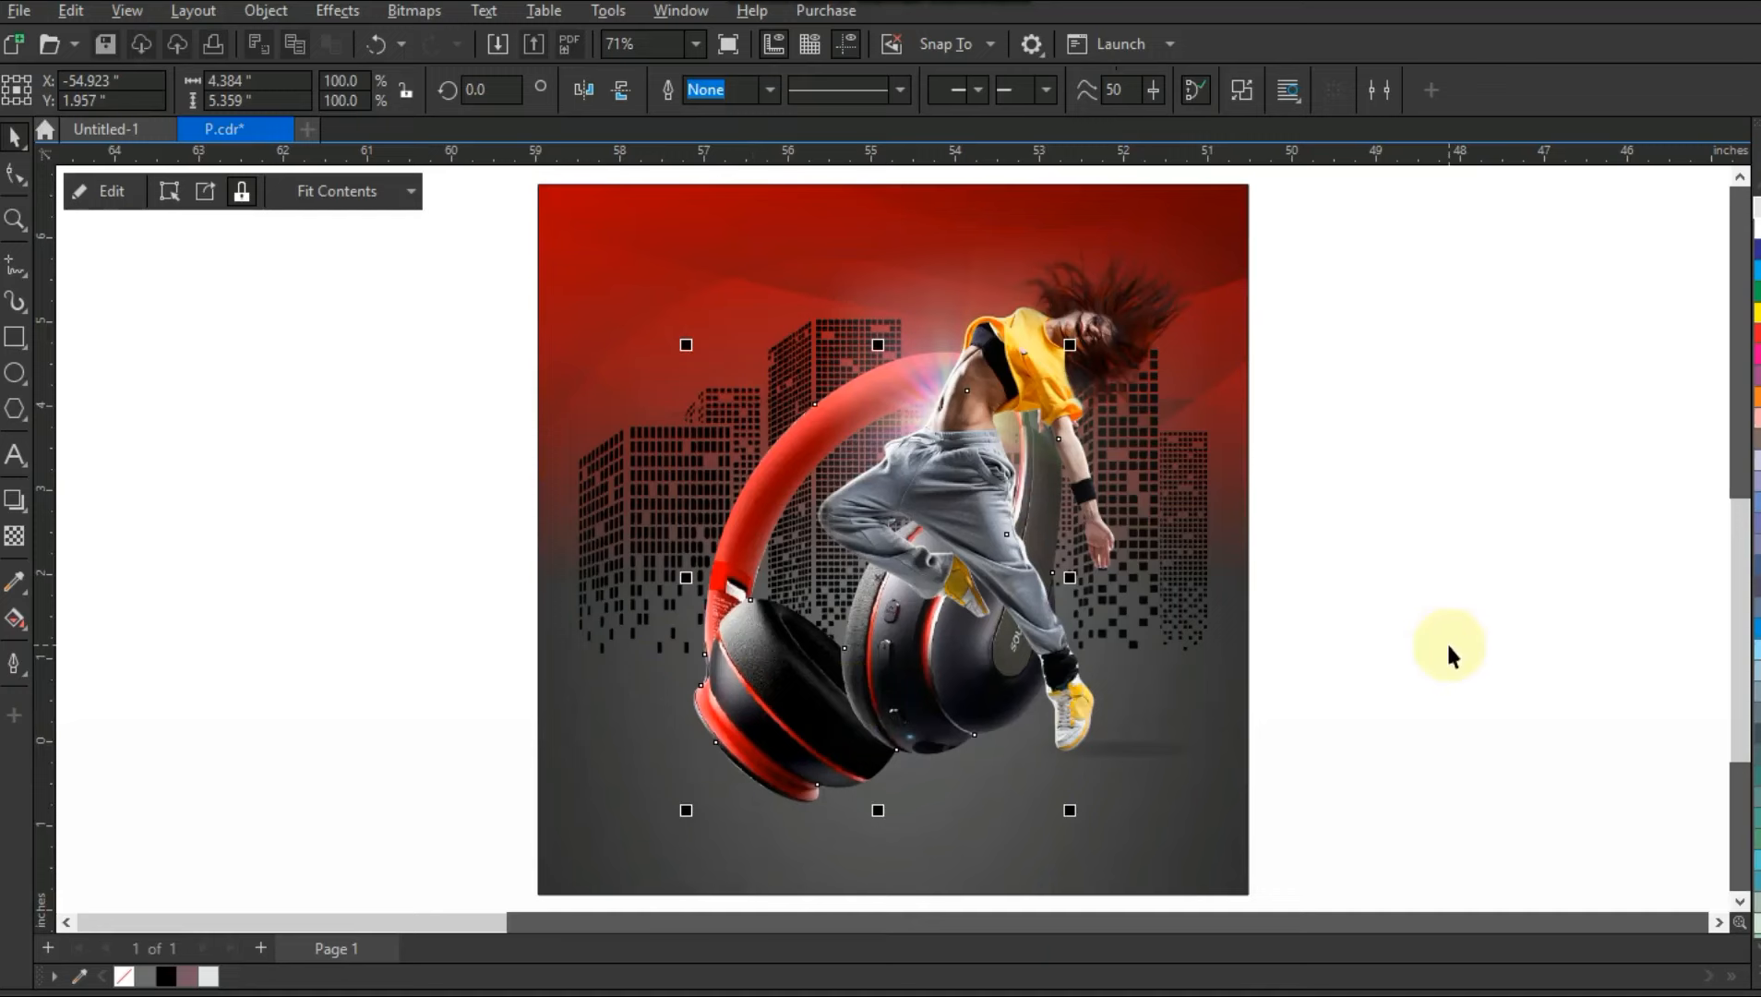
{"action": "key", "text": "shift"}
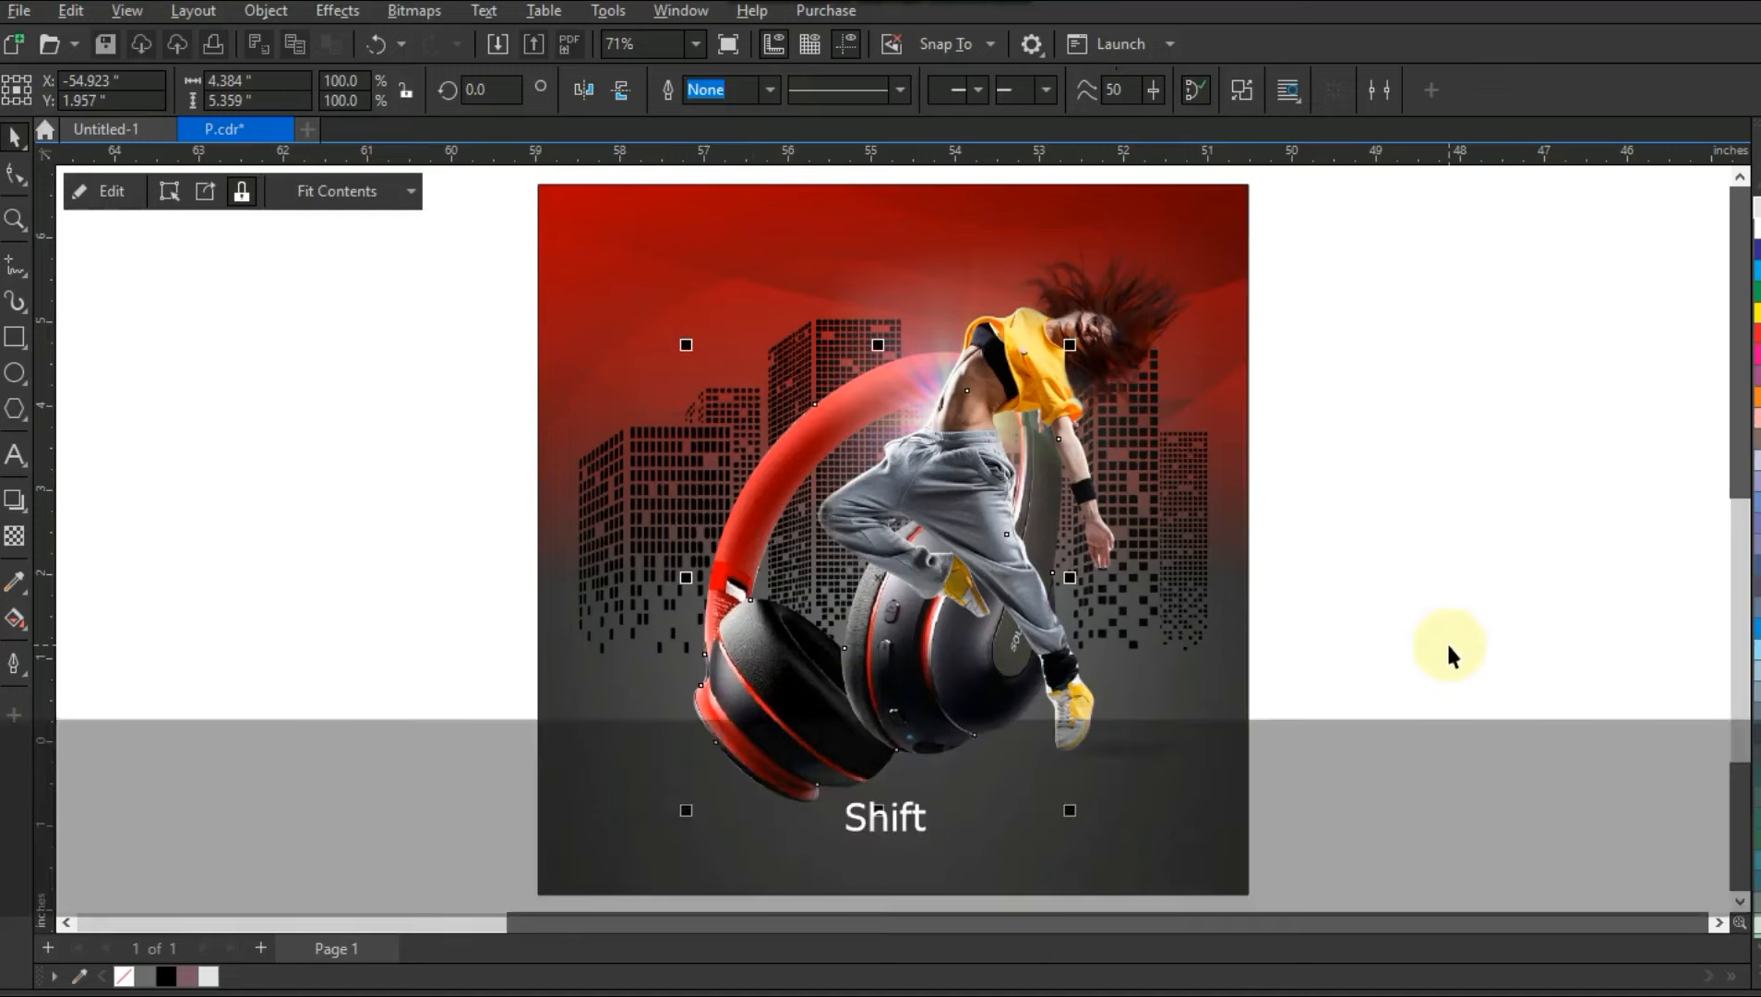
{"action": "key", "text": "shift+Page_Up"}
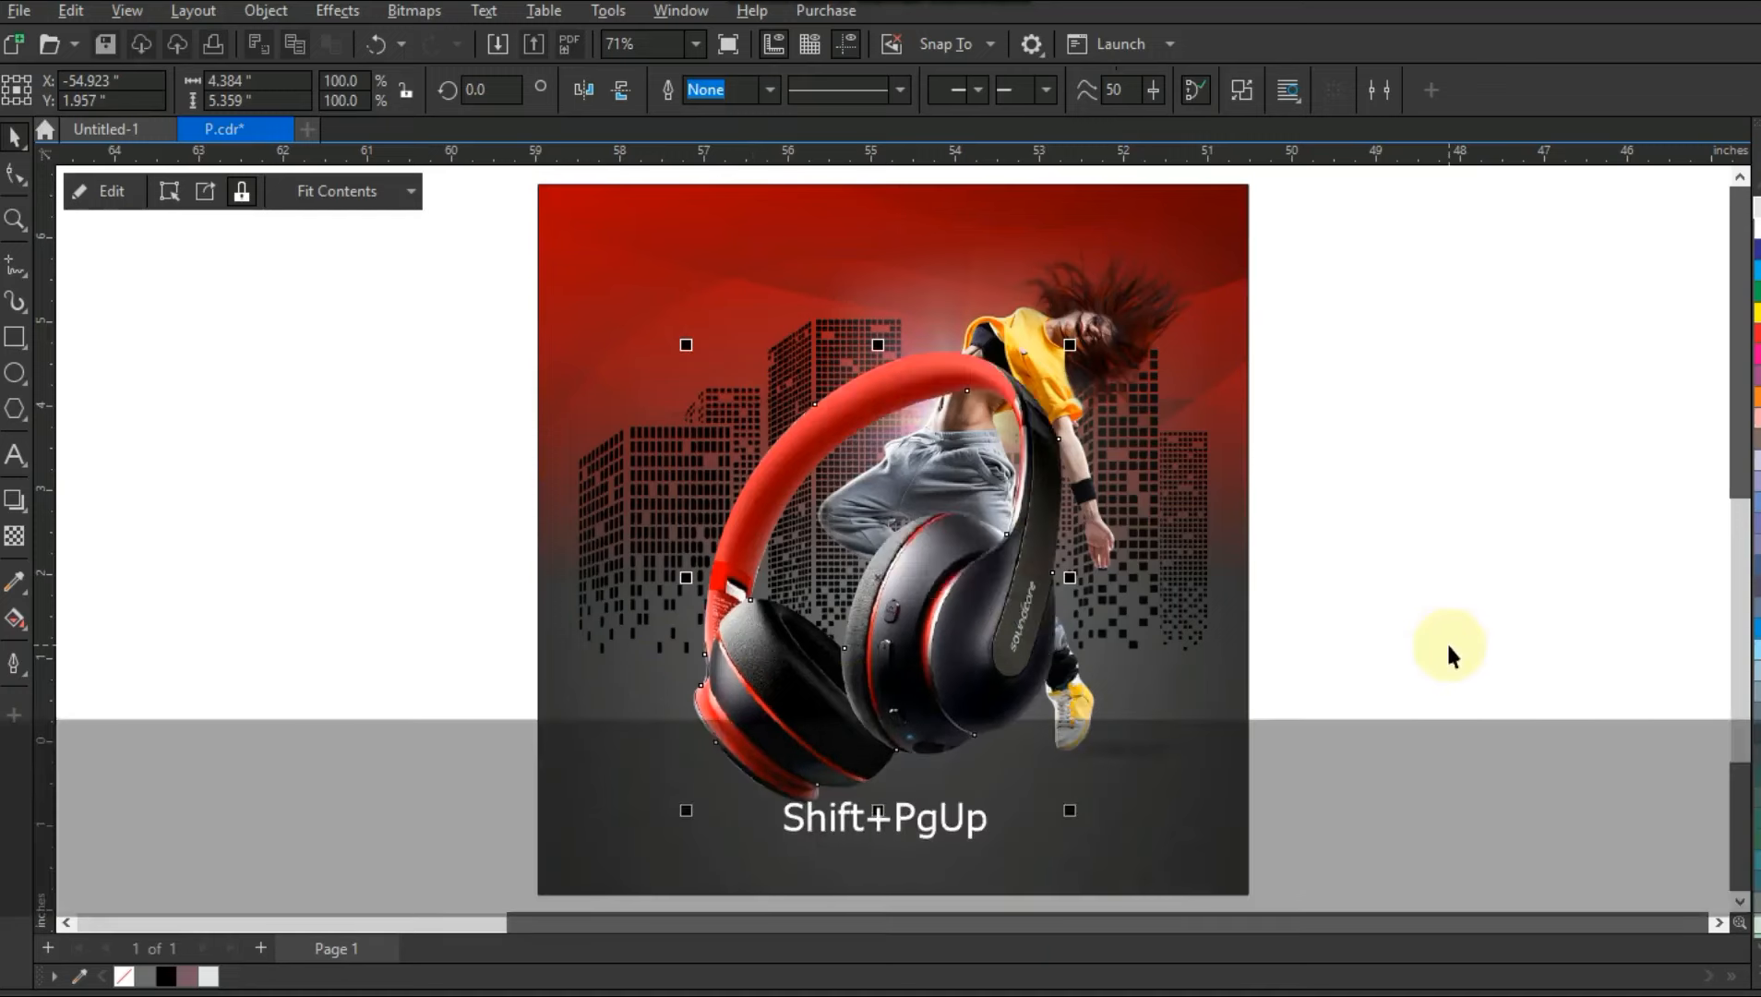
{"action": "left_click", "coordinate": [1376, 639]}
Draw a closed freehand polygon across the front ear cup and headband edge, and color its outline red.
{"action": "left_click", "coordinate": [15, 220]}
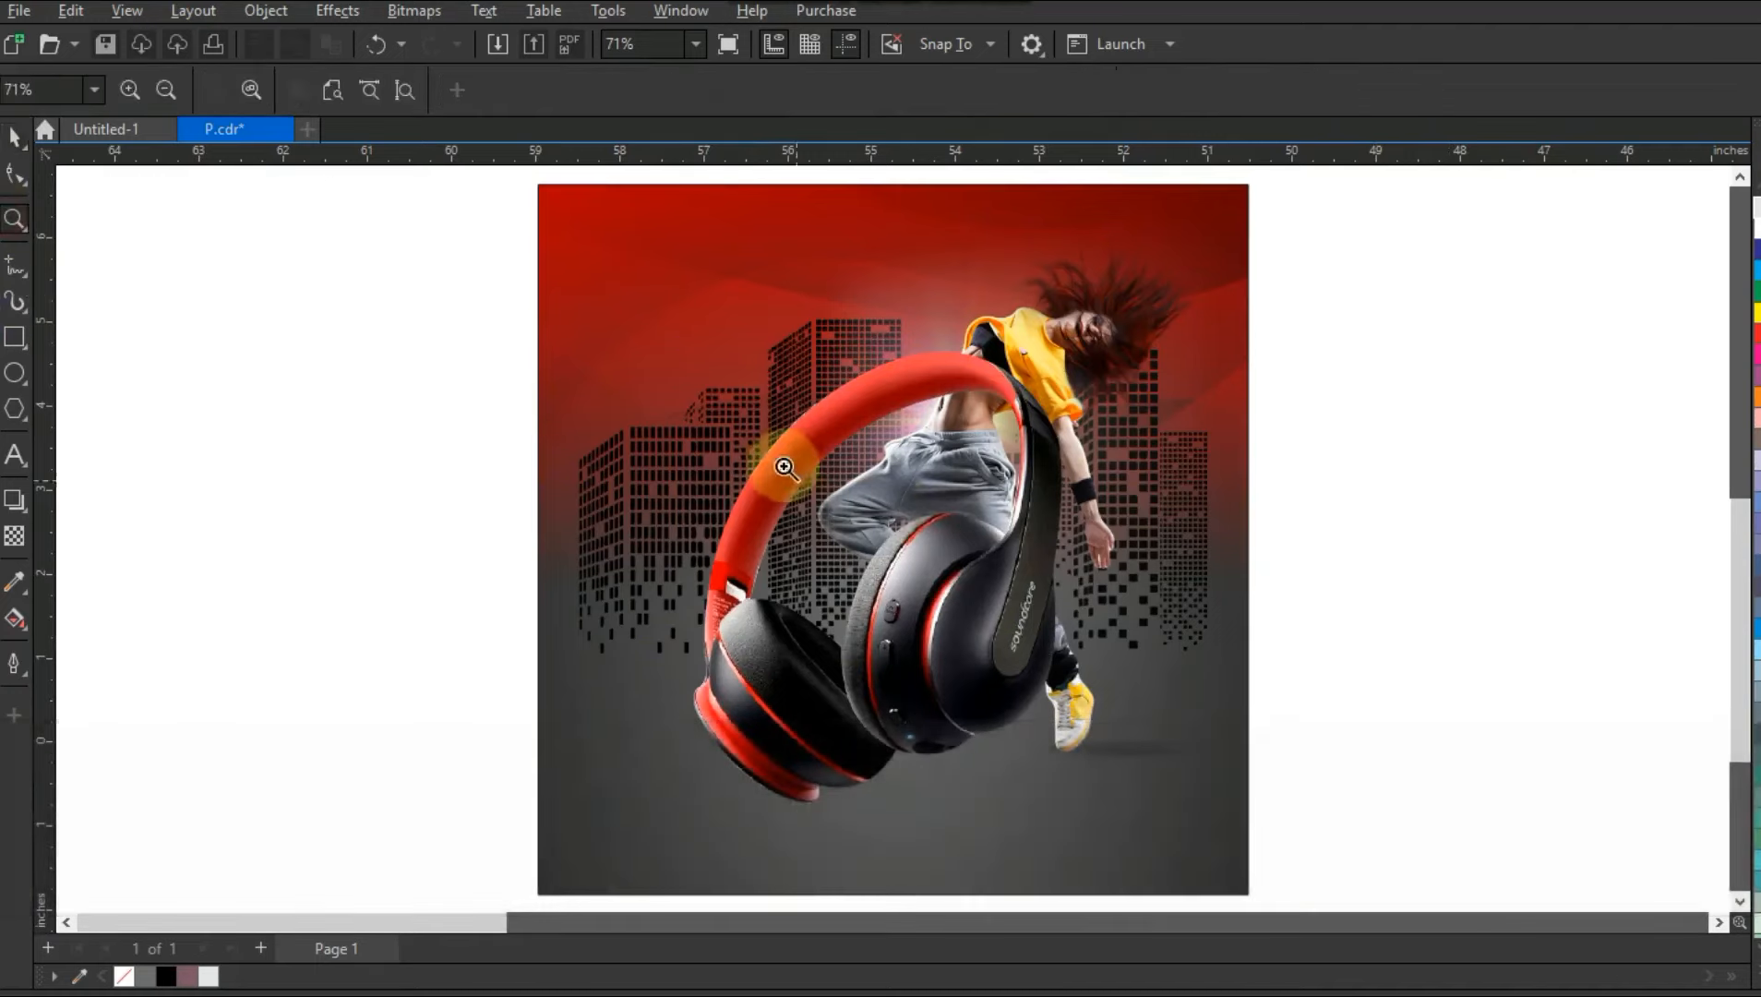
{"action": "left_click_drag", "start_coordinate": [775, 455], "coordinate": [1196, 786]}
{"action": "left_click", "coordinate": [15, 267]}
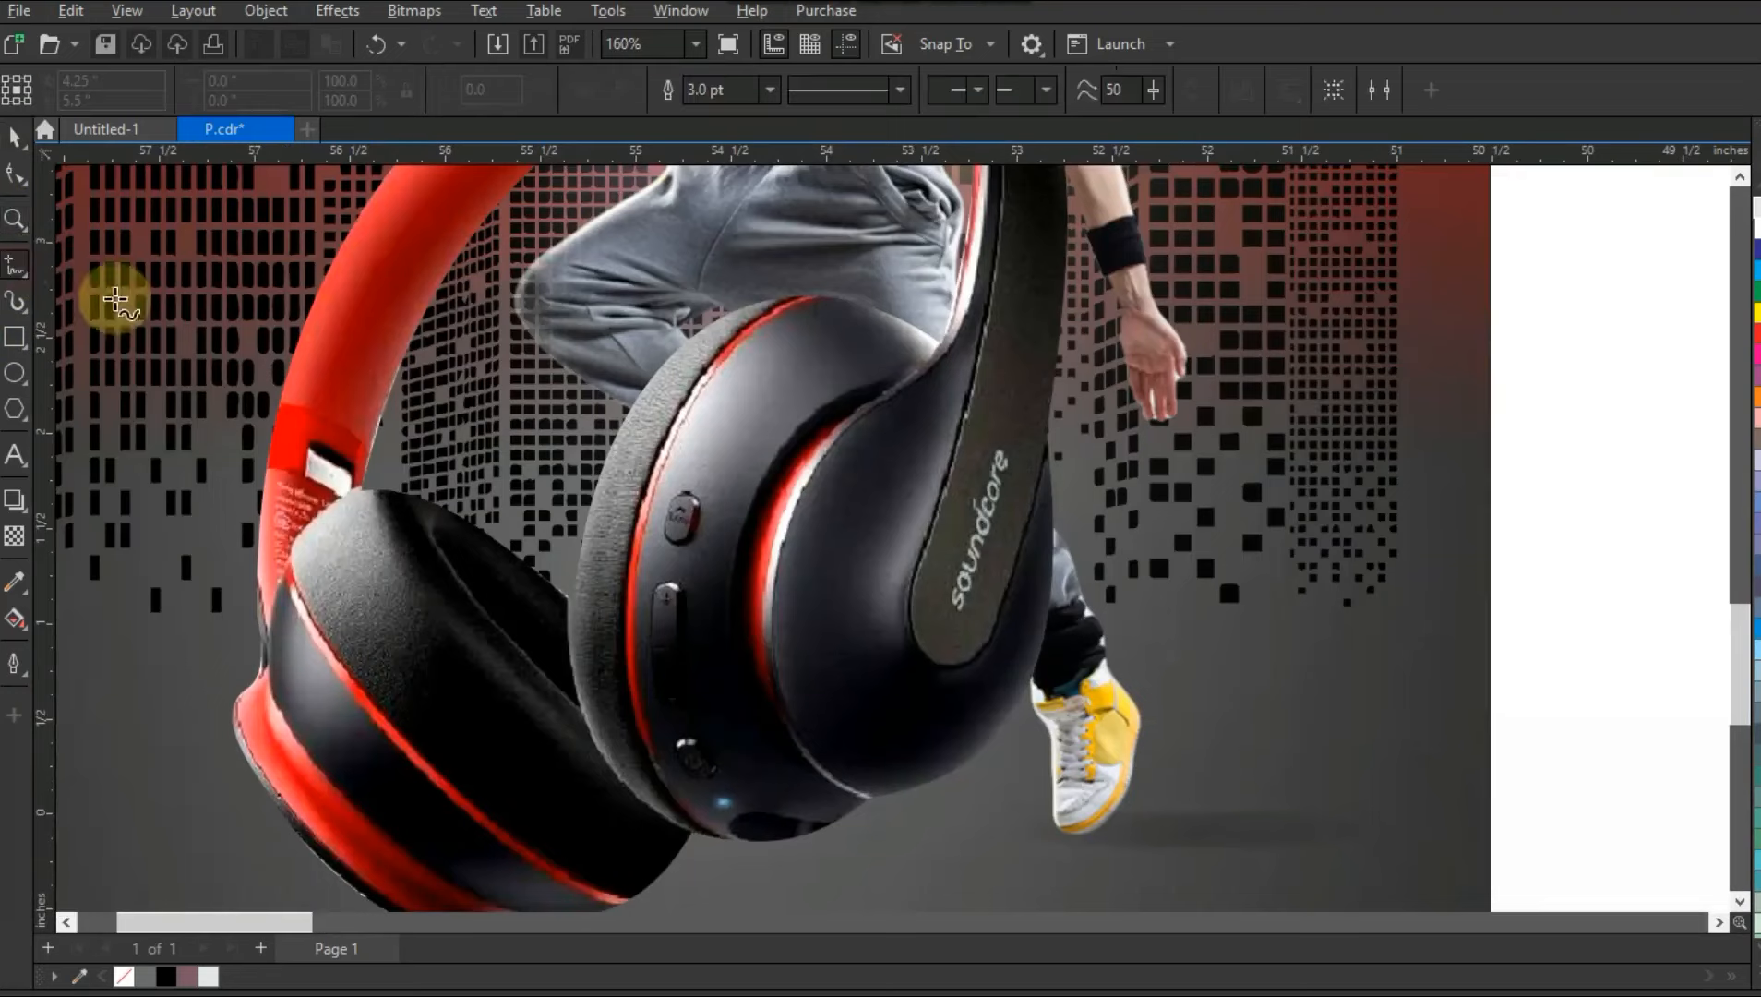
{"action": "left_click", "coordinate": [945, 343]}
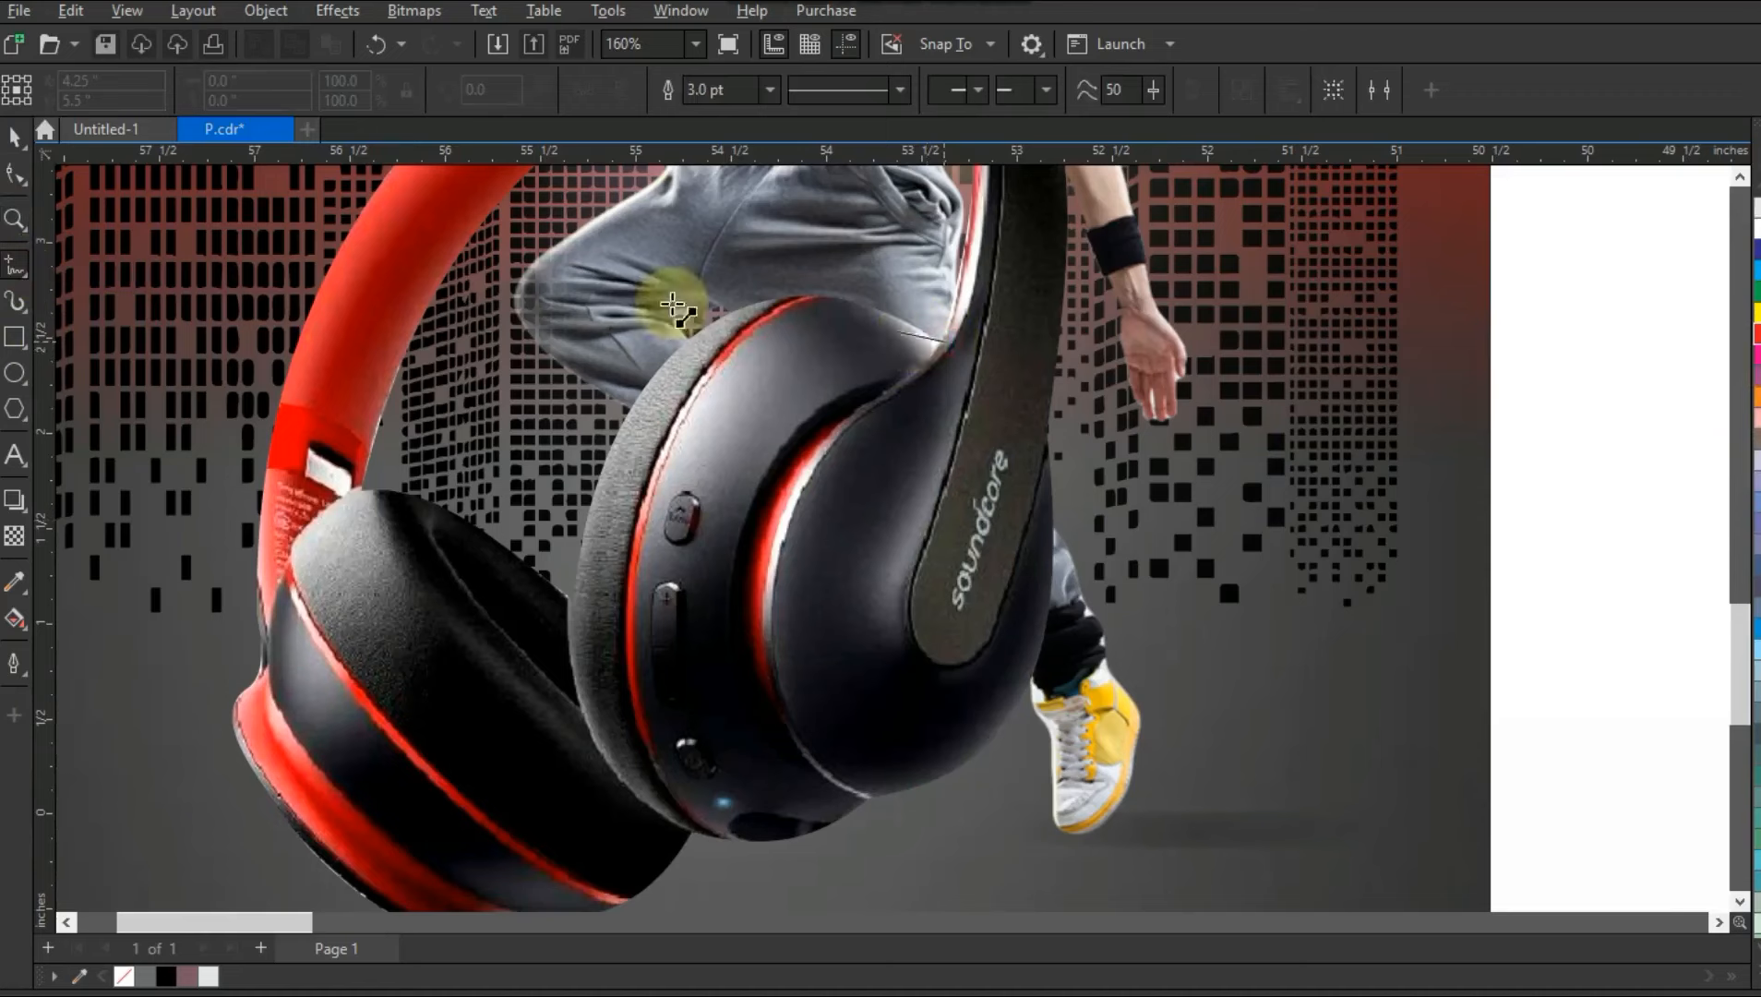
{"action": "double_click", "coordinate": [619, 441]}
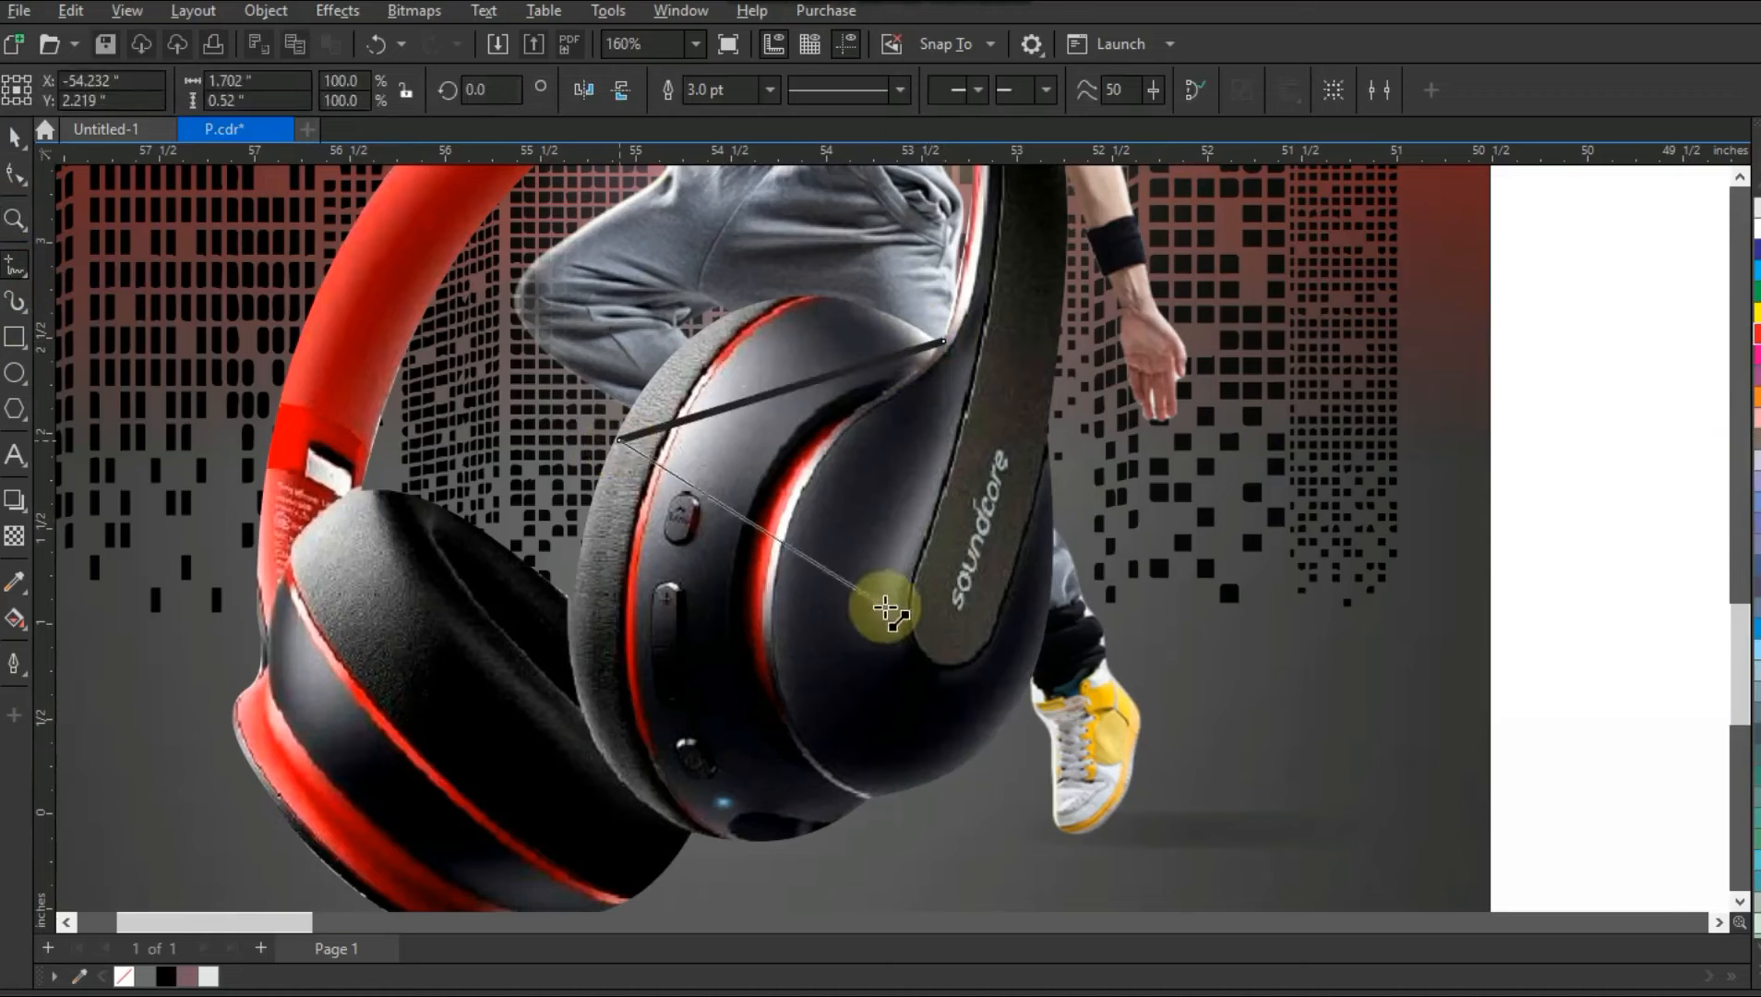
{"action": "double_click", "coordinate": [1017, 687]}
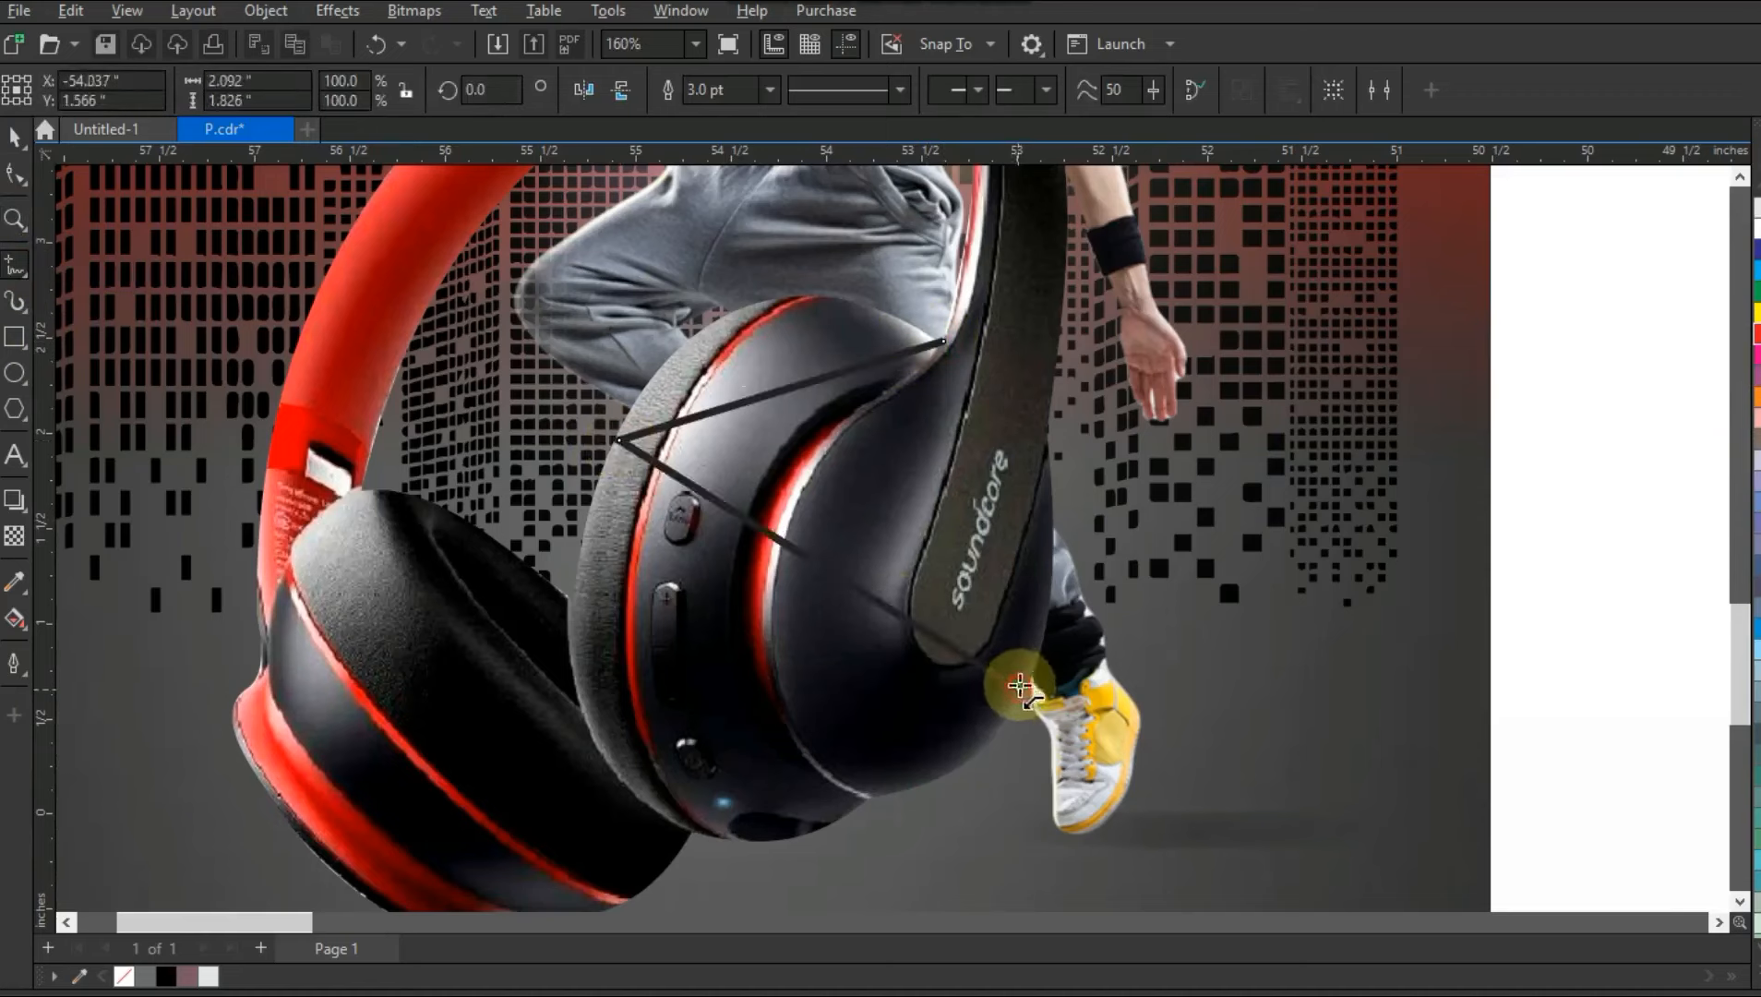
{"action": "double_click", "coordinate": [1055, 519]}
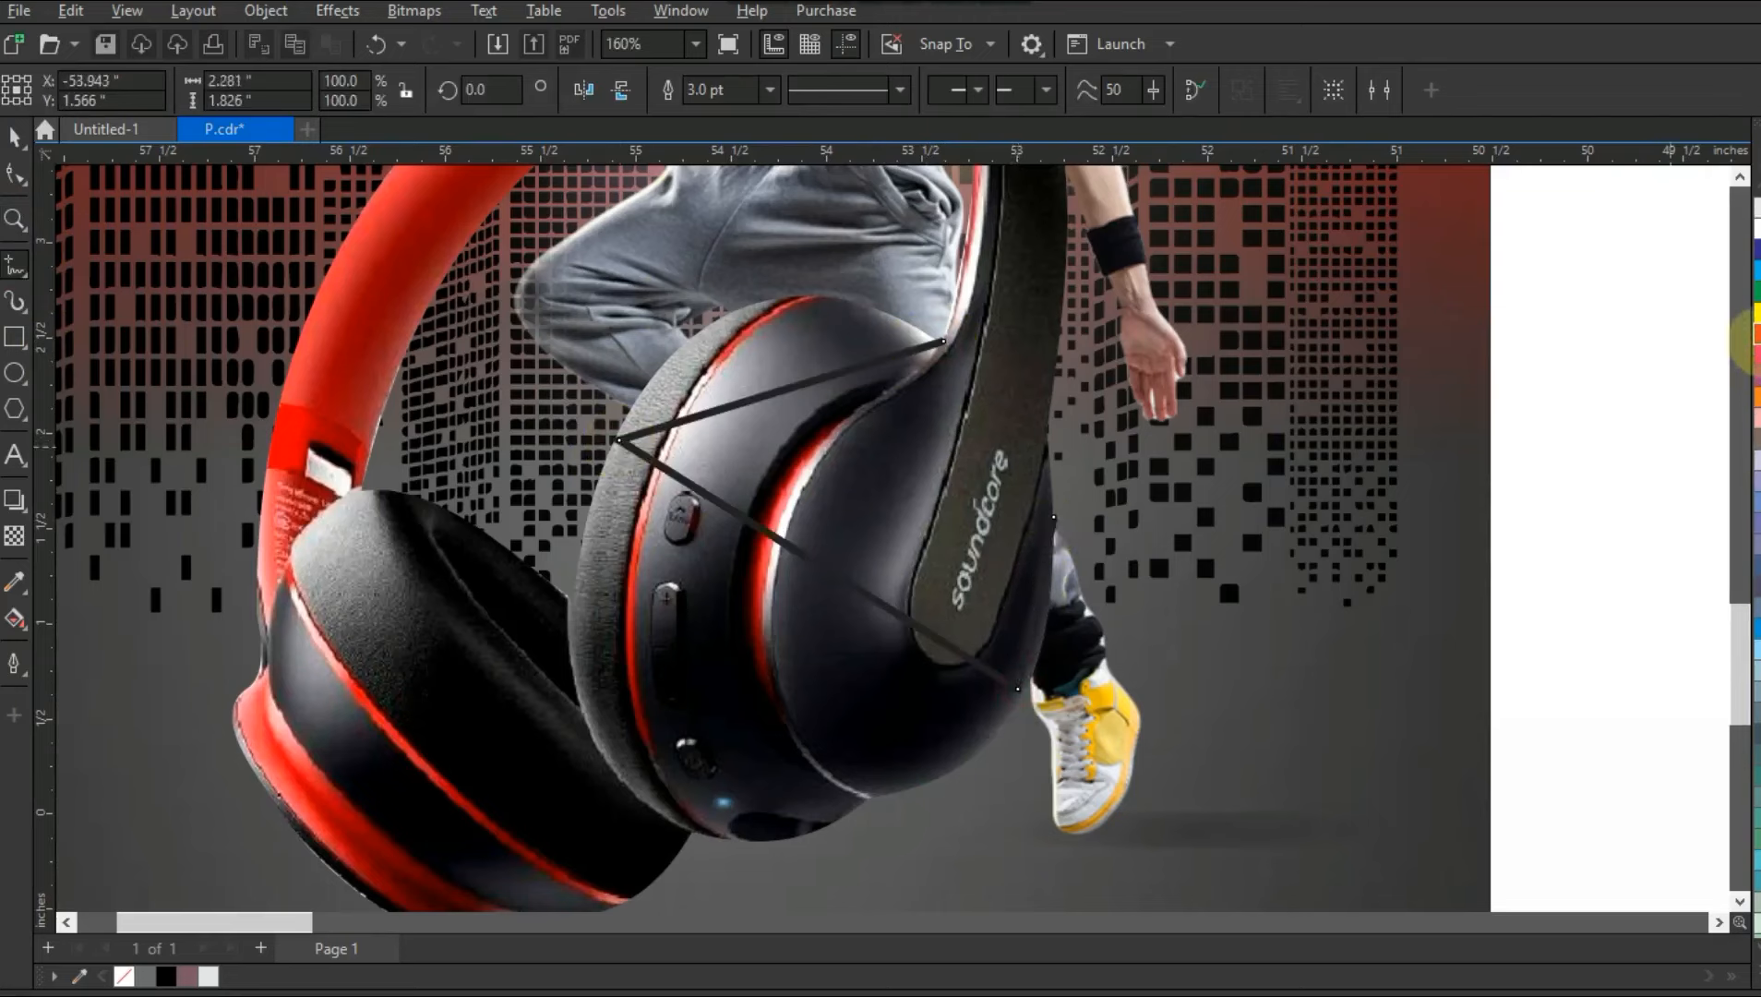
{"action": "right_click", "coordinate": [1753, 335]}
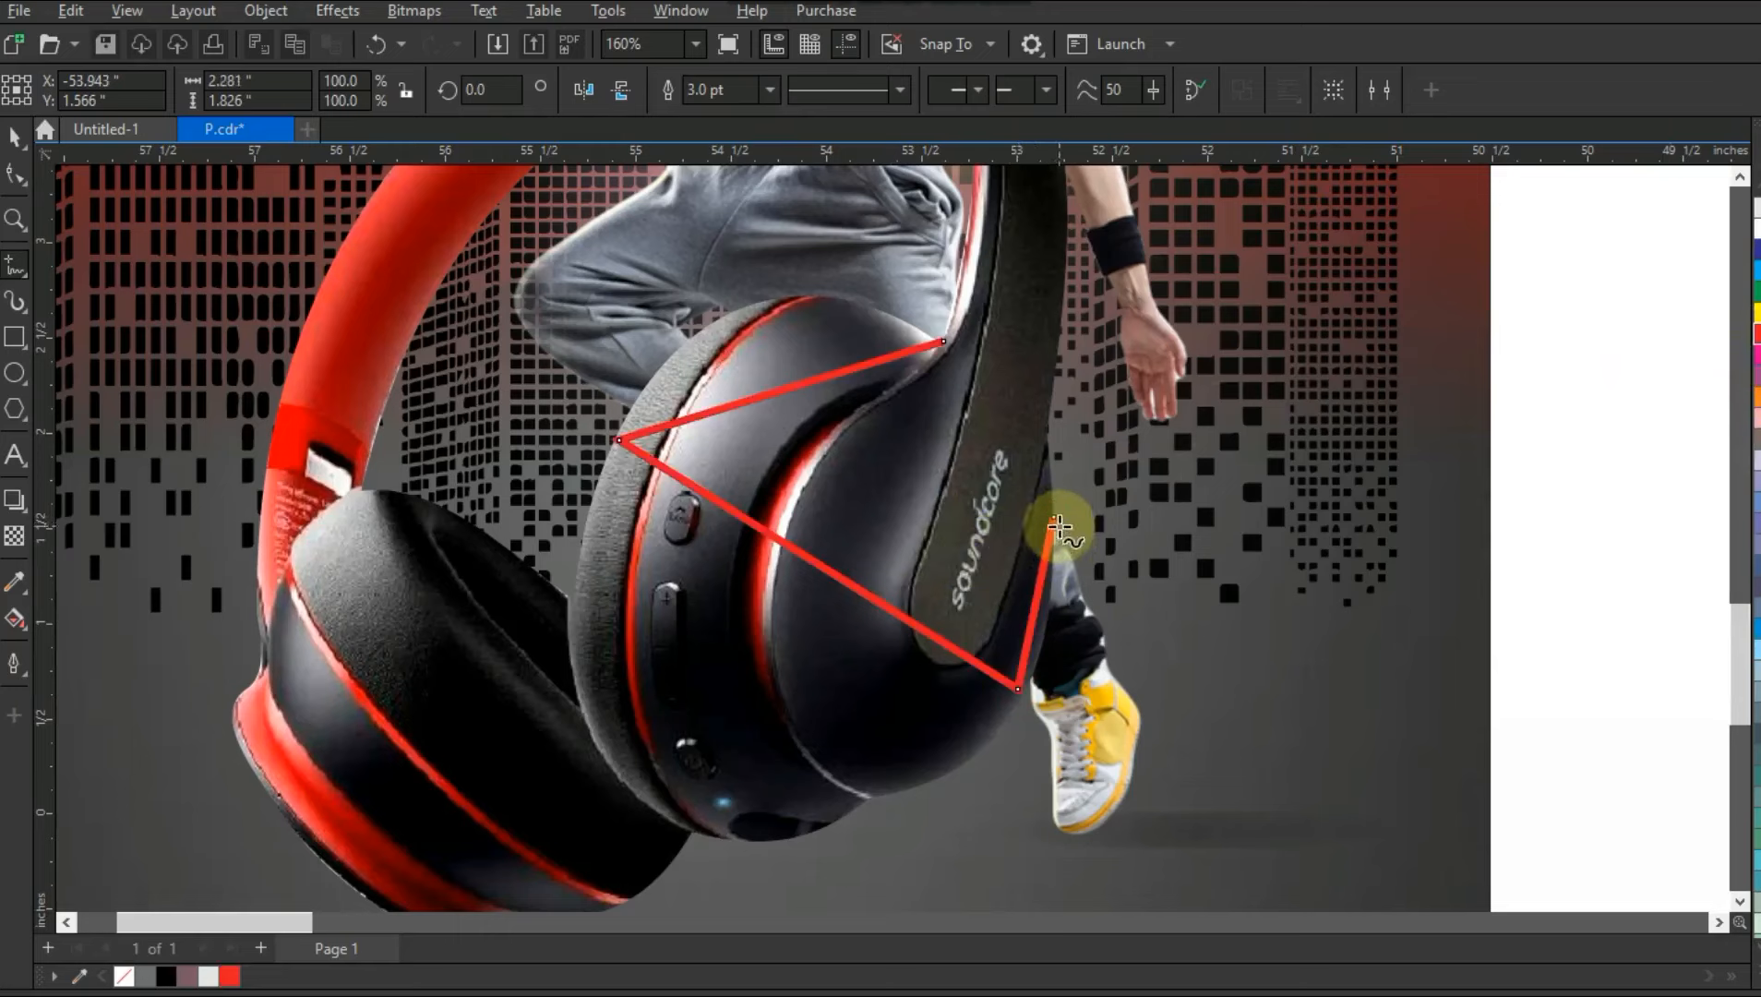
{"action": "left_click", "coordinate": [1052, 377]}
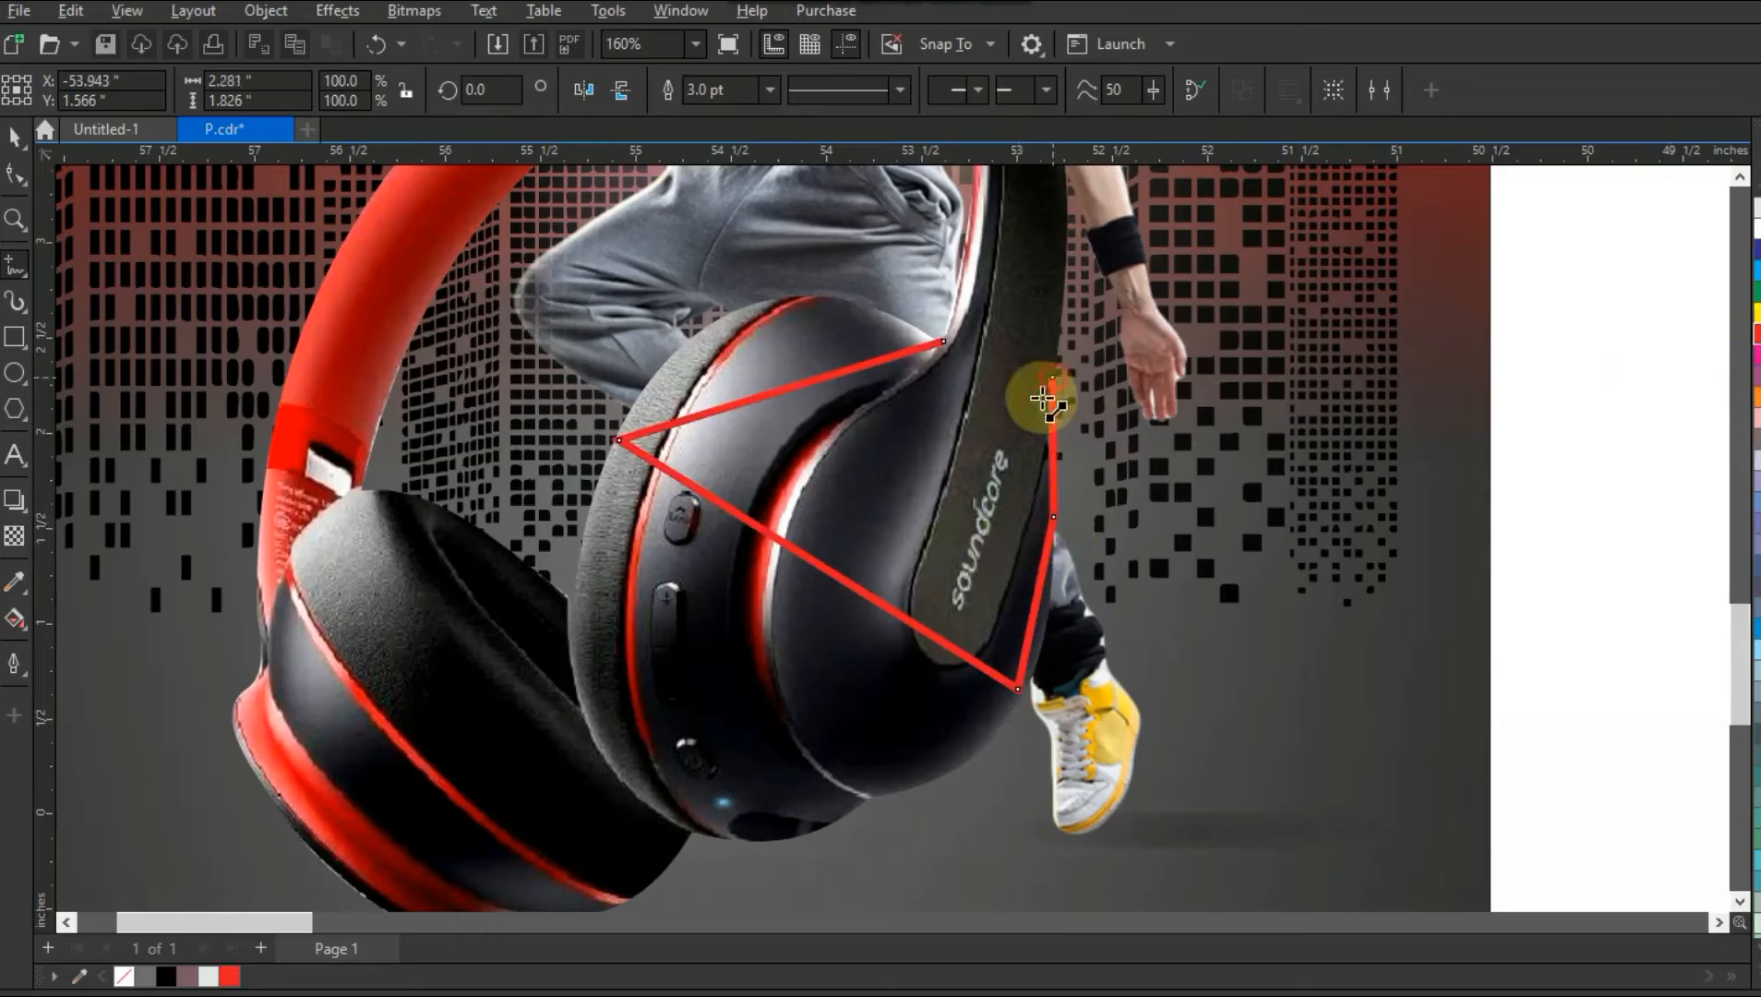
{"action": "left_click", "coordinate": [943, 342]}
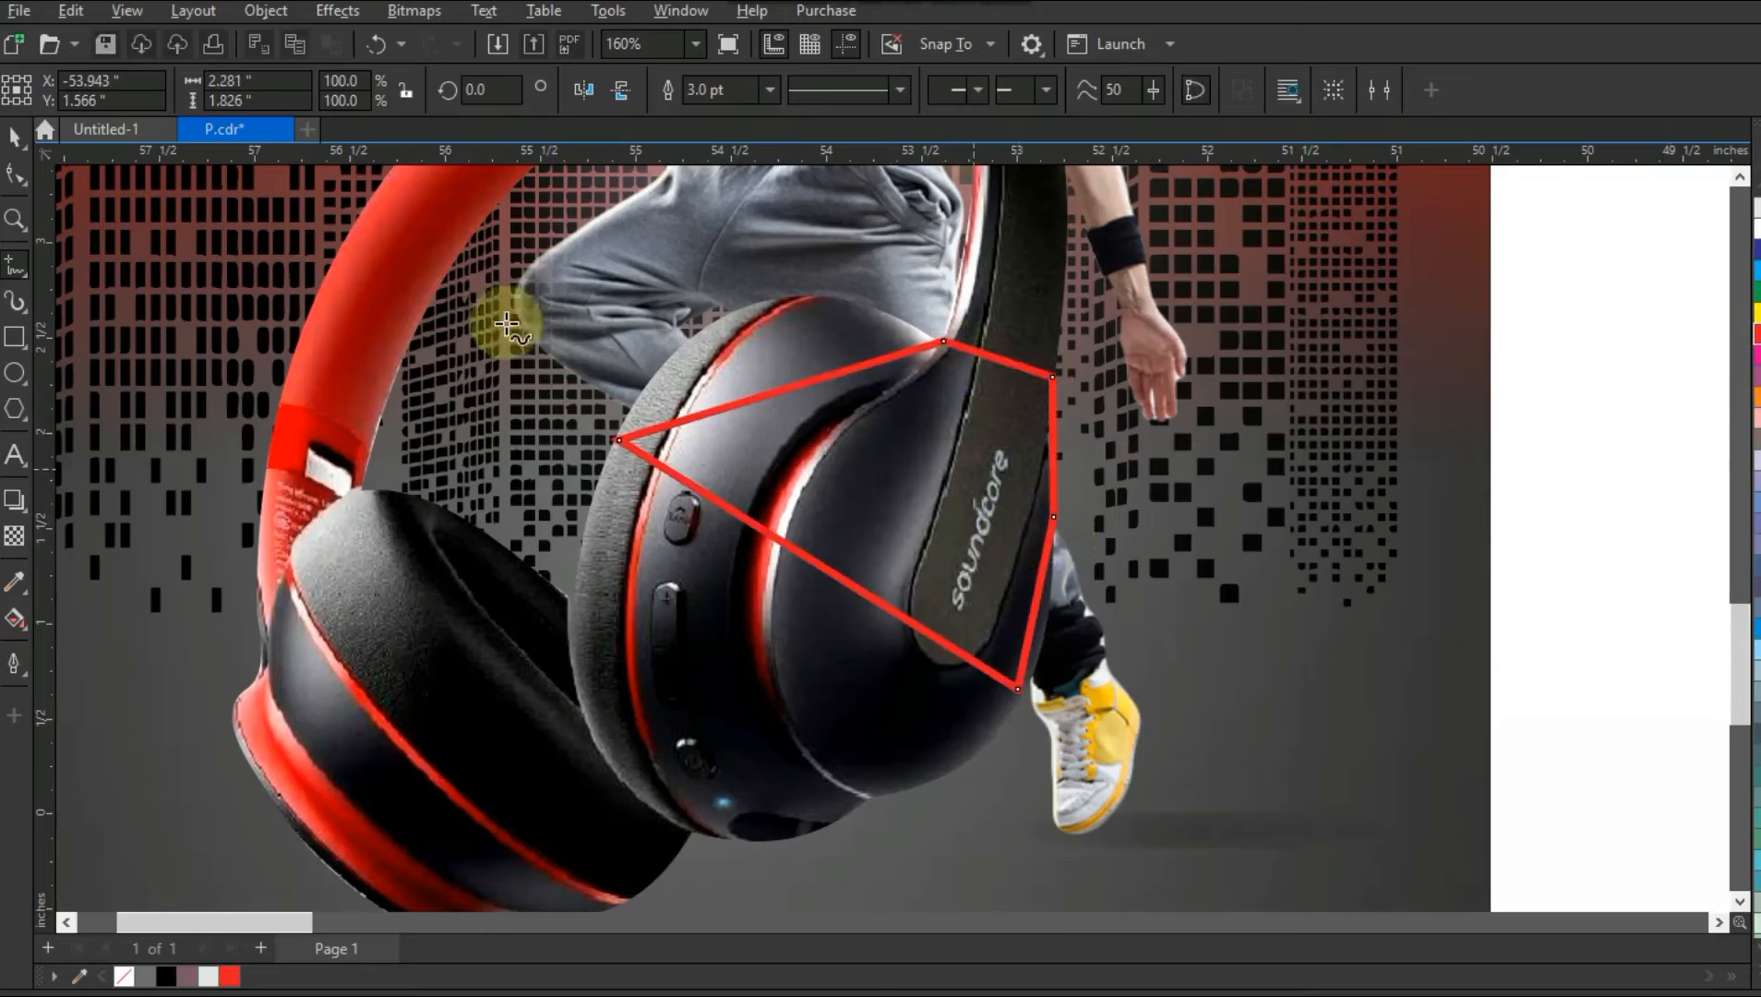
Convert the polygon's segments to curves and bend its upper edge along the rounded top of the front ear cup.
{"action": "left_click", "coordinate": [14, 175]}
{"action": "left_click_drag", "start_coordinate": [468, 342], "coordinate": [1173, 841]}
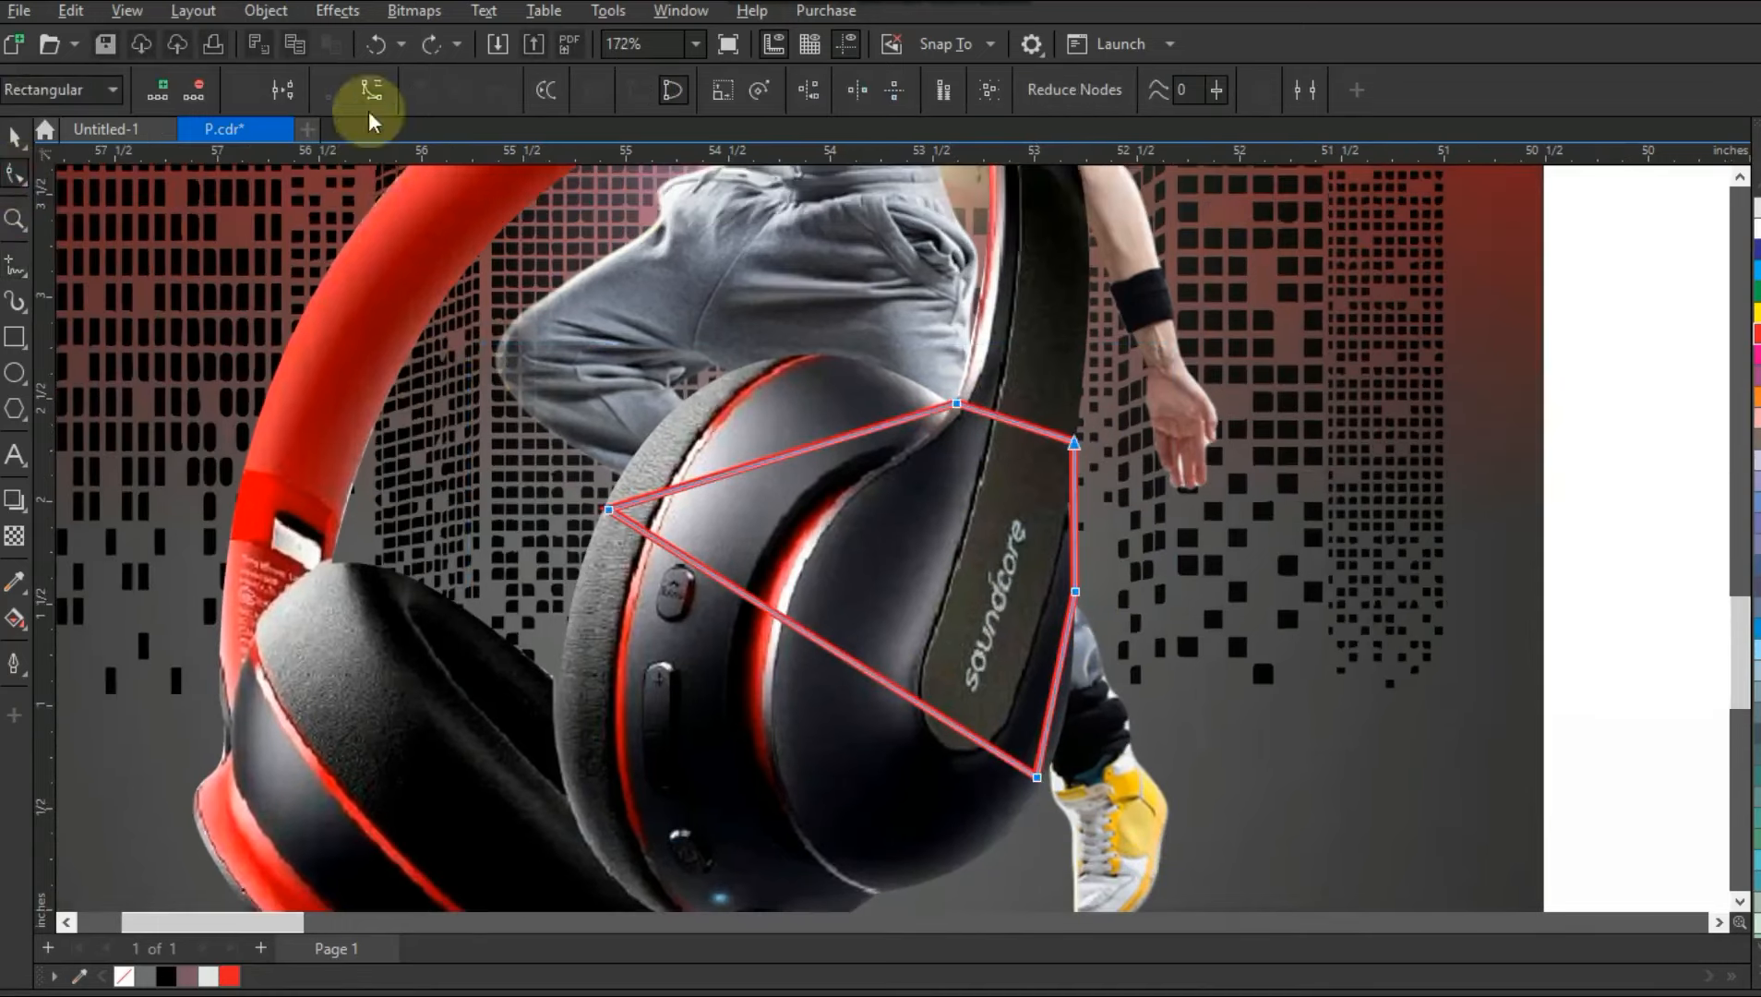
{"action": "left_click", "coordinate": [371, 90]}
{"action": "left_click", "coordinate": [738, 462]}
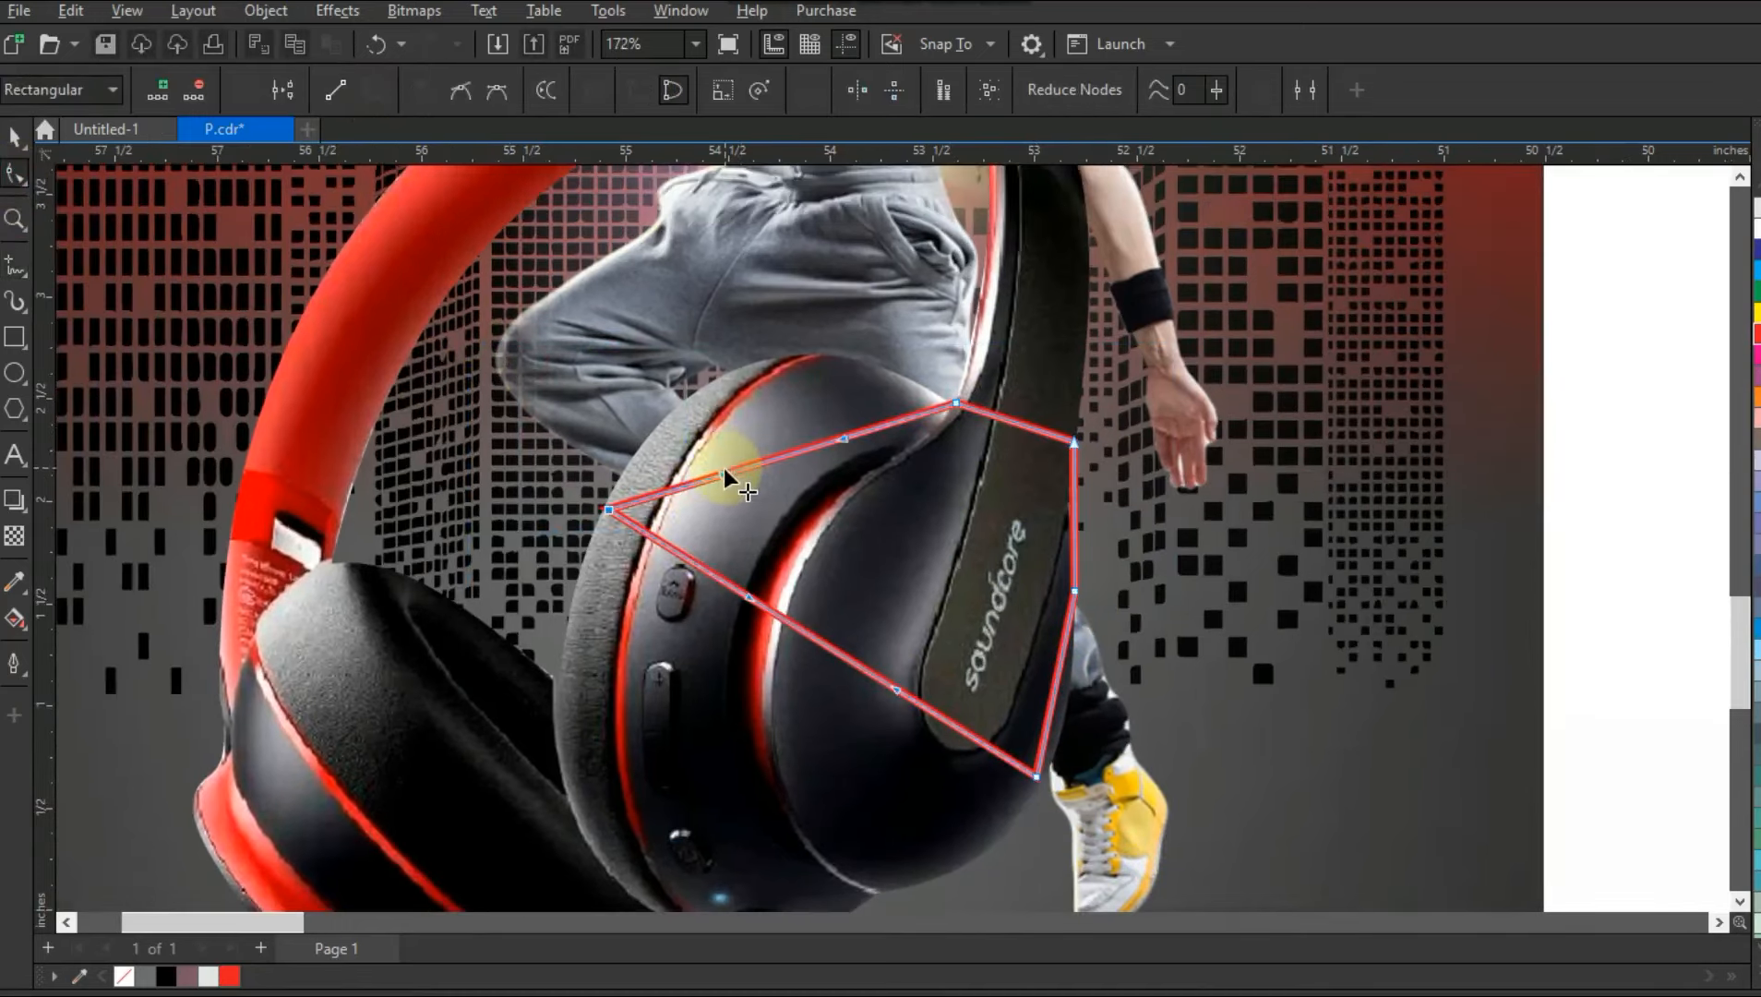
{"action": "left_click_drag", "start_coordinate": [724, 468], "coordinate": [666, 364]}
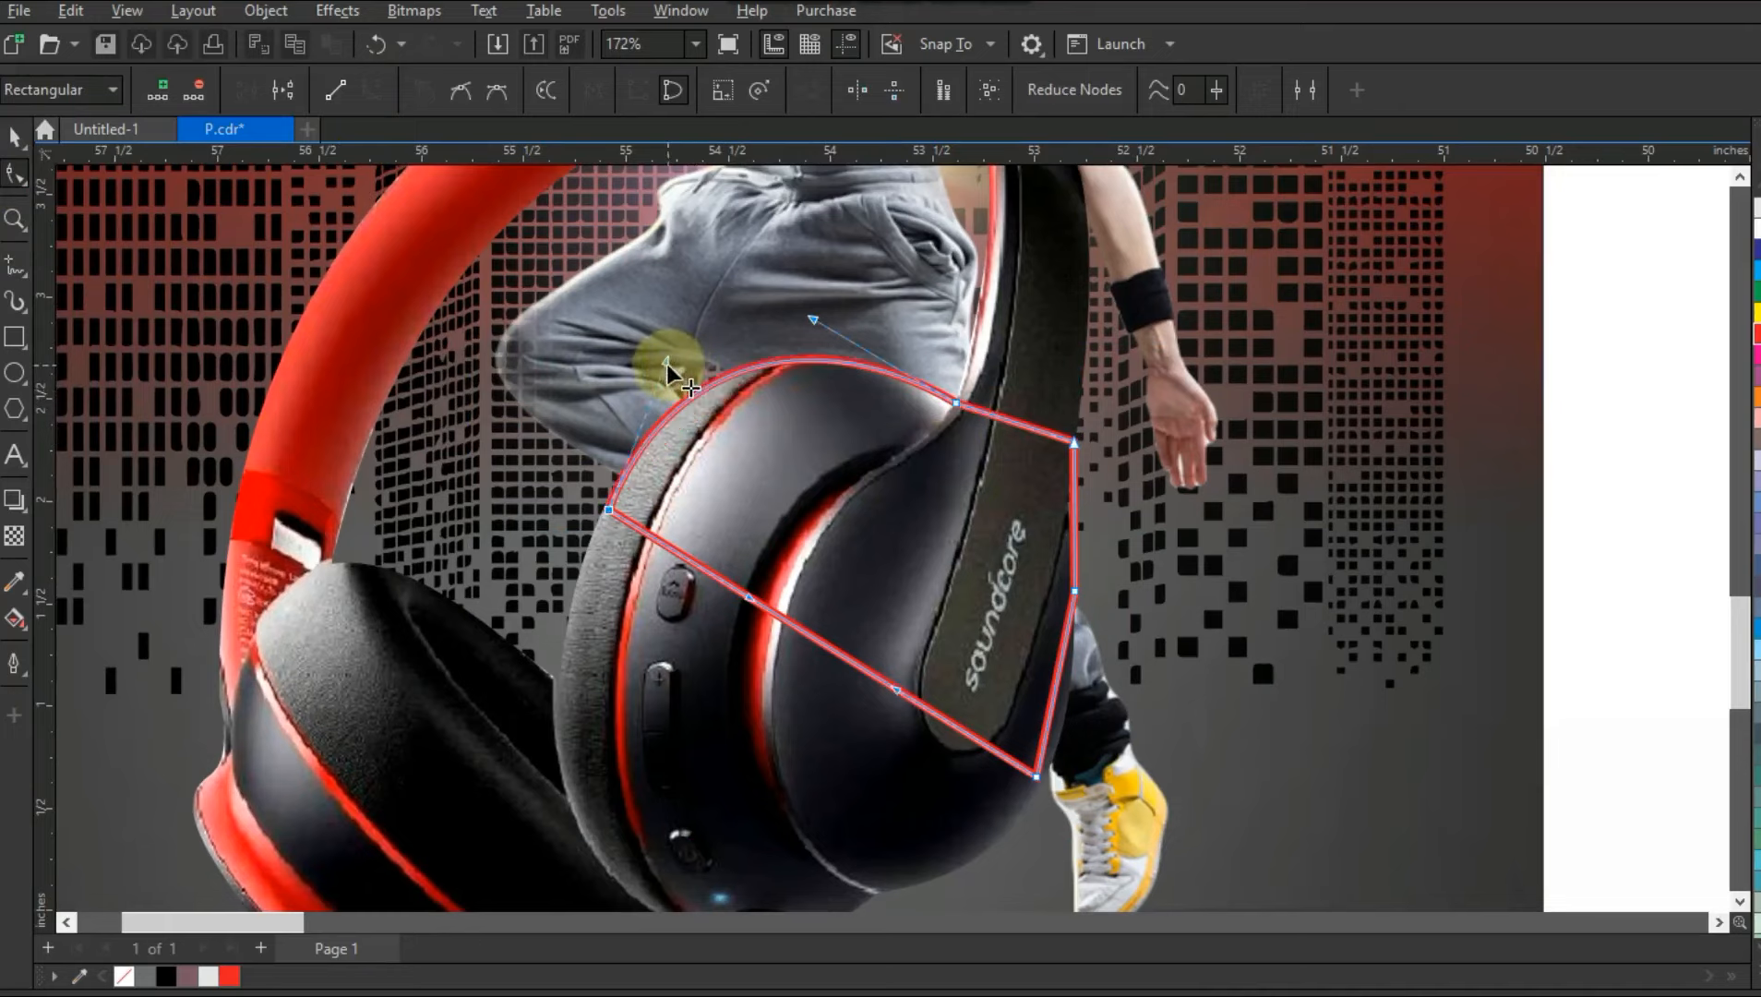
Adjust the outline's node where the ear cup meets the headband and refine the curve along the cup's top.
{"action": "left_click", "coordinate": [15, 219]}
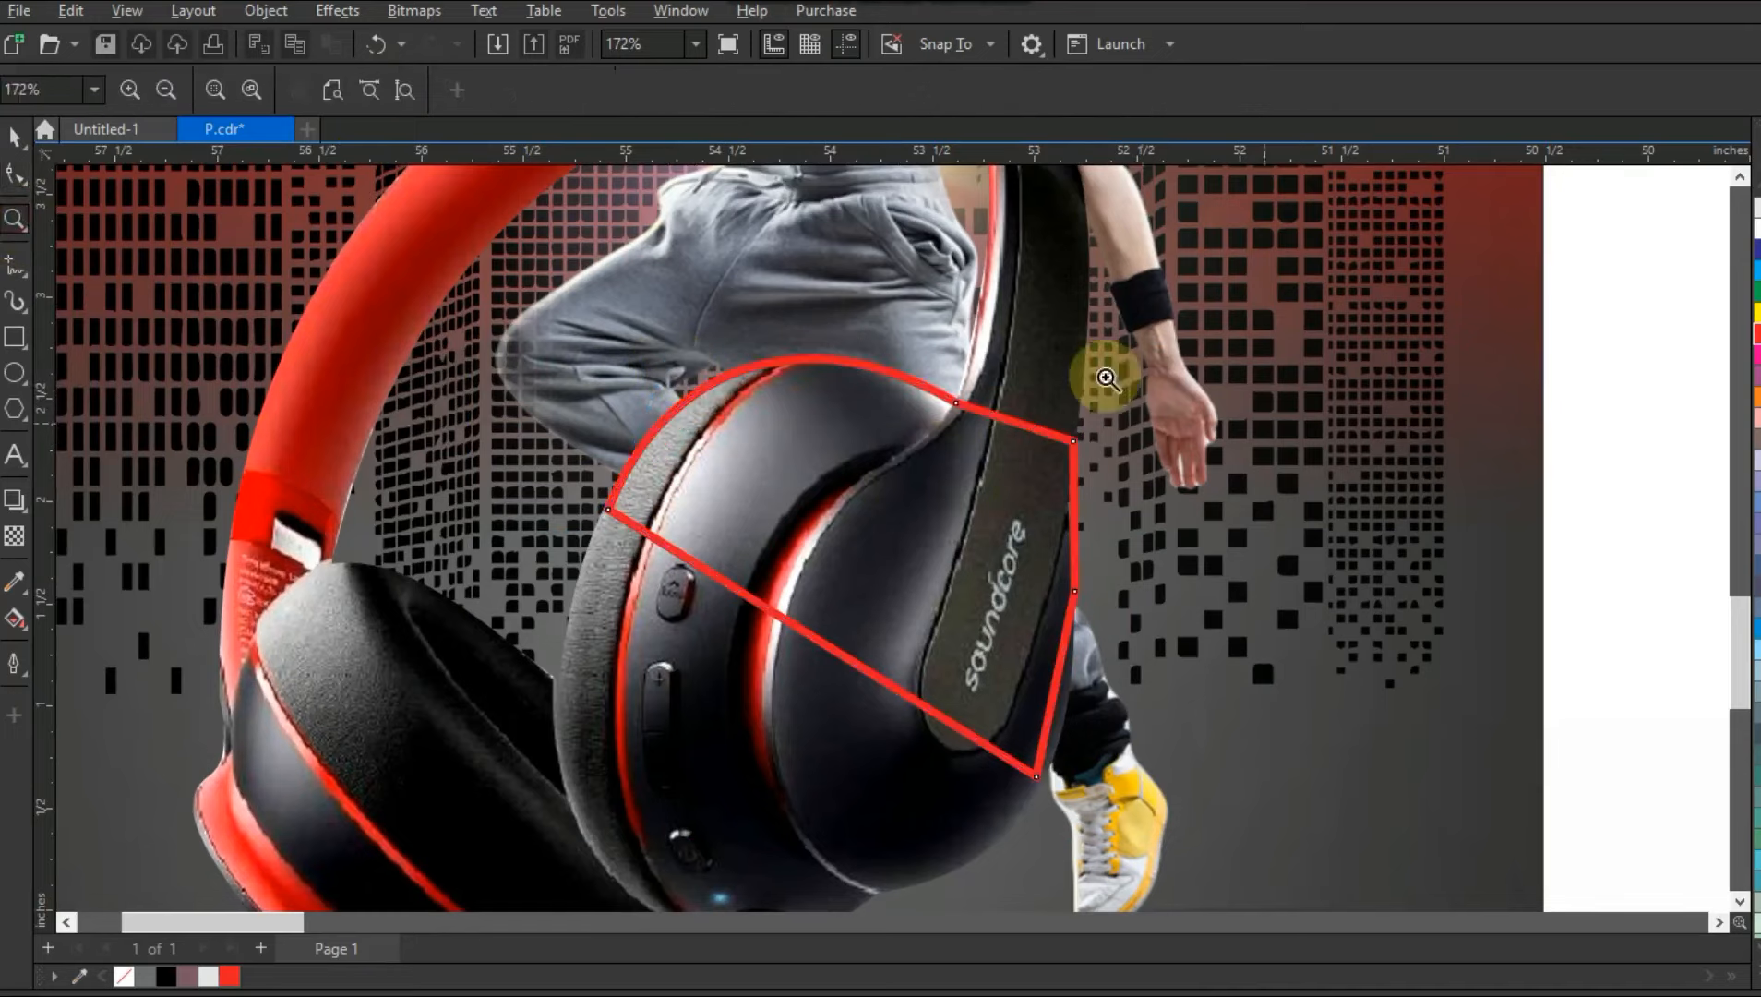
{"action": "left_click_drag", "start_coordinate": [1099, 507], "coordinate": [1163, 522]}
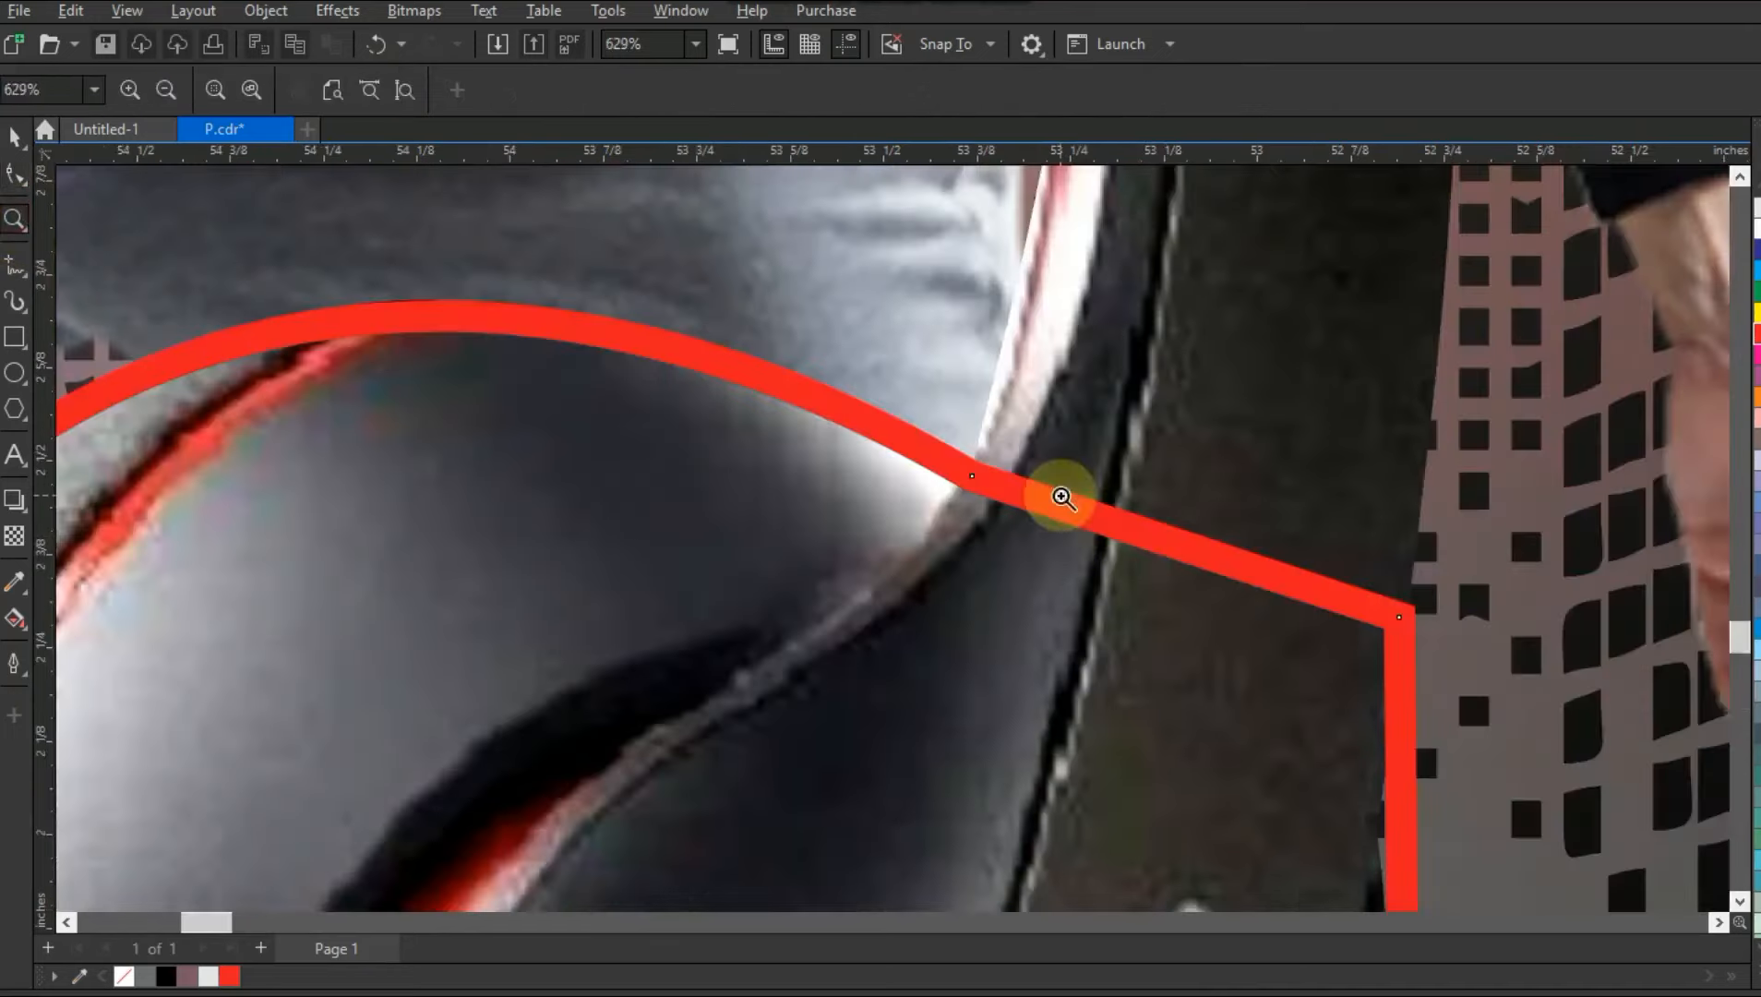
{"action": "left_click", "coordinate": [14, 175]}
{"action": "mouse_move", "coordinate": [973, 478]}
{"action": "left_mouse_down"}
{"action": "mouse_move", "coordinate": [951, 559]}
{"action": "mouse_move", "coordinate": [943, 505]}
{"action": "mouse_move", "coordinate": [962, 495]}
{"action": "left_mouse_up"}
{"action": "key", "text": "F3"}
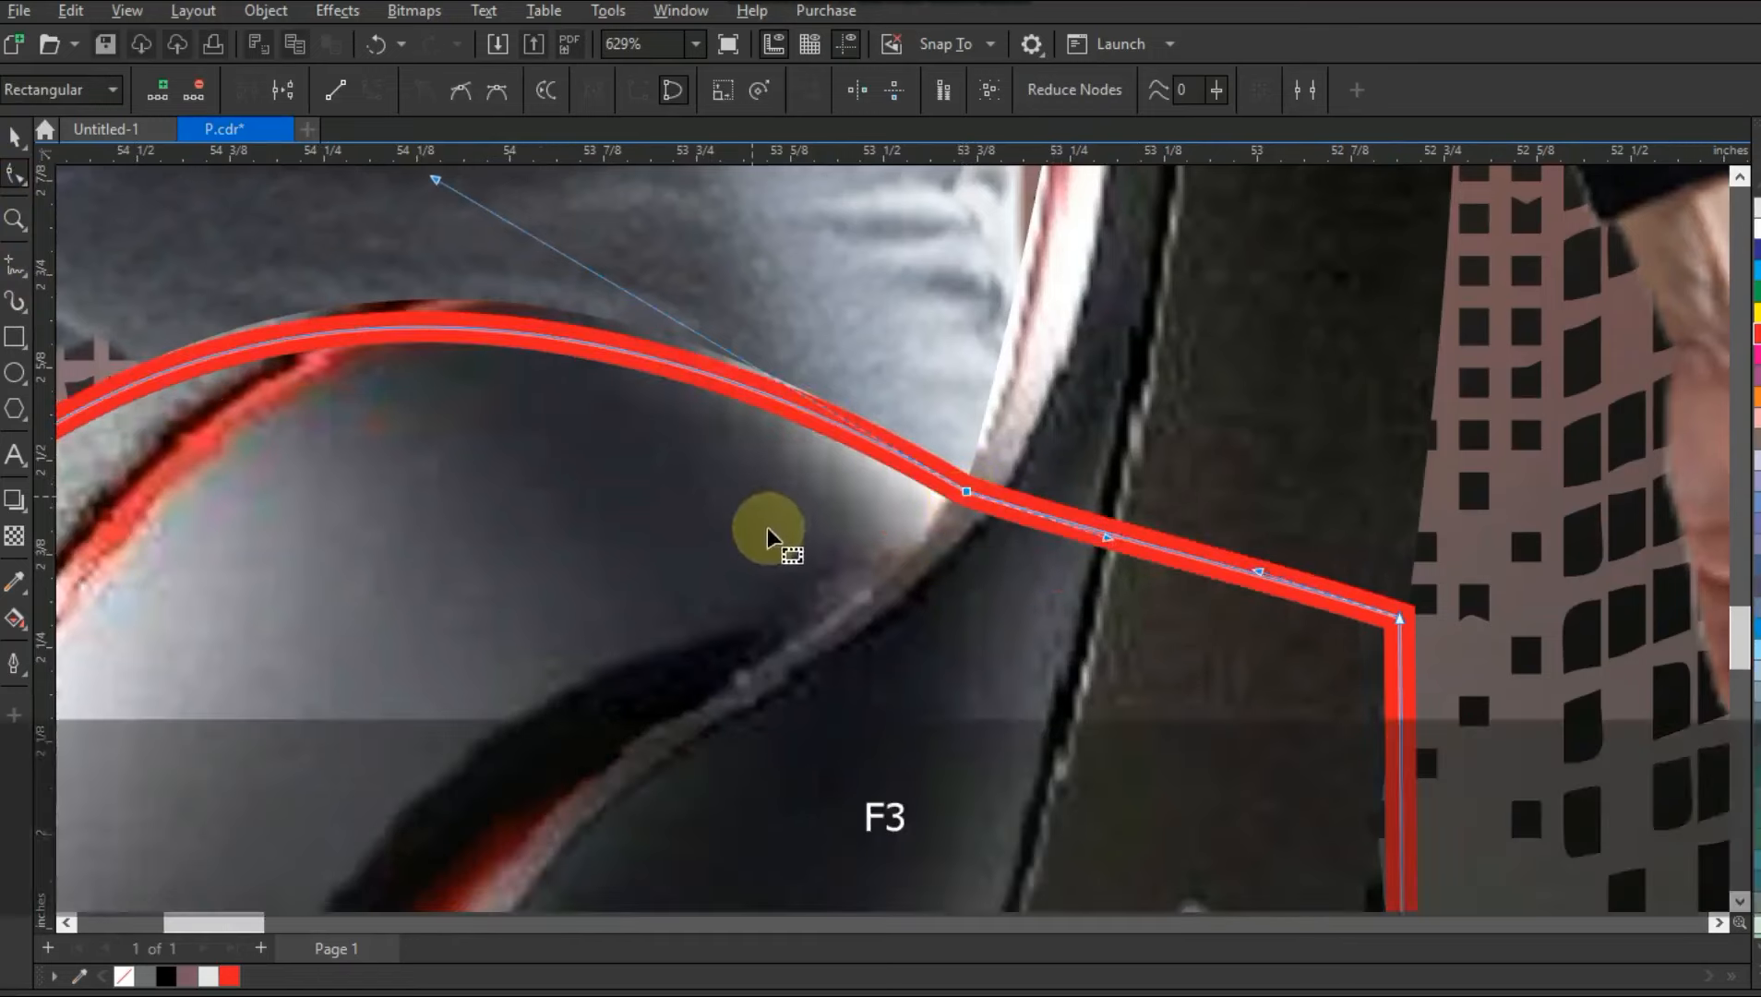
{"action": "left_click_drag", "start_coordinate": [598, 351], "coordinate": [602, 337]}
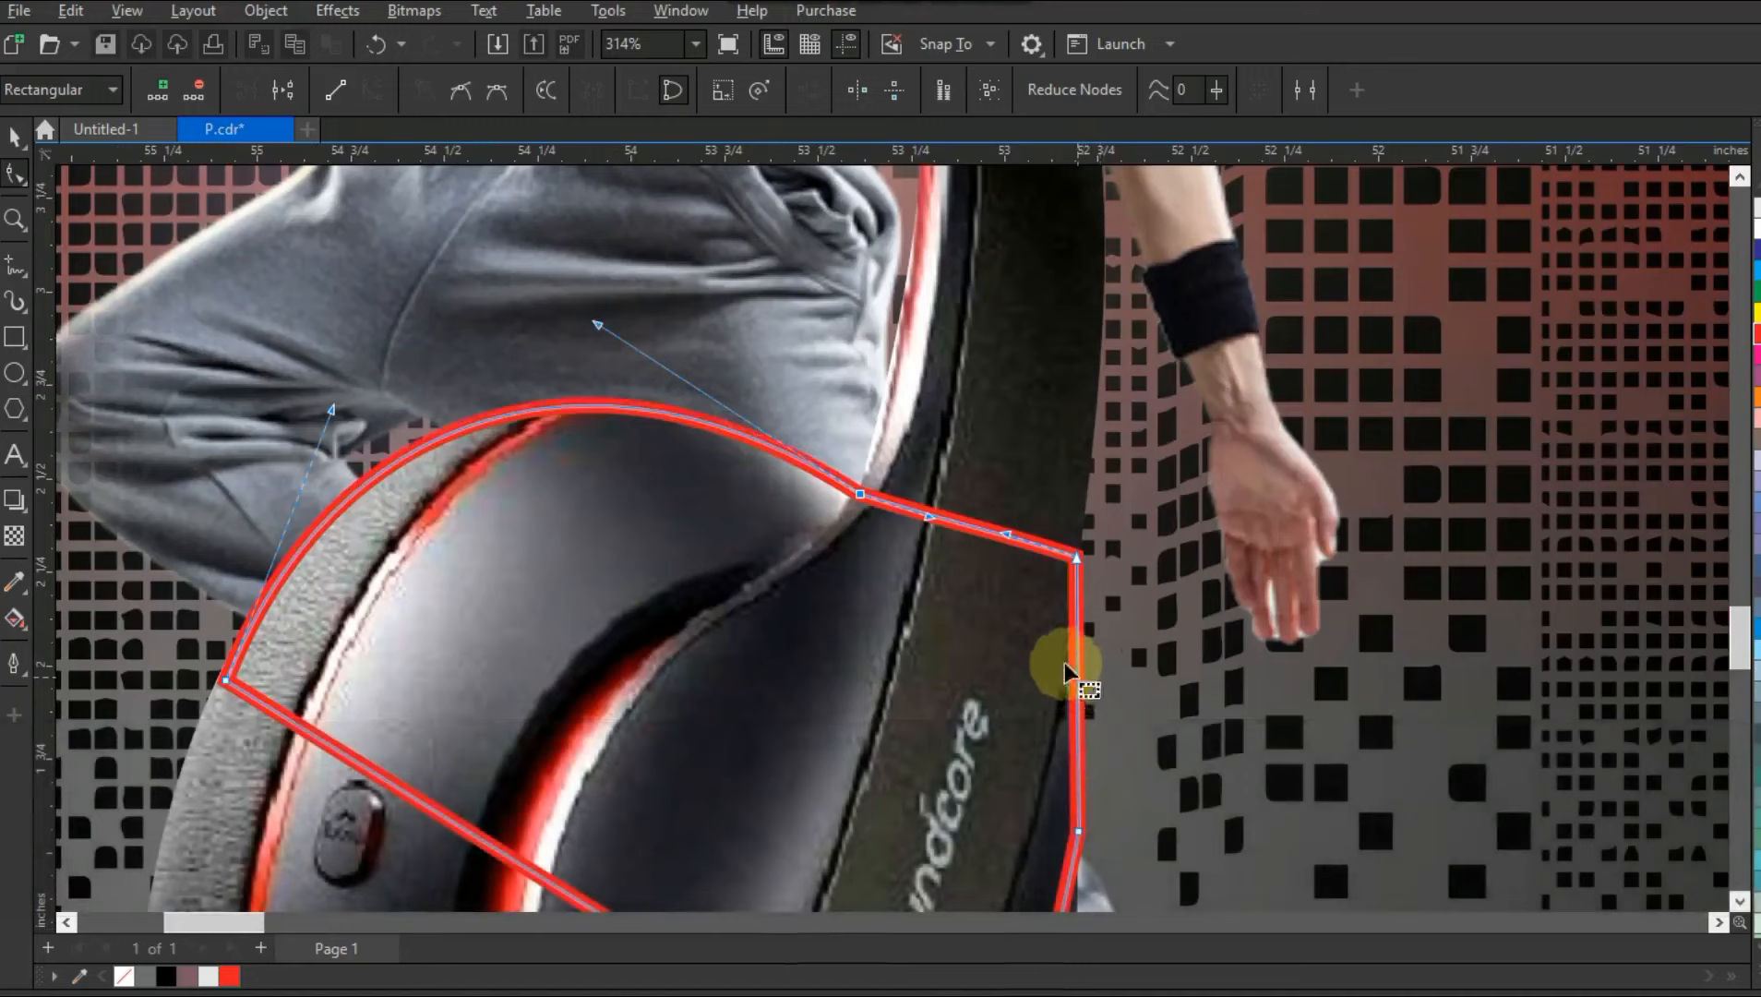
Curve the outline segment crossing the headband upward and move its corner node out to the headband's outer edge.
{"action": "left_click_drag", "start_coordinate": [935, 519], "coordinate": [965, 454]}
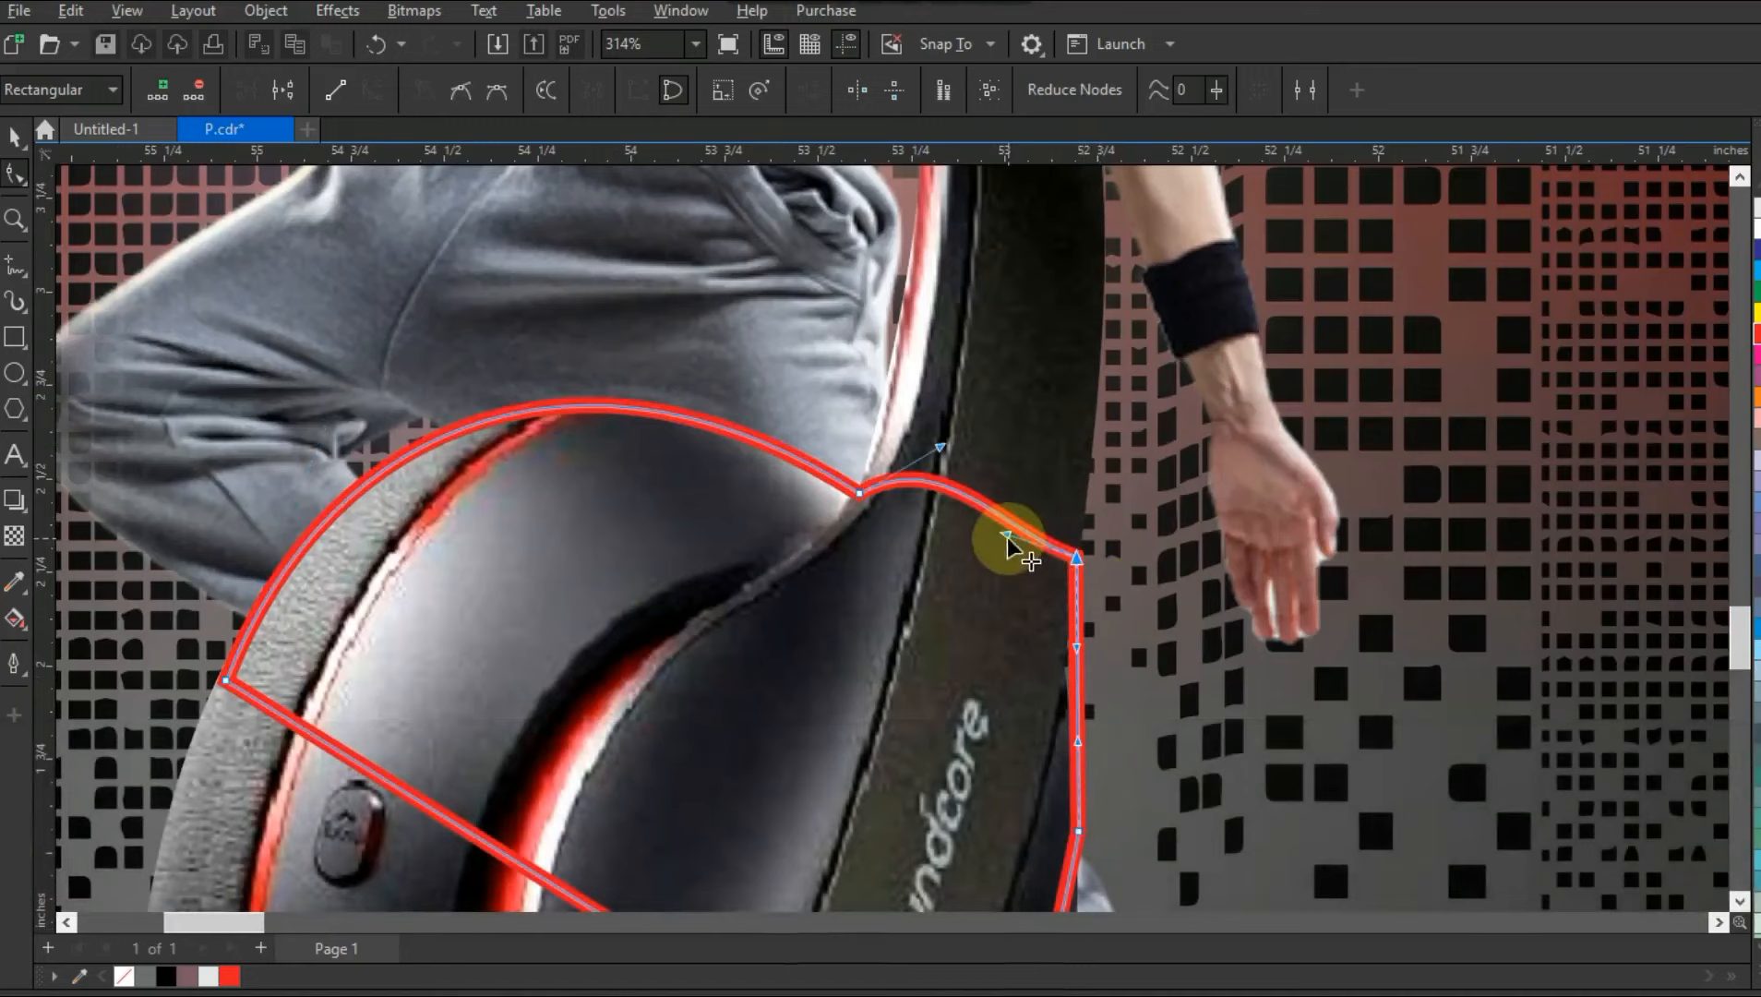
{"action": "left_click_drag", "start_coordinate": [1014, 538], "coordinate": [1030, 498]}
{"action": "left_click", "coordinate": [1076, 558]}
{"action": "left_click_drag", "start_coordinate": [1076, 557], "coordinate": [1095, 557]}
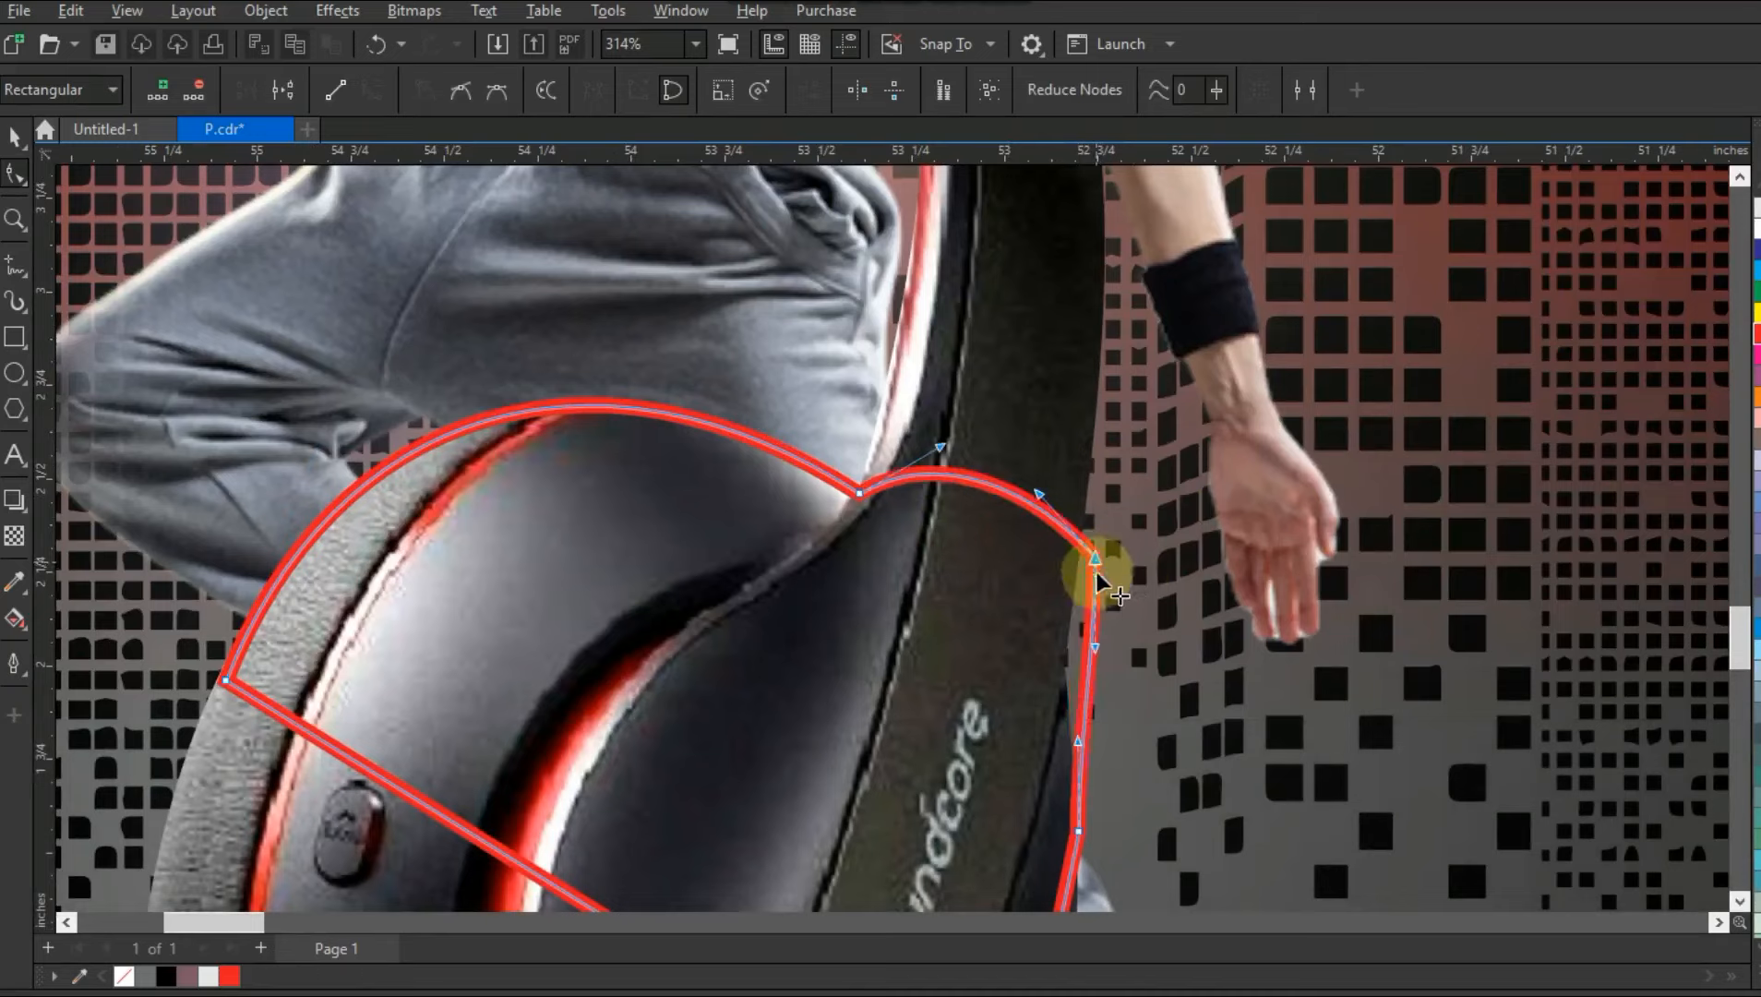
Duplicate the headphones in place and PowerClip the copy inside the red outline over the front ear cup.
{"action": "left_click", "coordinate": [1081, 738]}
{"action": "key", "text": "F3"}
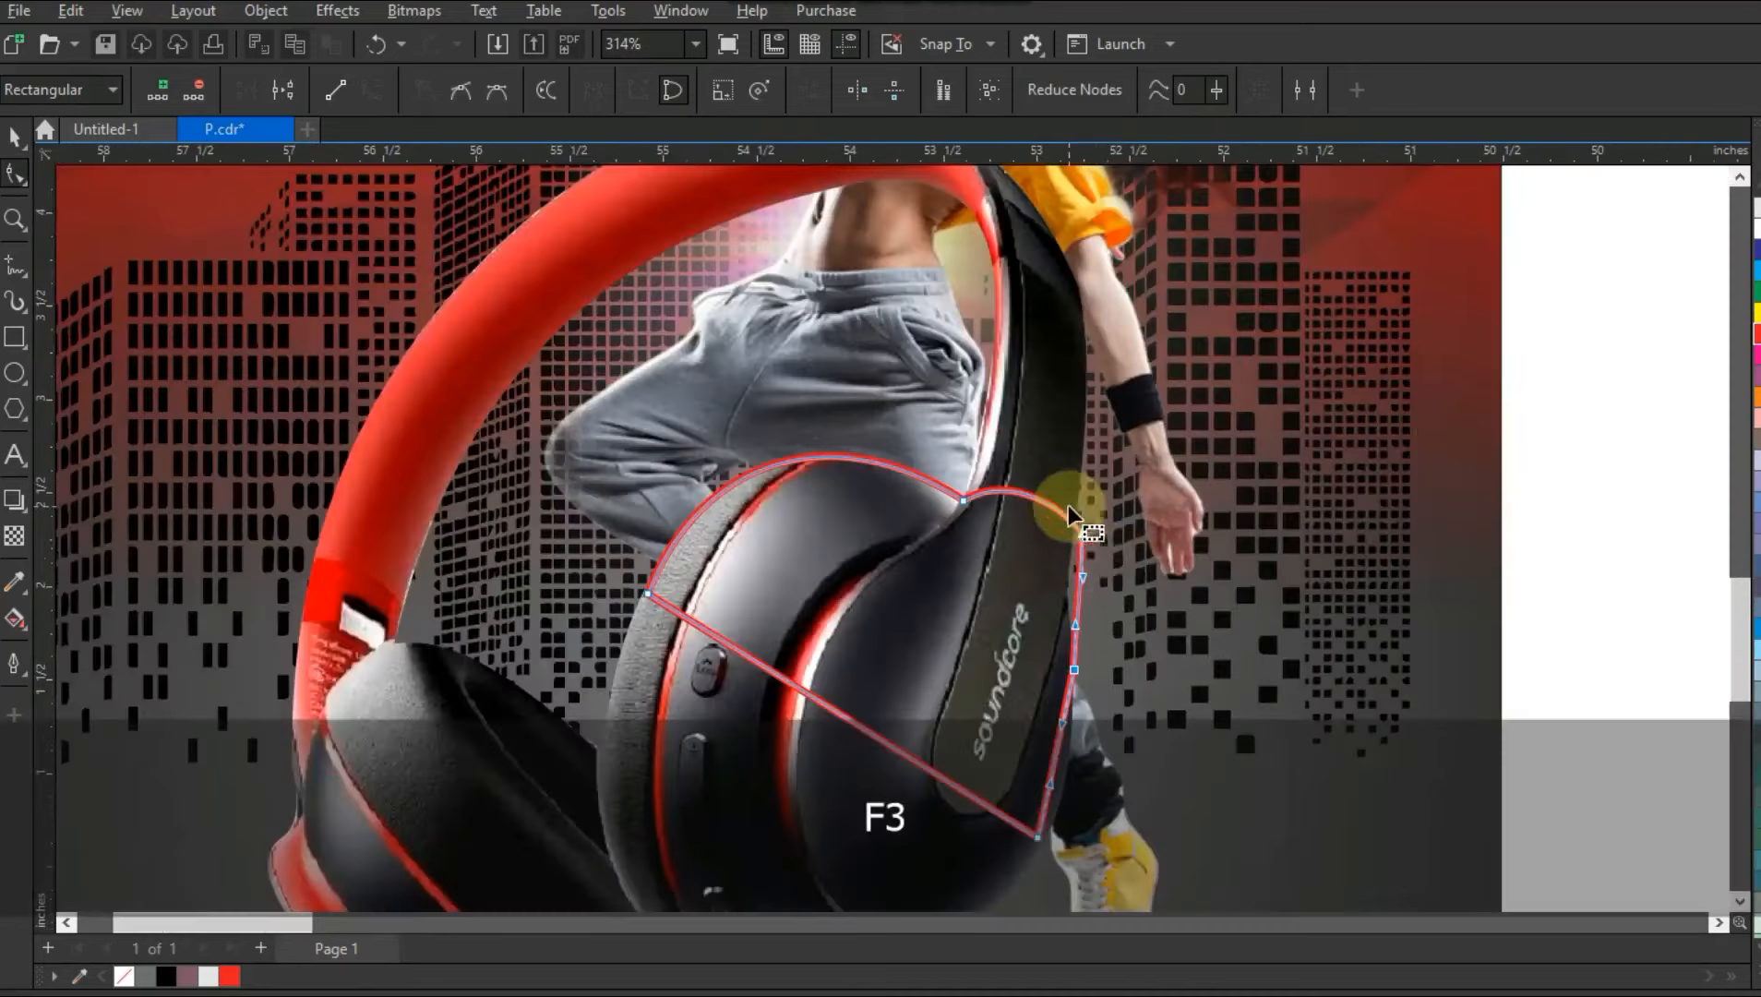
{"action": "left_click", "coordinate": [14, 221]}
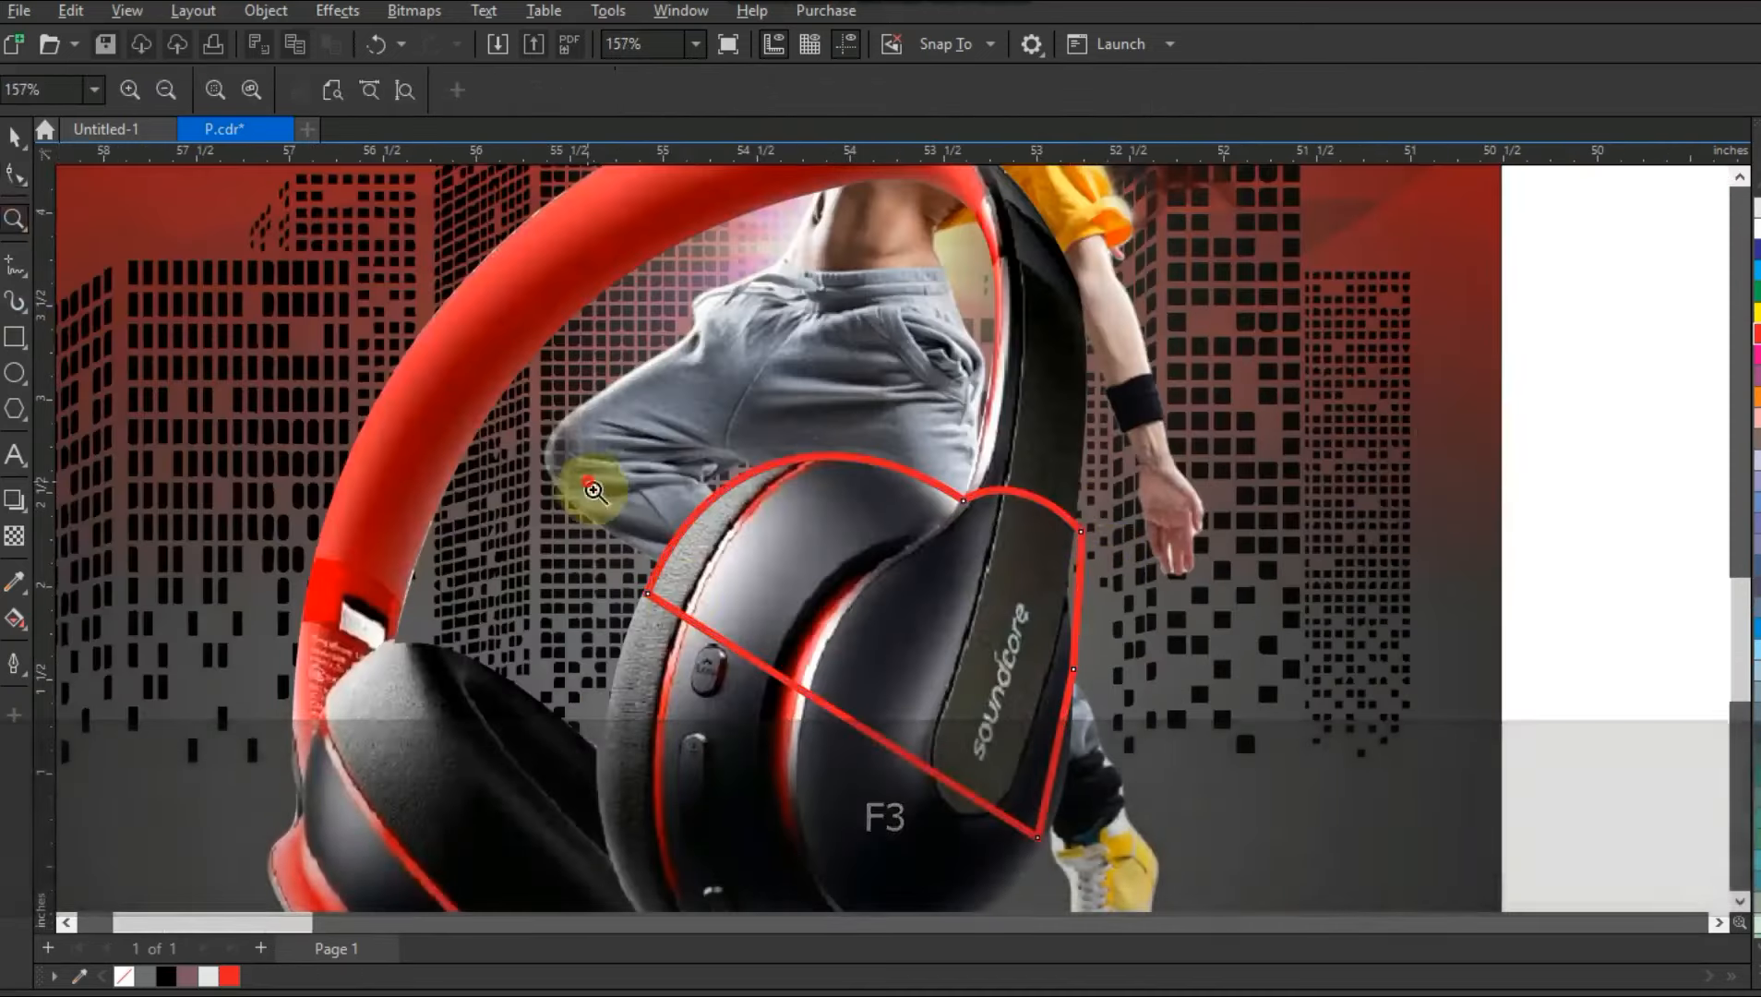
{"action": "key", "text": "F3"}
{"action": "left_click", "coordinate": [14, 138]}
{"action": "key", "text": "Escape"}
{"action": "left_click", "coordinate": [801, 667]}
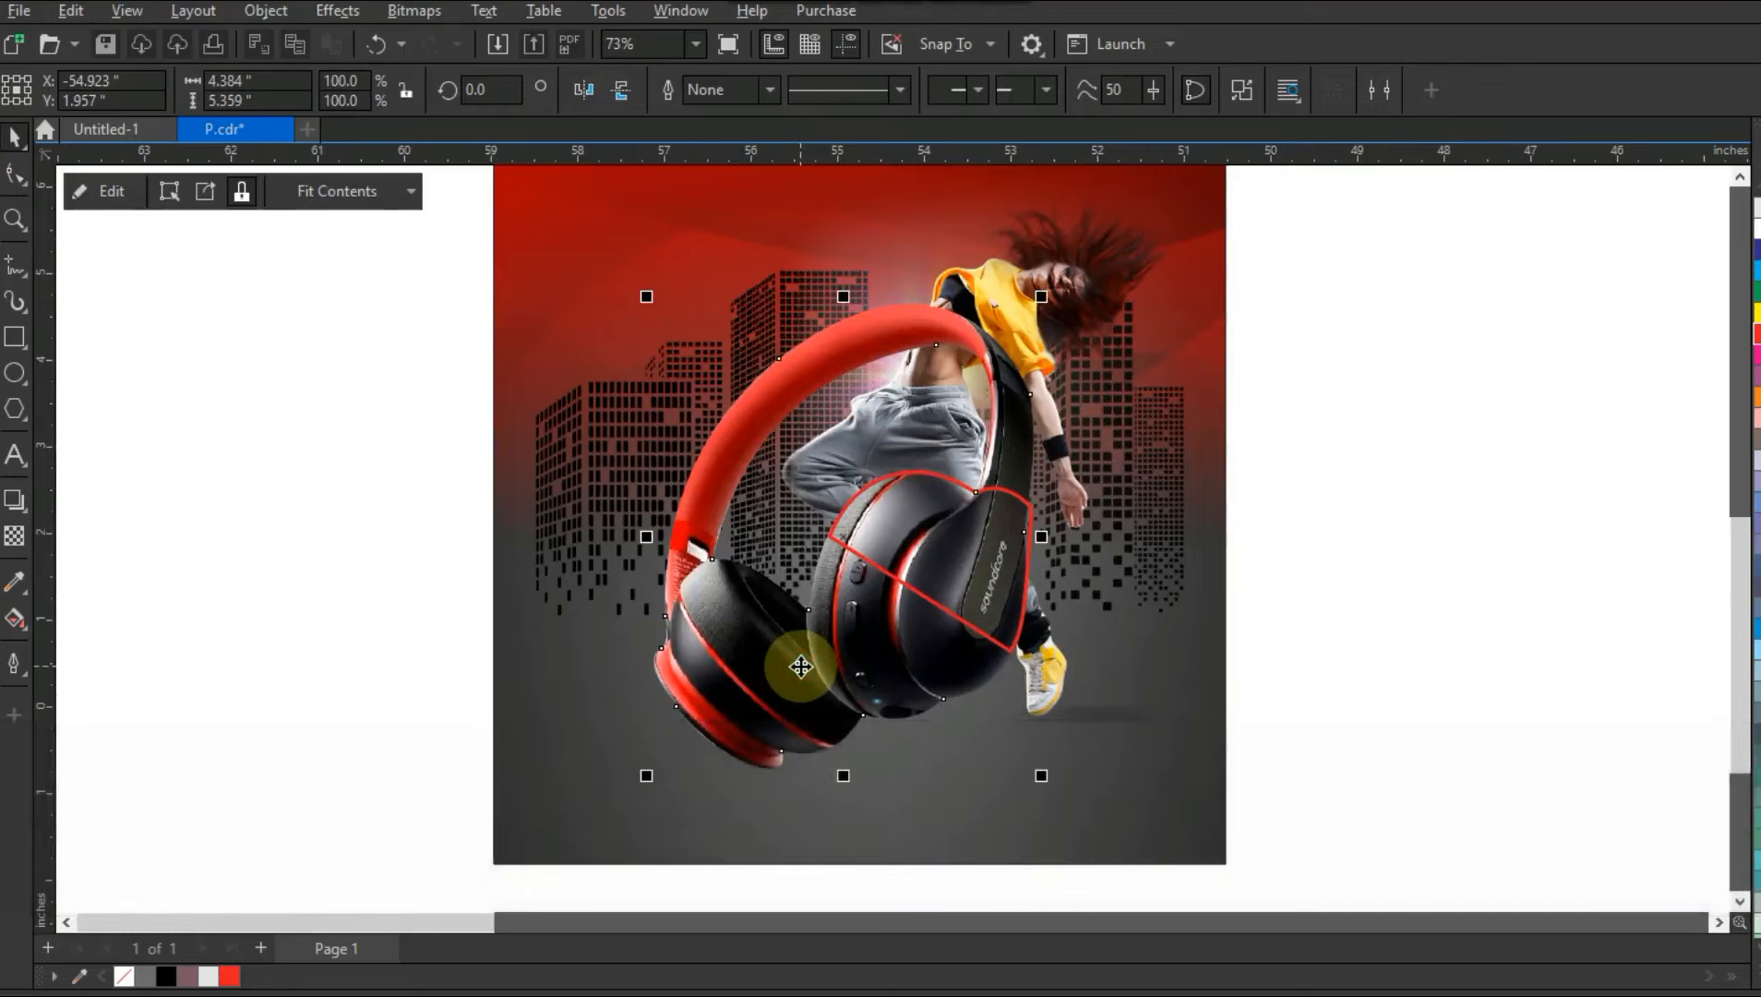
{"action": "key", "text": "KP_Add"}
{"action": "left_click_drag", "start_coordinate": [801, 667], "coordinate": [1420, 729]}
{"action": "key", "text": "ctrl+z"}
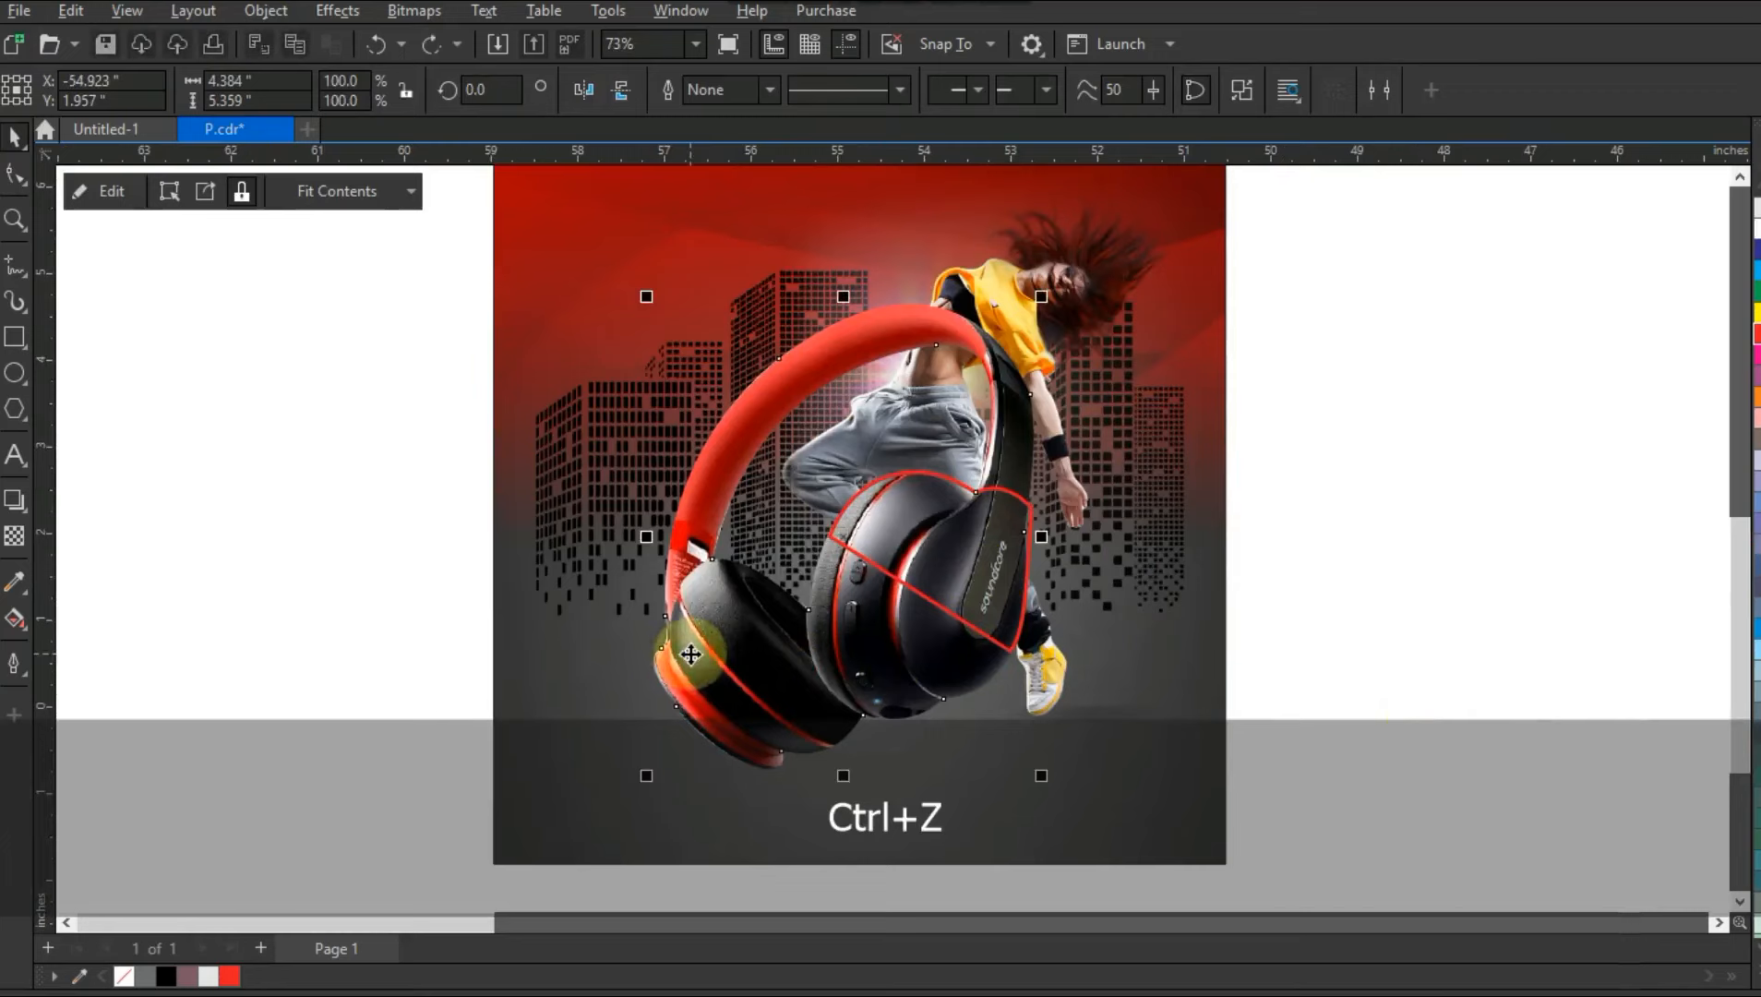
{"action": "right_click", "coordinate": [690, 652]}
{"action": "left_click", "coordinate": [733, 639]}
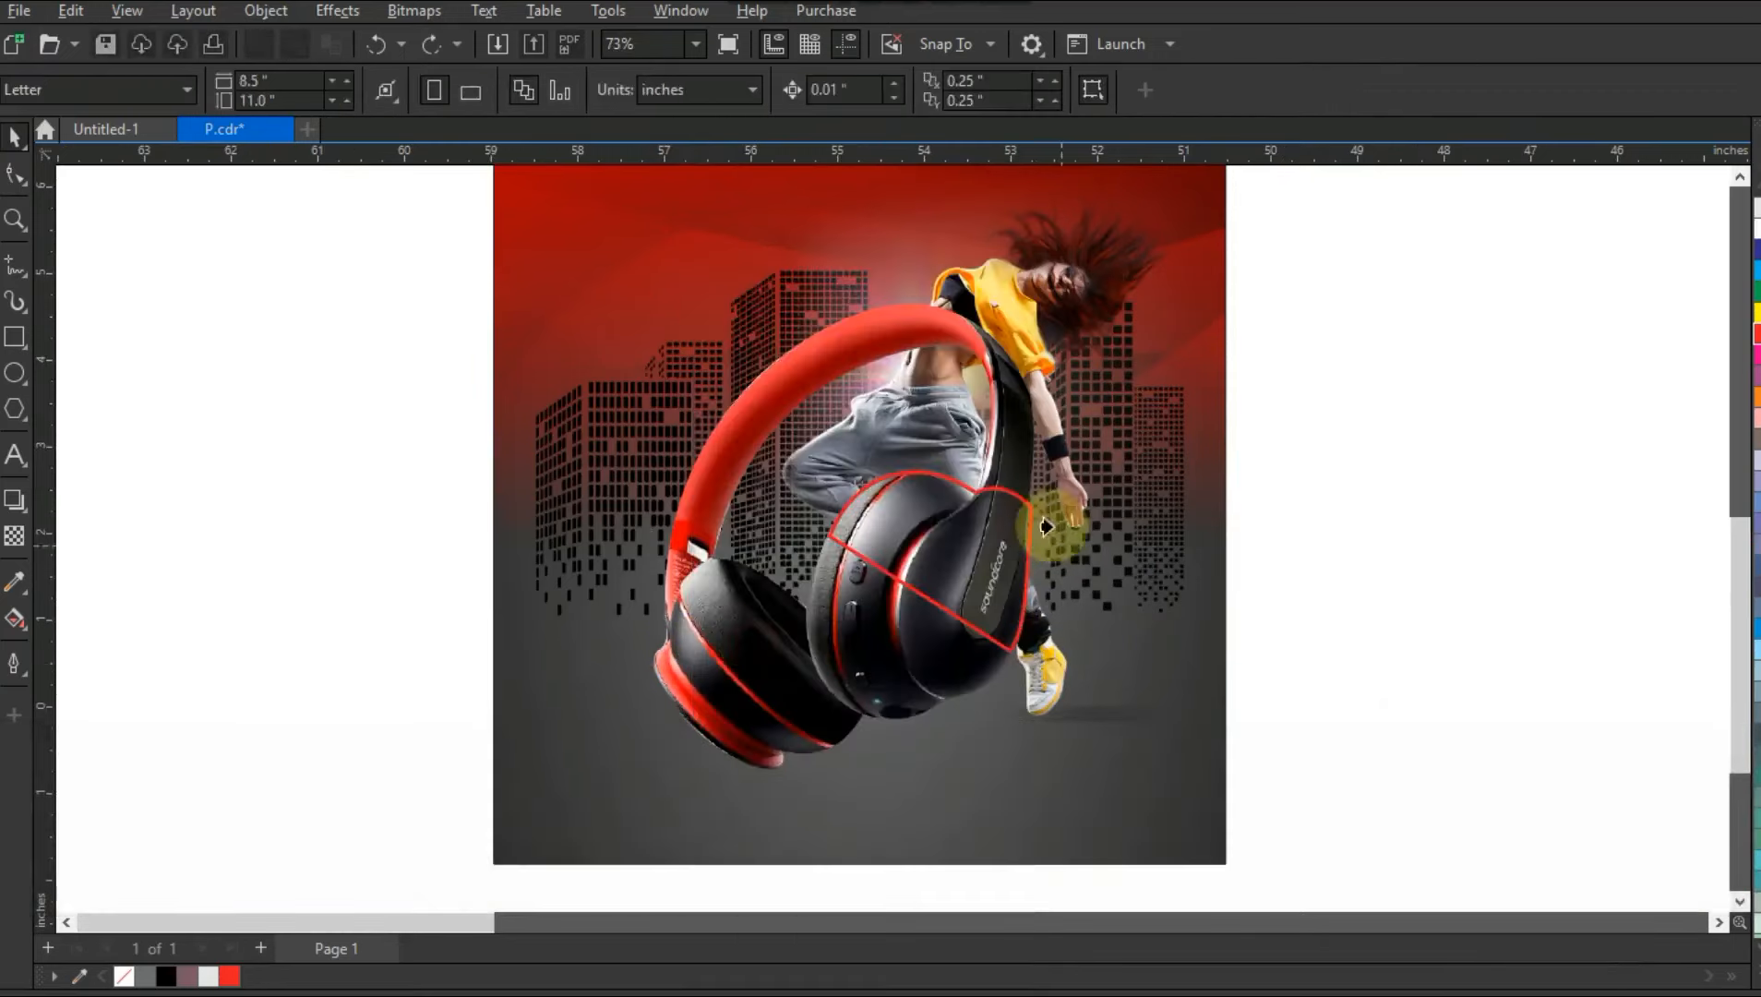
{"action": "left_click", "coordinate": [1008, 499]}
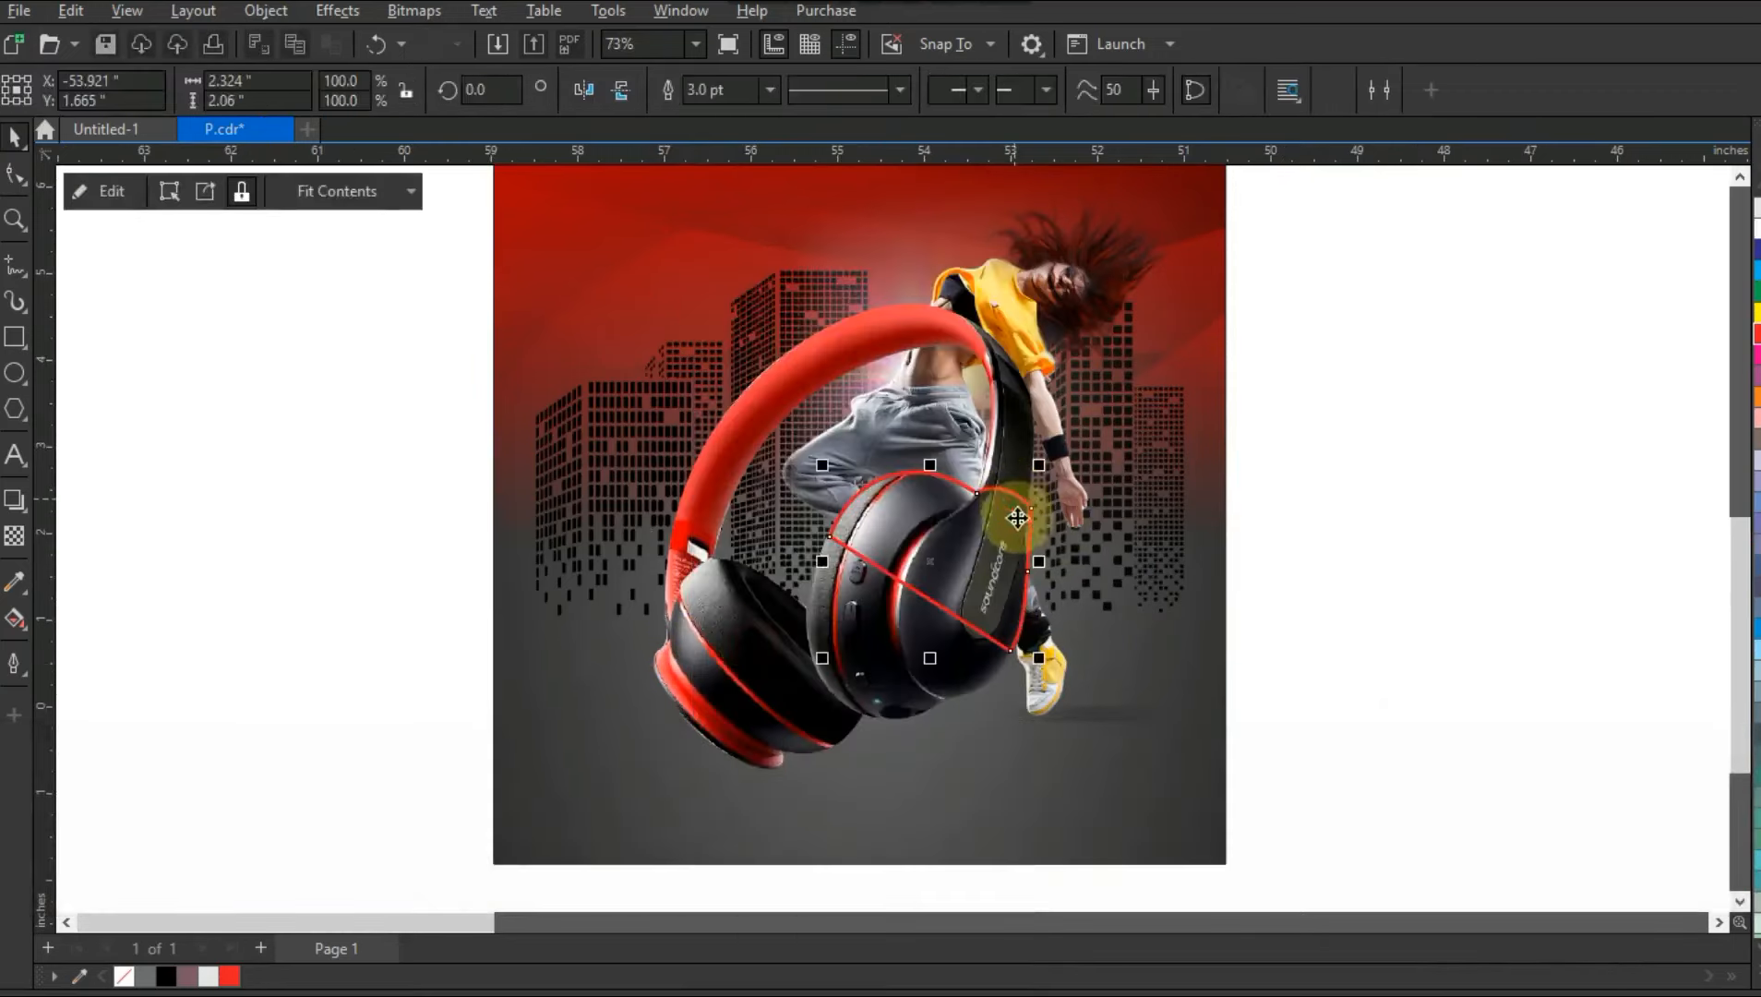
Bring the clipped ear cup piece and the dancer to the front and remove the piece's red outline.
{"action": "left_click", "coordinate": [1008, 318], "text": "shift"}
{"action": "key", "text": "shift+Page_Up"}
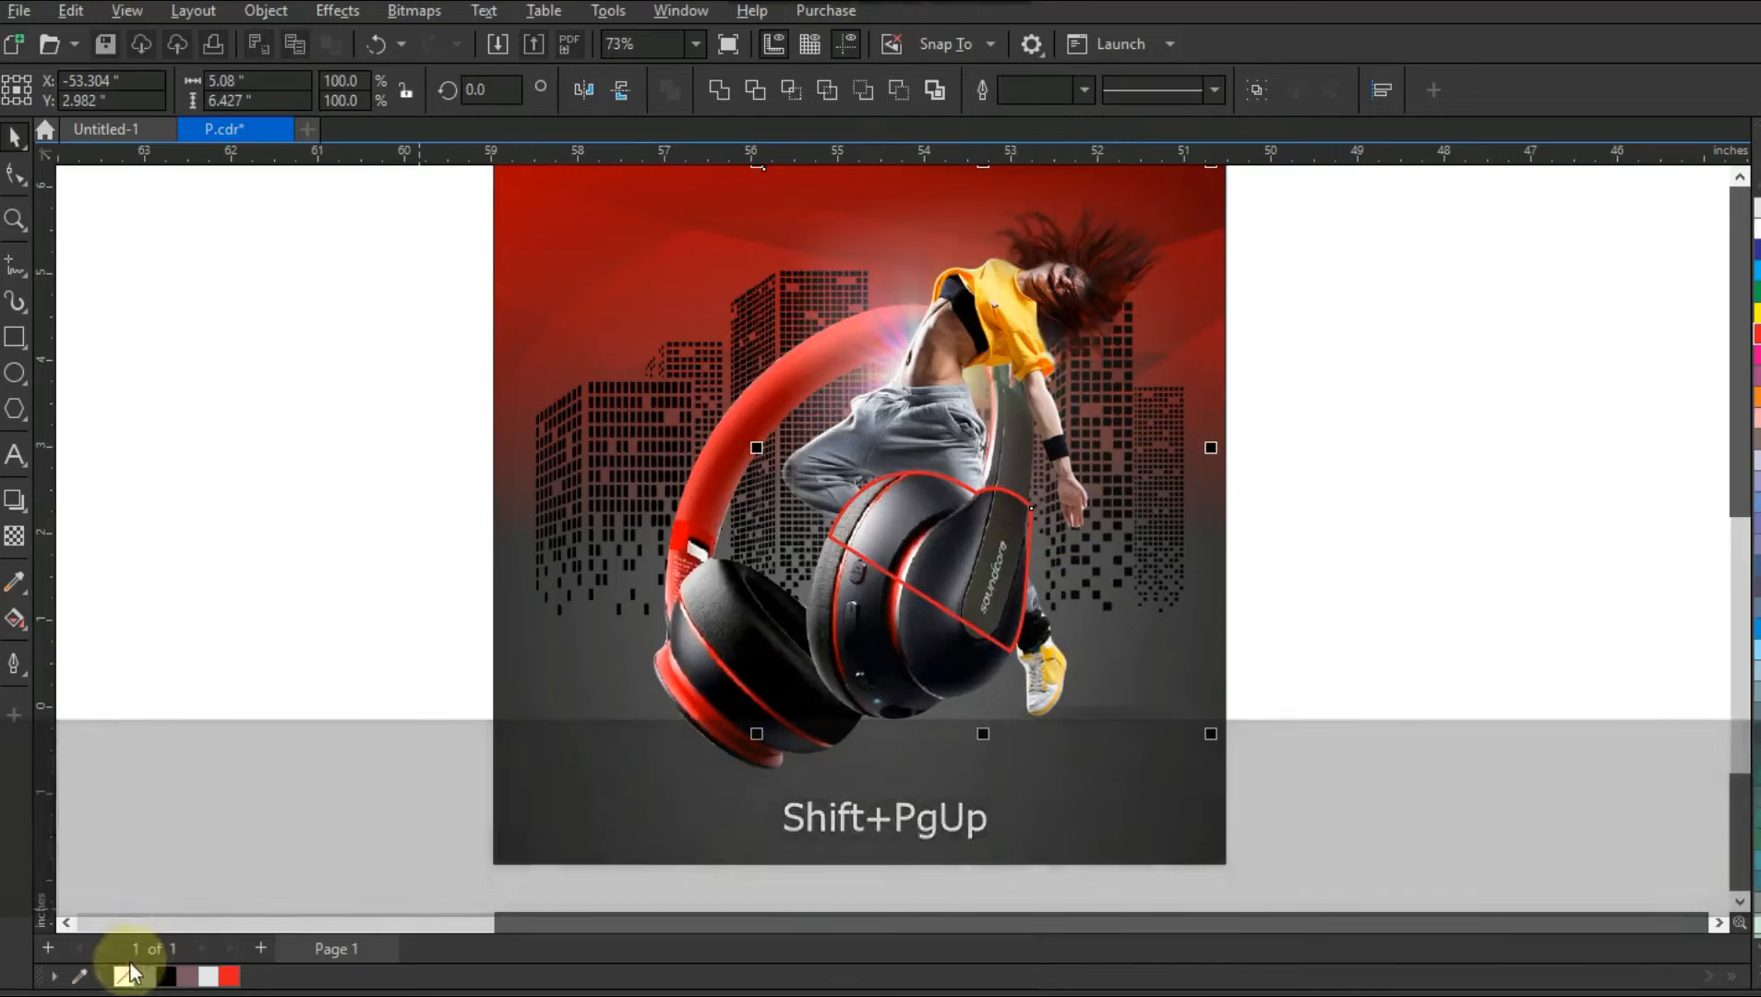
{"action": "right_click", "coordinate": [128, 971]}
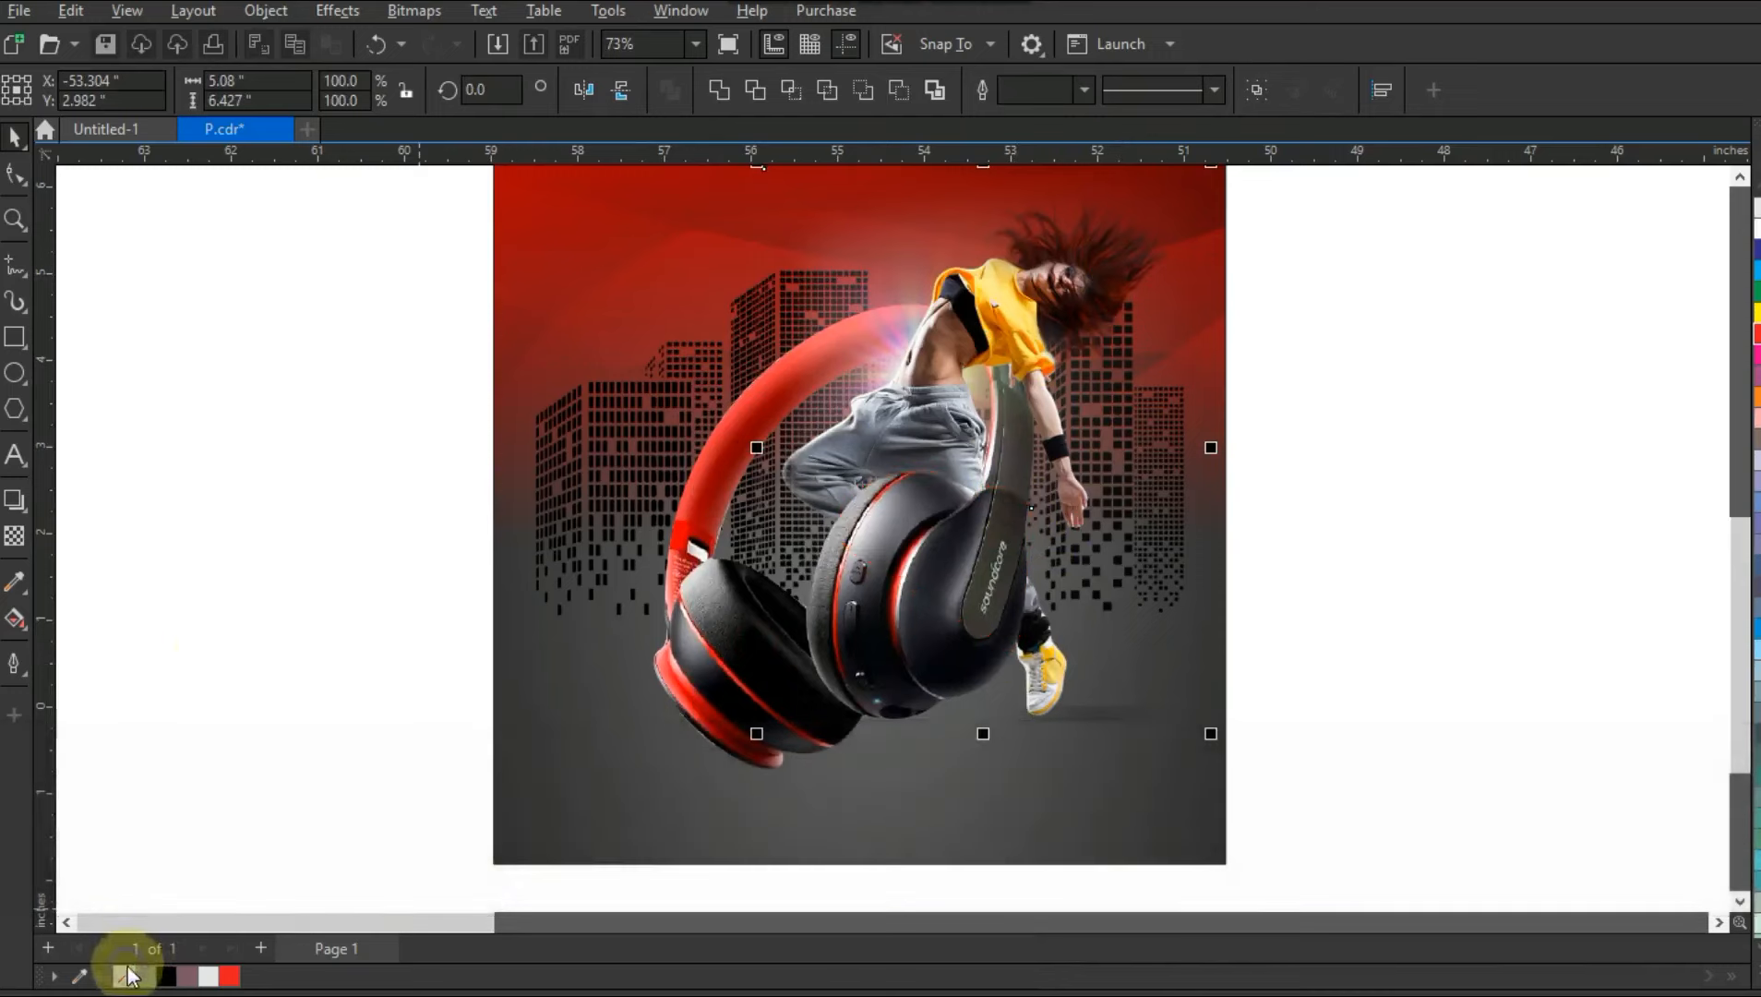
{"action": "left_click", "coordinate": [237, 624]}
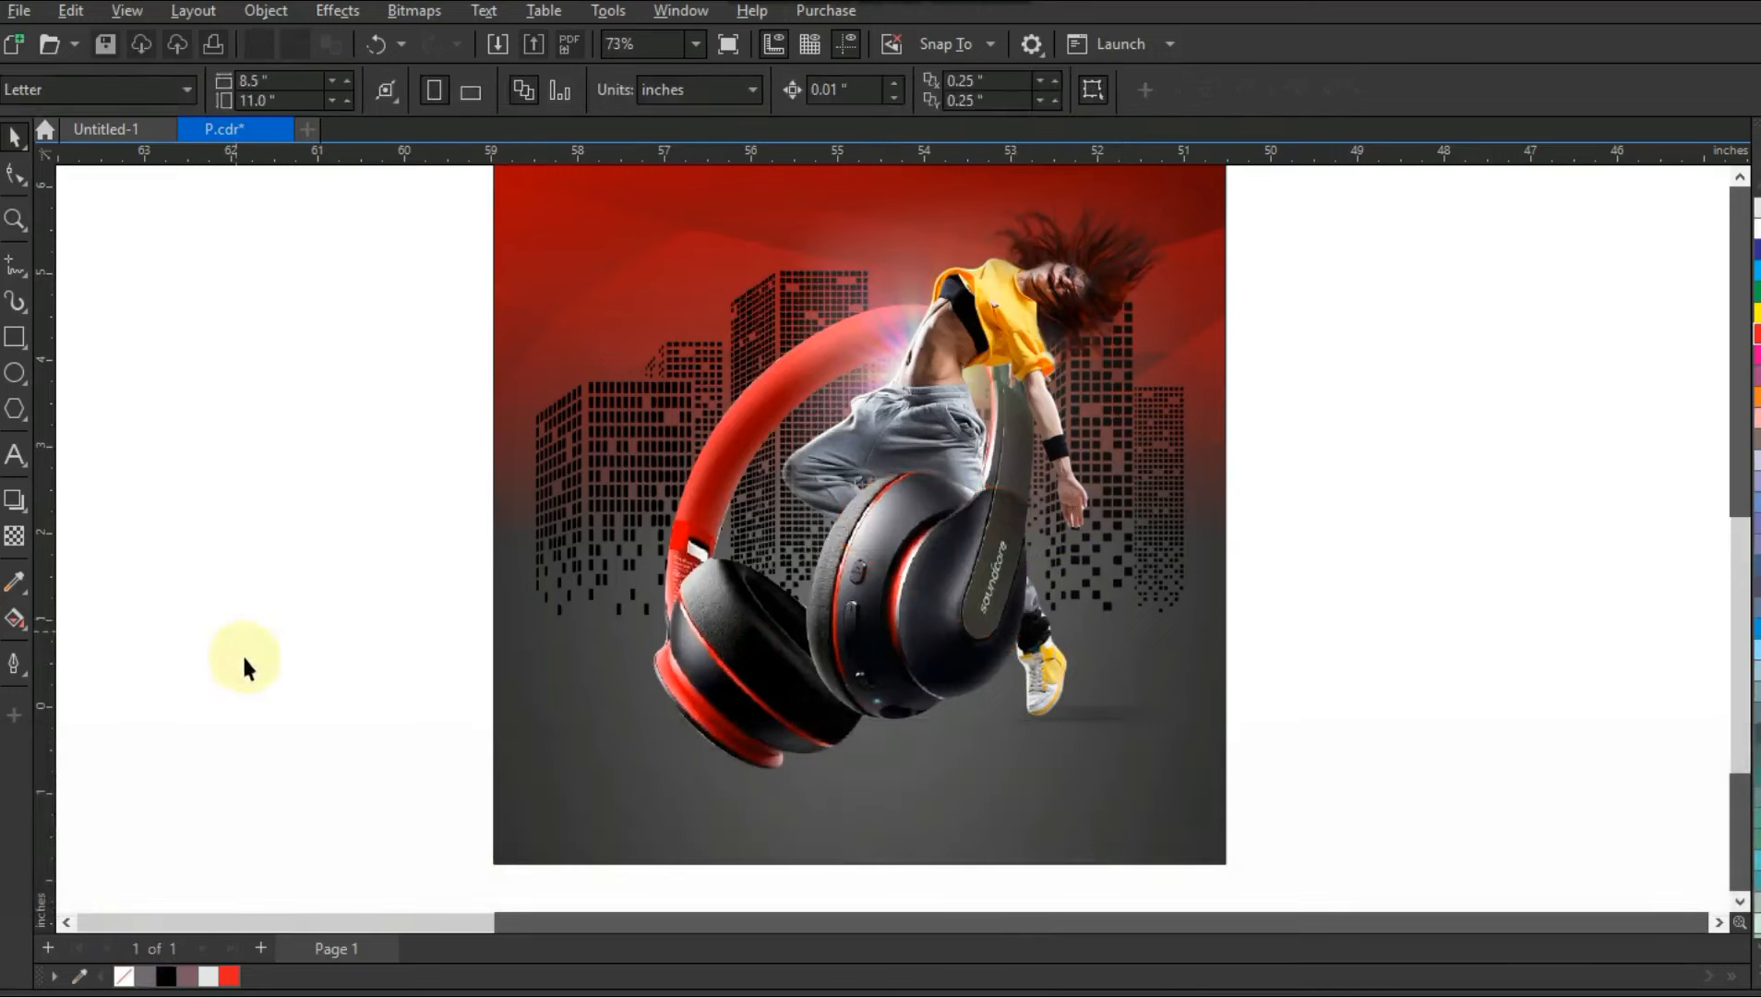
{"action": "left_click", "coordinate": [1173, 804]}
{"action": "key", "text": "shift+F2"}
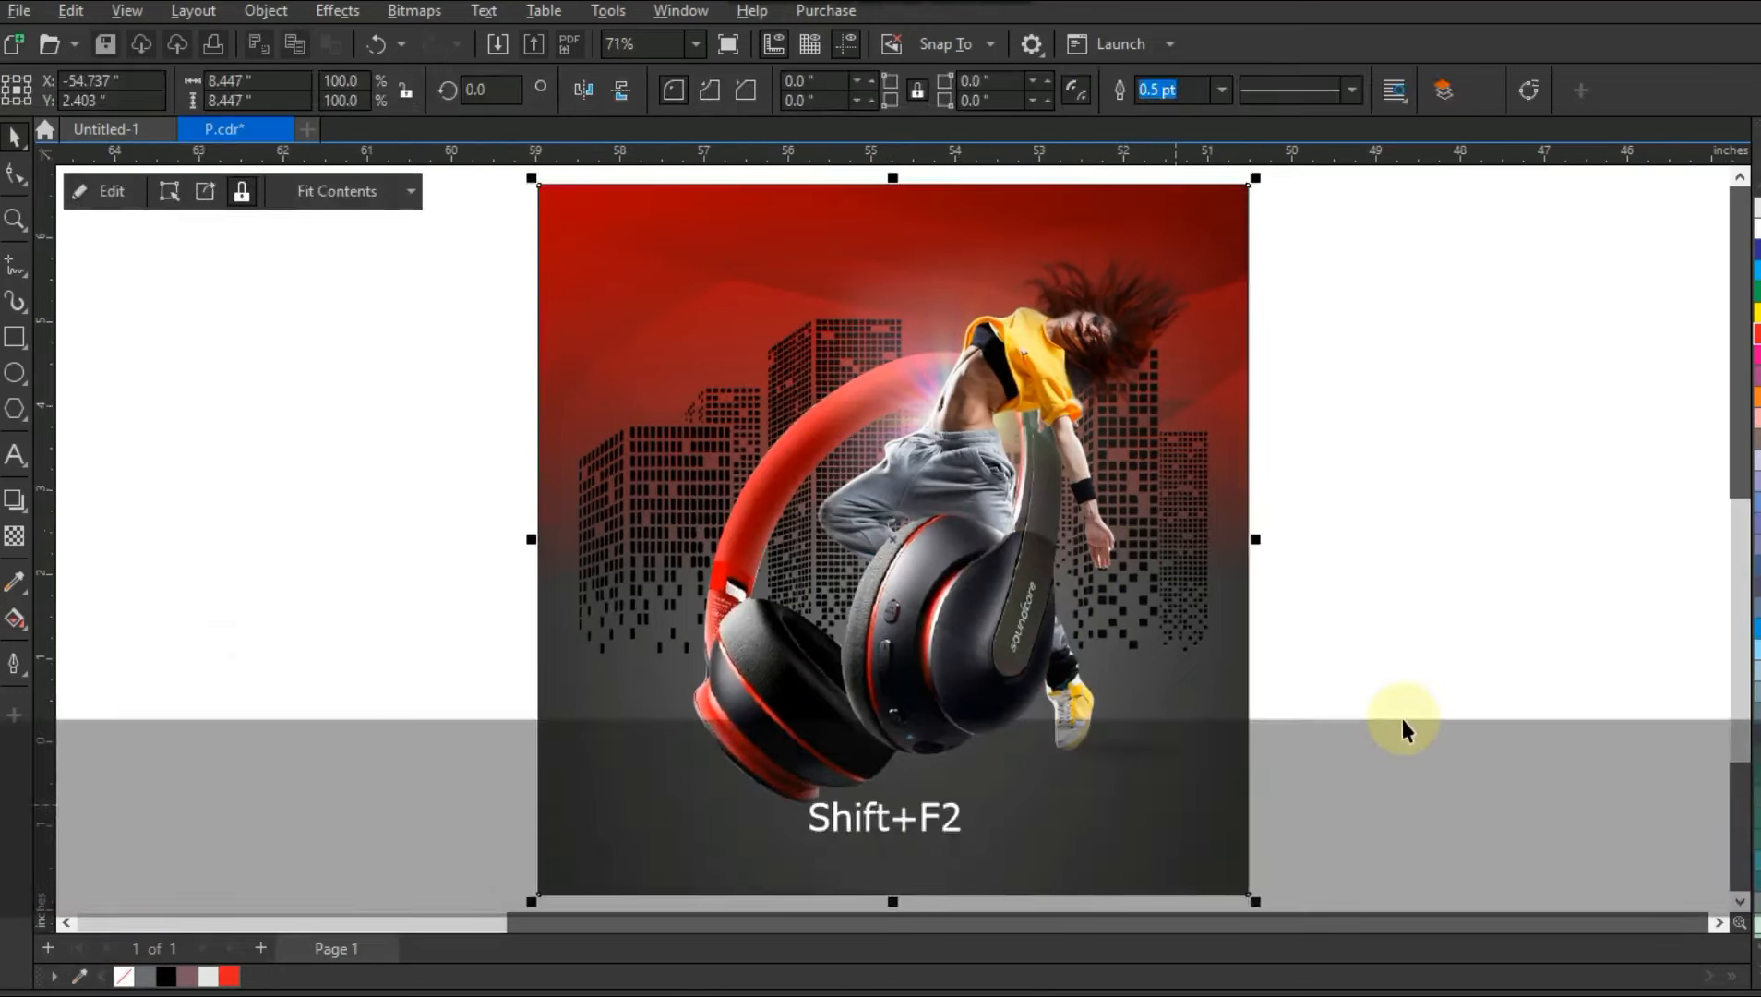
{"action": "key", "text": "Escape"}
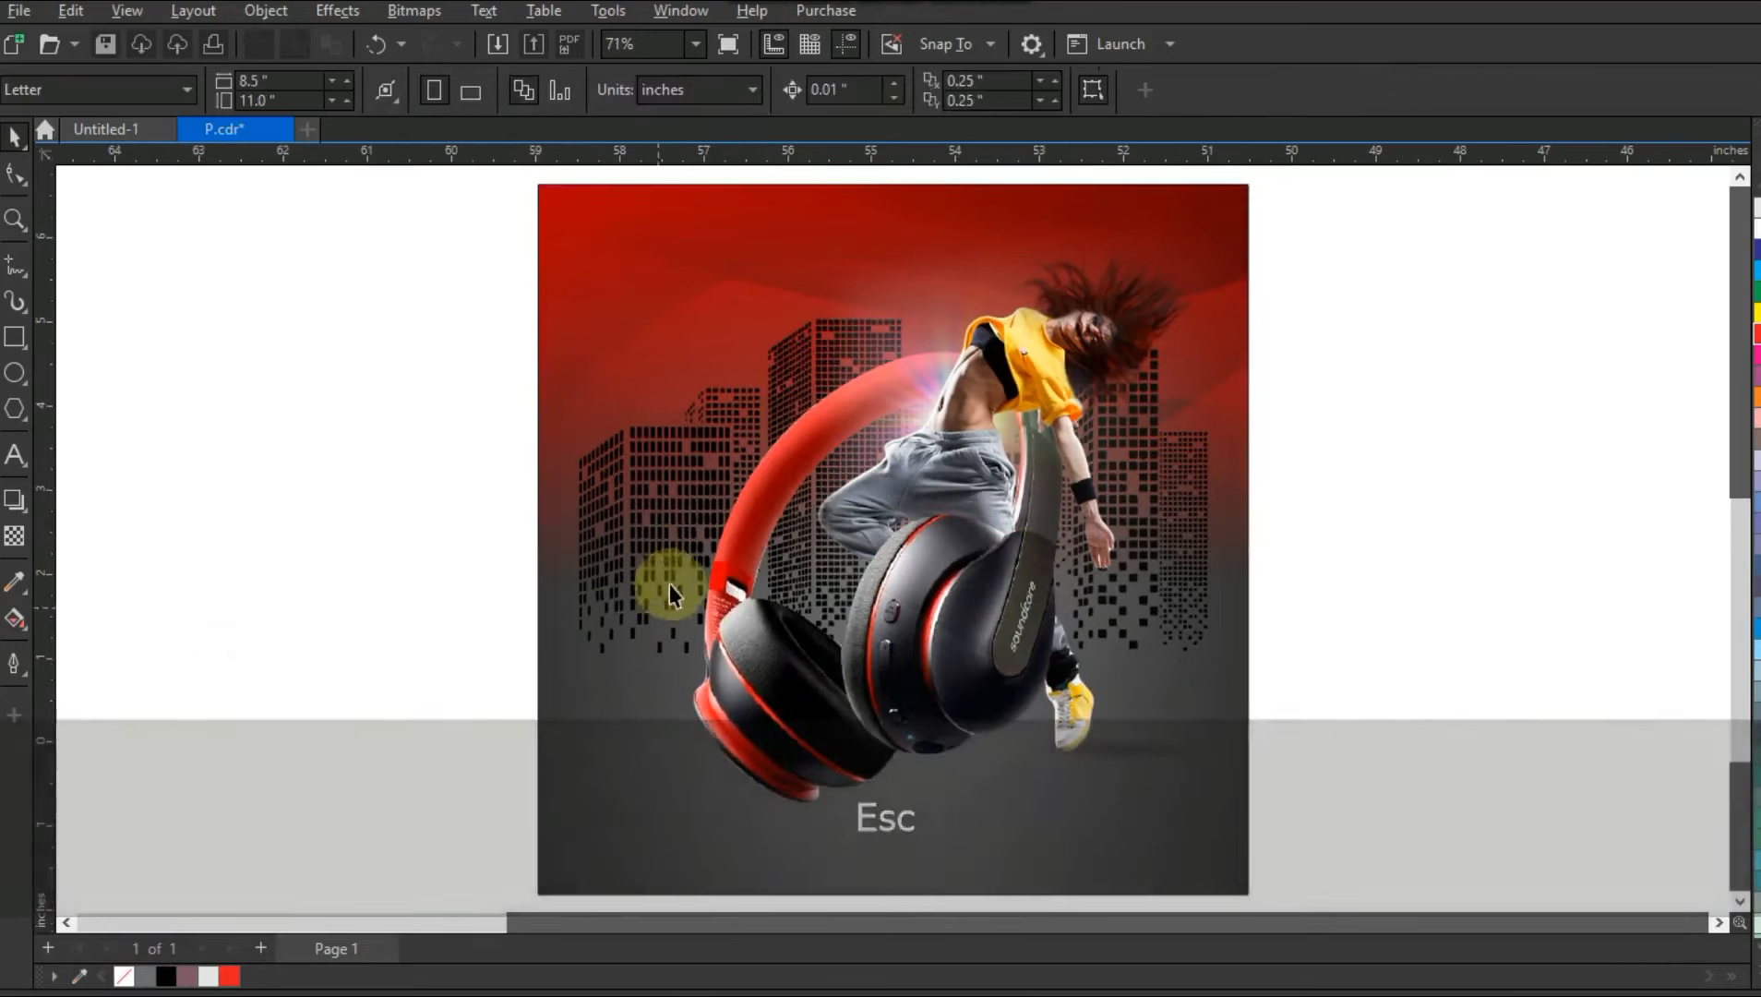
Draw a flat ellipse about 3.34 × 1.18 in beside the ad and fill it with pale lavender.
{"action": "left_click", "coordinate": [13, 375]}
{"action": "left_click_drag", "start_coordinate": [180, 388], "coordinate": [468, 495]}
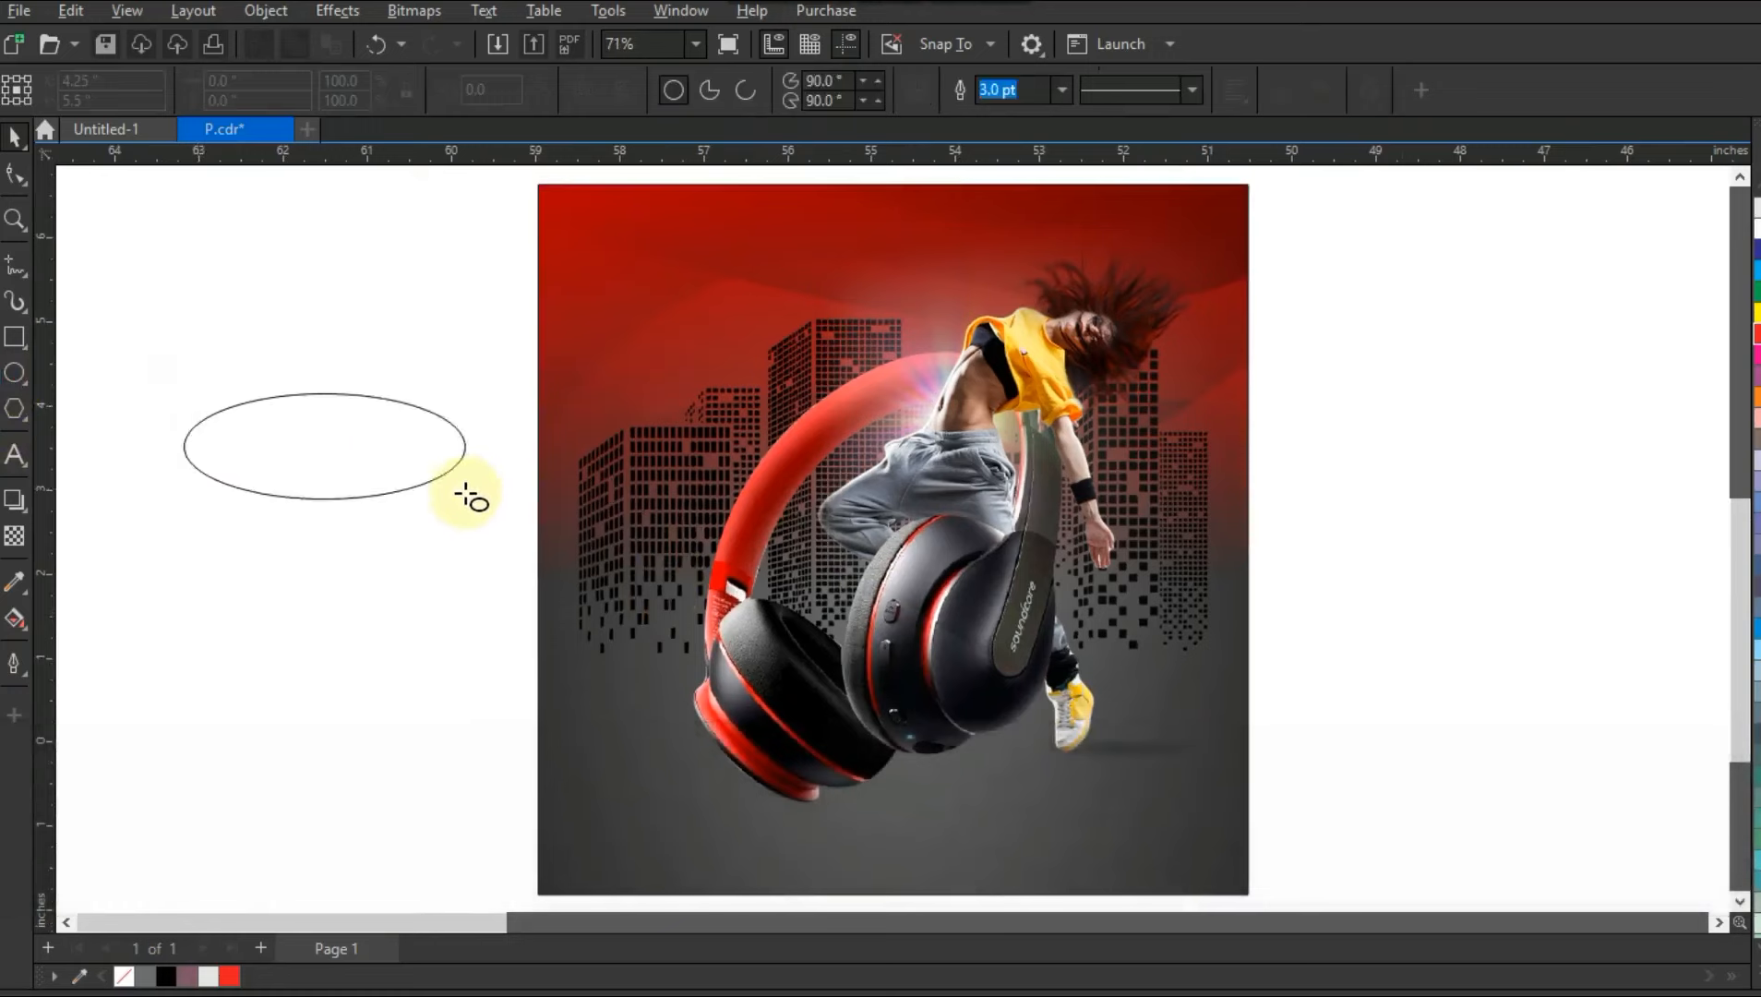
{"action": "left_click", "coordinate": [1755, 468]}
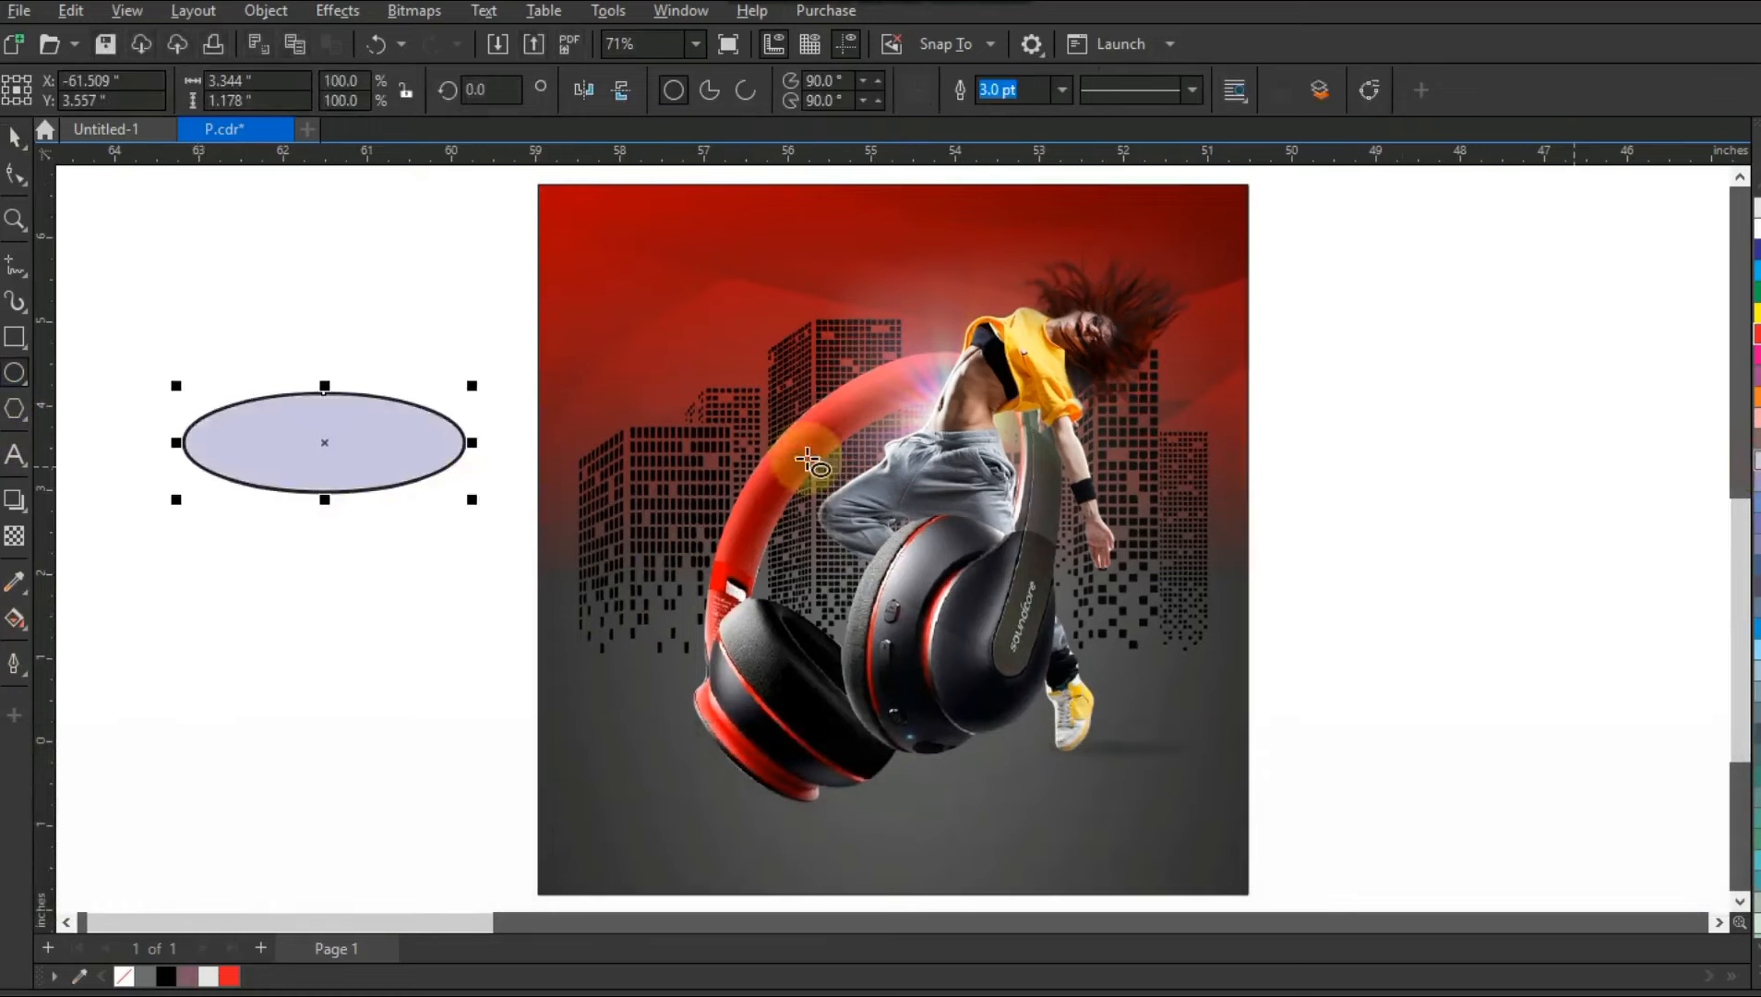
Give the ellipse a drop shadow directed downward and change the shadow's feathering direction.
{"action": "left_click", "coordinate": [26, 511]}
{"action": "left_click", "coordinate": [99, 499]}
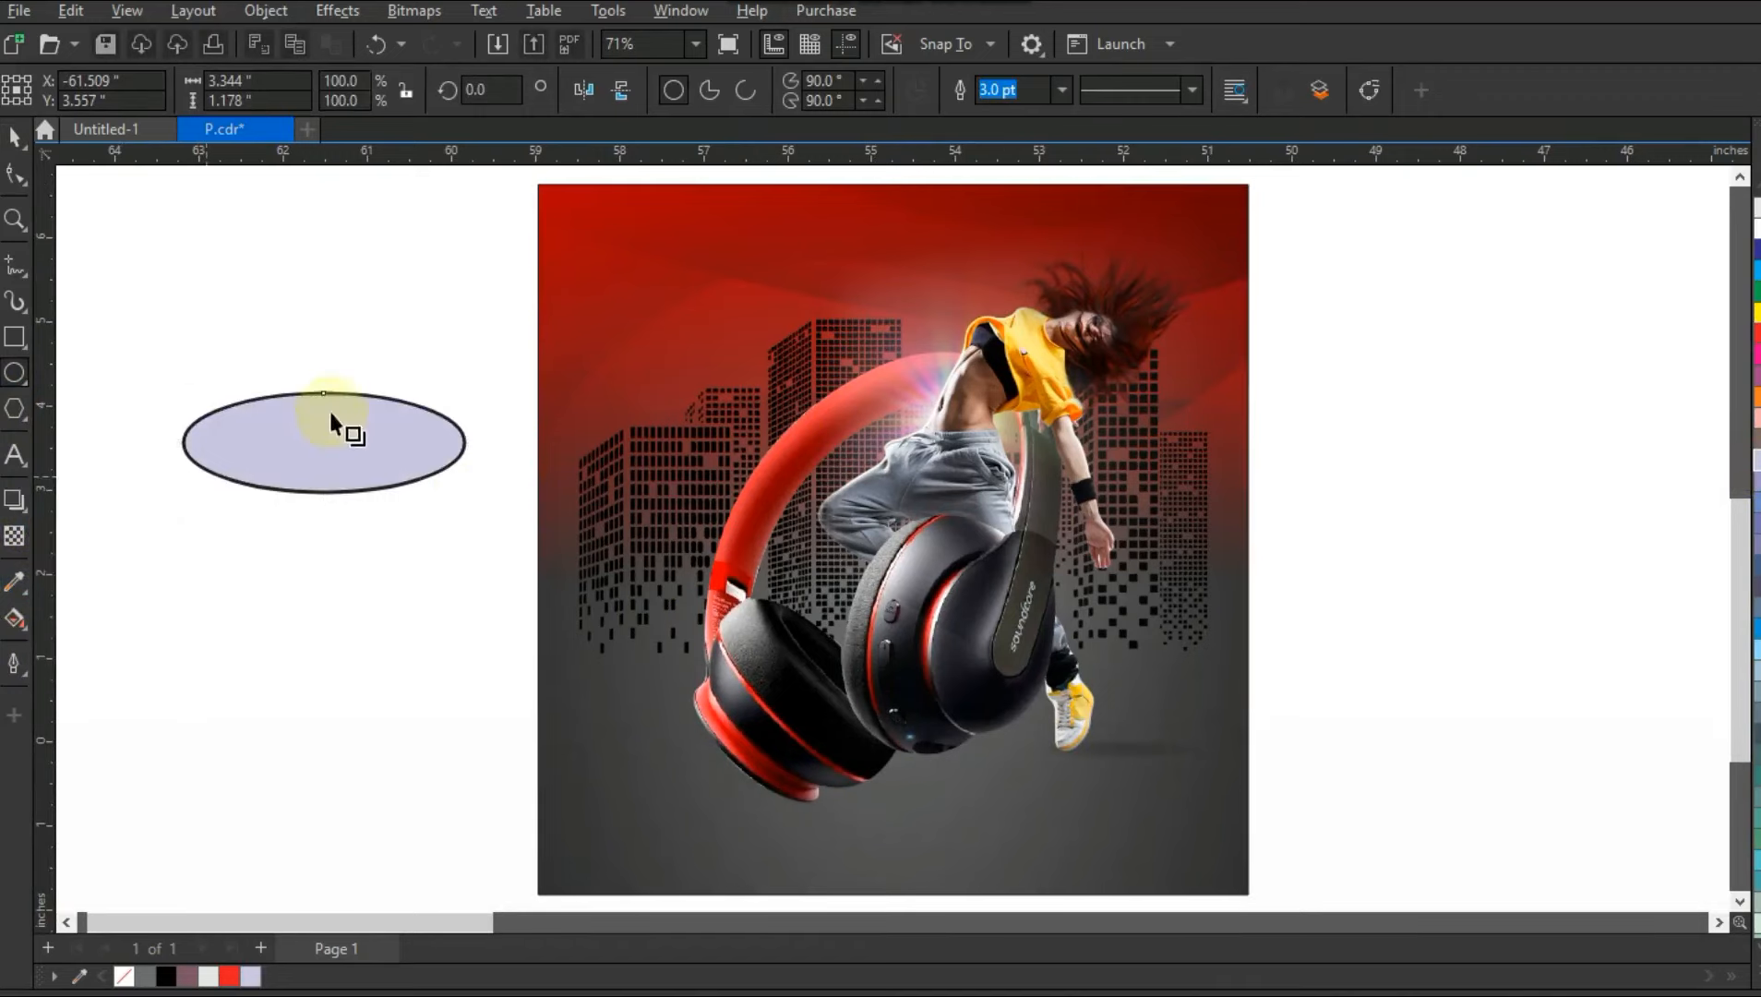
{"action": "left_click_drag", "start_coordinate": [325, 395], "coordinate": [318, 487]}
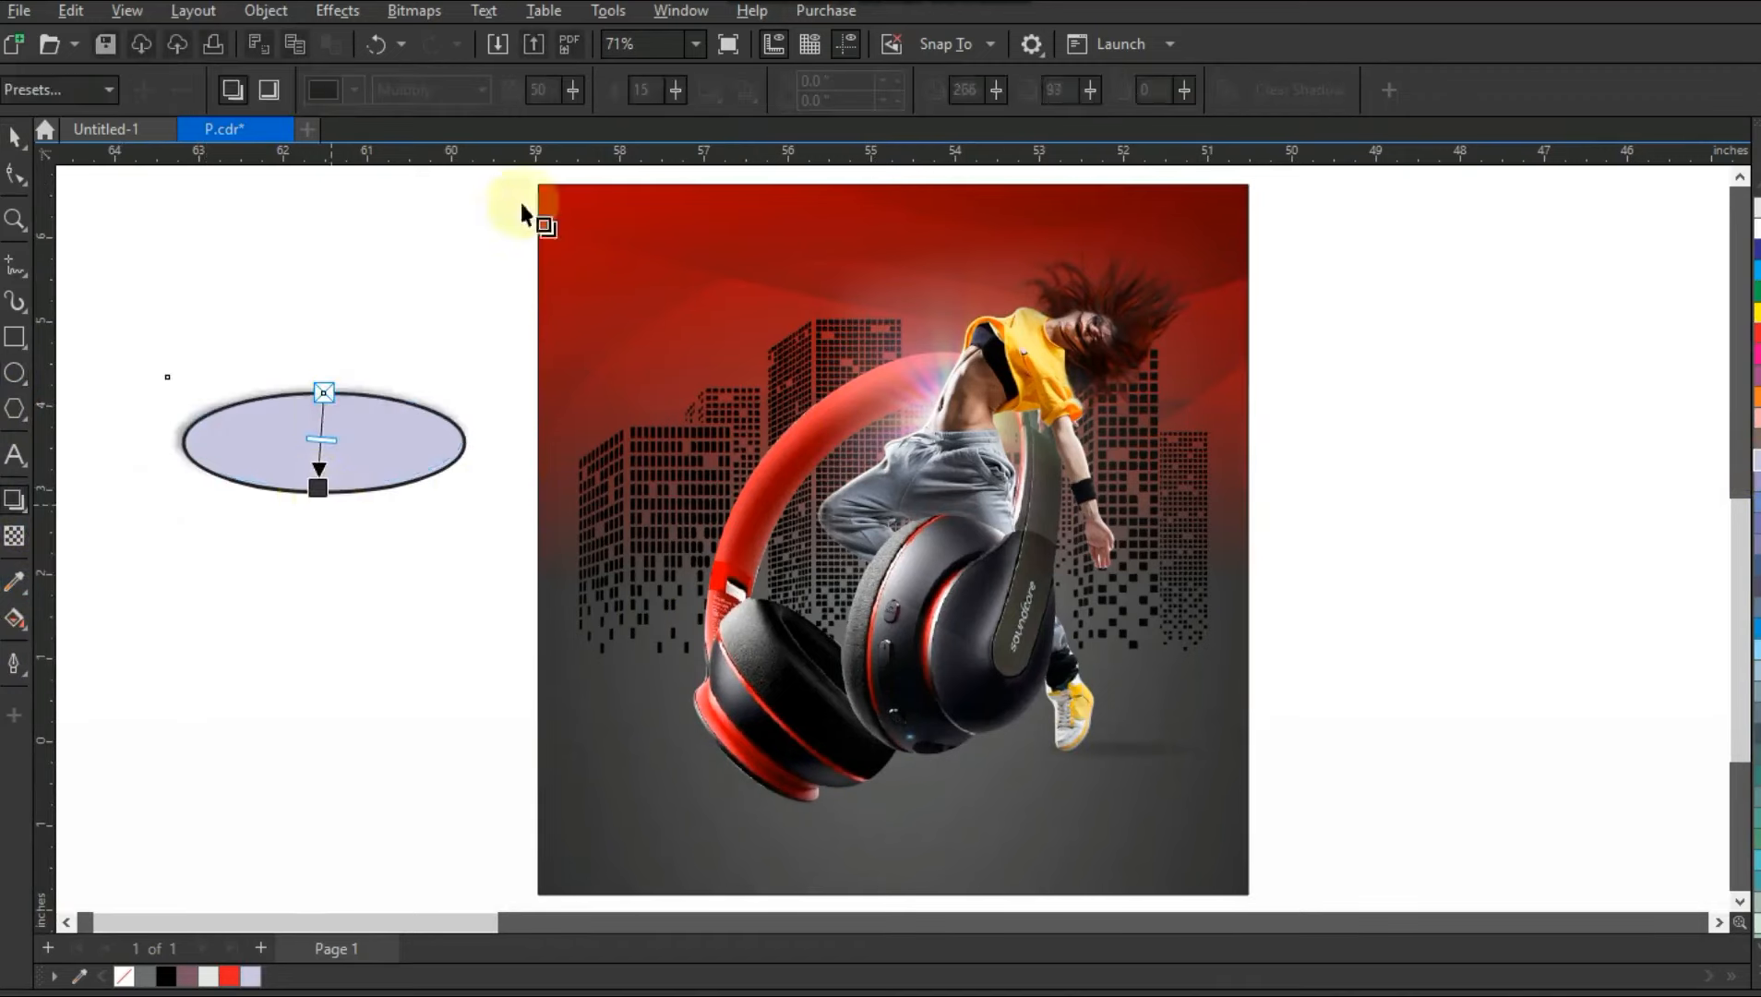
{"action": "left_click", "coordinate": [708, 88]}
{"action": "left_click", "coordinate": [717, 205]}
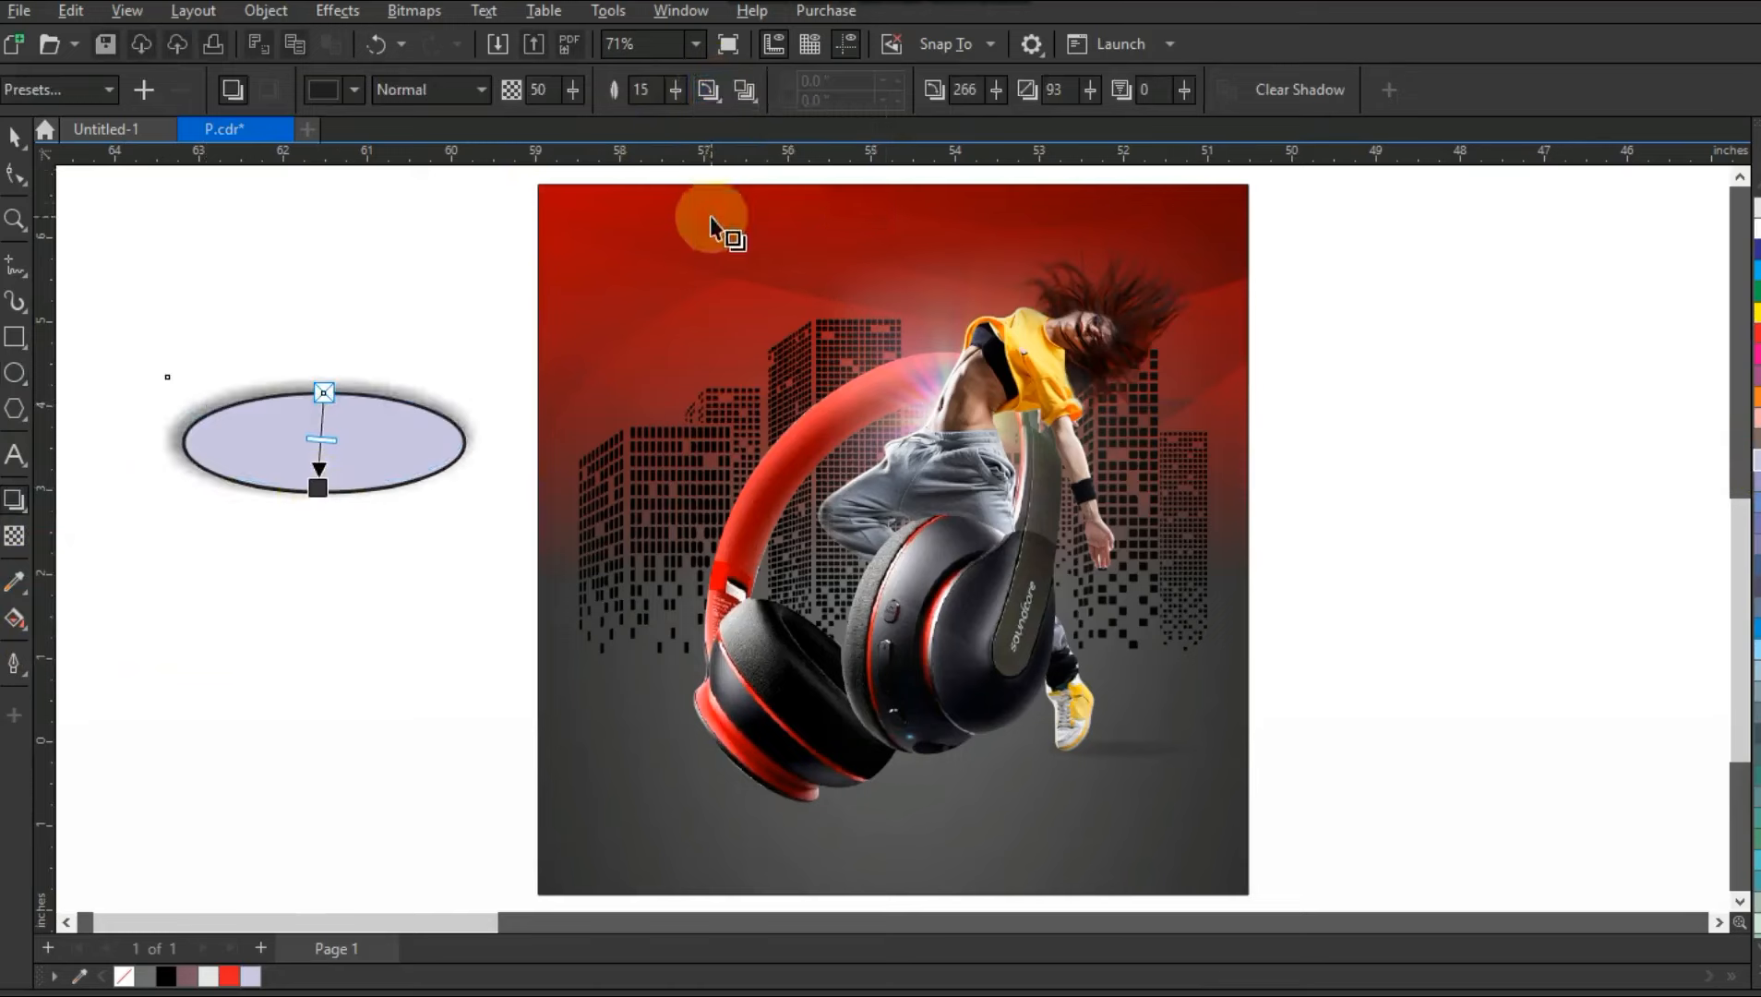
Break the drop shadow apart from the ellipse and delete the ellipse, keeping only the shadow.
{"action": "left_click", "coordinate": [291, 19]}
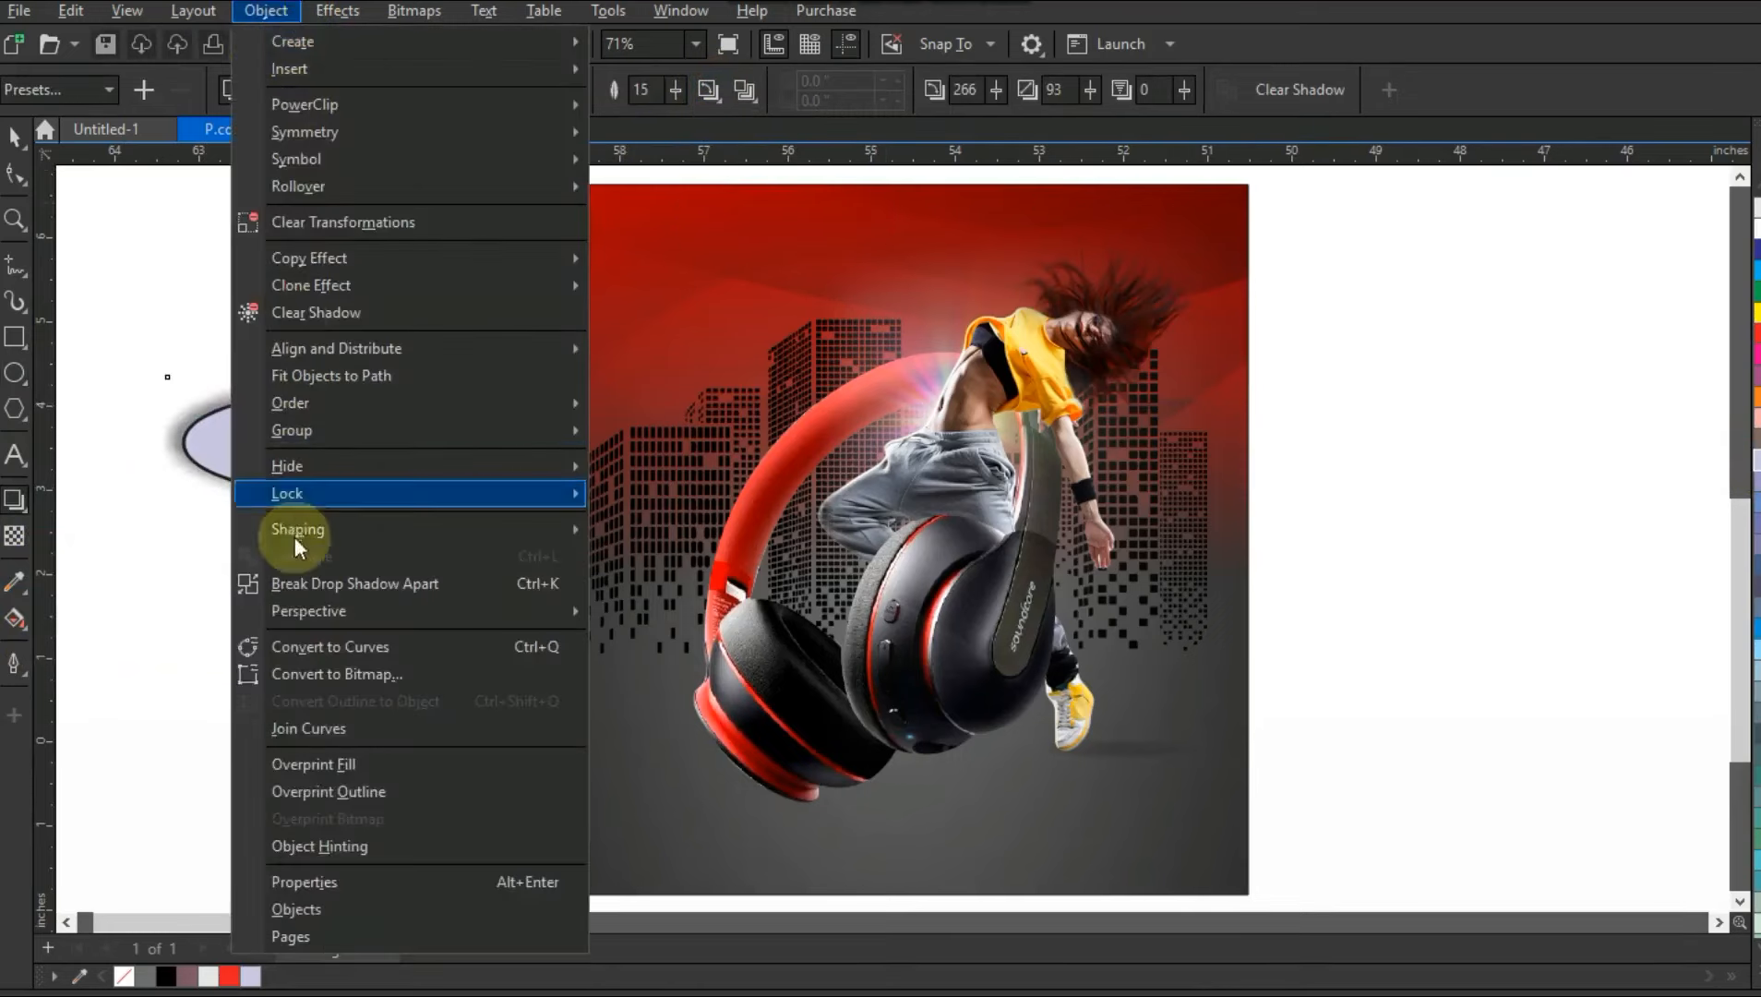
{"action": "left_click", "coordinate": [322, 578]}
{"action": "left_click", "coordinate": [17, 136]}
{"action": "left_click", "coordinate": [196, 274]}
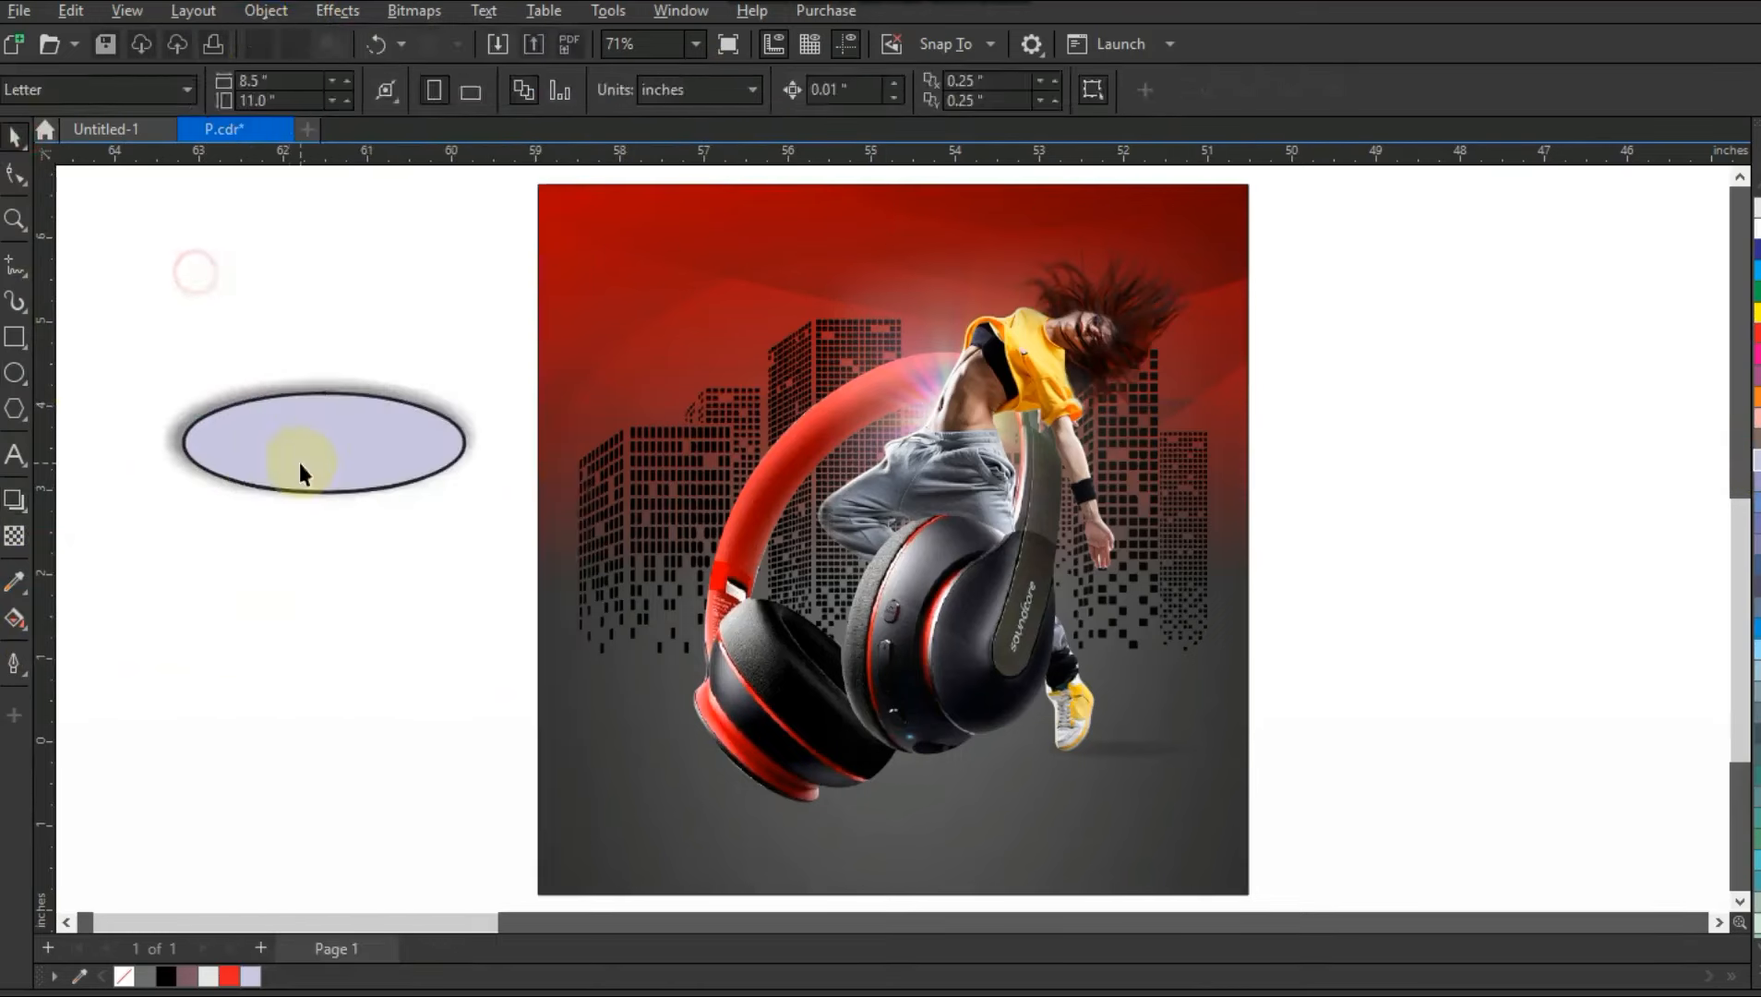
{"action": "left_click", "coordinate": [298, 462]}
{"action": "key", "text": "Delete"}
Place the shadow on the ground beneath the rear ear cup and resize it to about 2.19 × 0.25 in.
{"action": "left_click_drag", "start_coordinate": [344, 473], "coordinate": [849, 843]}
{"action": "left_click_drag", "start_coordinate": [977, 842], "coordinate": [876, 808]}
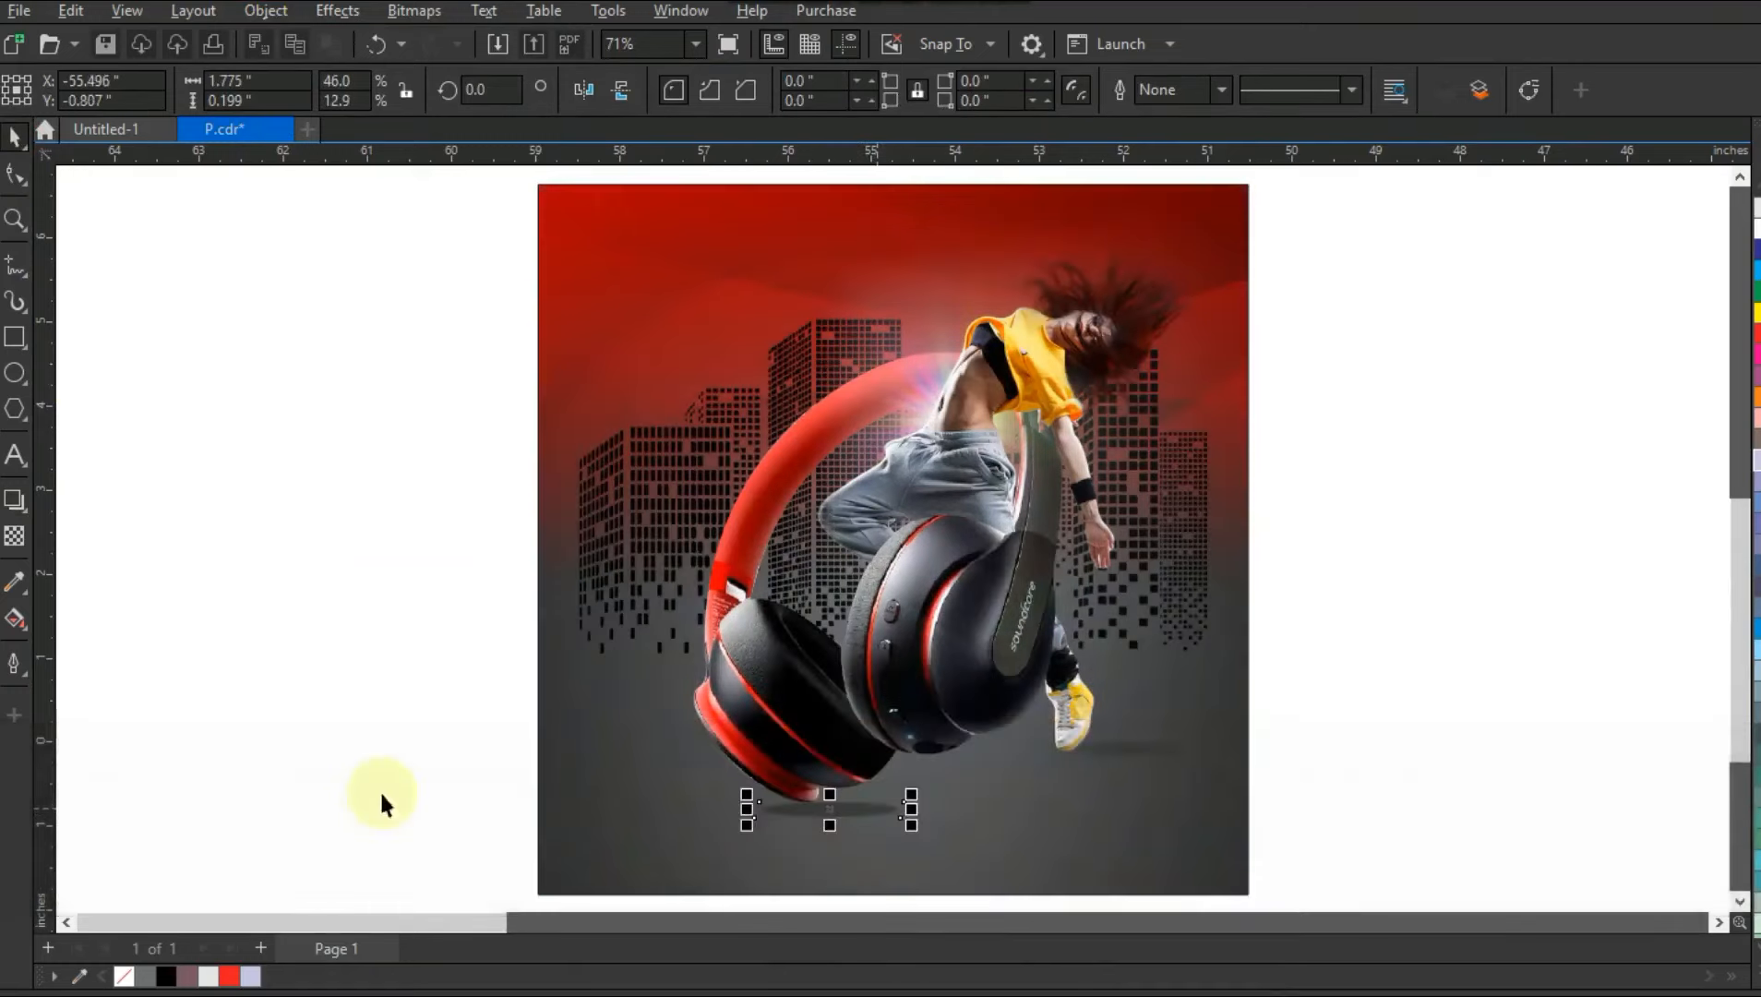
{"action": "left_click", "coordinate": [334, 774]}
{"action": "left_click", "coordinate": [842, 817]}
{"action": "mouse_move", "coordinate": [917, 853]}
{"action": "left_mouse_down"}
{"action": "mouse_move", "coordinate": [912, 828]}
{"action": "mouse_move", "coordinate": [932, 843]}
{"action": "mouse_move", "coordinate": [886, 856]}
{"action": "left_mouse_up"}
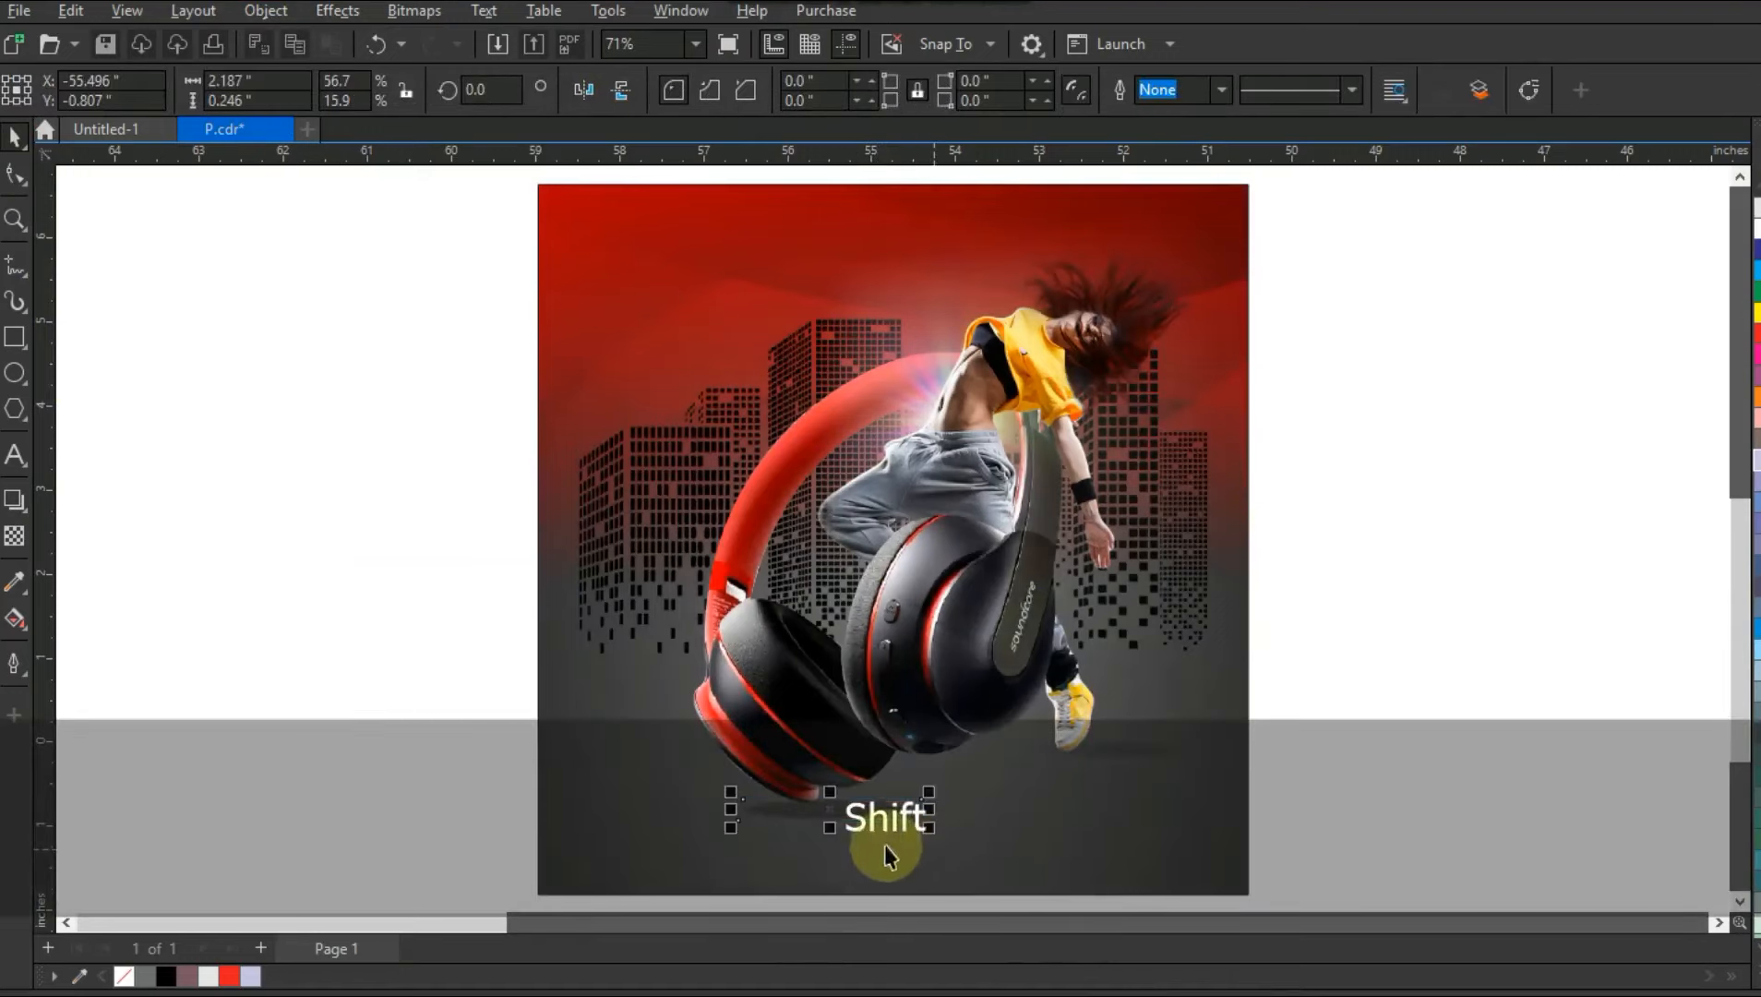
{"action": "left_click", "coordinate": [280, 758]}
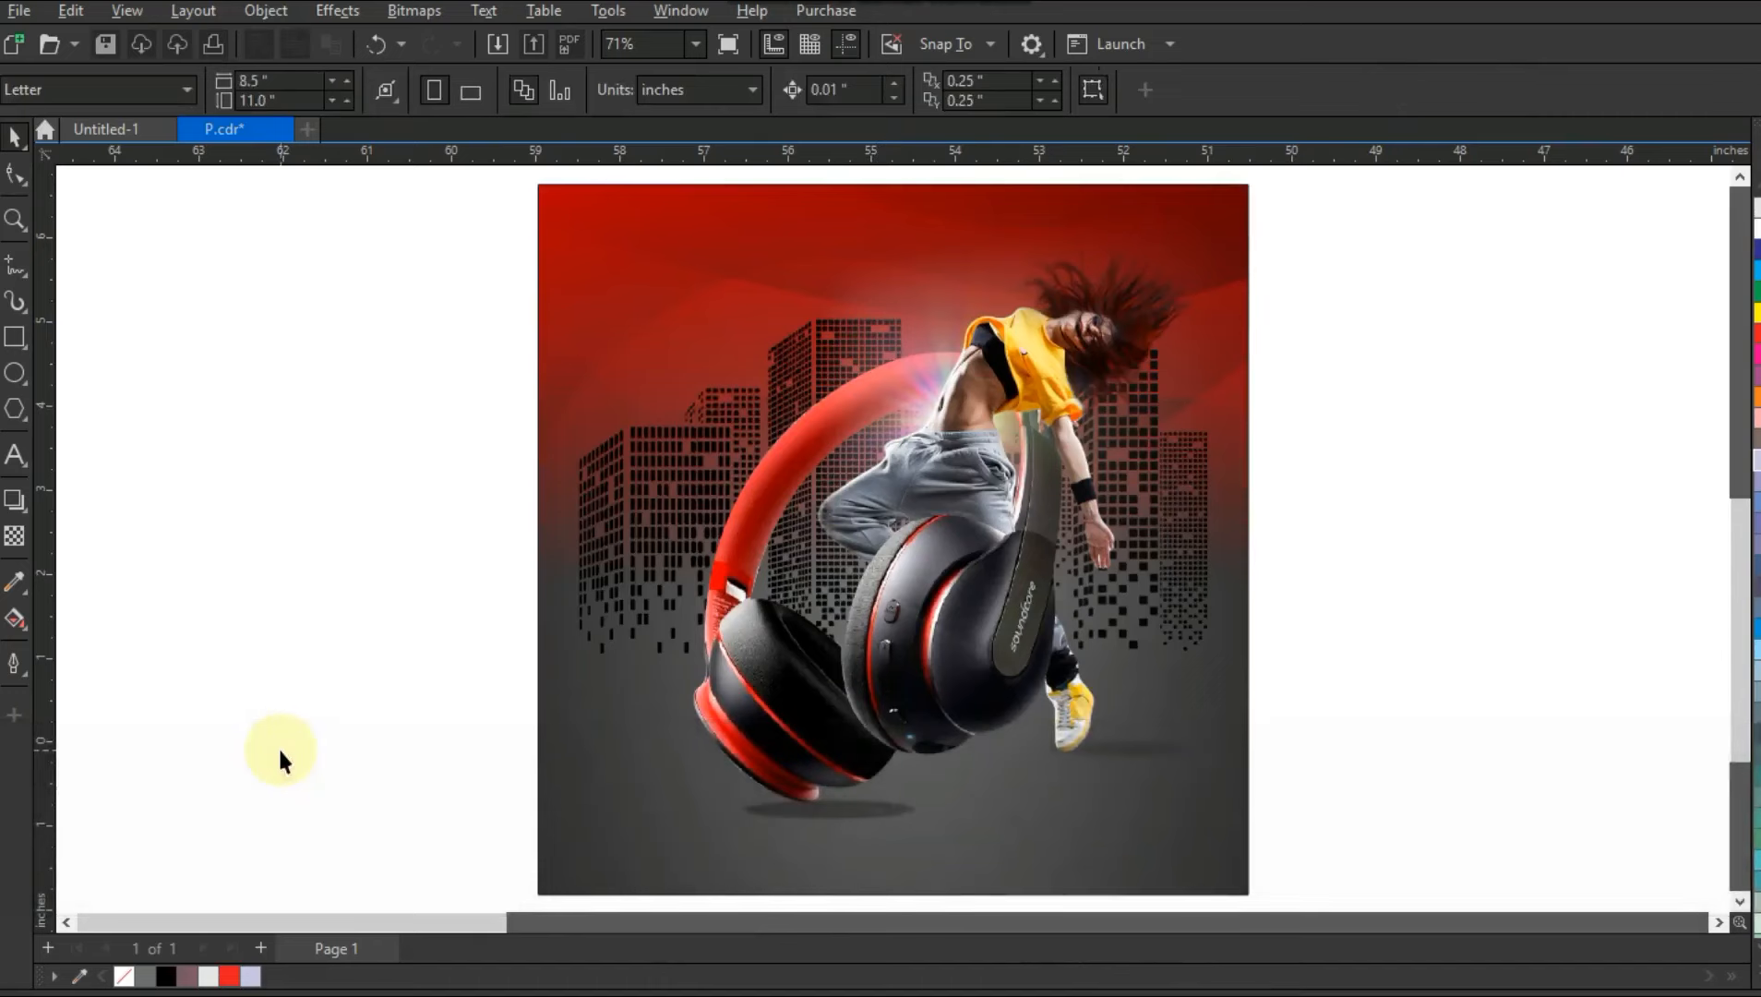
Select the skyline, headphones and shadow together and move them slightly down within the ad.
{"action": "left_click_drag", "start_coordinate": [396, 222], "coordinate": [1232, 839]}
{"action": "left_click_drag", "start_coordinate": [1029, 617], "coordinate": [1027, 626]}
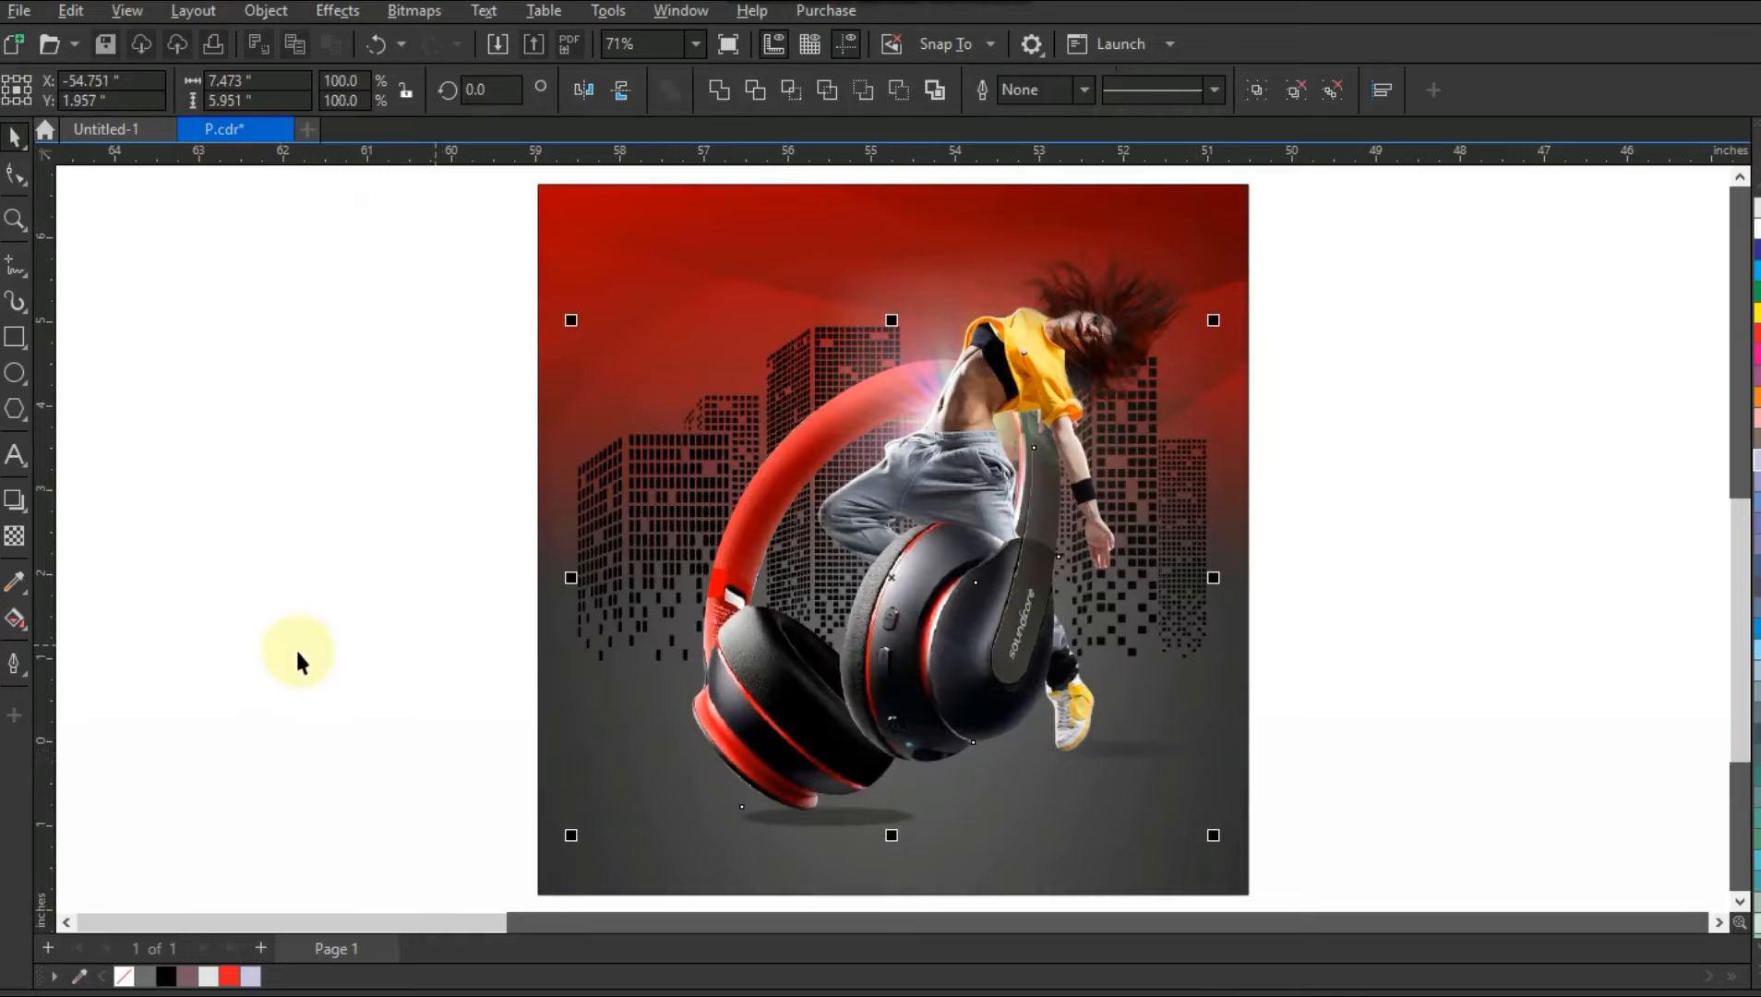
{"action": "left_click", "coordinate": [283, 657]}
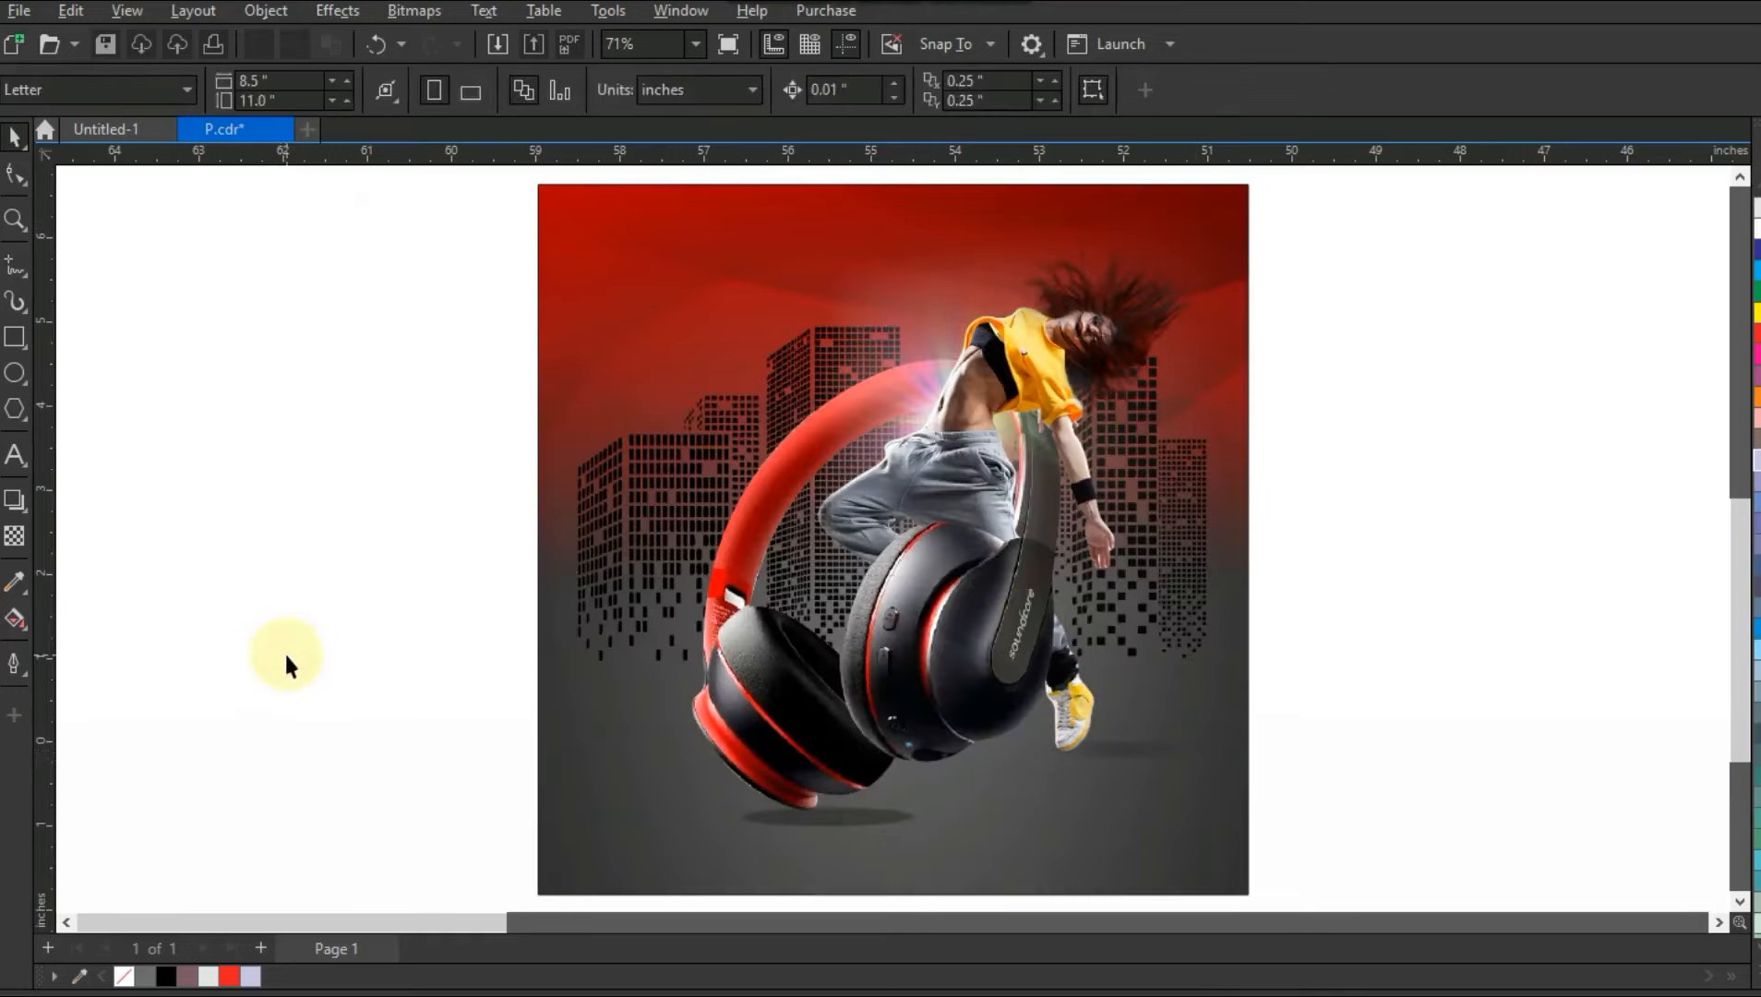
Add the white LIFE Q heading lines and the "Dance with sound" tagline, right-align it with "SDT.4430", and shift both slightly down.
{"action": "left_click", "coordinate": [25, 452]}
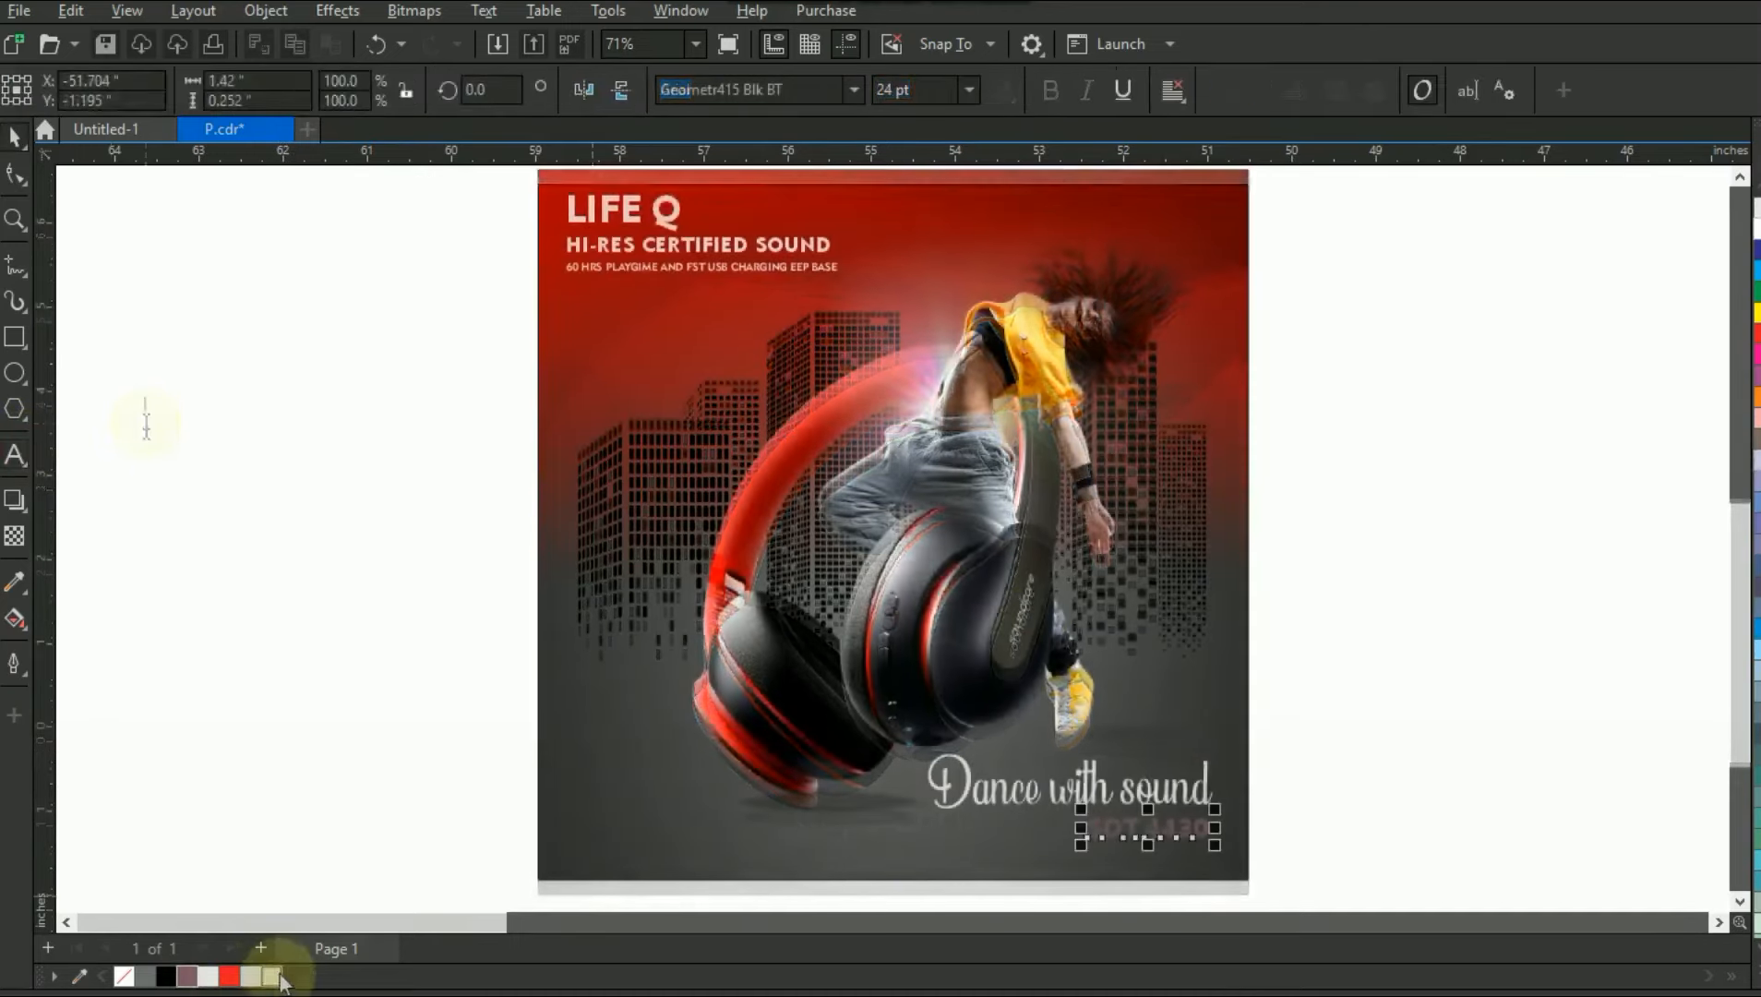
{"action": "left_click", "coordinate": [1178, 795], "text": "shift"}
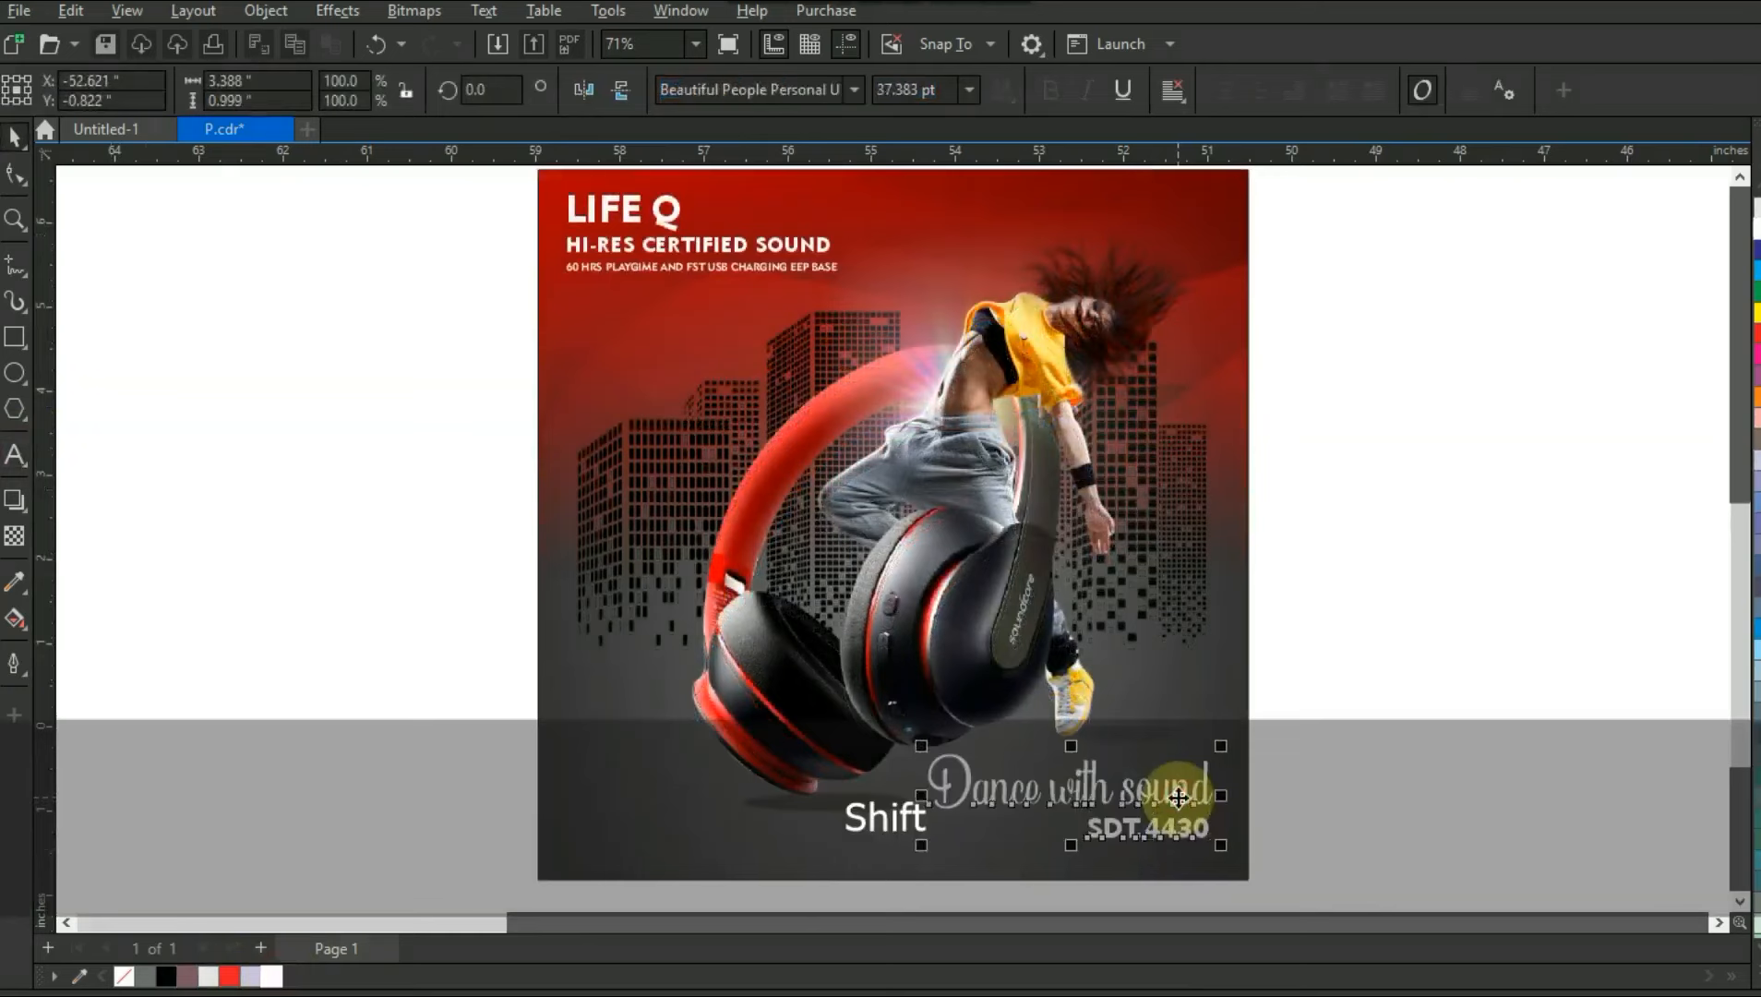
{"action": "key", "text": "r"}
{"action": "left_click_drag", "start_coordinate": [1176, 798], "coordinate": [1173, 804]}
{"action": "left_click", "coordinate": [1355, 760]}
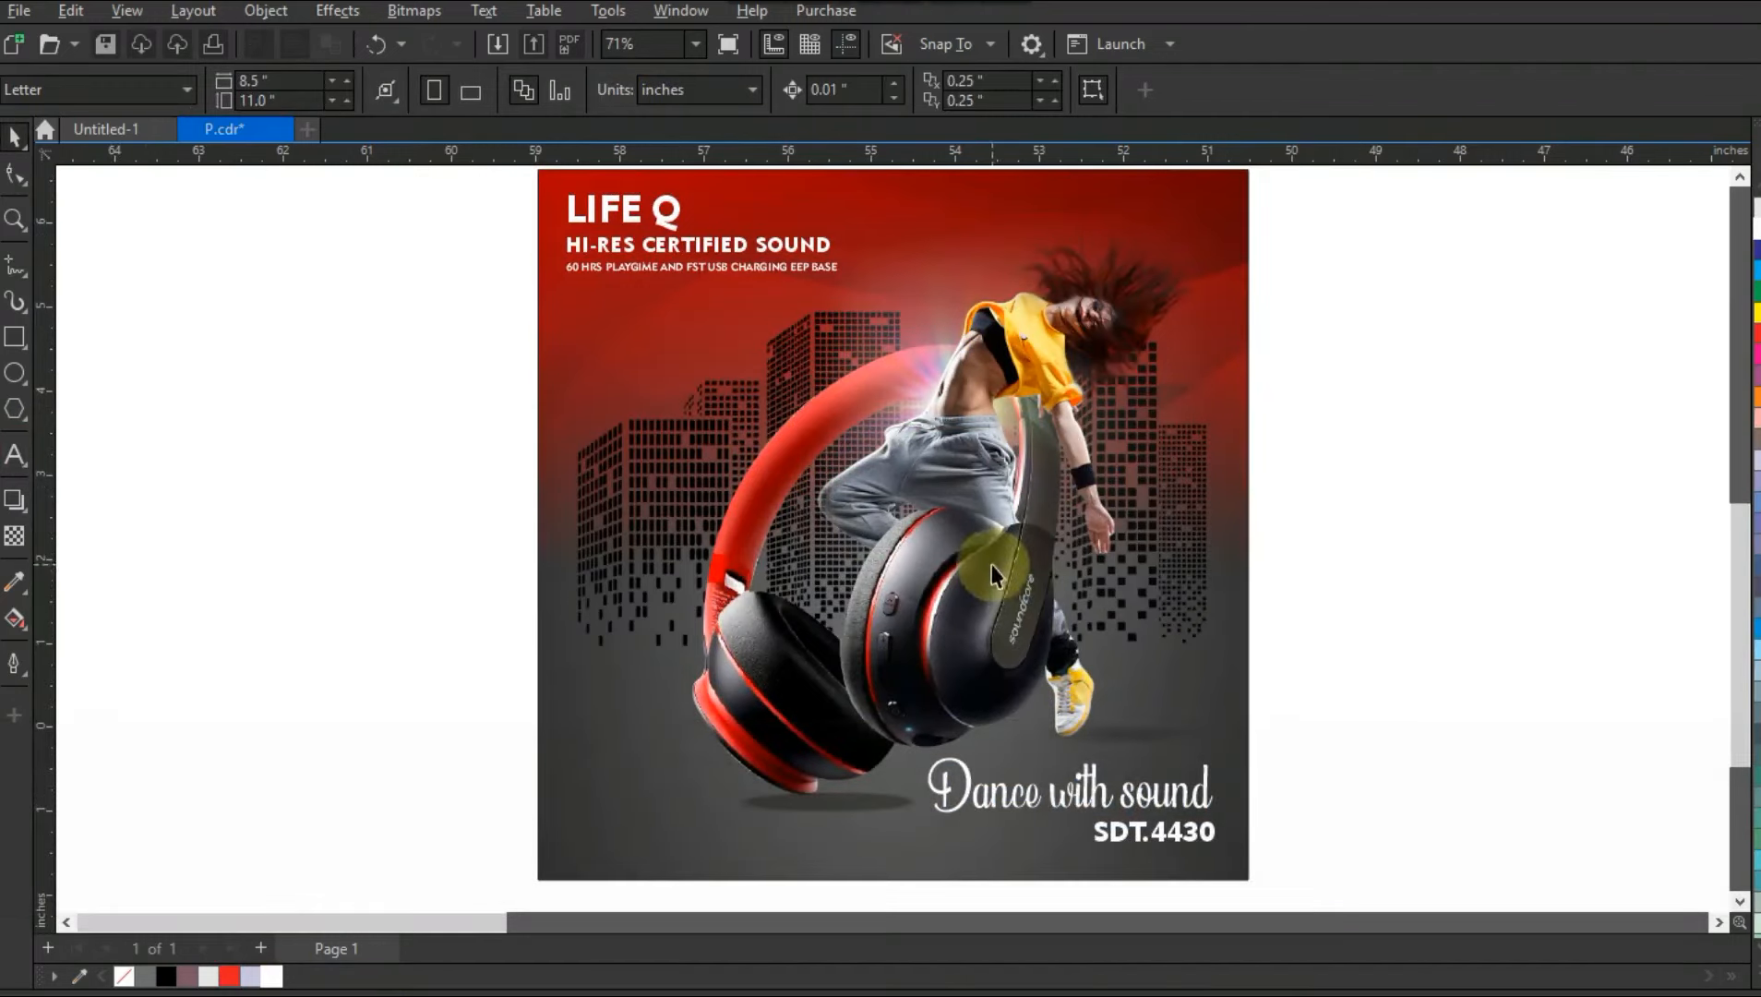
Select the complete ad and place a duplicate of it beside the original, leaving a small gap.
{"action": "key", "text": "F3"}
{"action": "key", "text": "Escape"}
{"action": "left_click_drag", "start_coordinate": [1193, 761], "coordinate": [758, 337]}
{"action": "left_click_drag", "start_coordinate": [956, 429], "coordinate": [573, 426]}
{"action": "key", "text": "shift+F2"}
{"action": "key", "text": "Escape"}
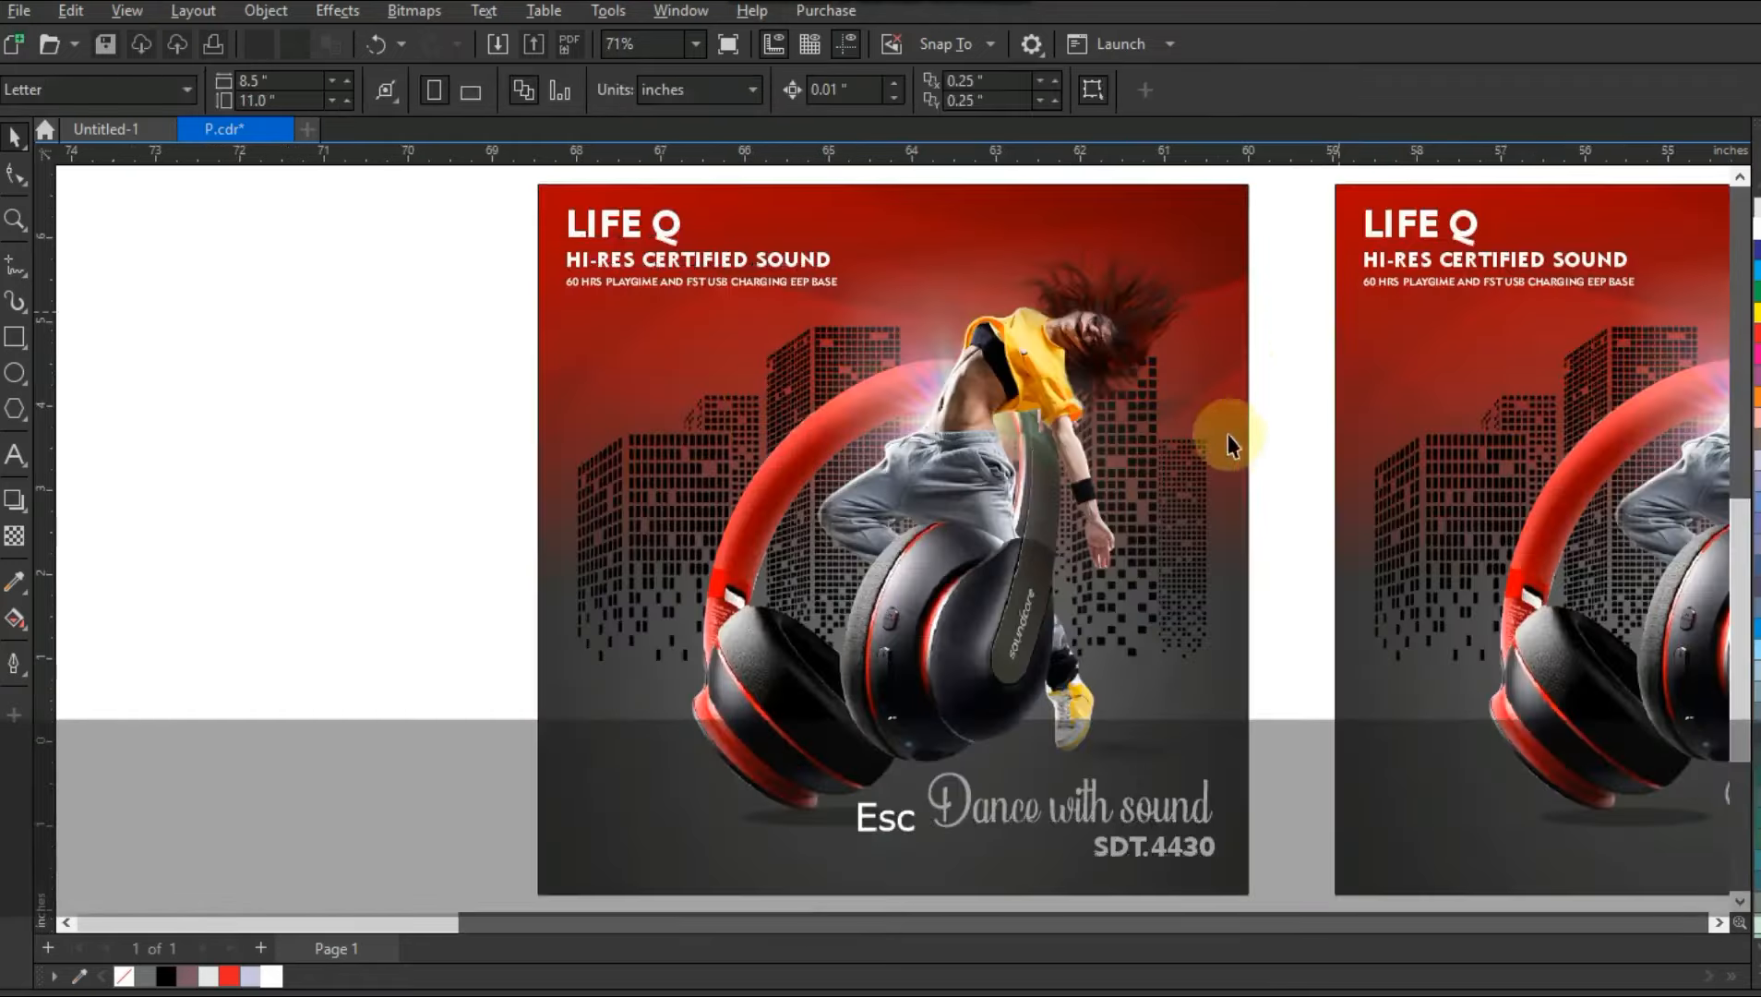
Open the duplicate ad's background PowerClip for editing and delete the red wave image inside it.
{"action": "left_click", "coordinate": [1242, 364]}
{"action": "right_click", "coordinate": [545, 358]}
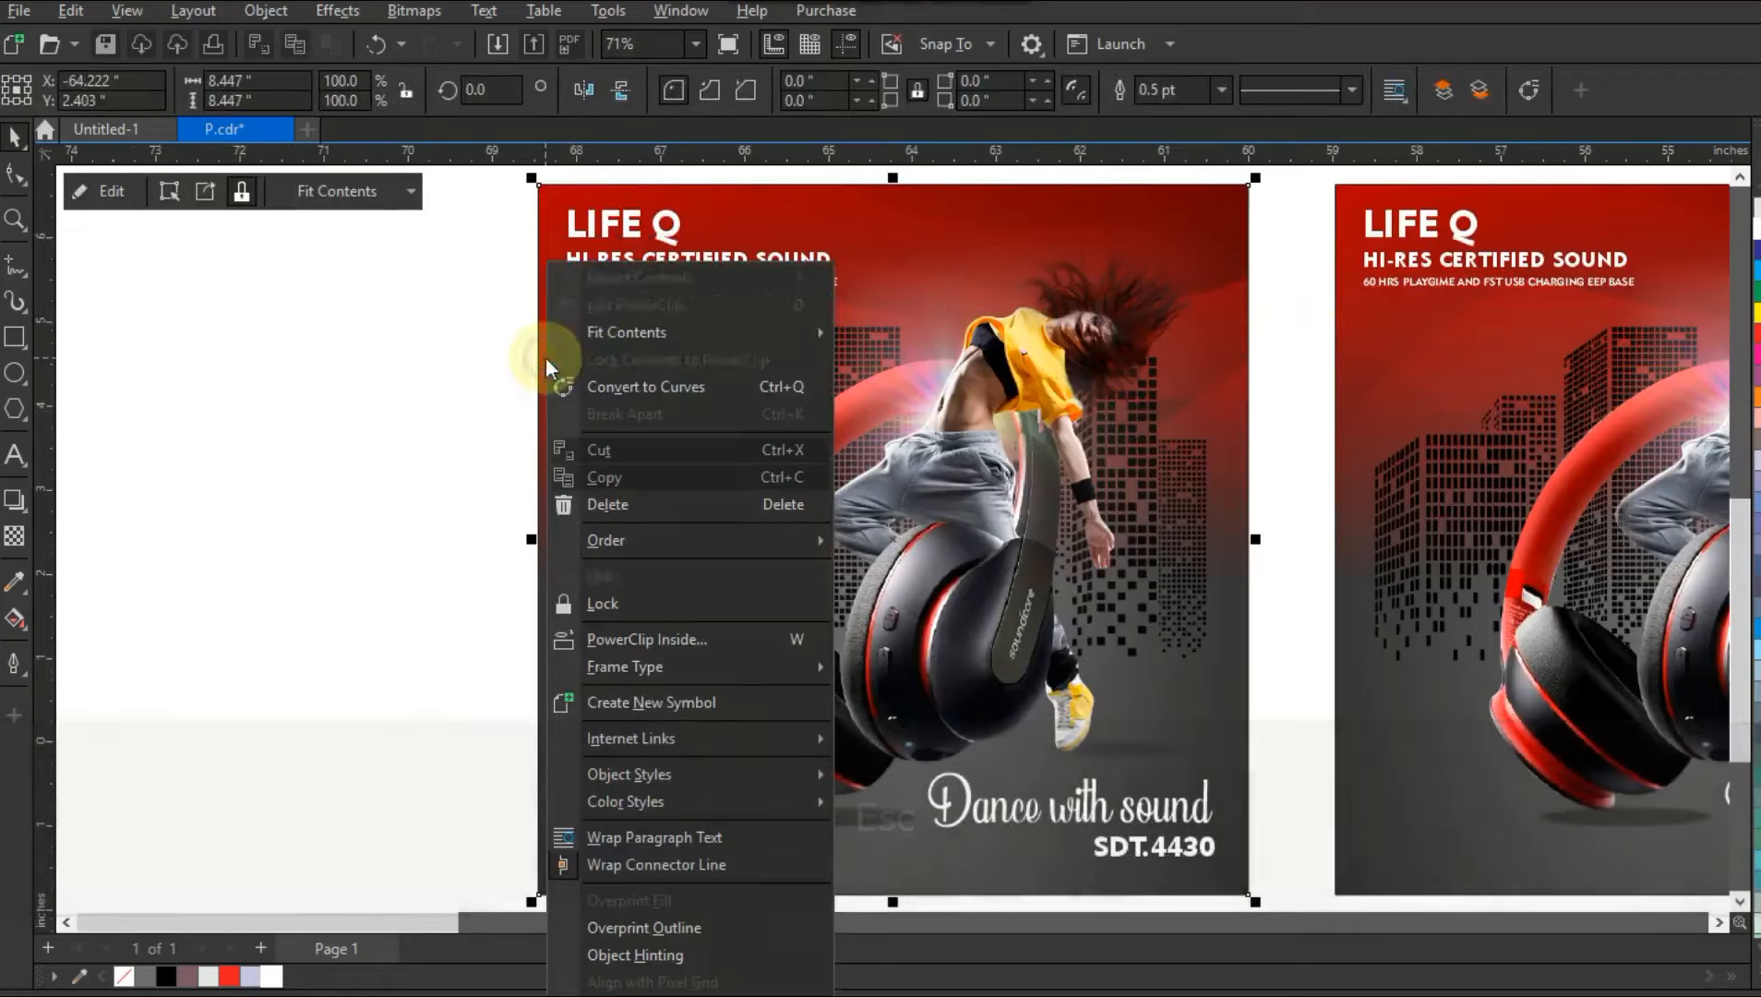
{"action": "left_click", "coordinate": [588, 334]}
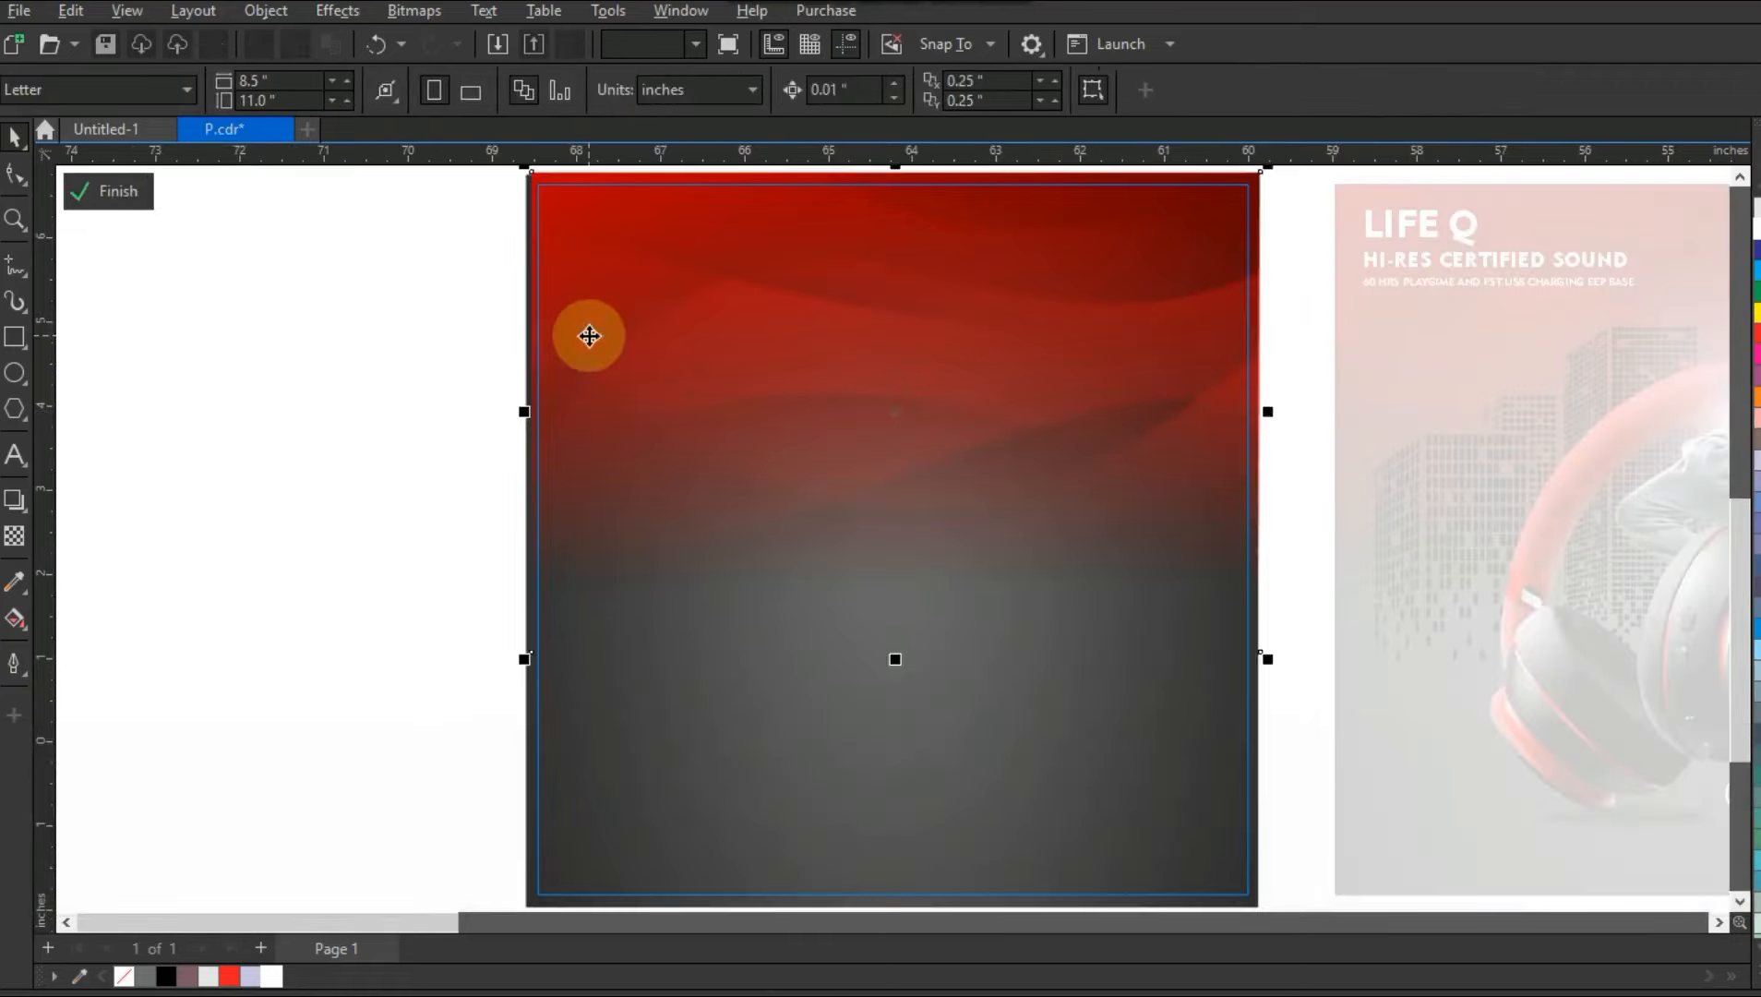
{"action": "key", "text": "Delete"}
Draw a black rectangle about 8.82 × 5.57 in over the background's upper part and apply a transparency gradient running downward.
{"action": "left_click", "coordinate": [15, 337]}
{"action": "left_click_drag", "start_coordinate": [516, 172], "coordinate": [1272, 655]}
{"action": "left_click", "coordinate": [165, 975]}
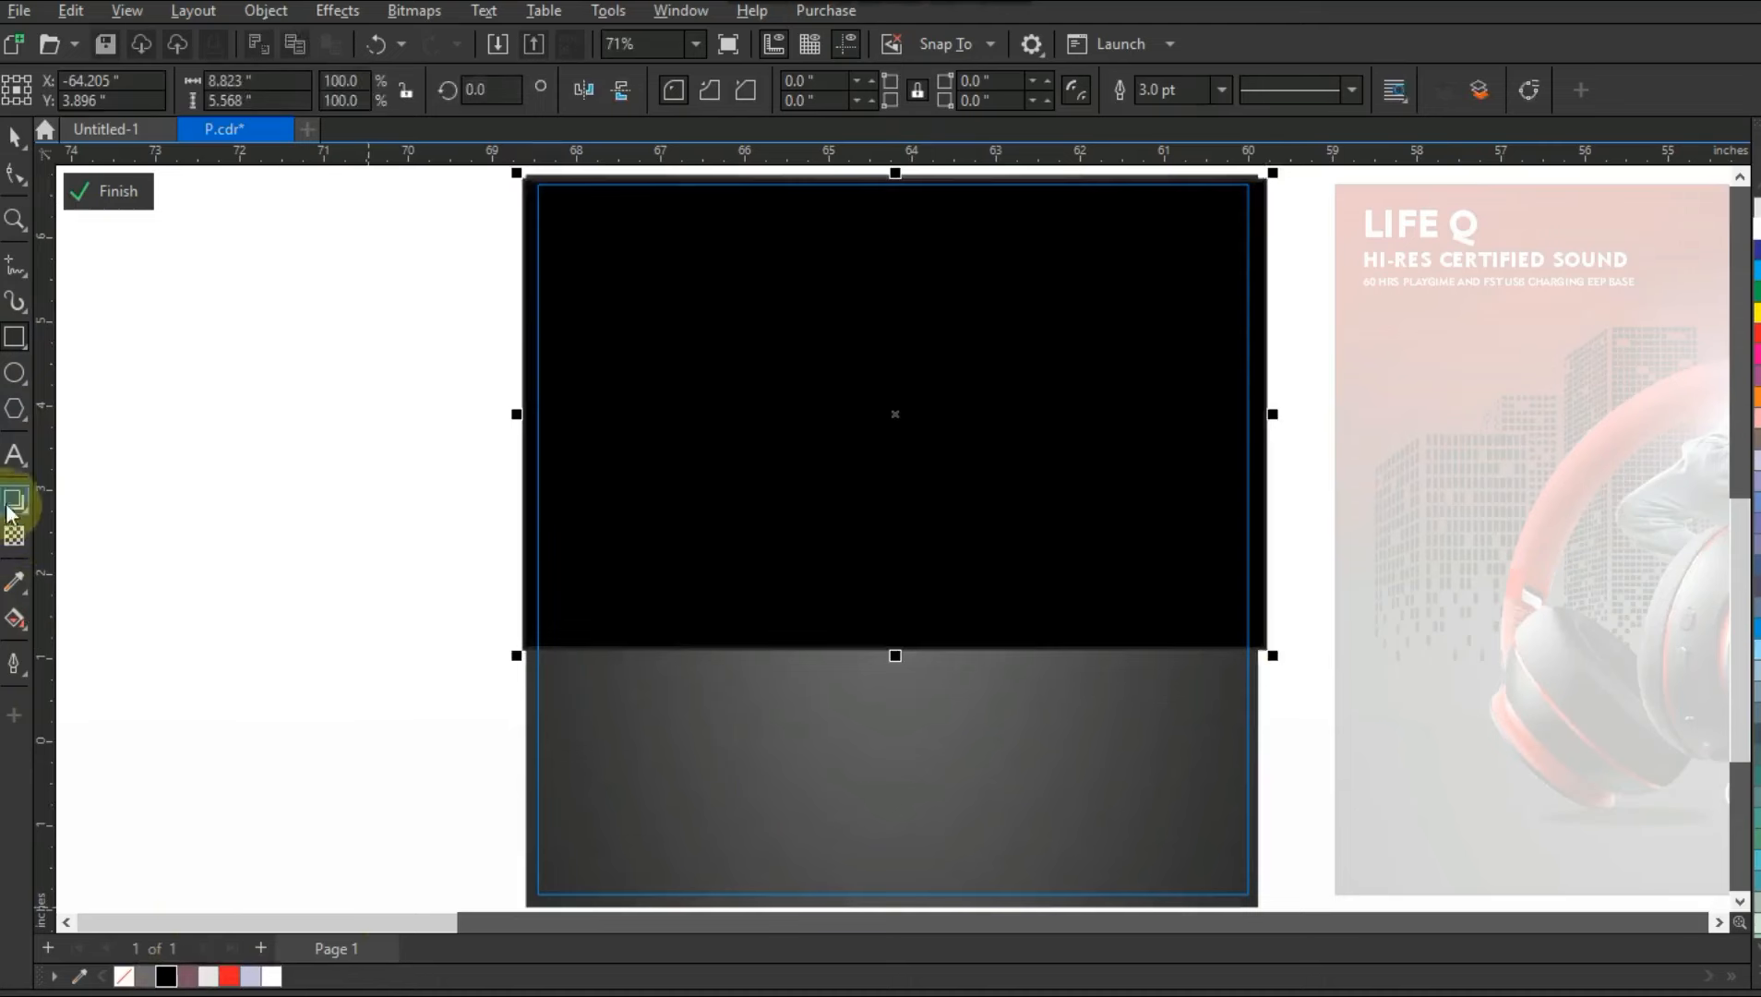
{"action": "left_click", "coordinate": [14, 535]}
{"action": "left_click_drag", "start_coordinate": [872, 295], "coordinate": [878, 605]}
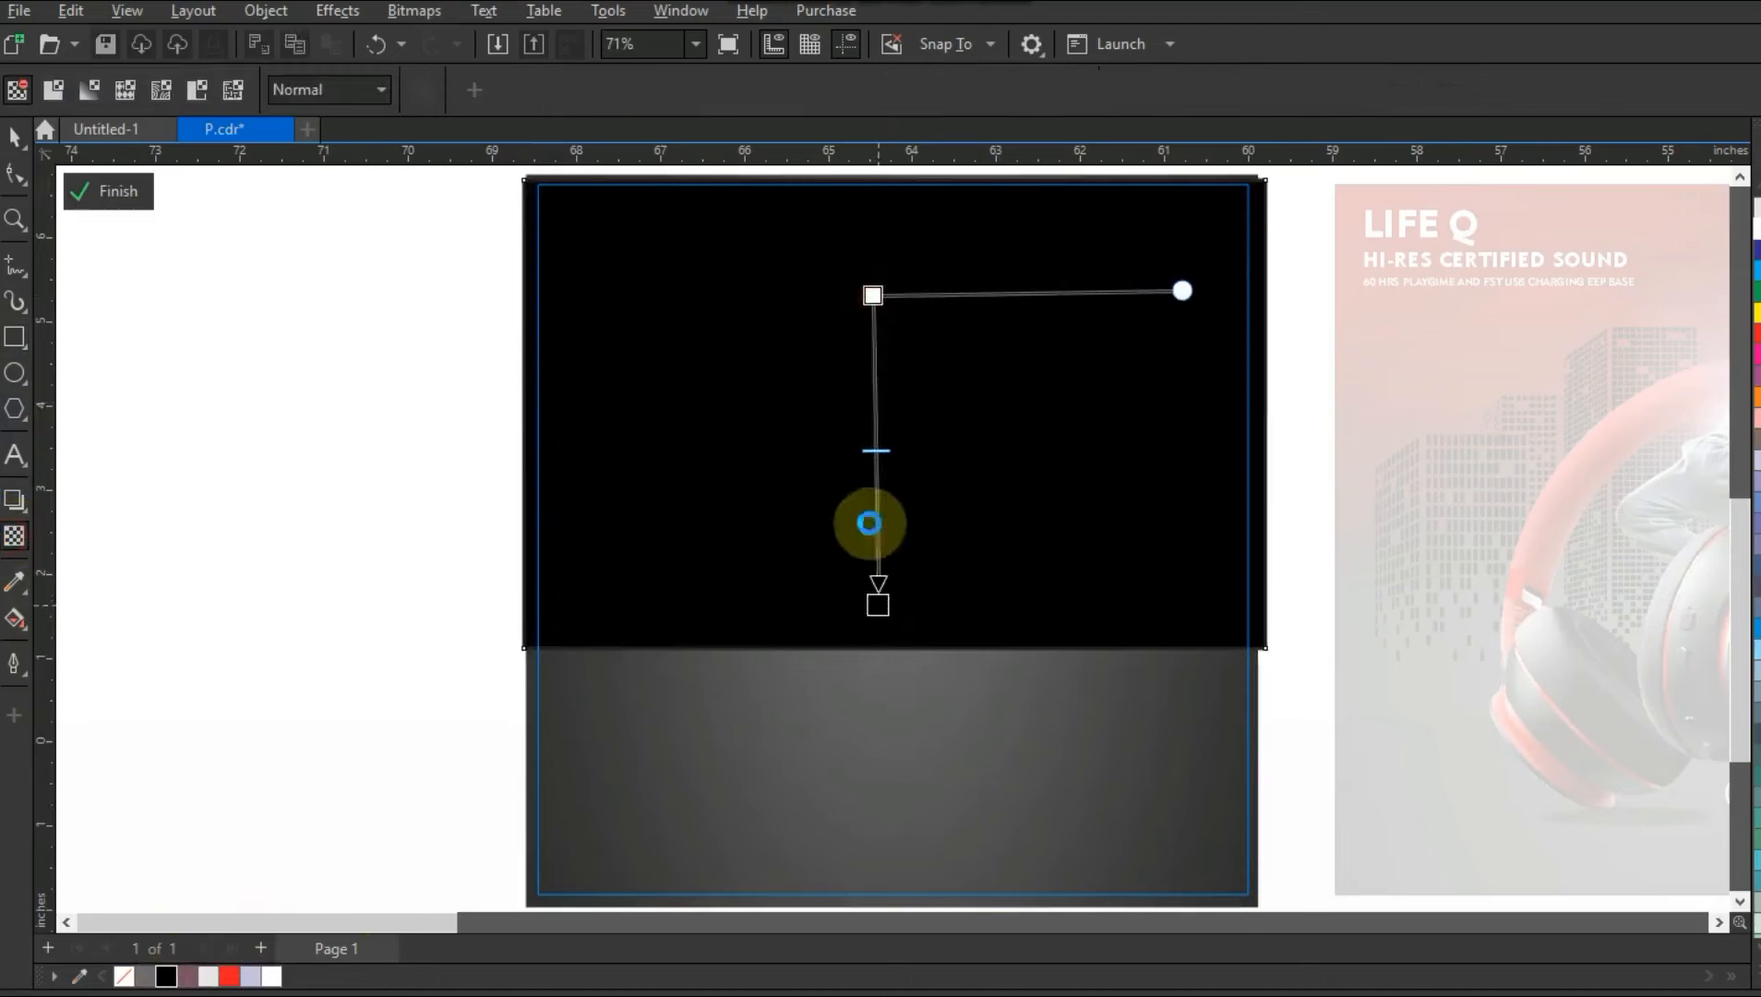